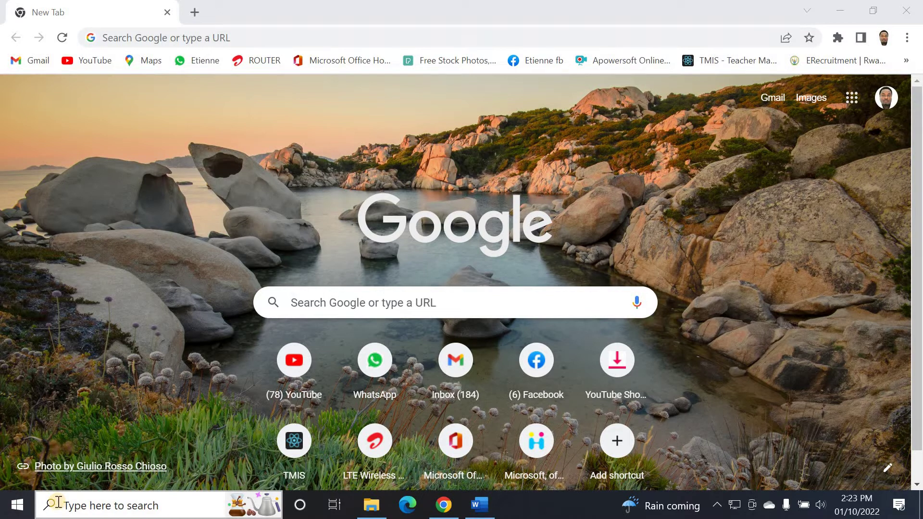
Browse the list of Google apps for Forms and Drive, and open Google Drive
click(12, 509)
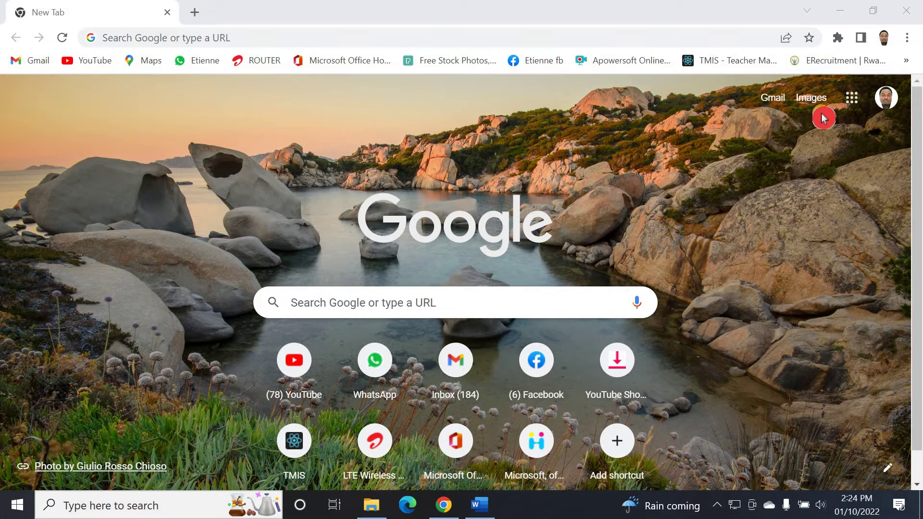
click(852, 98)
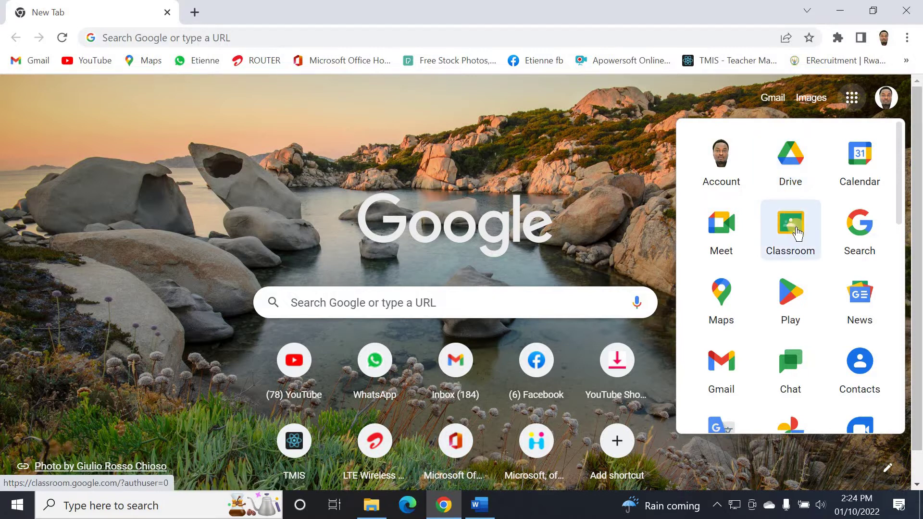
scroll(797, 234, down, 10)
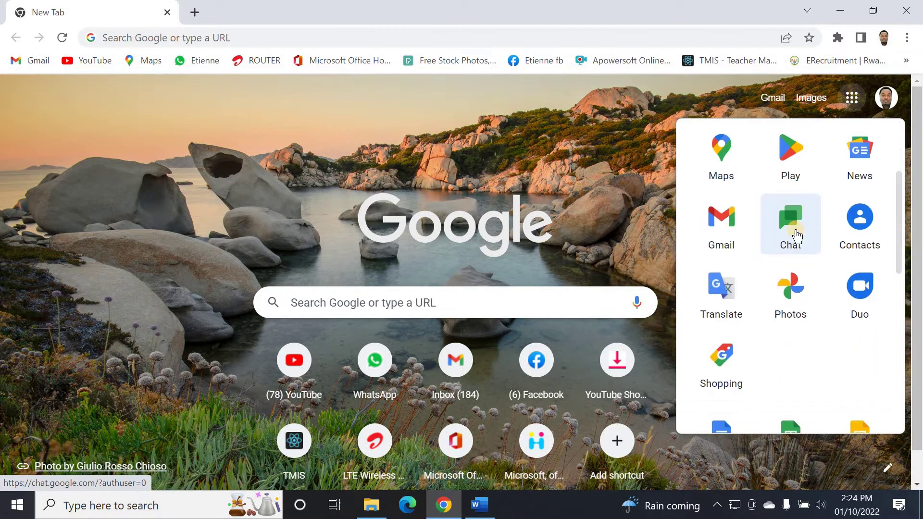
scroll(796, 236, down, 3)
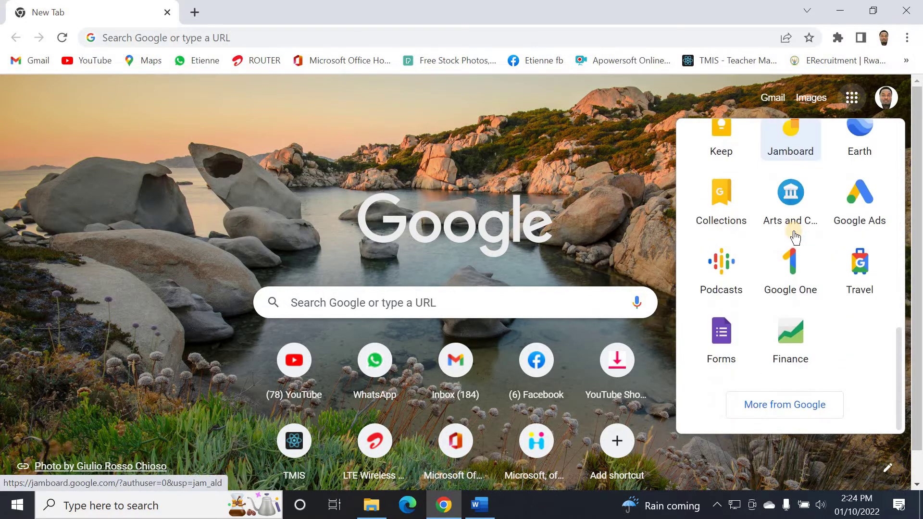
click(711, 375)
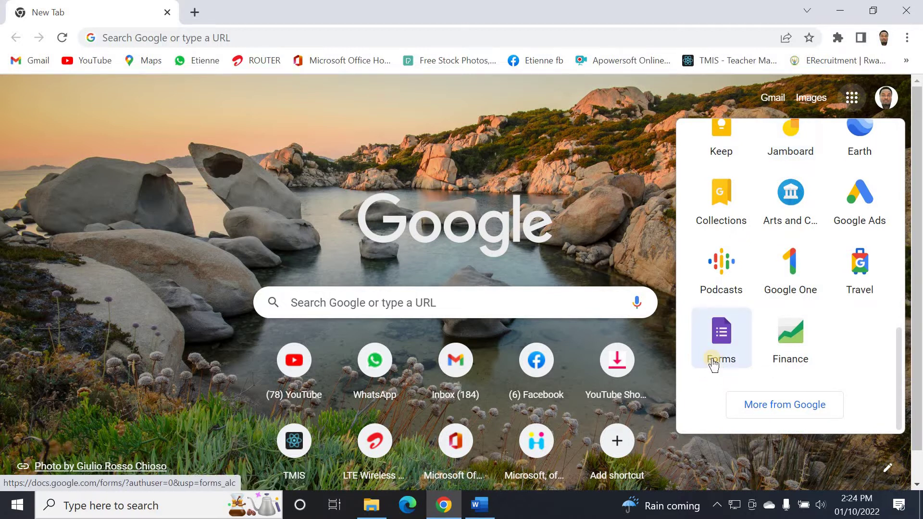
scroll(711, 238, up, 12)
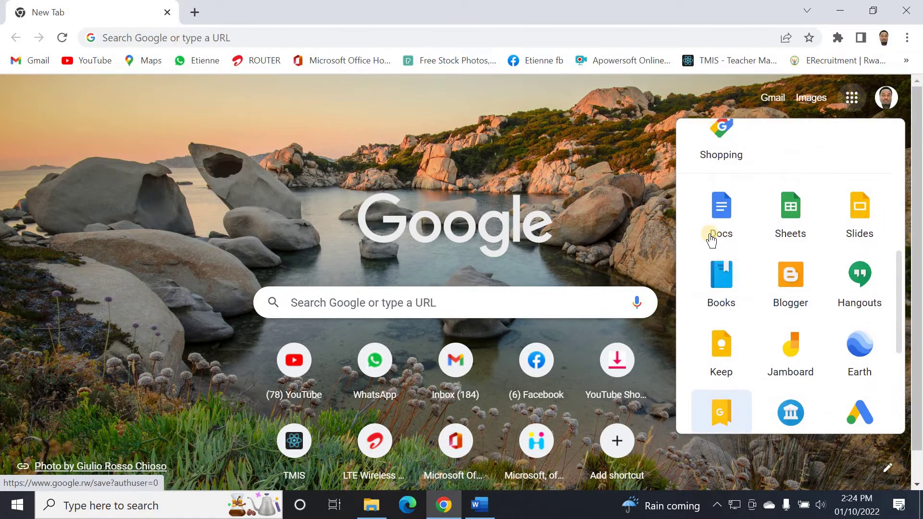
scroll(715, 233, down, 10)
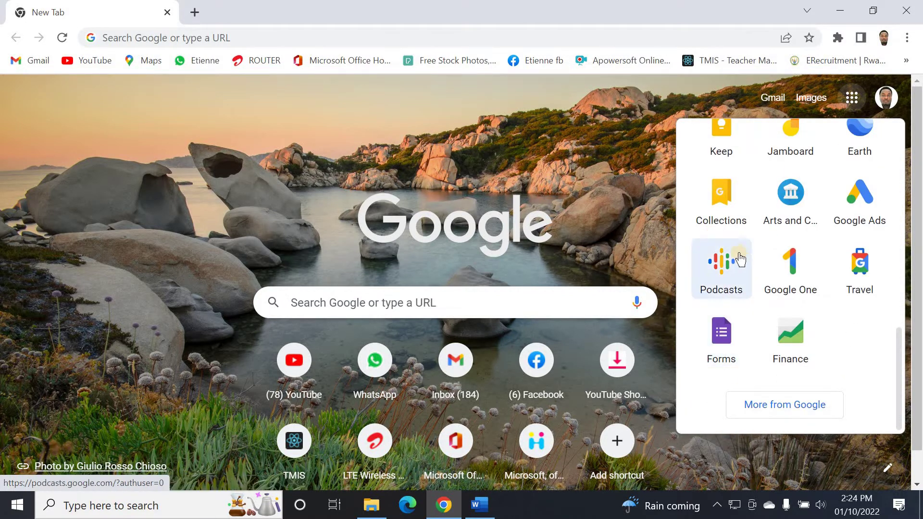
scroll(741, 190, up, 10)
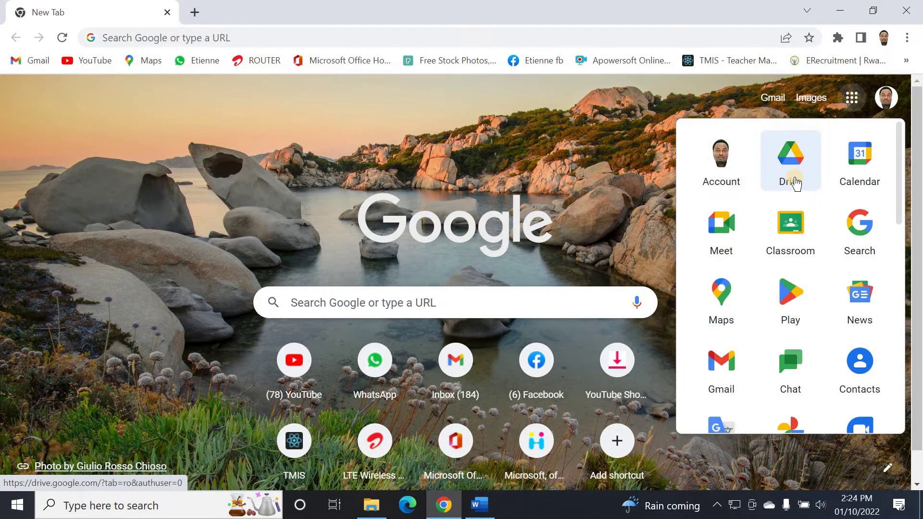
click(796, 182)
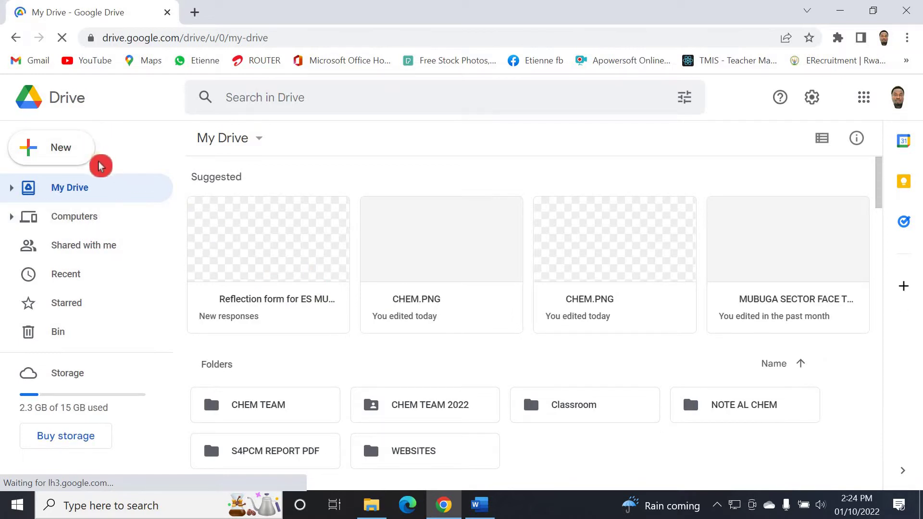
Start a new Google Form from a template in Drive and look through the Personal and Work templates in the gallery
click(70, 157)
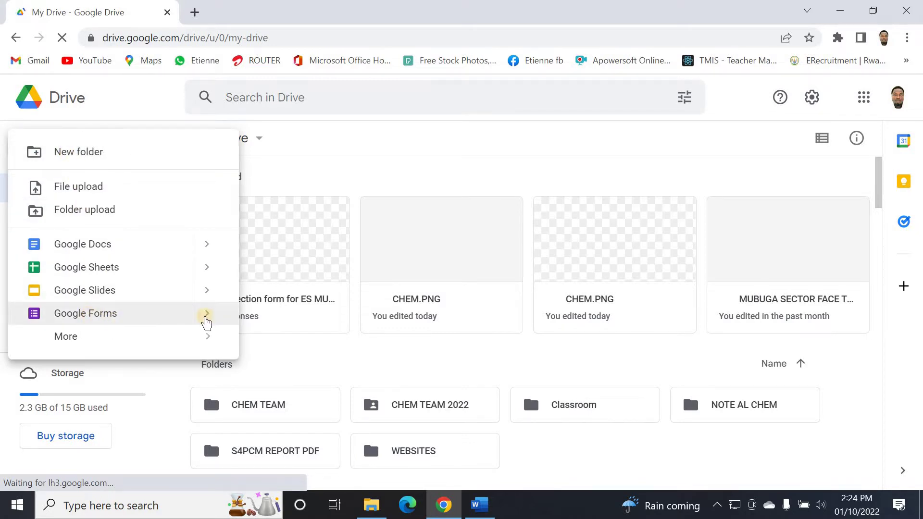
click(206, 313)
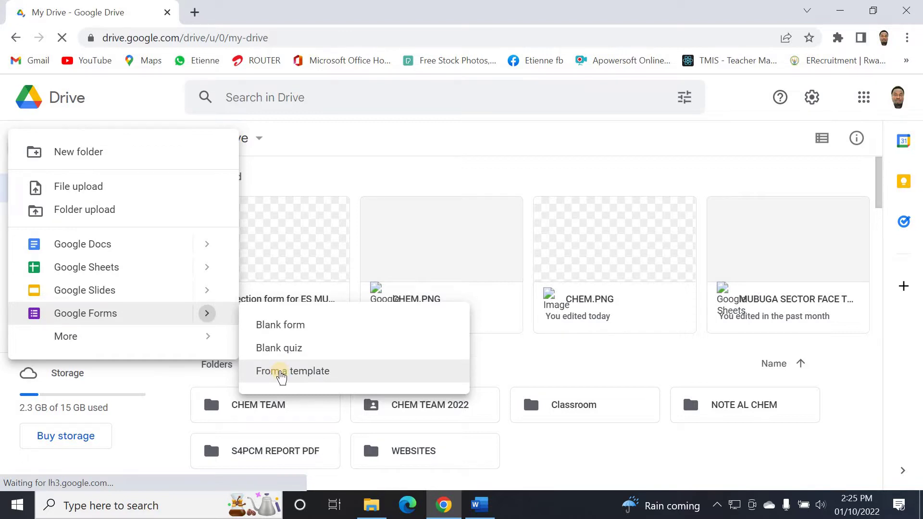
click(282, 374)
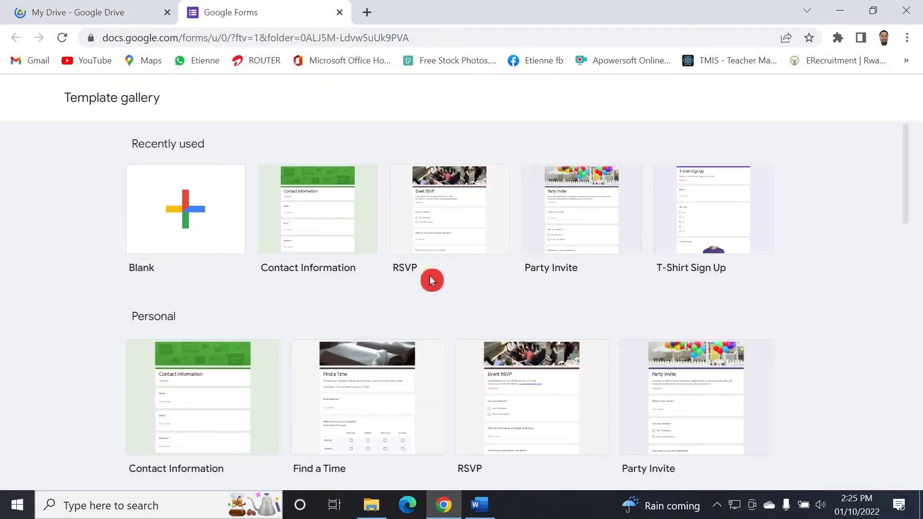
mouse_move(284, 309)
mouse_down()
mouse_move(234, 311)
mouse_move(277, 280)
mouse_up()
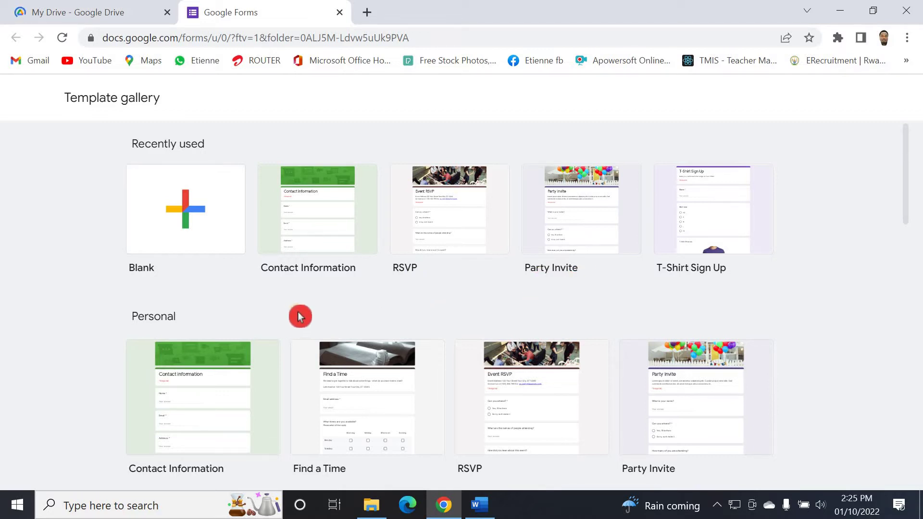
scroll(339, 323, down, 6)
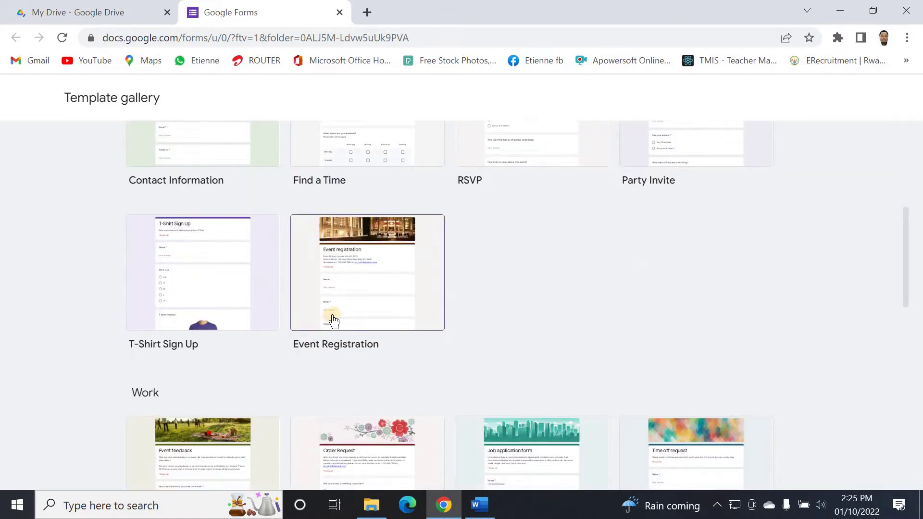
scroll(334, 319, up, 4)
scroll(335, 320, up, 1)
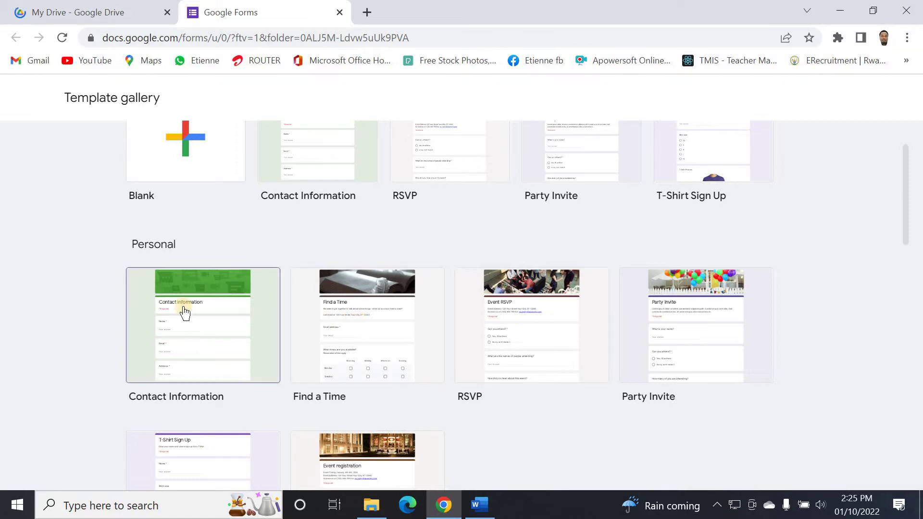
scroll(189, 297, up, 2)
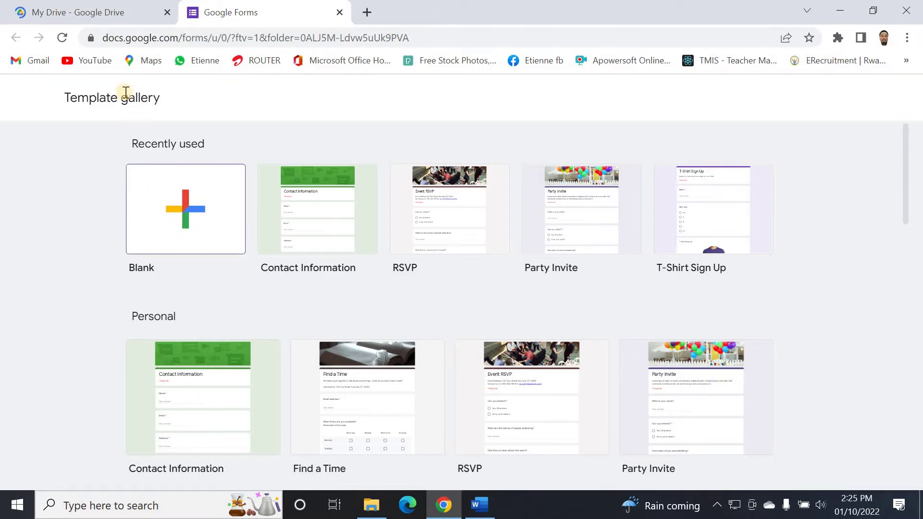
Close the first browser tab and open forms.google.com in a new one
click(168, 14)
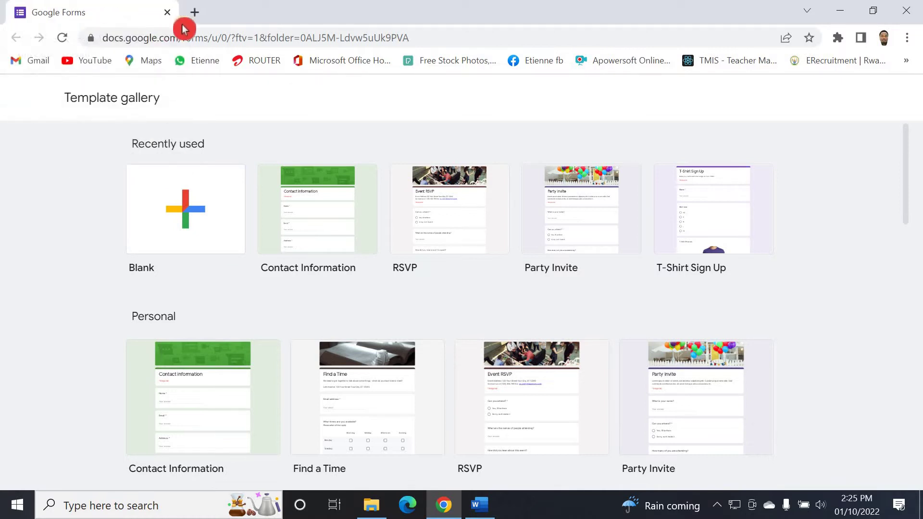
click(187, 13)
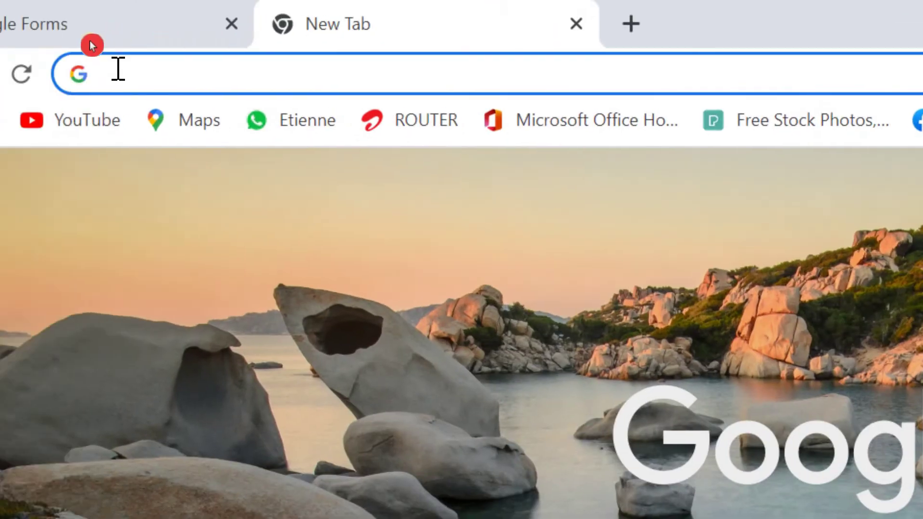
click(89, 41)
text(f)
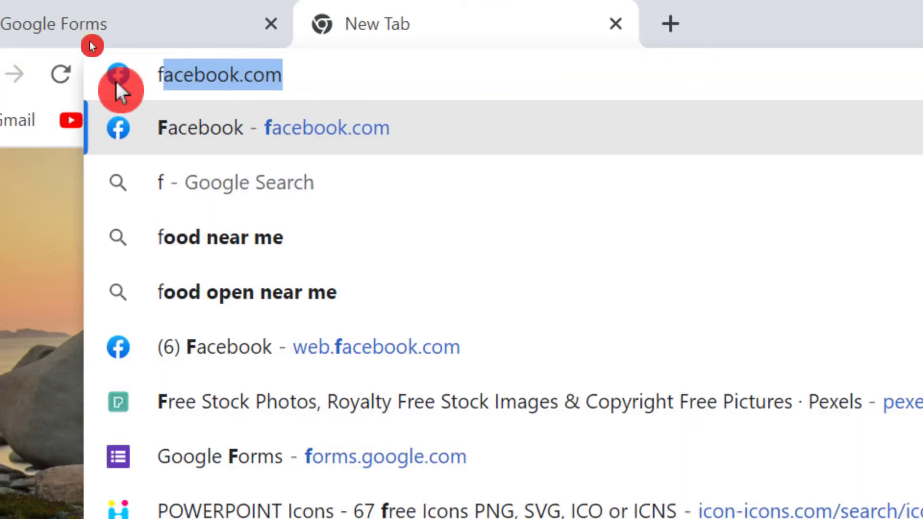
text(orms)
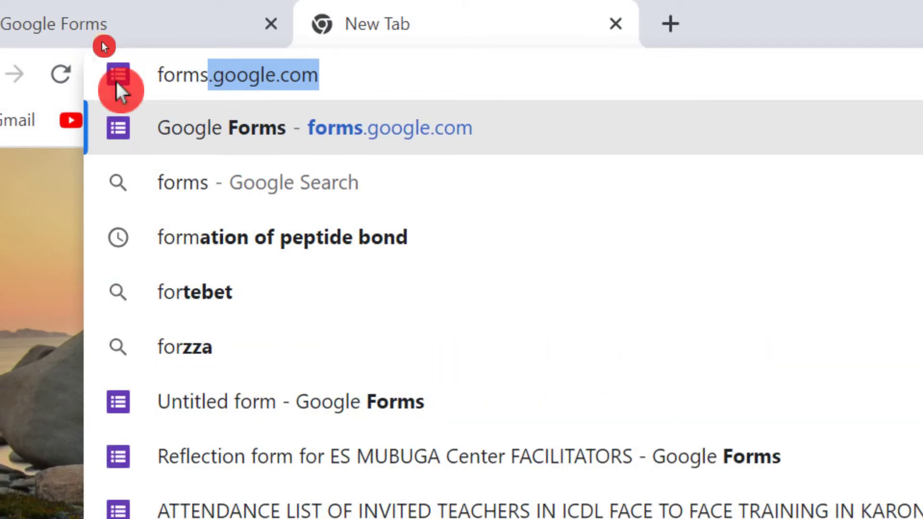
click(352, 75)
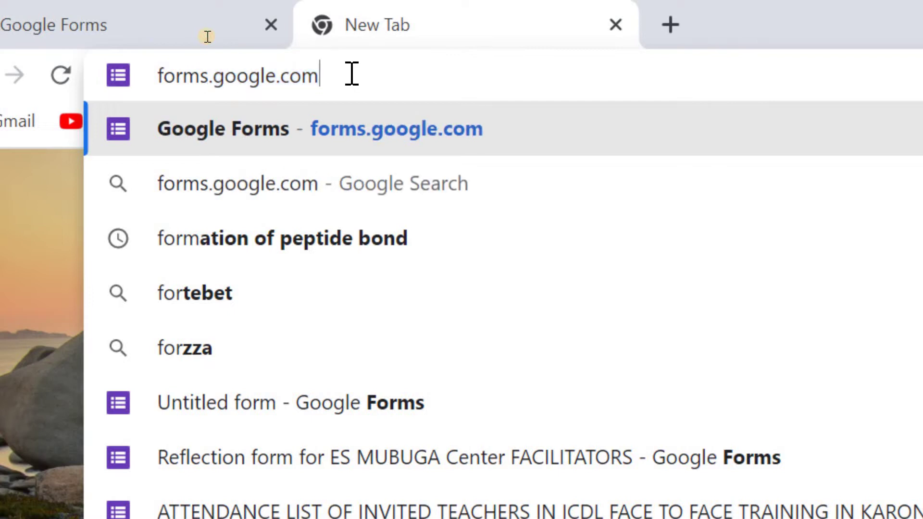
key(Return)
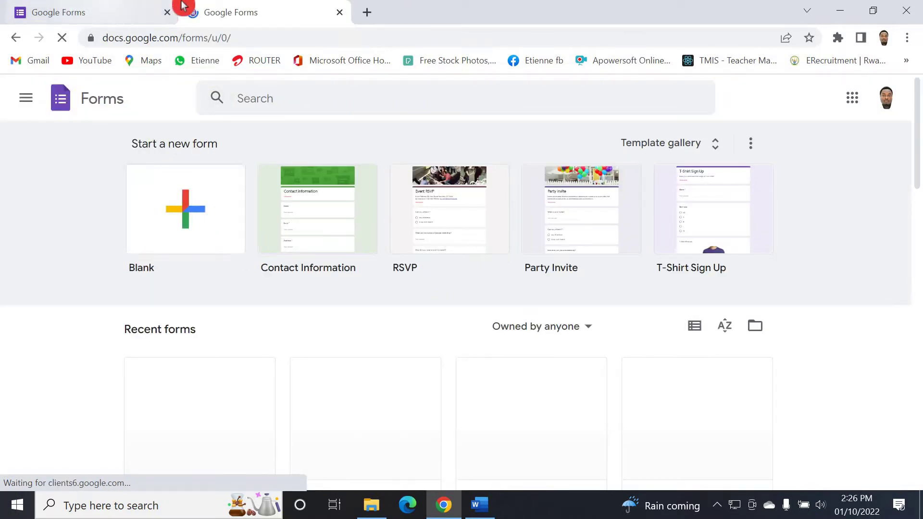
Compare the template gallery with the Forms home page, and create a blank form from the home page
click(71, 13)
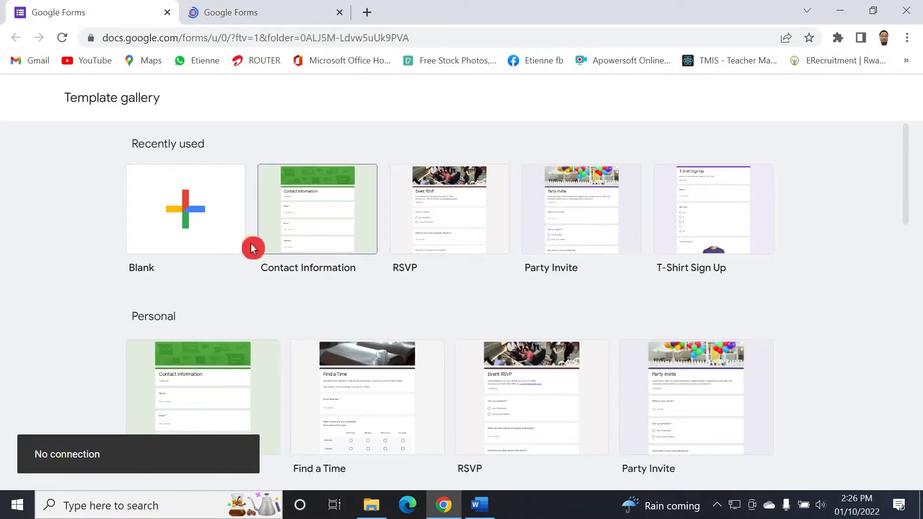
click(257, 13)
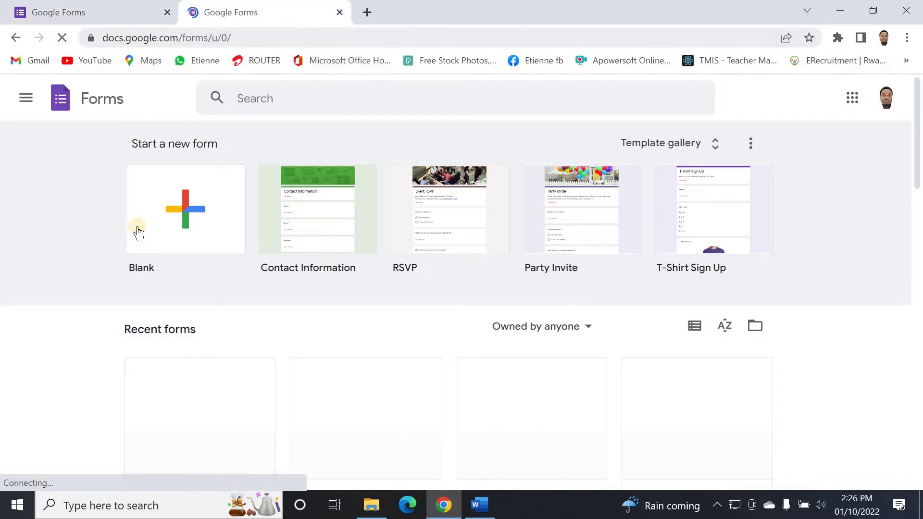
click(192, 213)
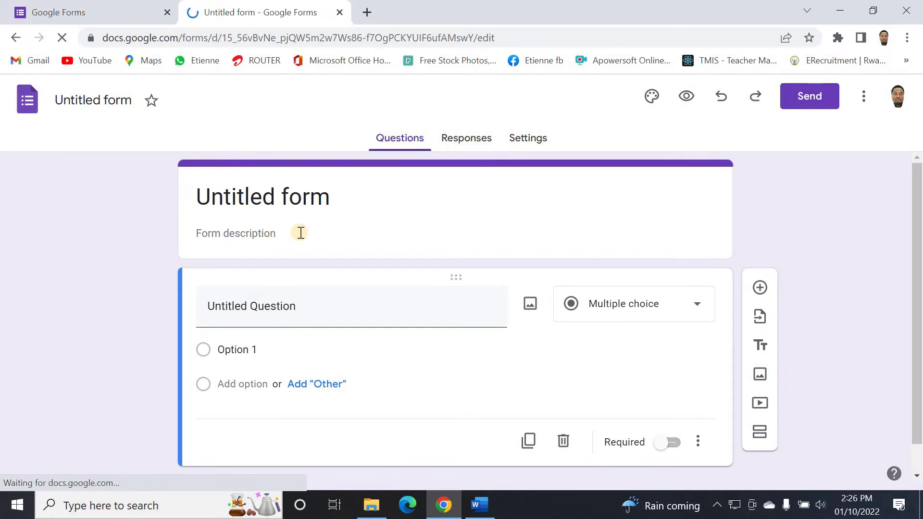
click(152, 251)
click(378, 152)
click(474, 153)
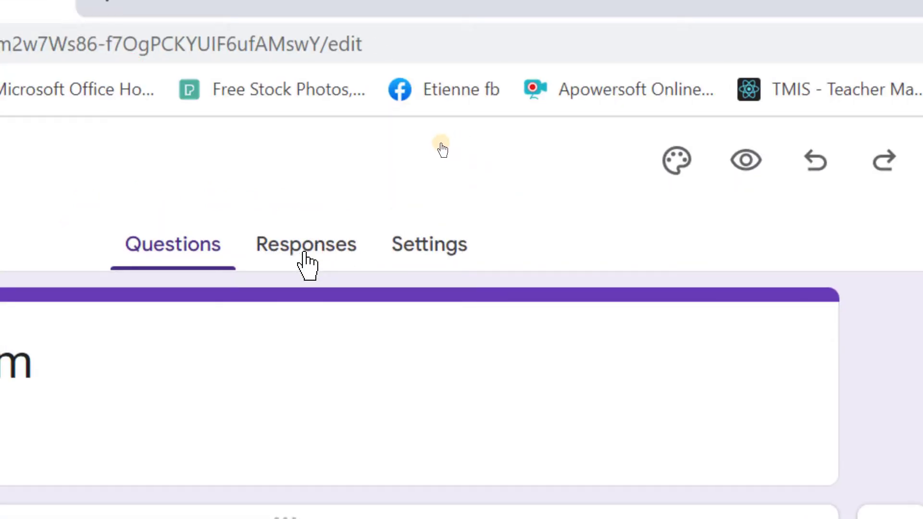
click(163, 275)
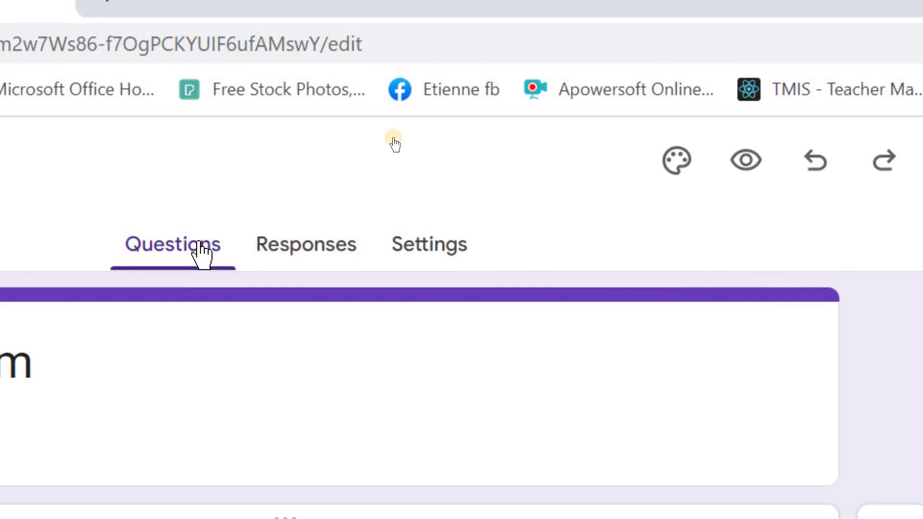
click(117, 244)
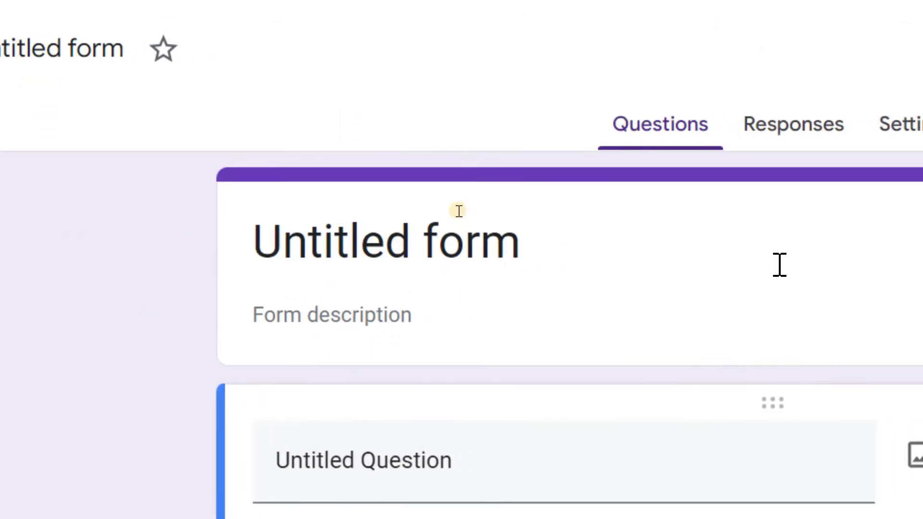
click(624, 65)
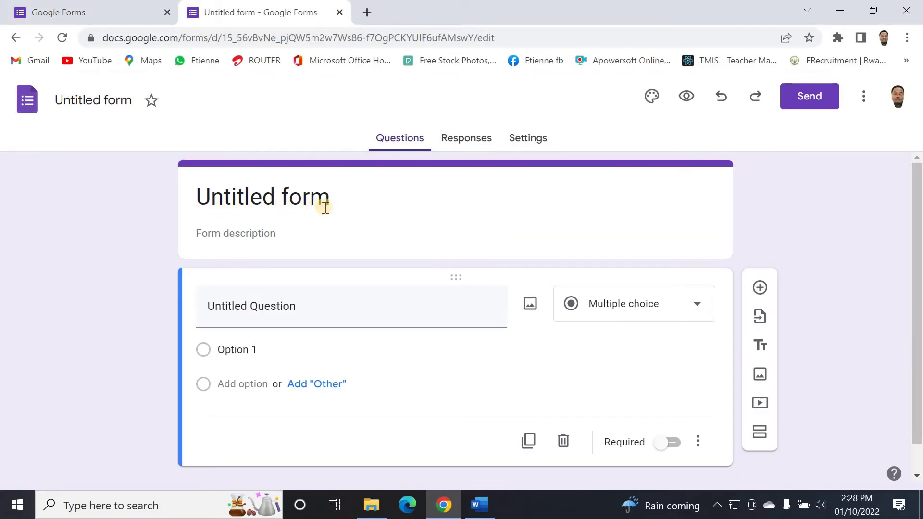
click(303, 199)
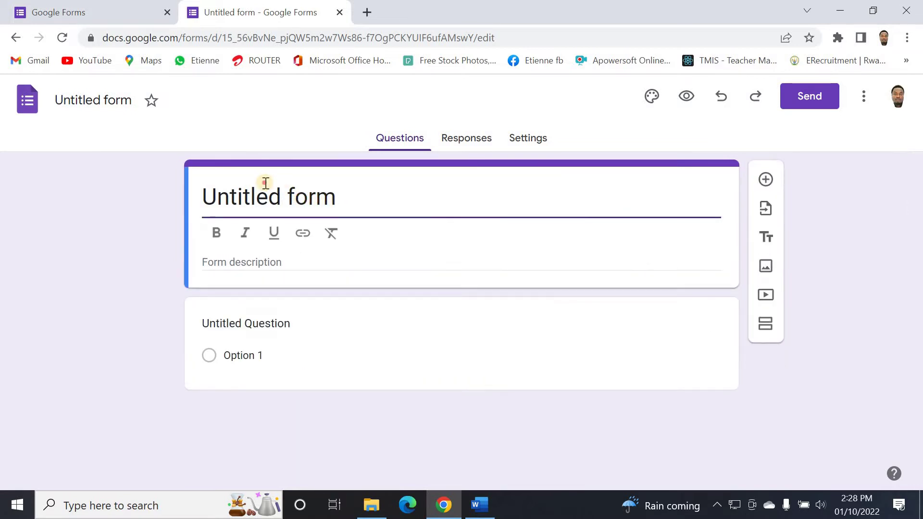
click(202, 201)
drag(202, 201, 337, 209)
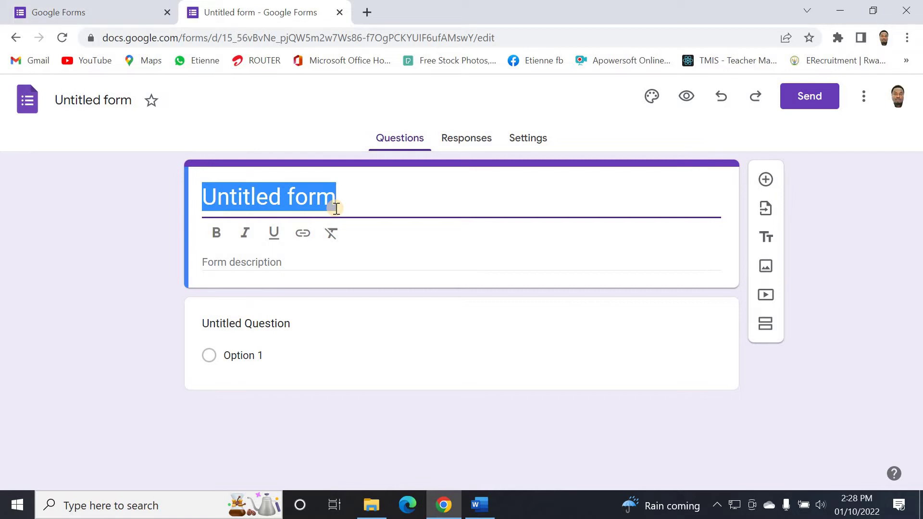
text(ata)
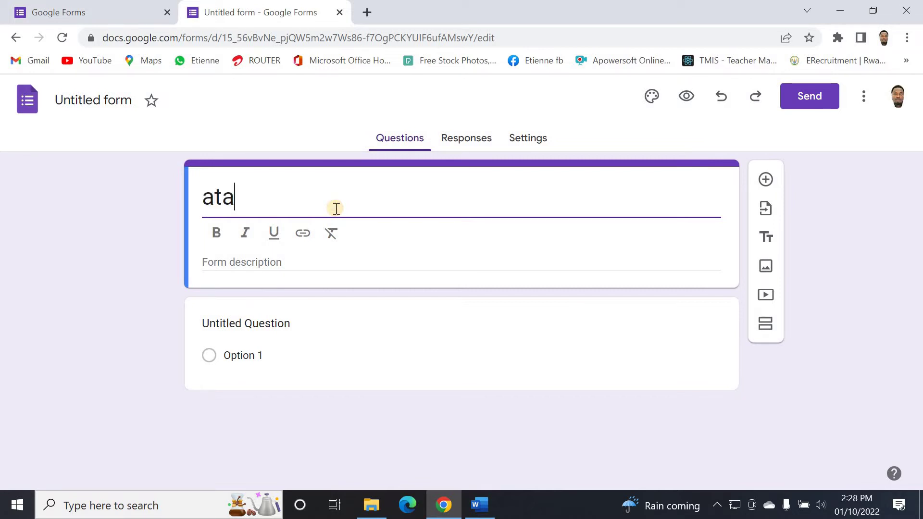
click(337, 209)
key(BackSpace)
key(BackSpace)
key(BackSpace)
click(336, 211)
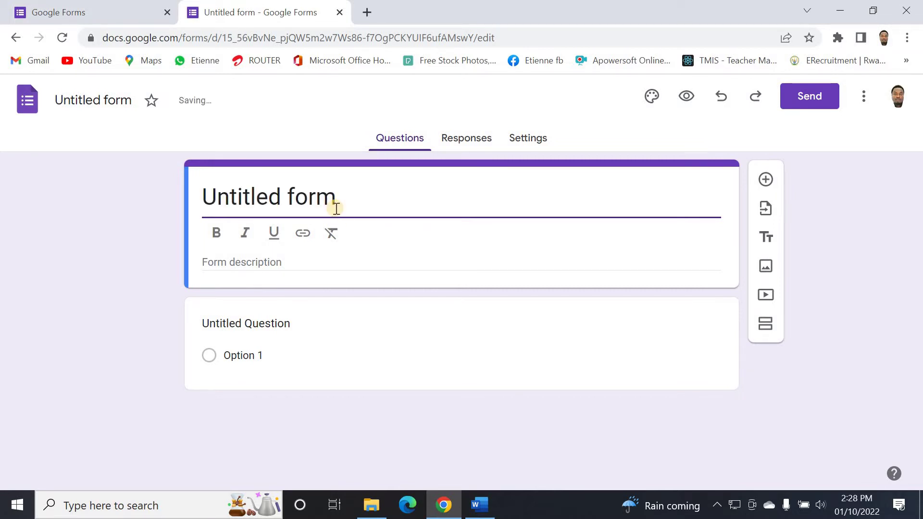
Replace the form's title with "ATOMIC STRUCTURE QUESTIONS"
click(340, 201)
drag(340, 200, 168, 181)
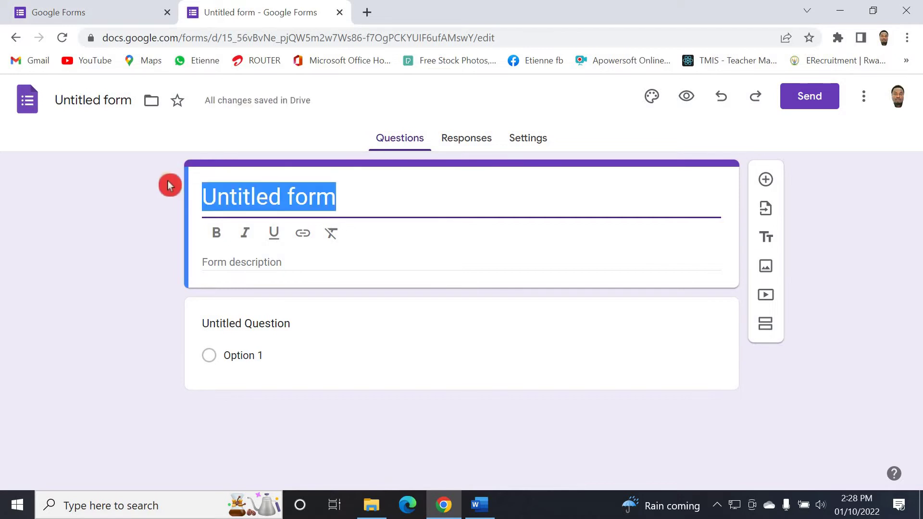
text(AT)
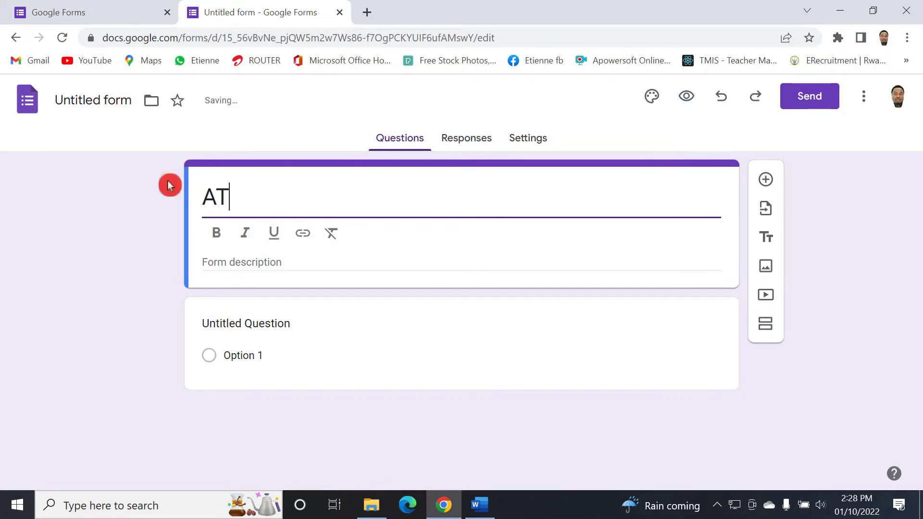
text(OMIC )
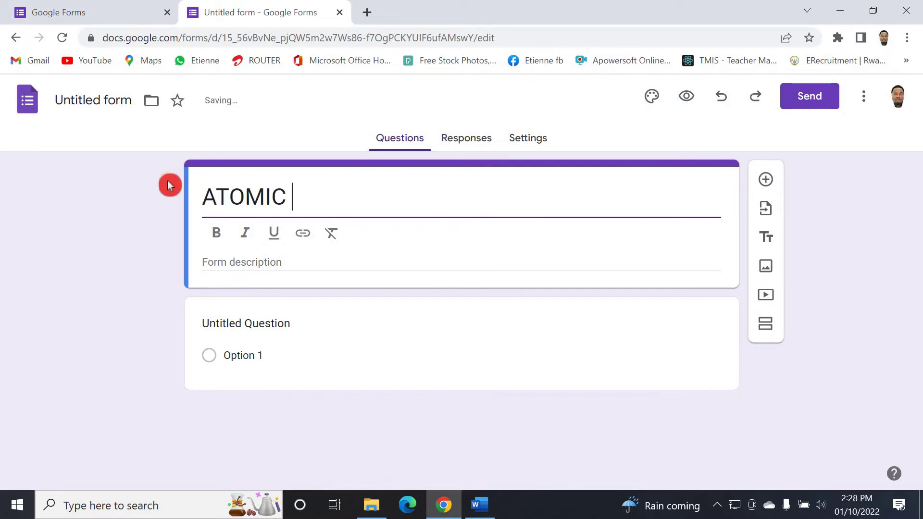
text(STRUCTU)
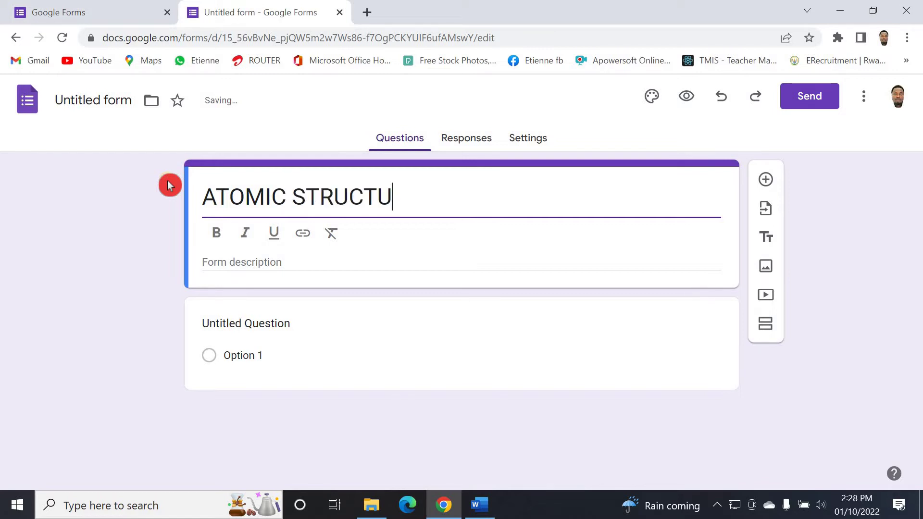
text(RE QUES)
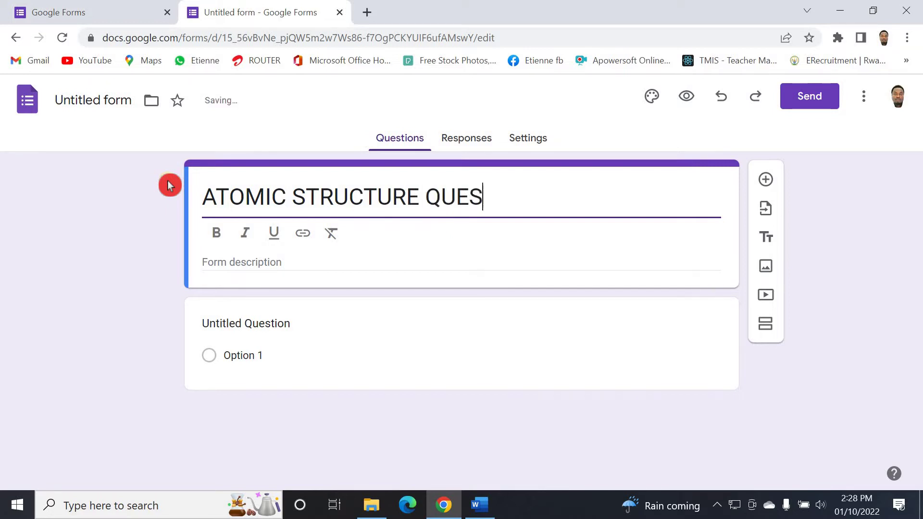
text(TIONS)
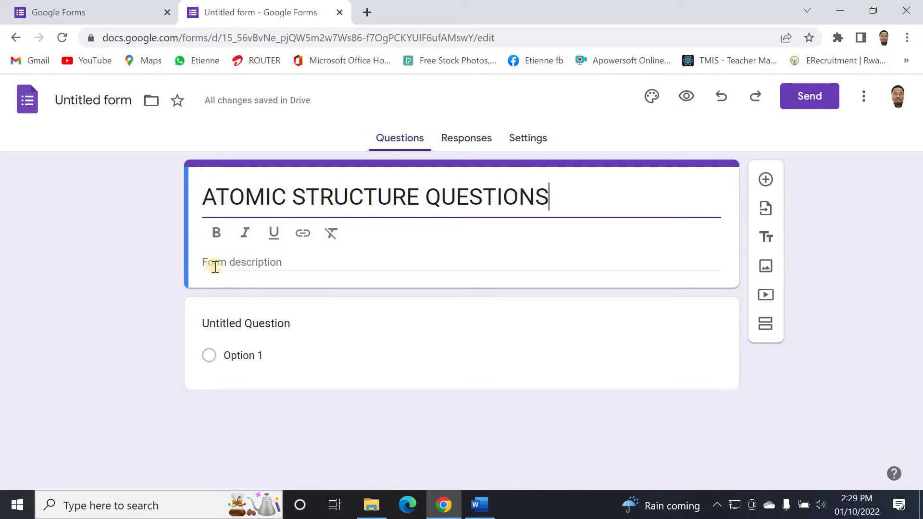
Enter "Attempt all questions" as the form description
click(263, 263)
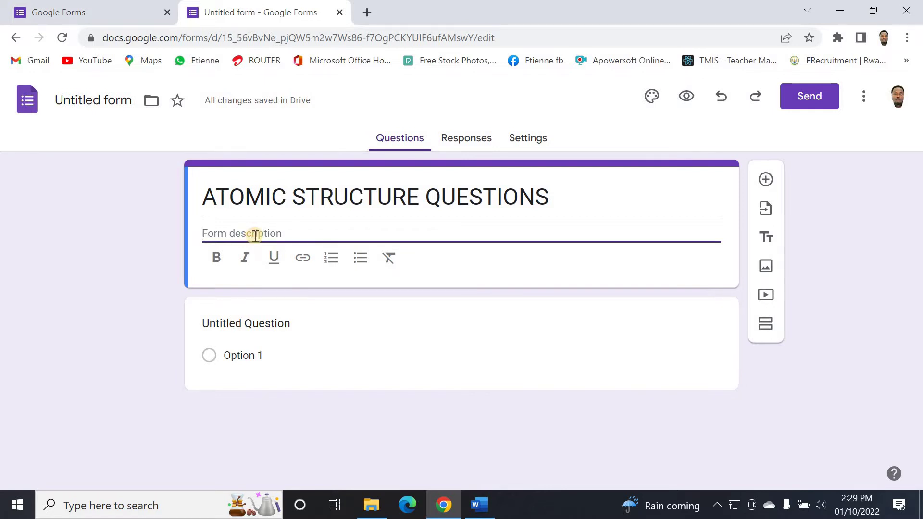
text(Attemp)
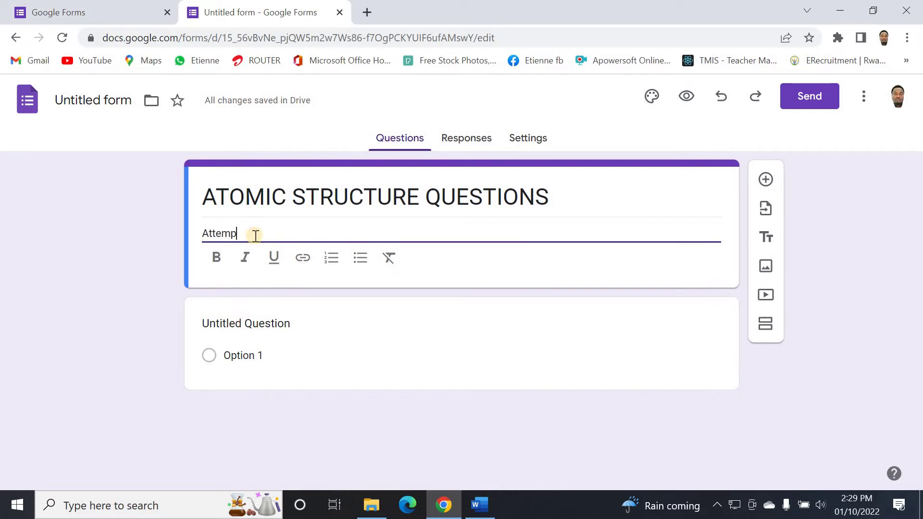
text(t all)
text(questions)
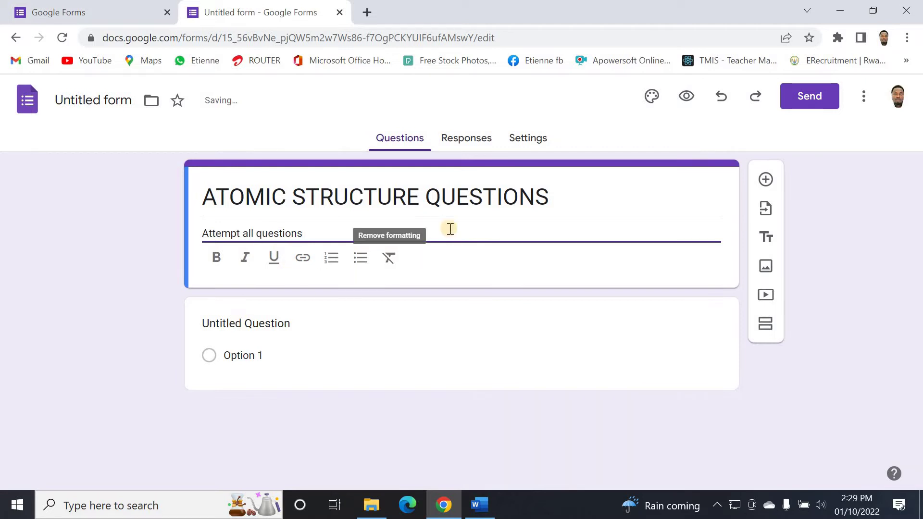
click(503, 417)
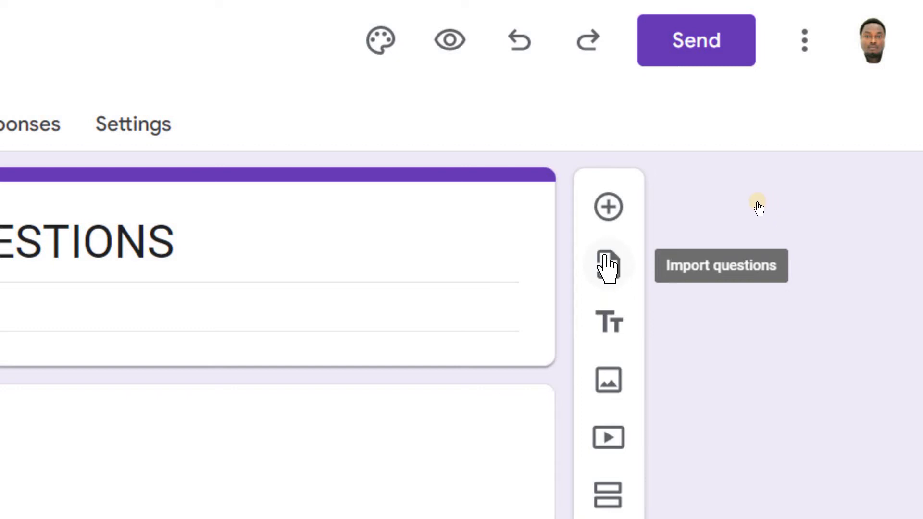
Rename the untitled form file to match its title, ATOMIC STRUCTURE QUESTIONS
click(587, 274)
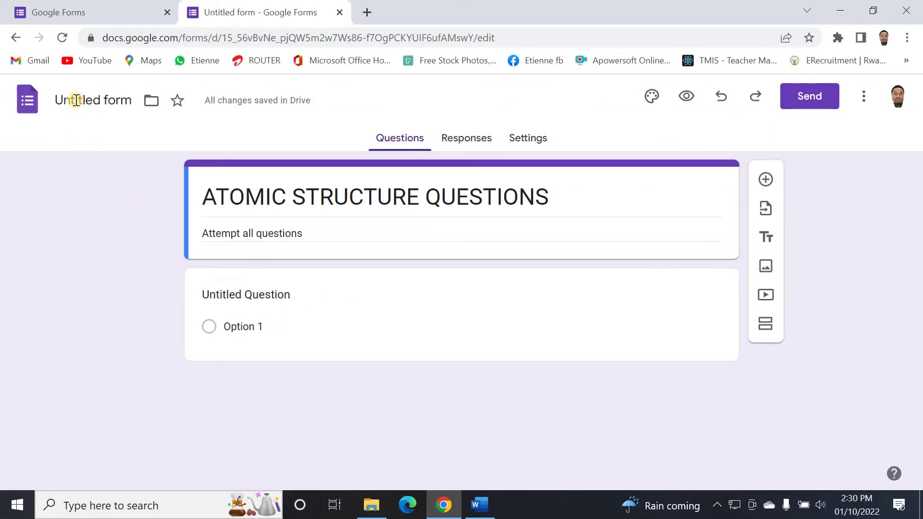
click(114, 100)
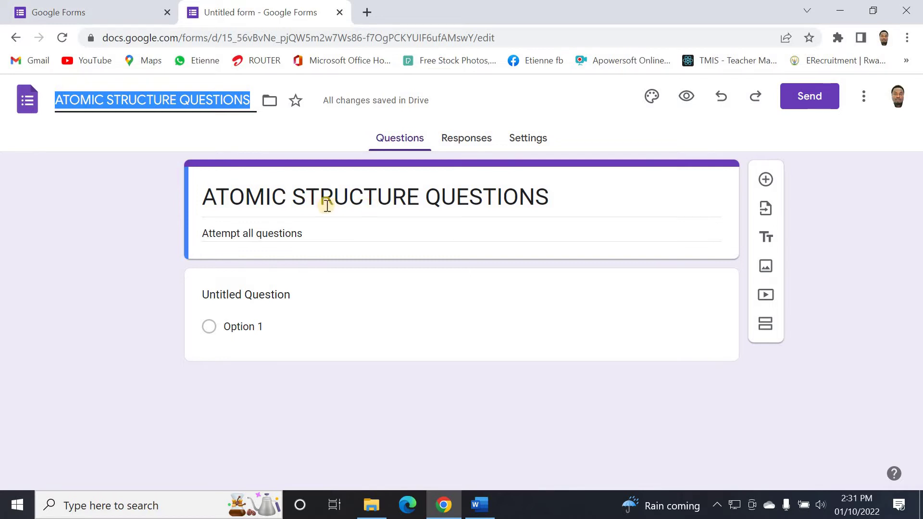
click(531, 204)
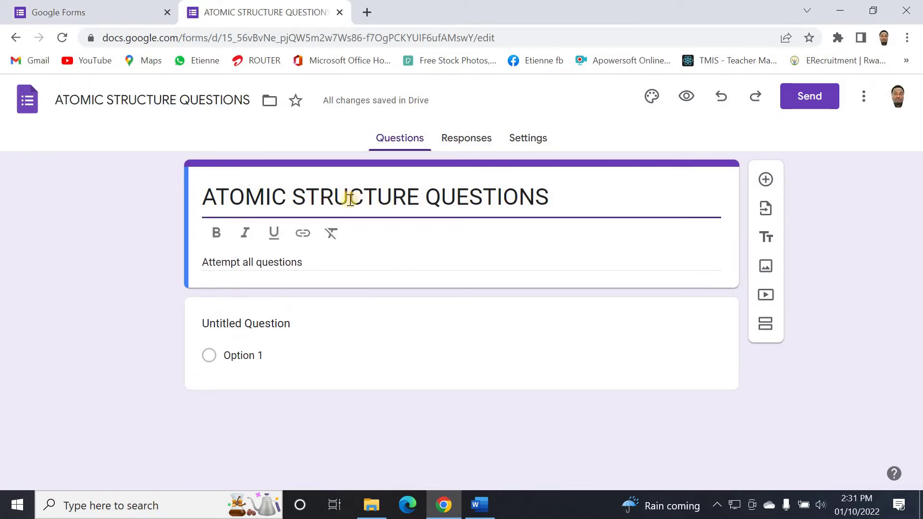
Select the untitled question and look through the available answer types, down to Date and Time
click(273, 324)
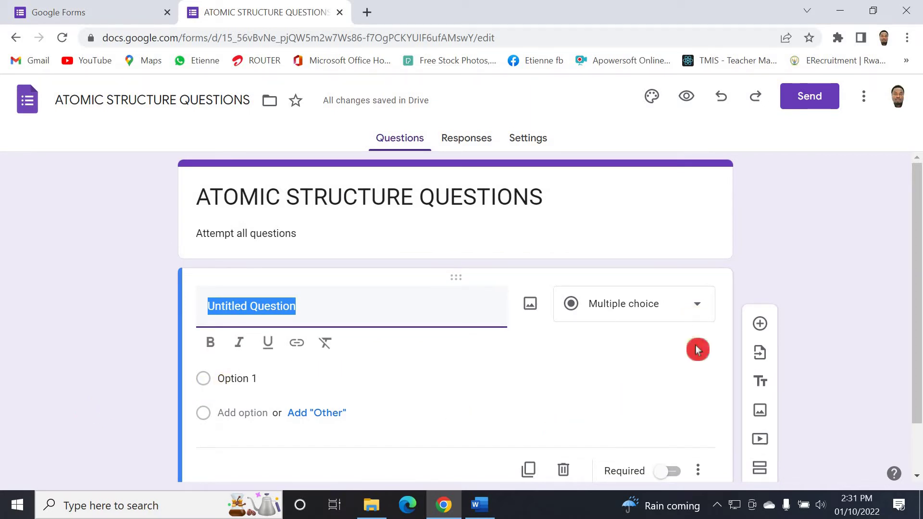
click(700, 308)
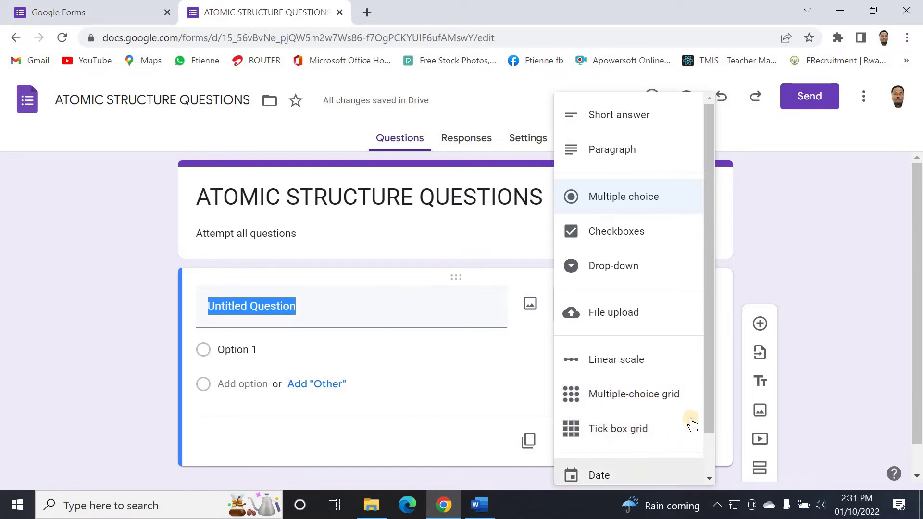
drag(710, 405, 651, 462)
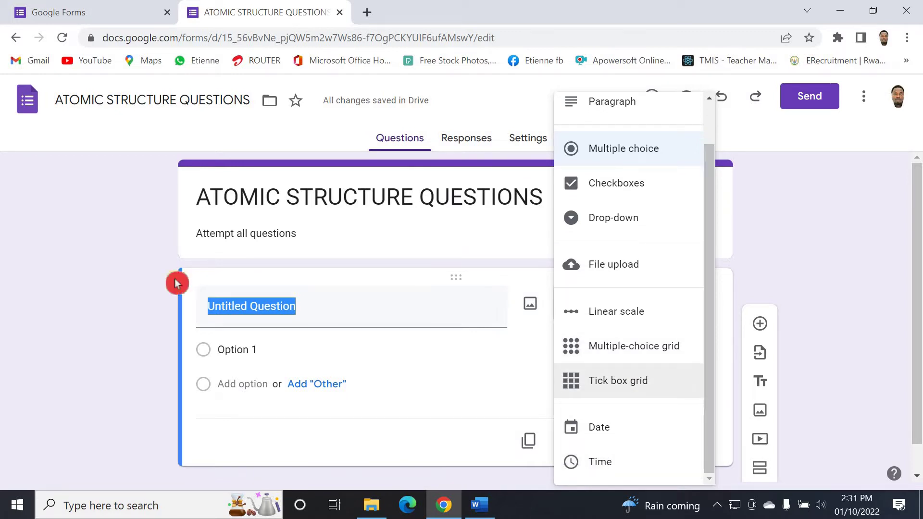
click(321, 309)
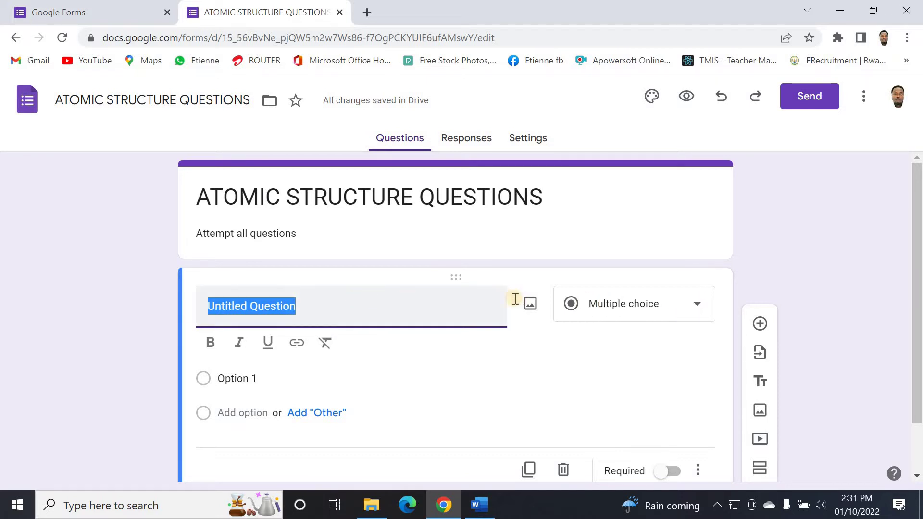
Set the untitled question's answer type to Short answer
click(723, 307)
click(698, 304)
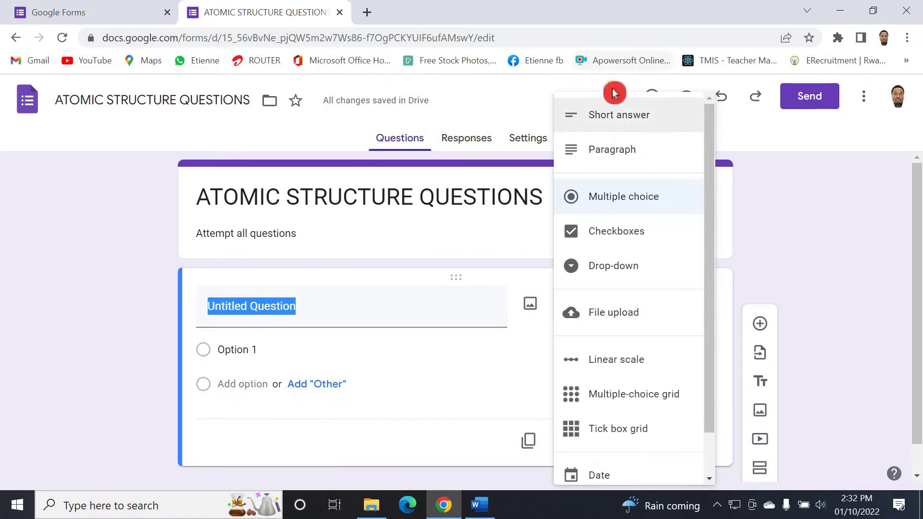
click(615, 108)
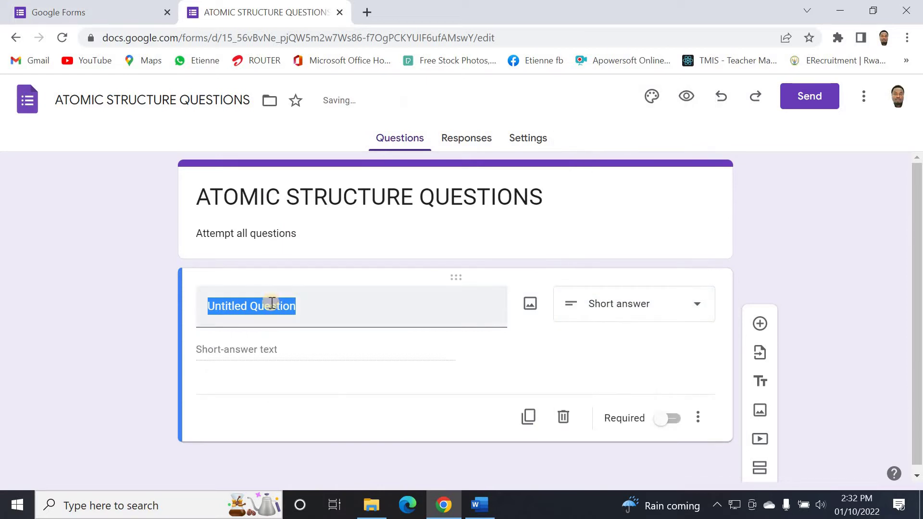
Enter "TYPE YOUR FULL NAME" as the text of the first question
key(ctrl+z)
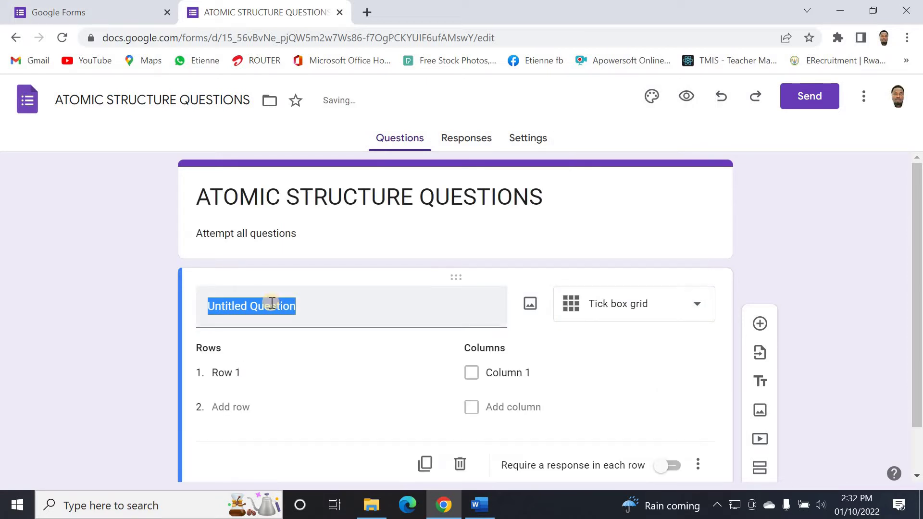
key(space)
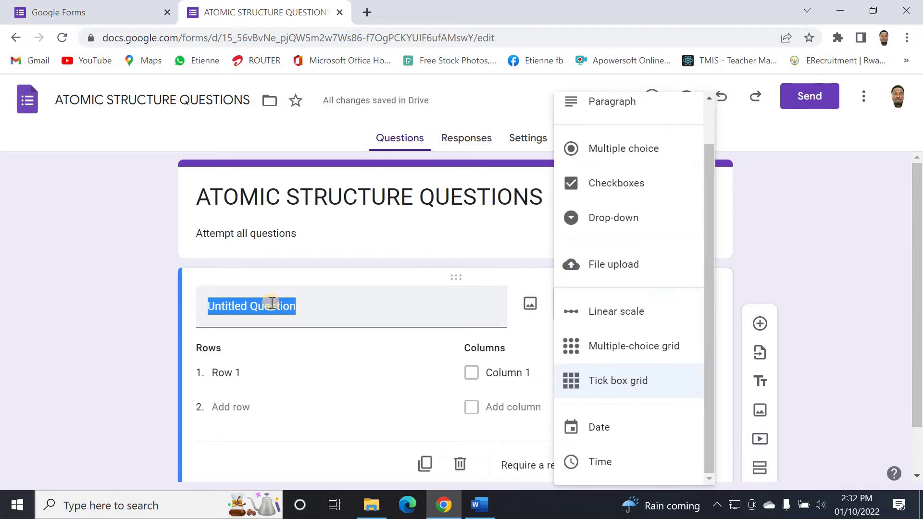
key(Escape)
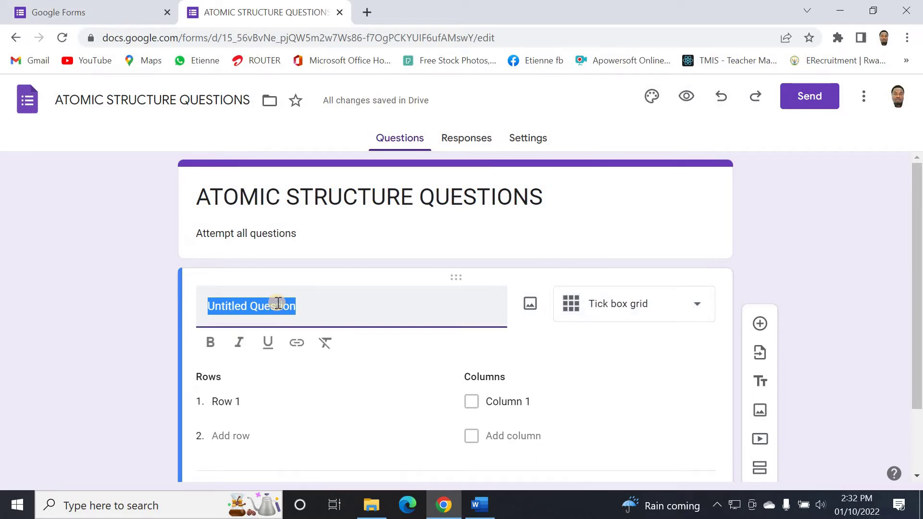
text(TYPE)
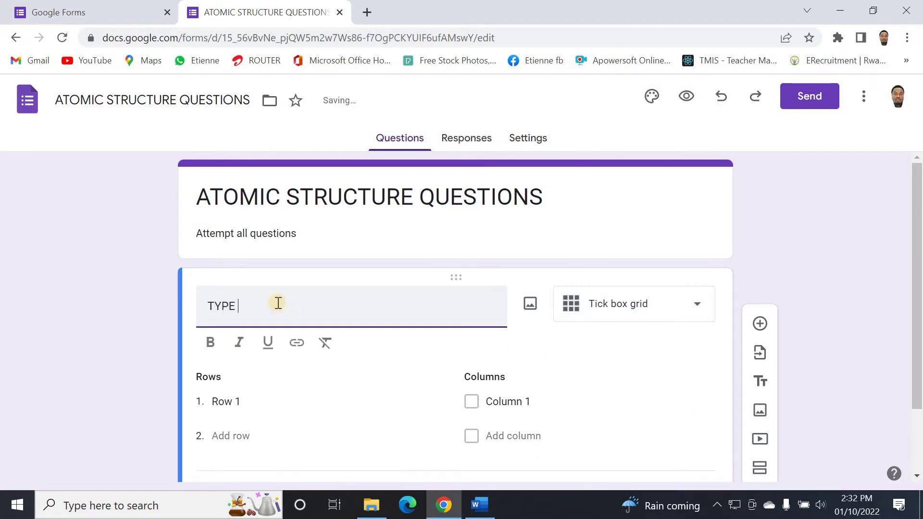
text( YOUR FULL NAME)
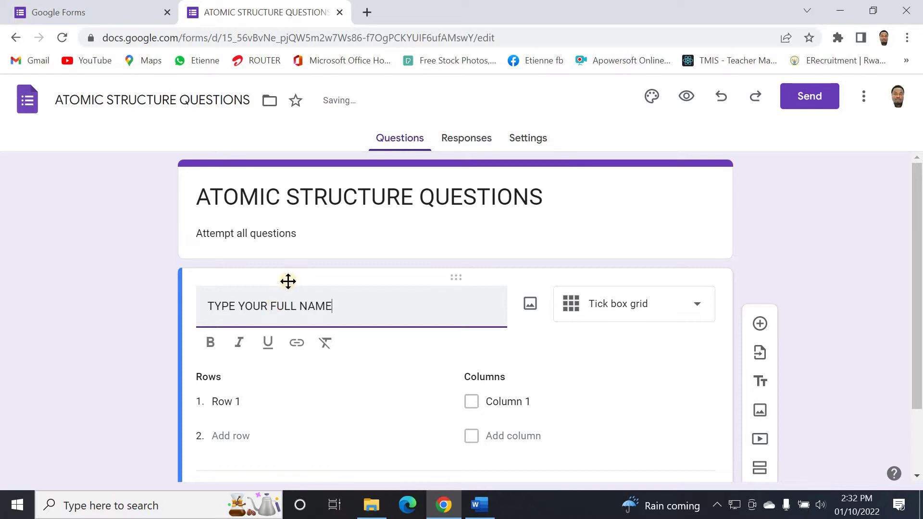
click(315, 264)
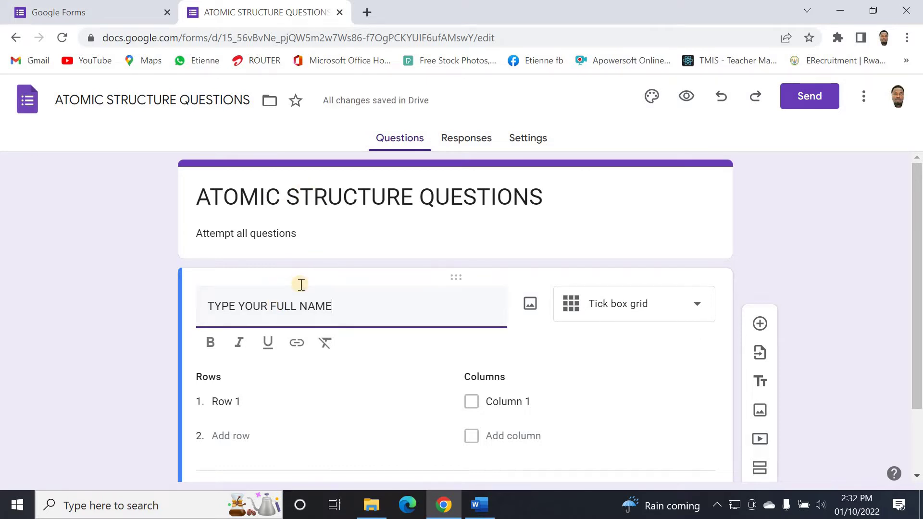
click(183, 285)
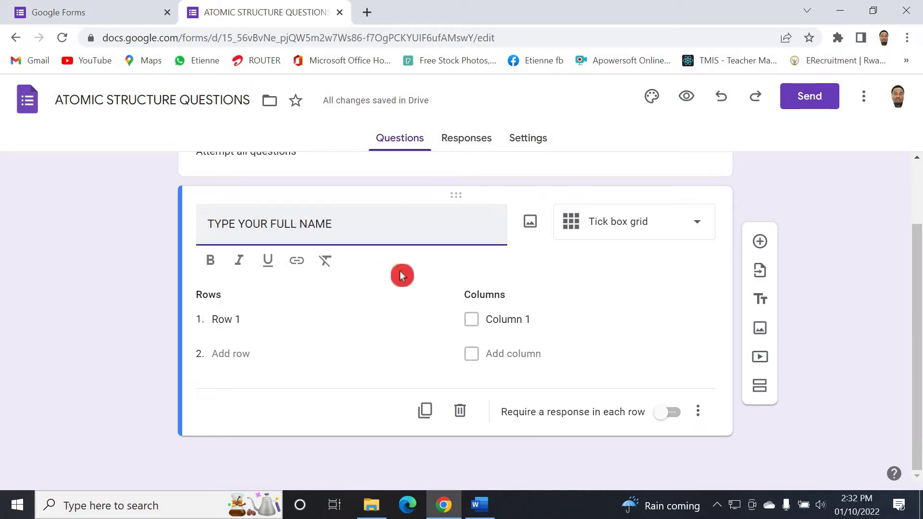
Change the full-name question from a tick box grid to Short answer
click(610, 244)
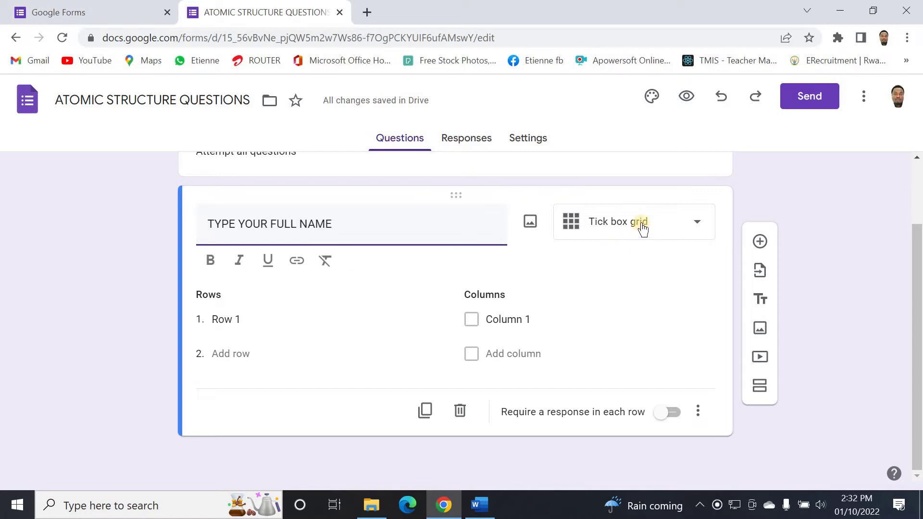
click(170, 221)
click(617, 250)
click(717, 218)
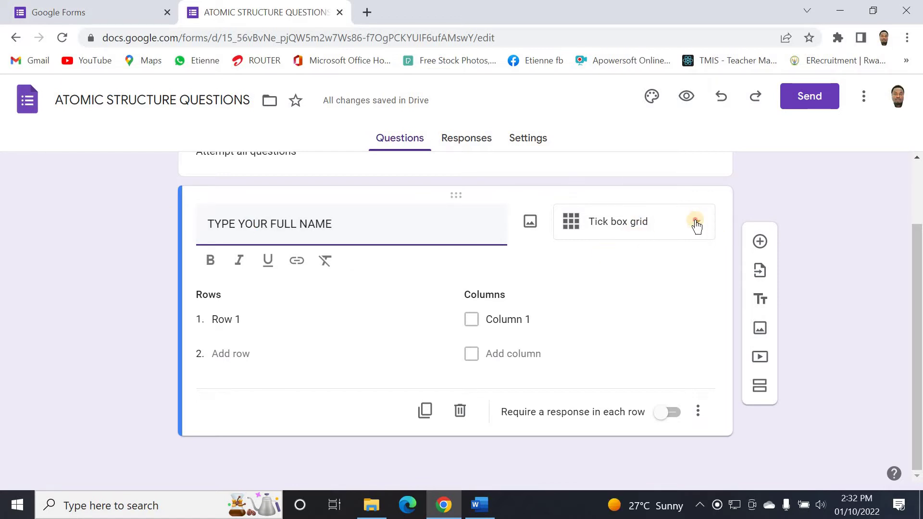
click(696, 222)
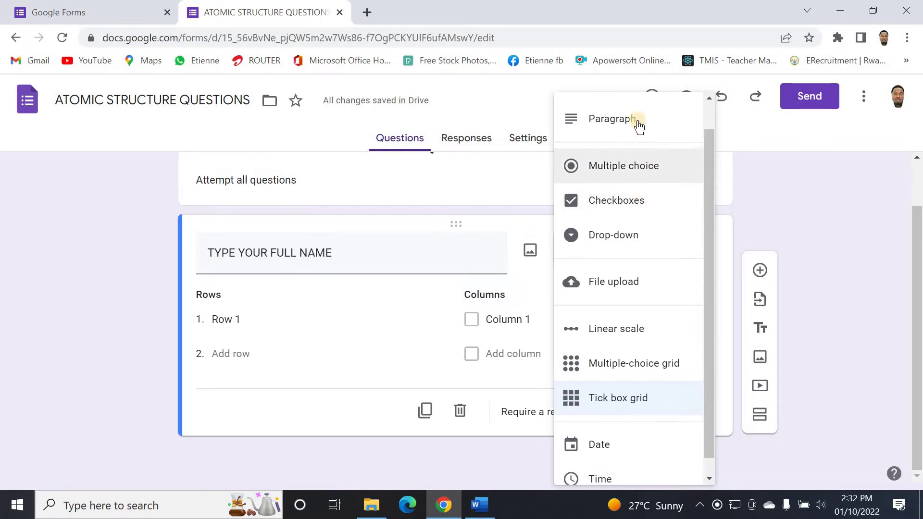
scroll(635, 123, up, 1)
click(625, 116)
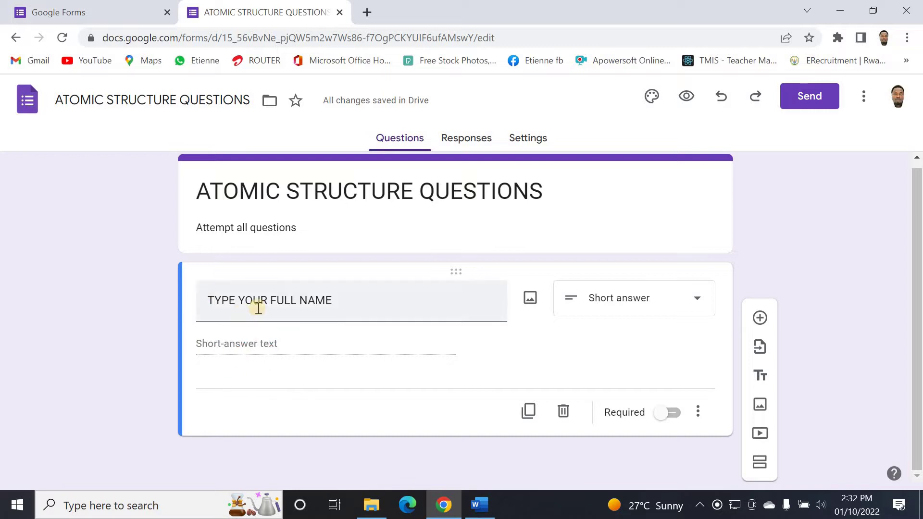
Turn the Required setting of the full-name question on and back off
click(423, 358)
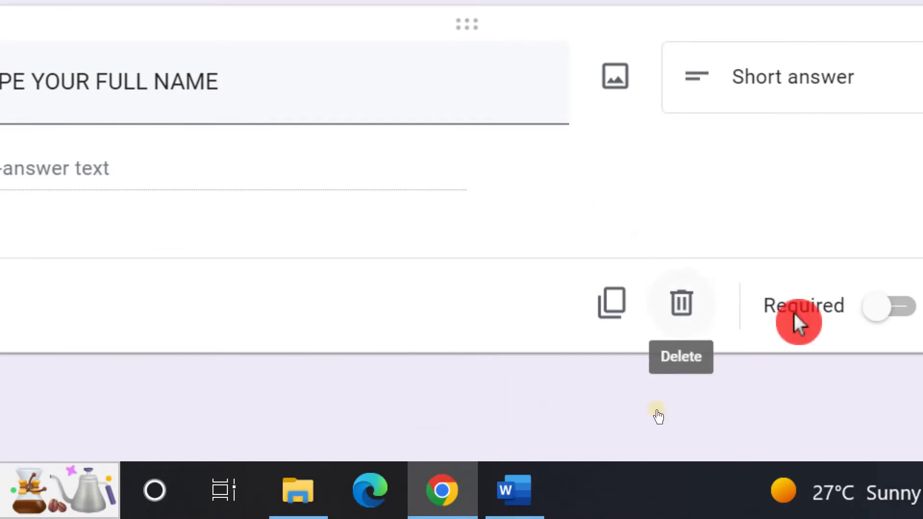
click(771, 309)
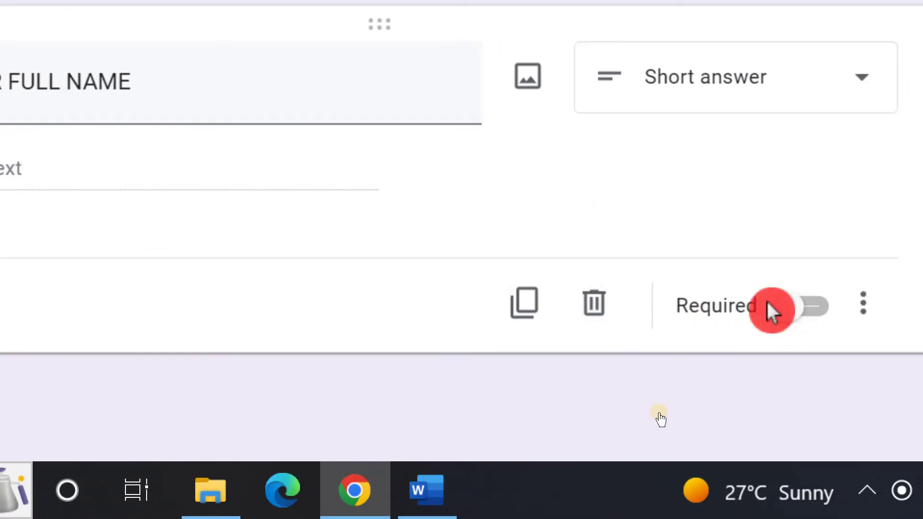
click(812, 313)
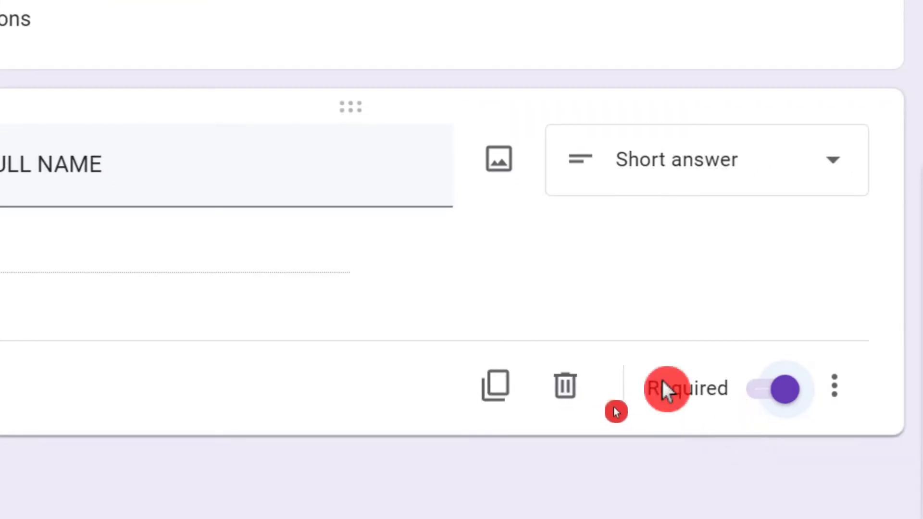
click(764, 390)
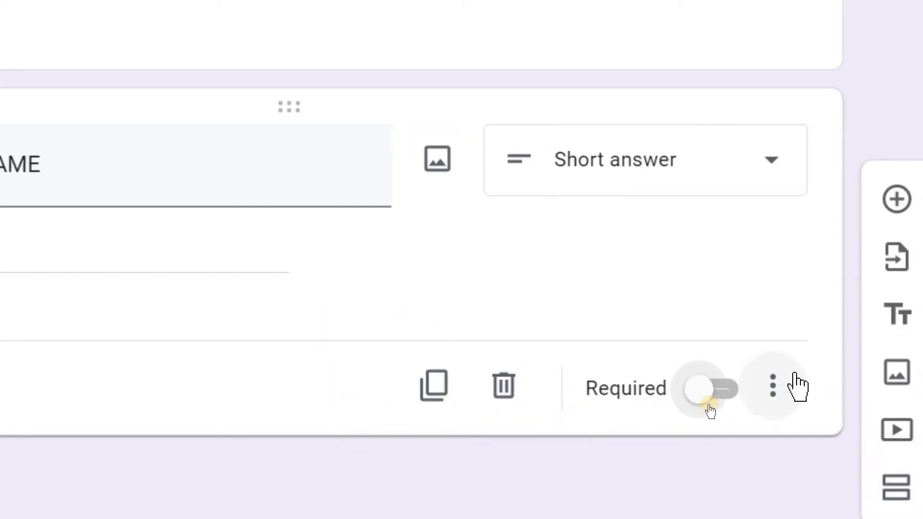
Check the extra display options of the full-name question and make the question required
click(784, 384)
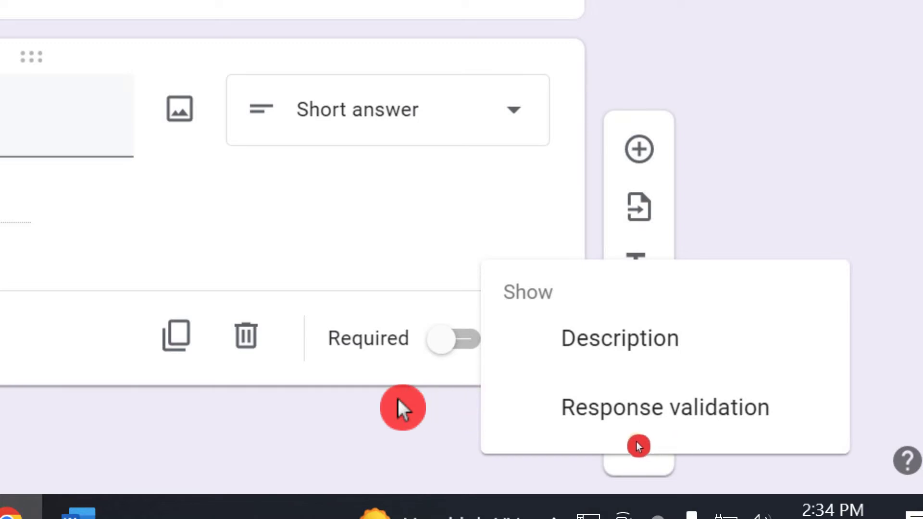
click(359, 368)
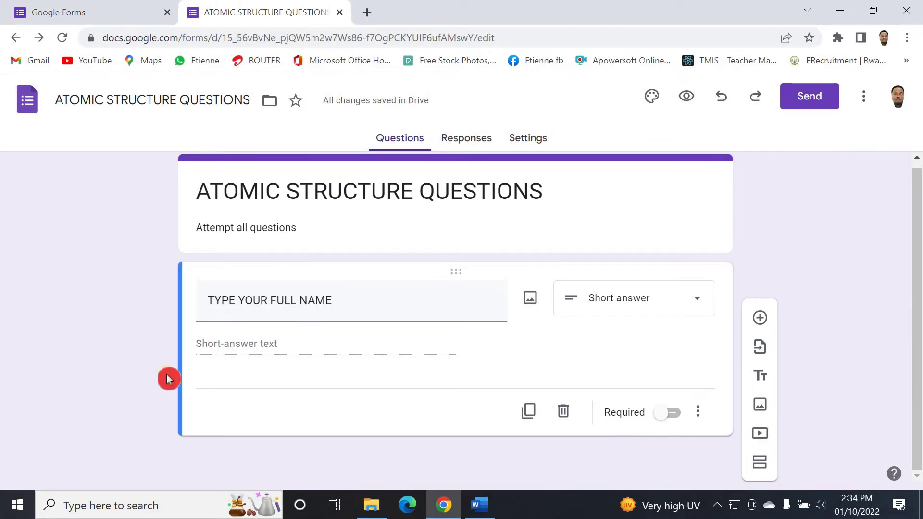
click(671, 414)
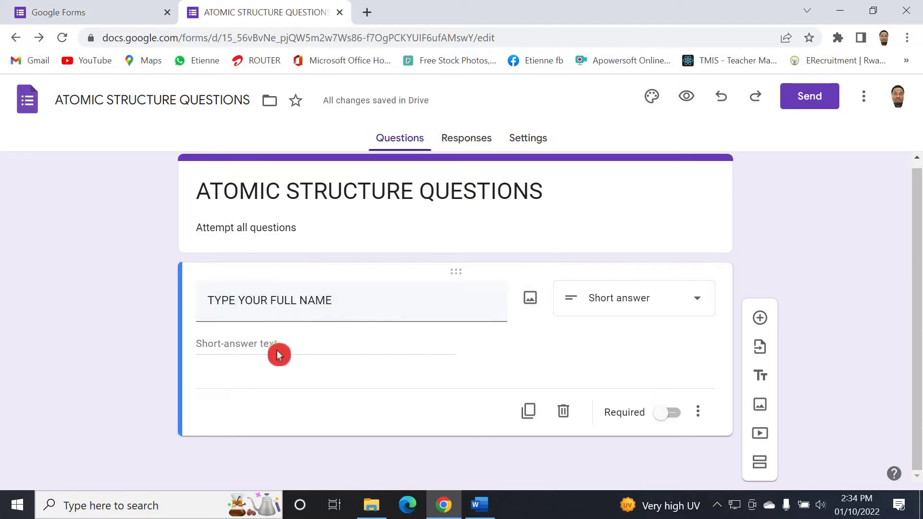
click(669, 415)
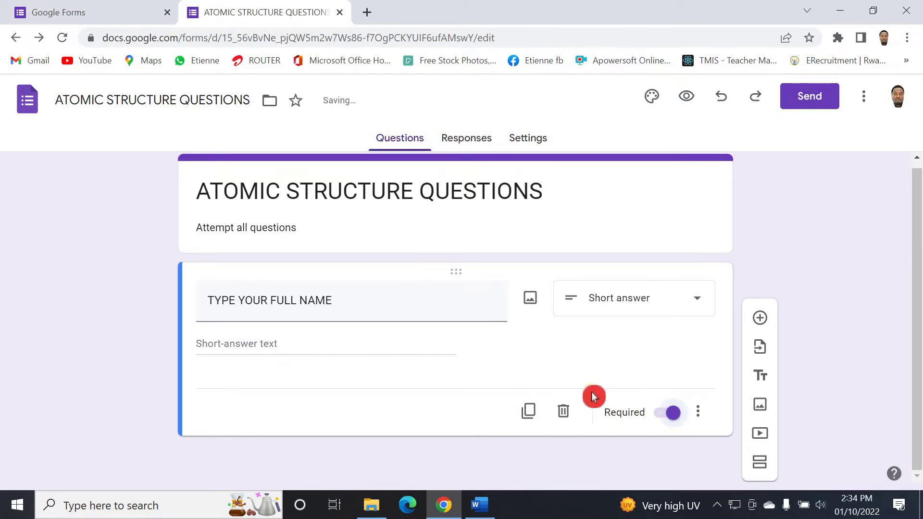
Preview the form as a respondent, check the required full-name question and its answer field, and close the preview
click(688, 97)
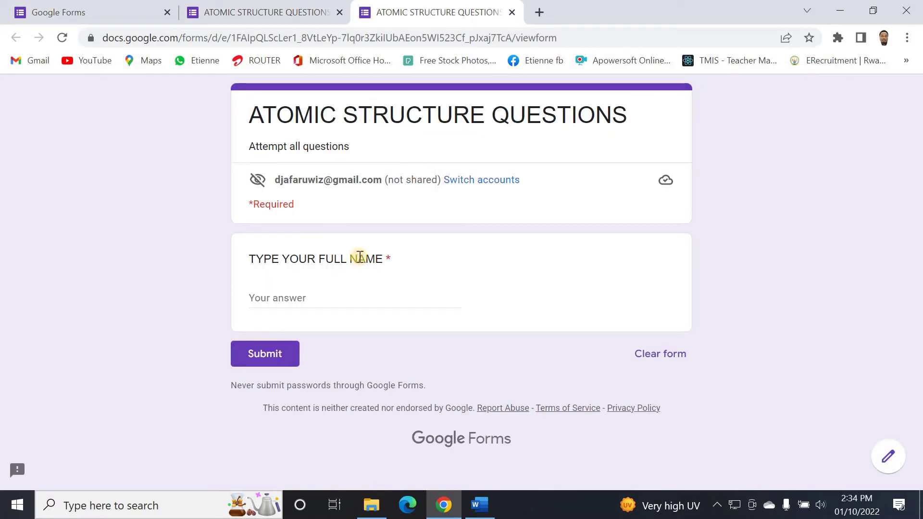
click(384, 260)
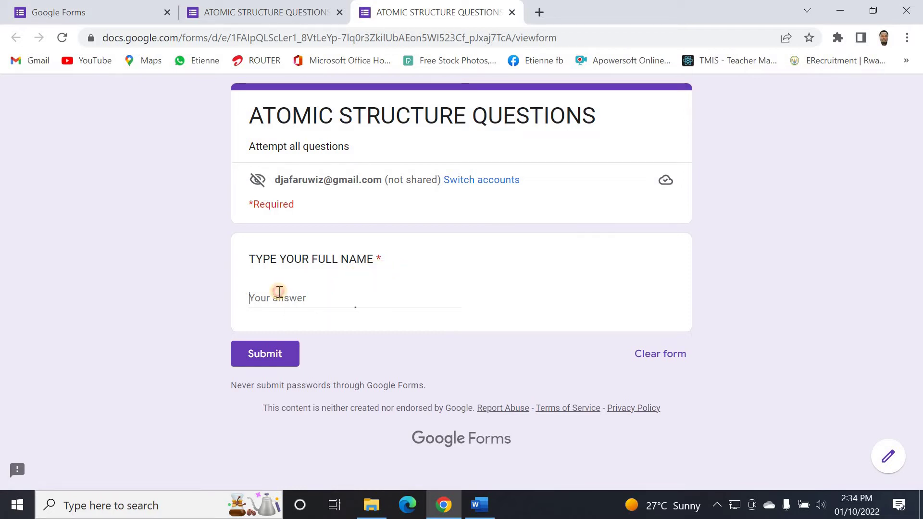
click(349, 291)
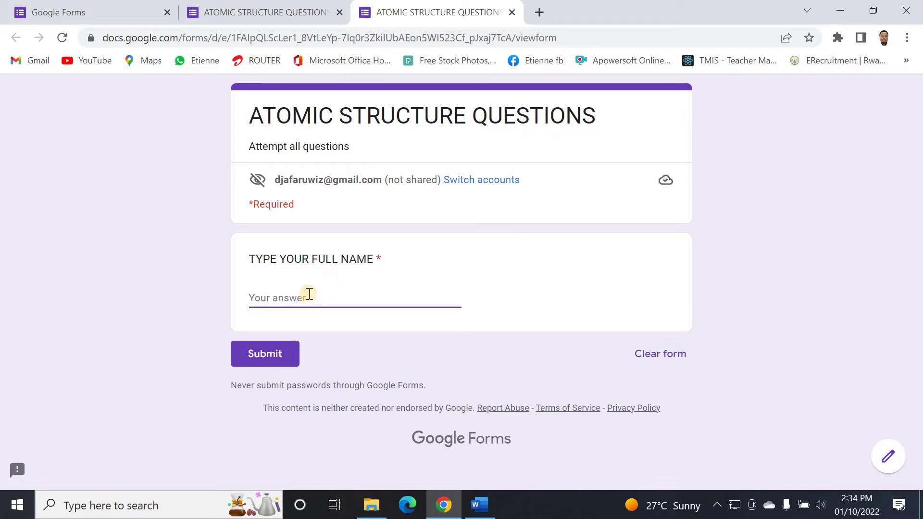
click(512, 12)
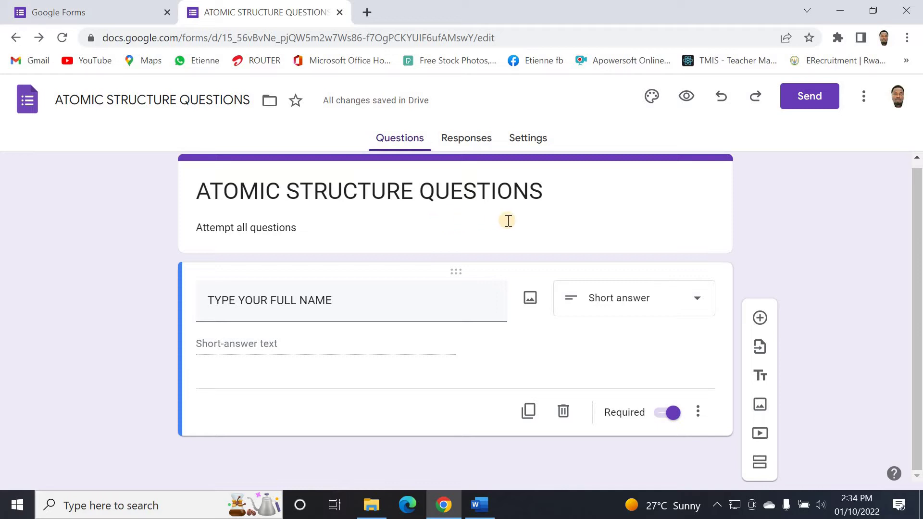
Add a multiple-choice question below the full-name question with the text "Have you ever heard about atomic structure?"
click(760, 321)
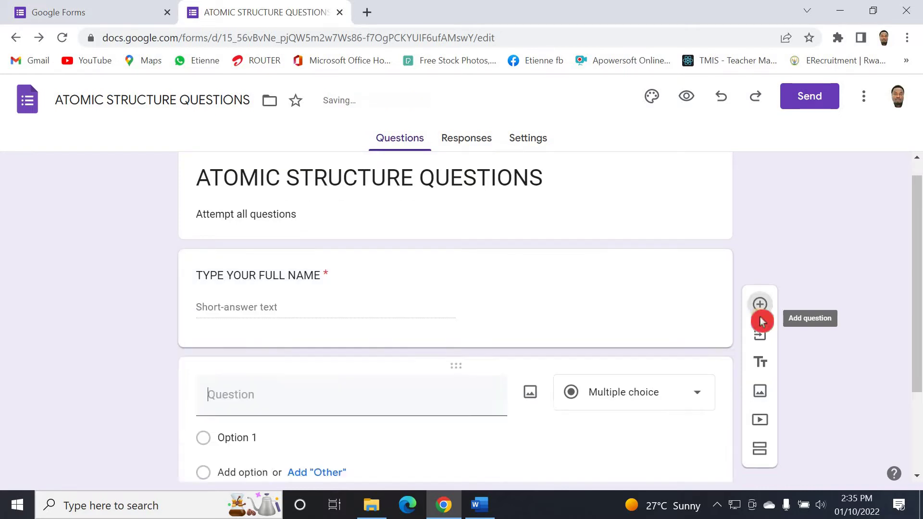
click(475, 372)
click(184, 265)
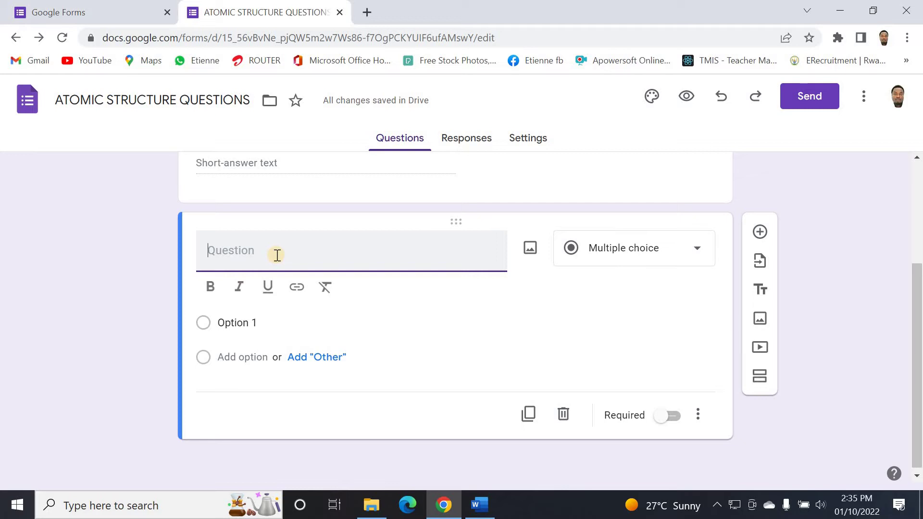
text(Have )
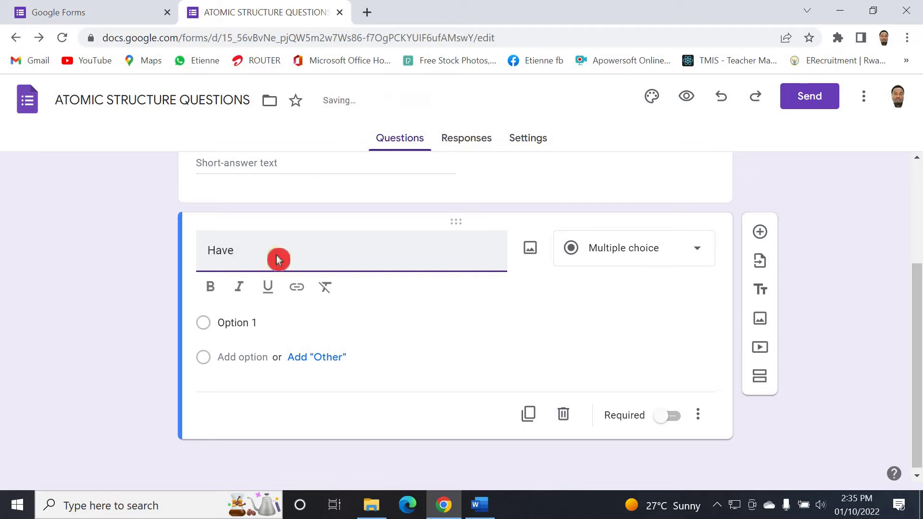
text(you ever heard about )
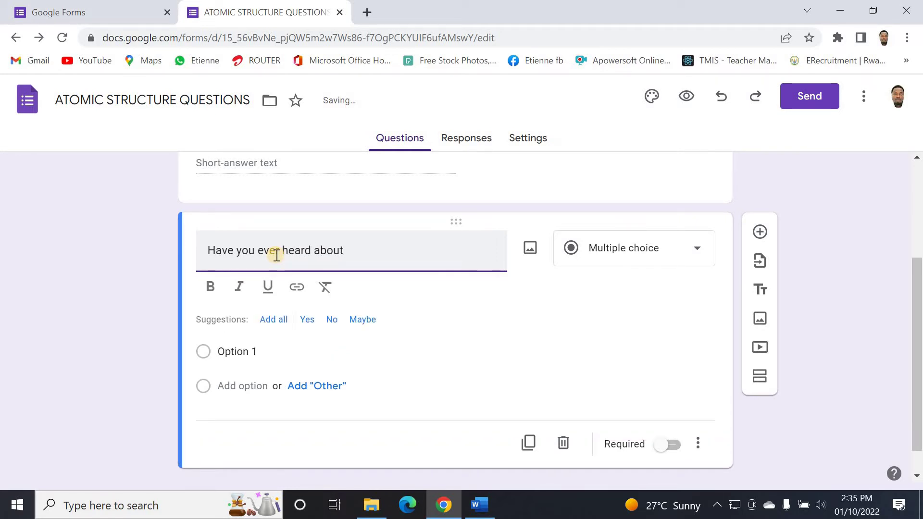
text(atomic structure?)
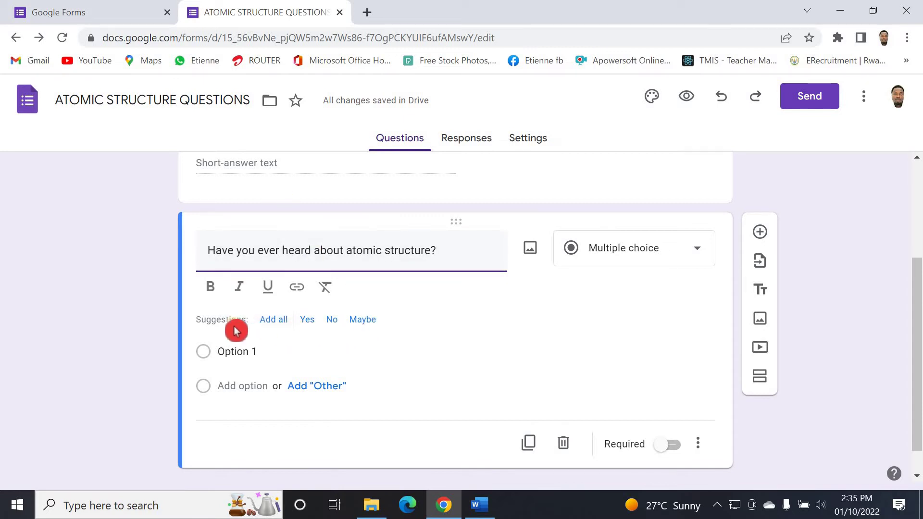
Add all suggested answers Yes, No and Maybe to the atomic structure question, trying and removing a fourth option
click(296, 330)
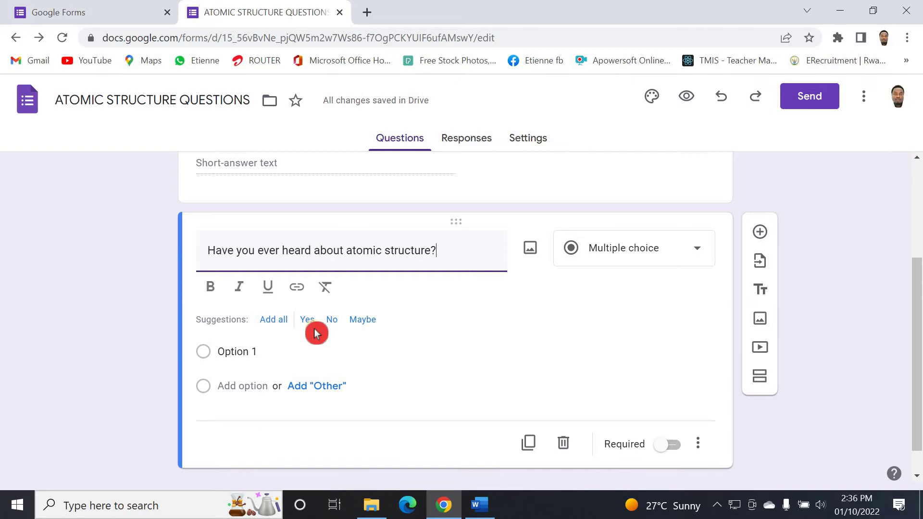
click(273, 320)
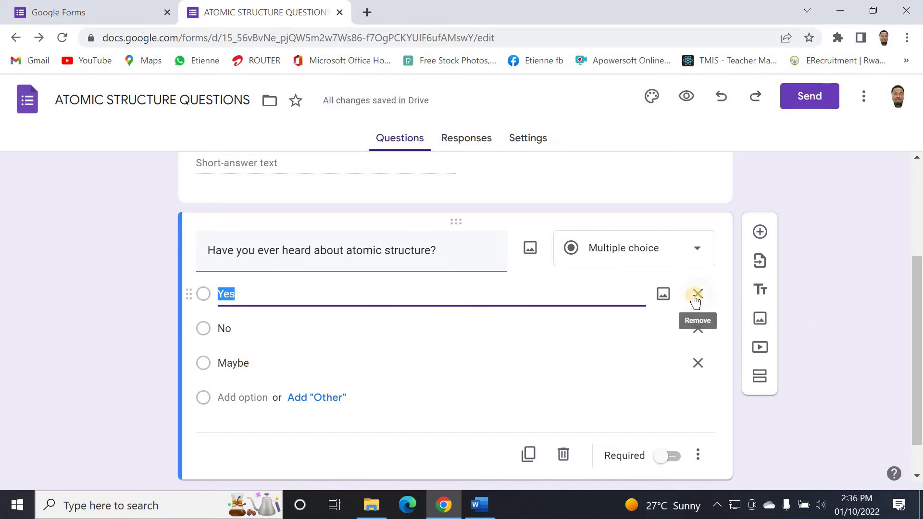
click(237, 399)
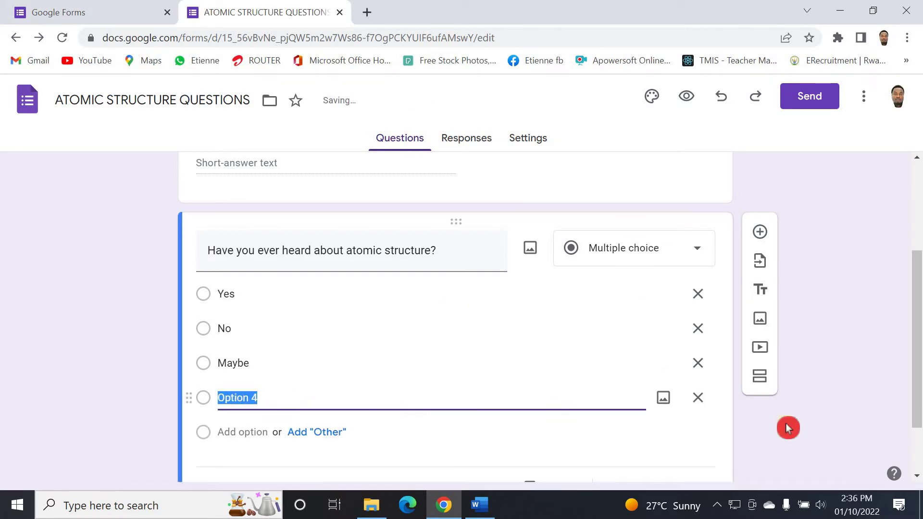
click(698, 399)
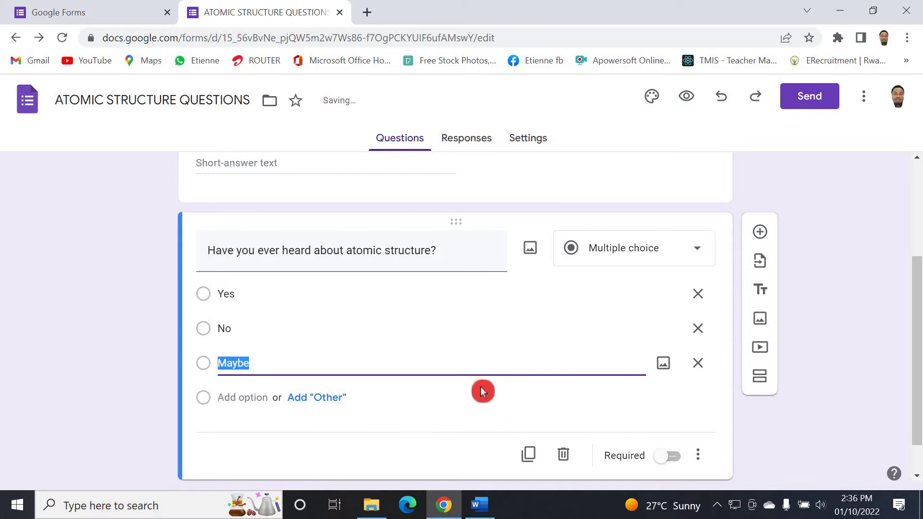
click(426, 355)
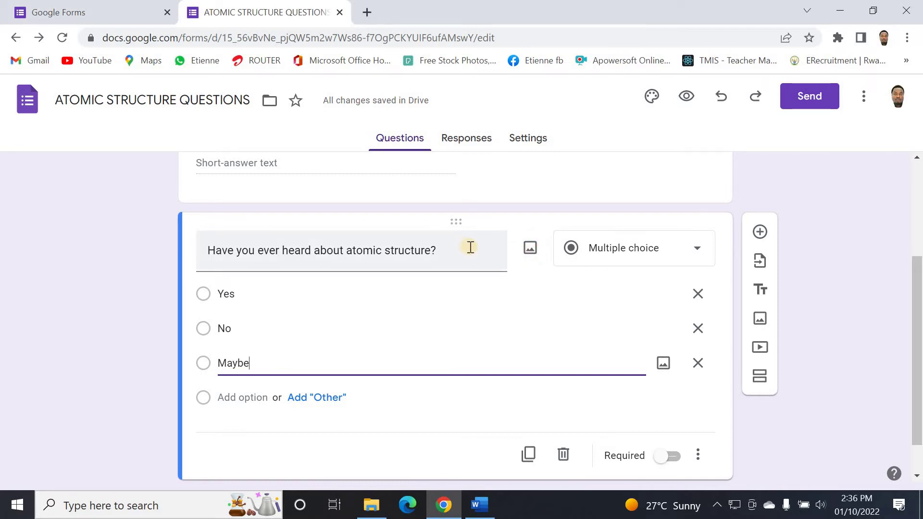
Start inserting an image into the atomic structure question and search Google Images for "atom"
click(532, 252)
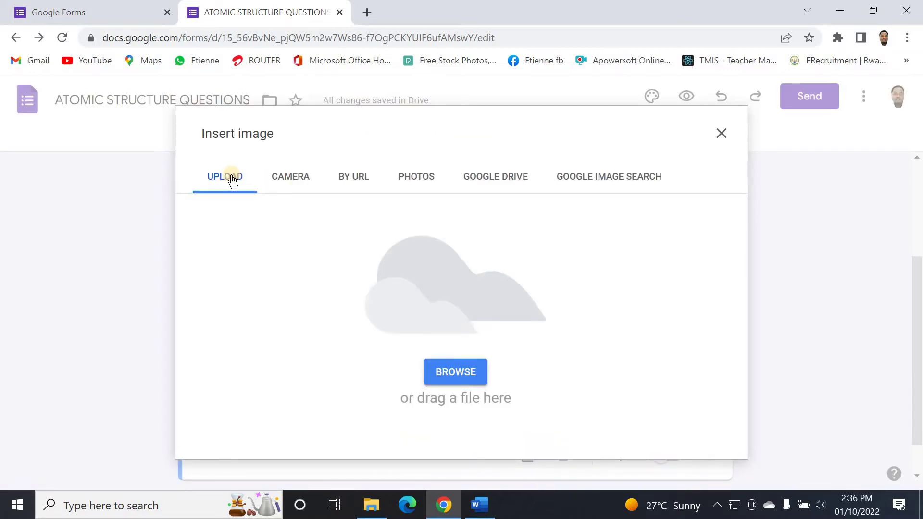
drag(245, 194, 254, 208)
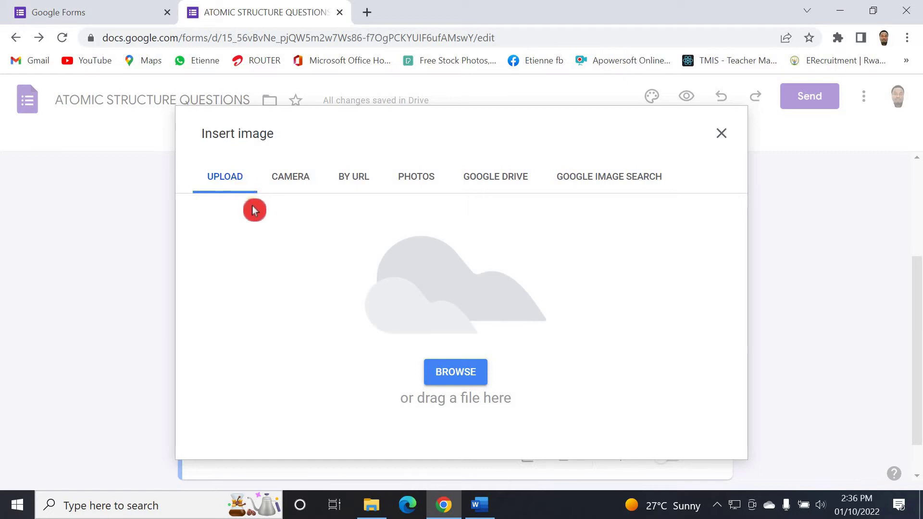
click(451, 370)
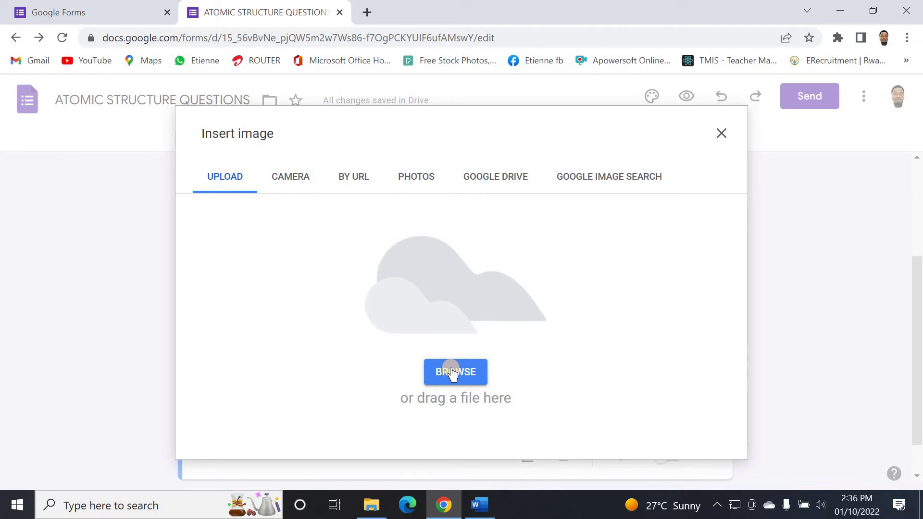
mouse_move(452, 370)
mouse_down()
mouse_move(401, 291)
mouse_move(265, 164)
mouse_up()
click(598, 187)
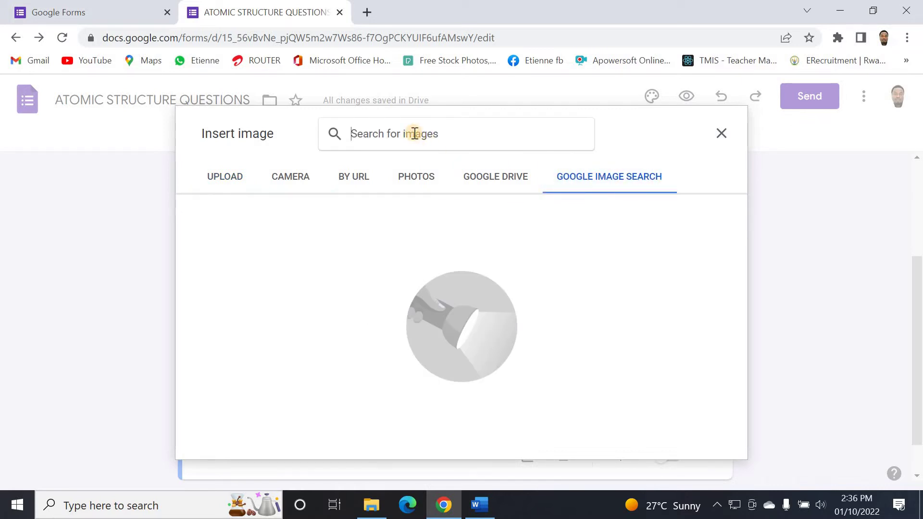
text(atom)
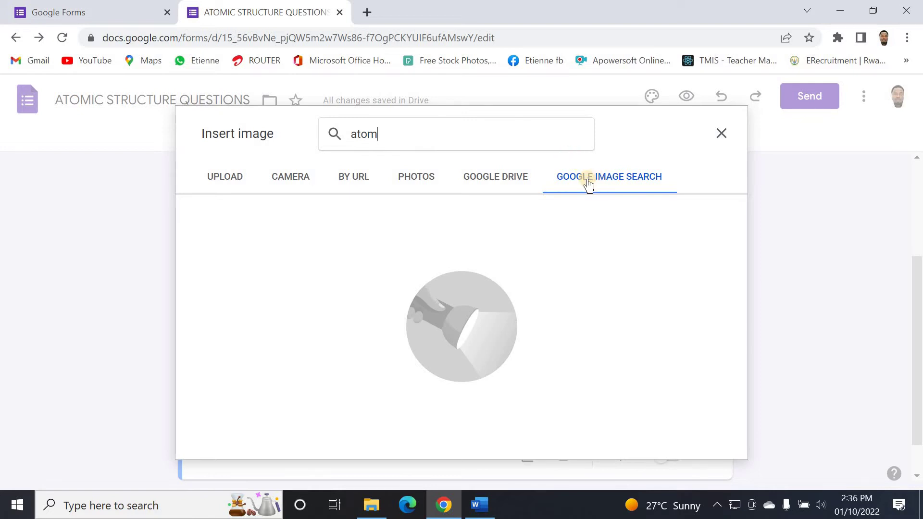
key(Return)
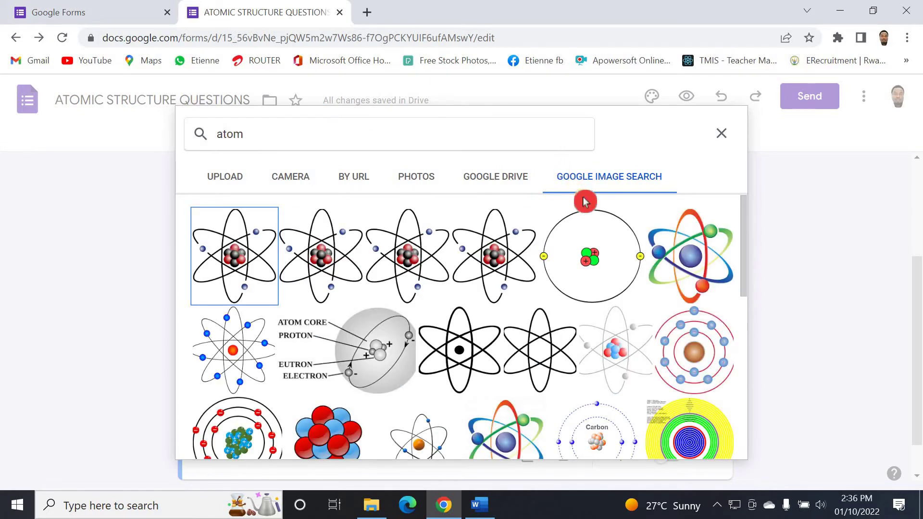
Insert the multicoloured atom image with the blue nucleus from the search results into the atomic structure question
scroll(618, 319, down, 1)
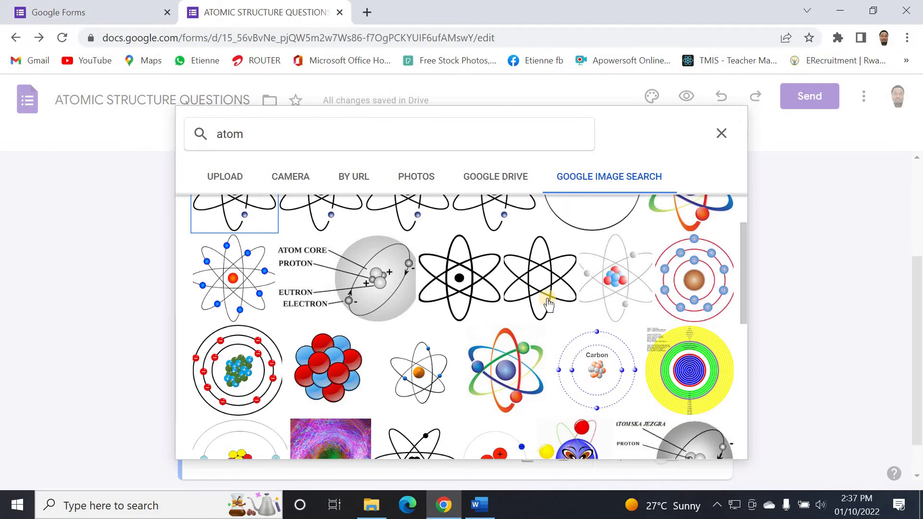
scroll(546, 303, down, 2)
scroll(534, 294, down, 4)
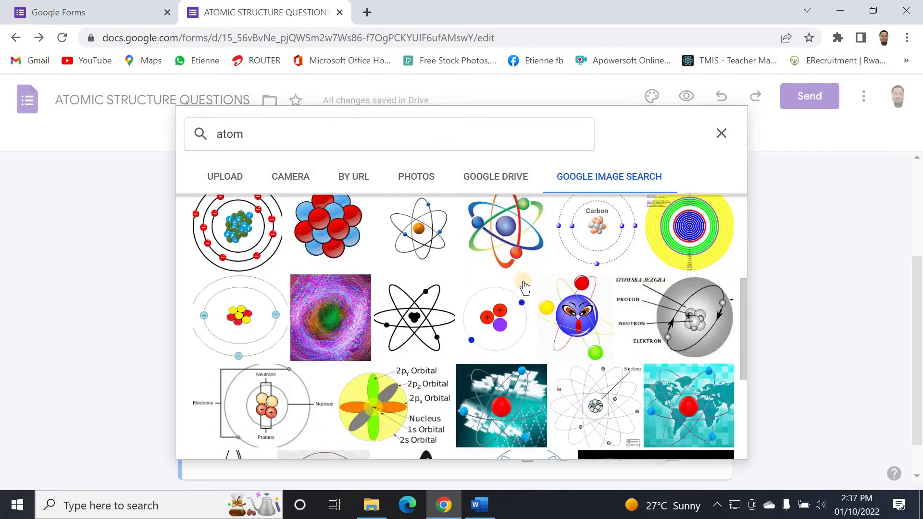
scroll(524, 287, up, 4)
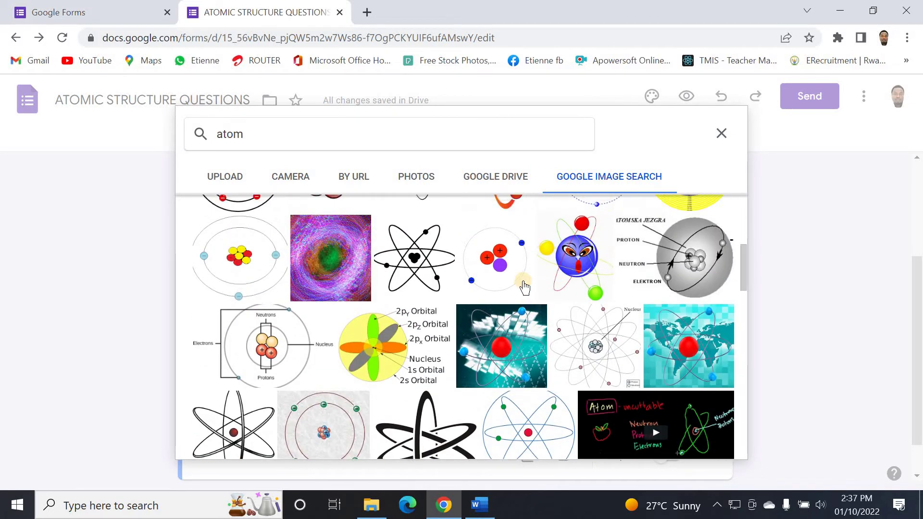
scroll(524, 287, down, 3)
scroll(526, 285, up, 5)
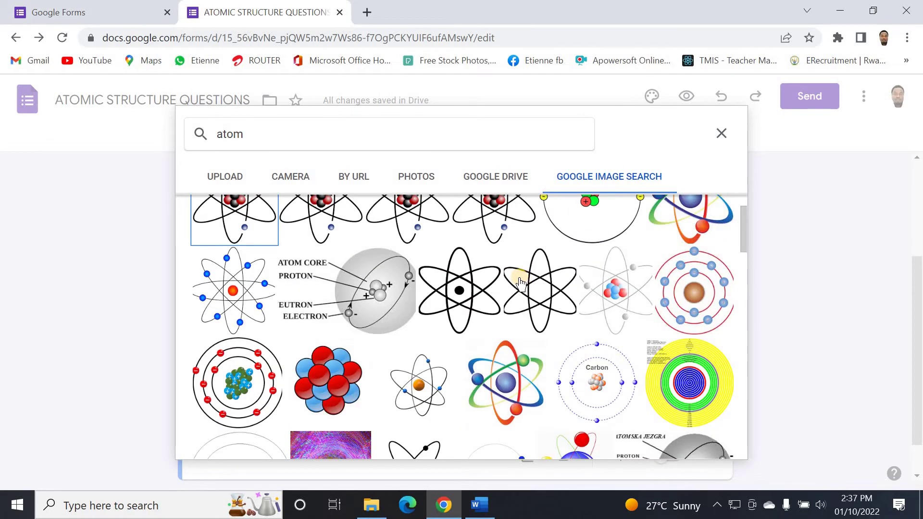
scroll(522, 284, up, 1)
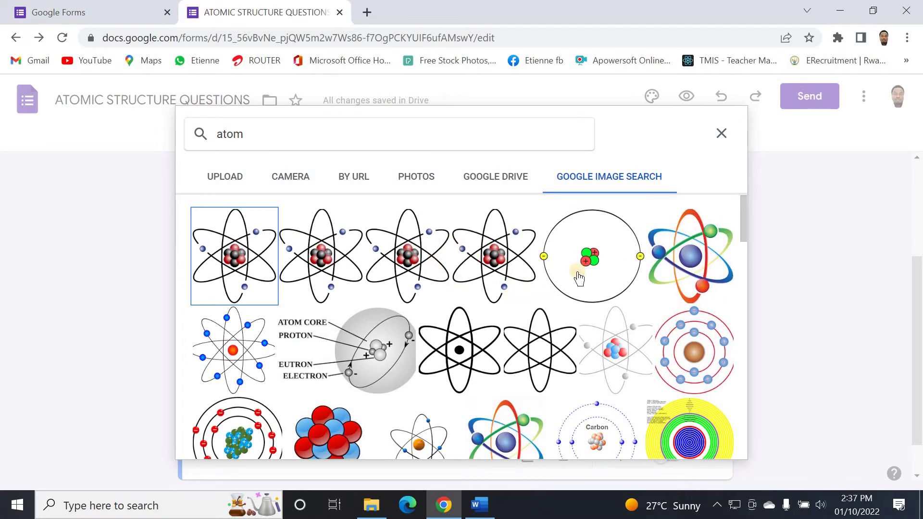
click(691, 260)
click(702, 438)
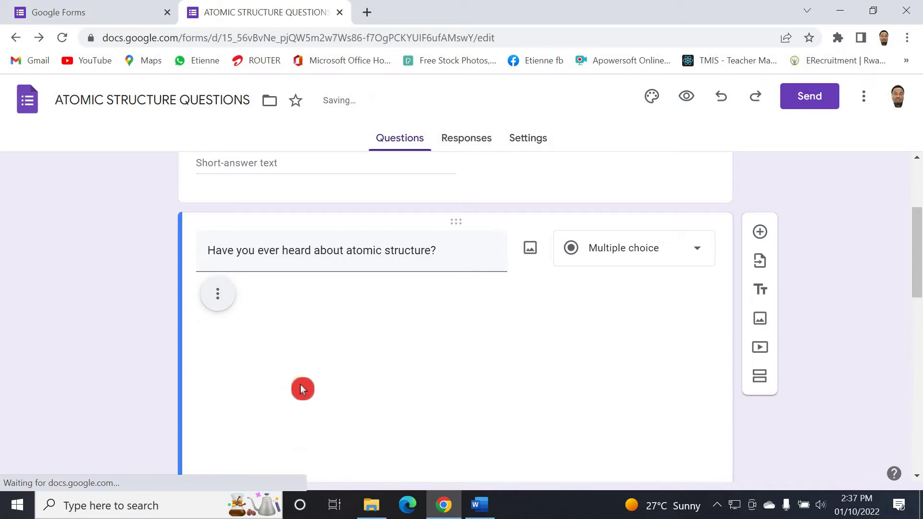
Review the atomic structure question's inserted image and its answer options
scroll(362, 404, down, 9)
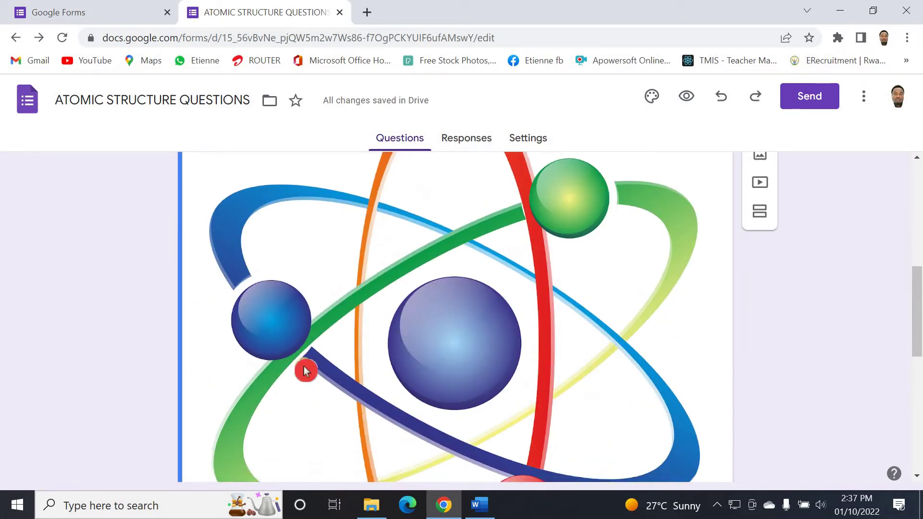
scroll(301, 367, down, 1)
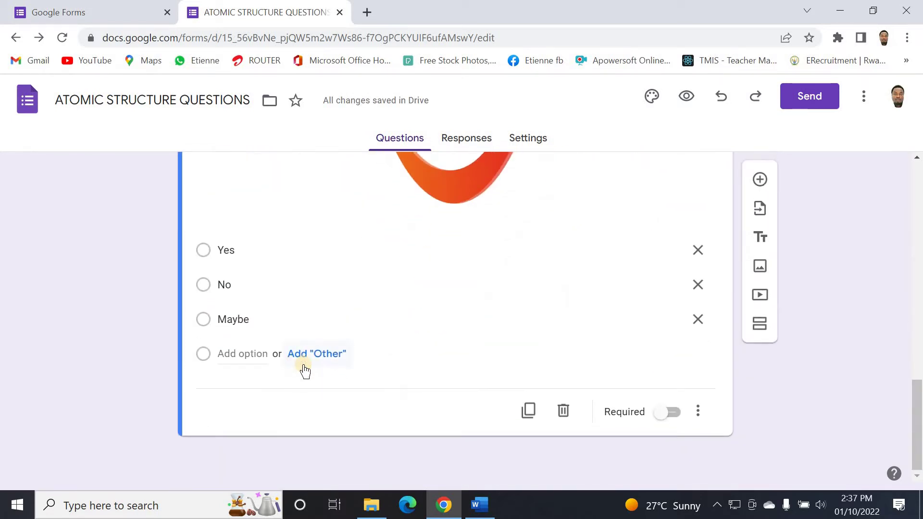
click(258, 308)
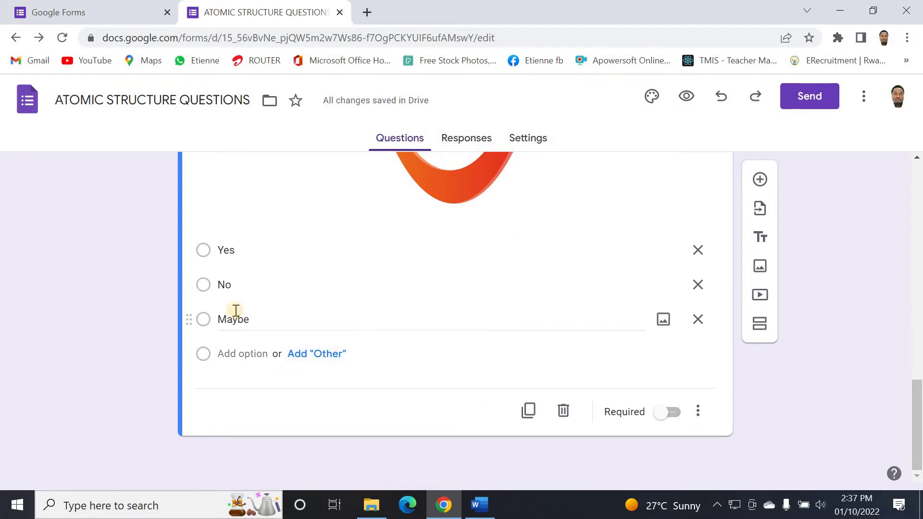
click(338, 281)
scroll(336, 280, up, 5)
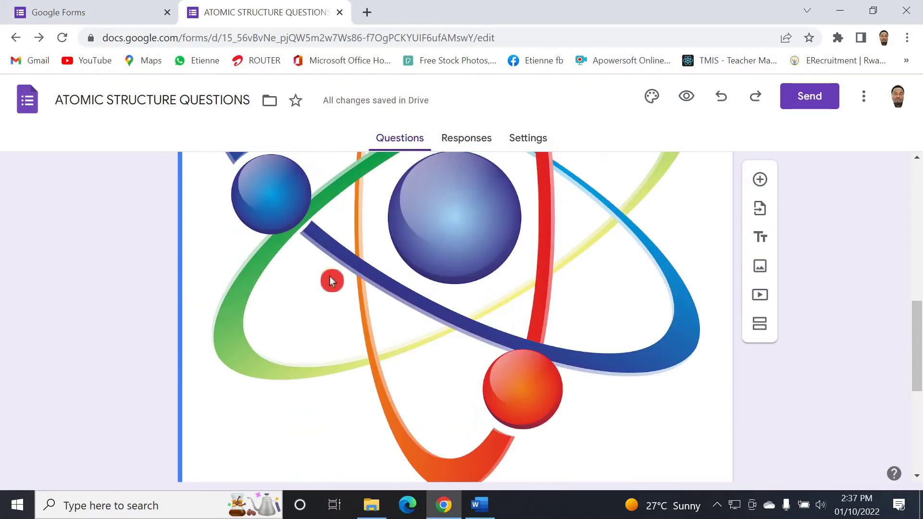
scroll(331, 281, up, 8)
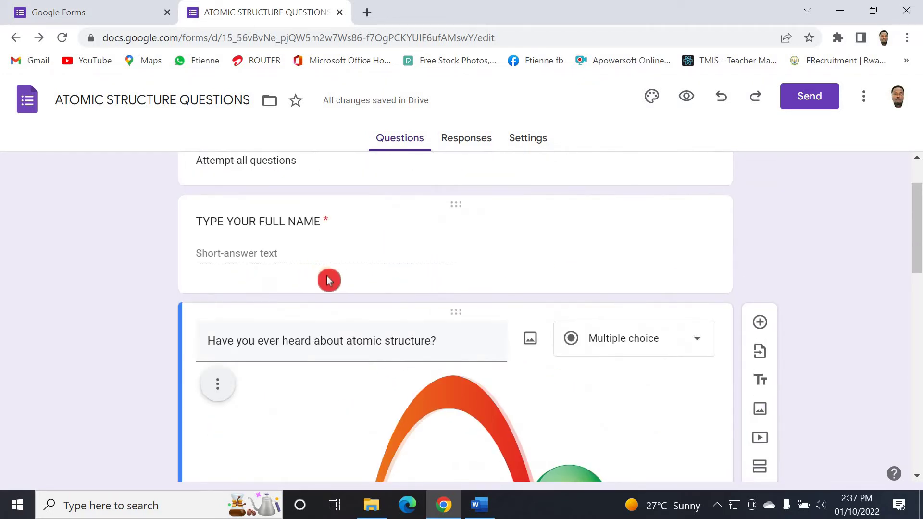
Turn on shuffled option order for the multiple-choice question about having heard of atomic structure
scroll(329, 281, down, 12)
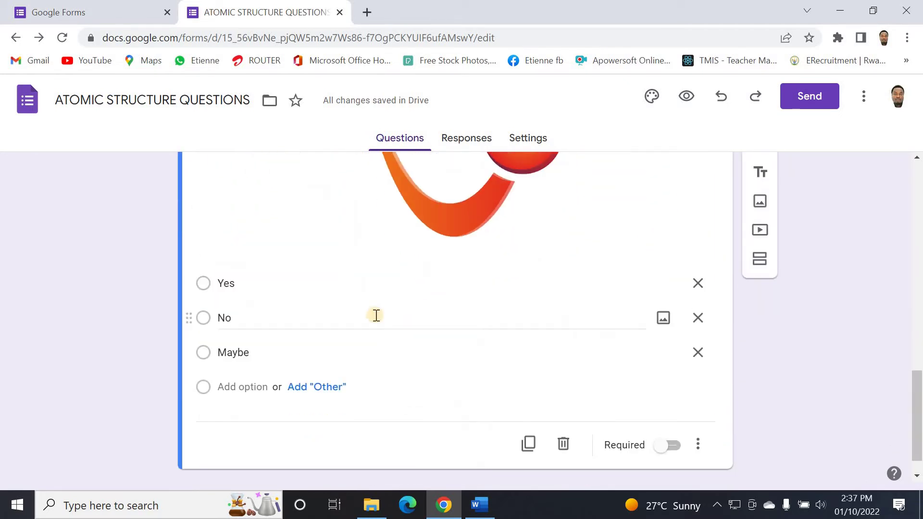
scroll(377, 316, down, 1)
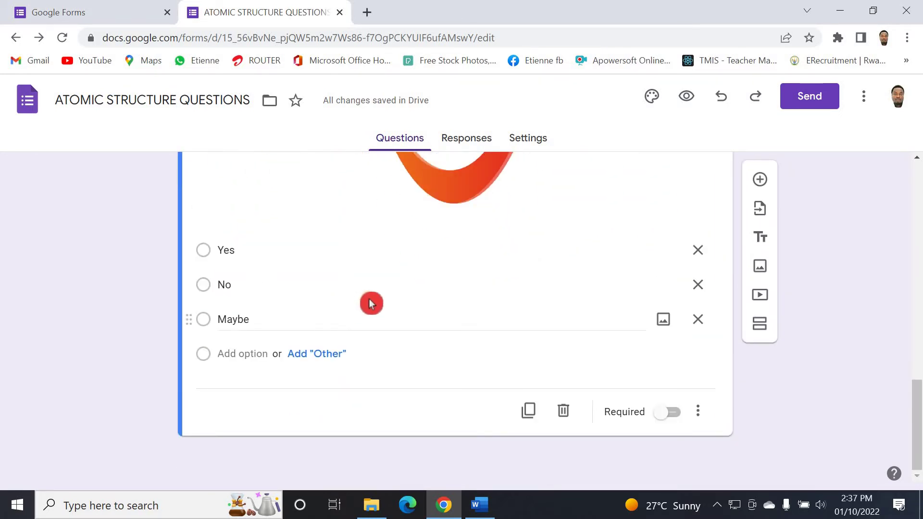
scroll(370, 302, up, 10)
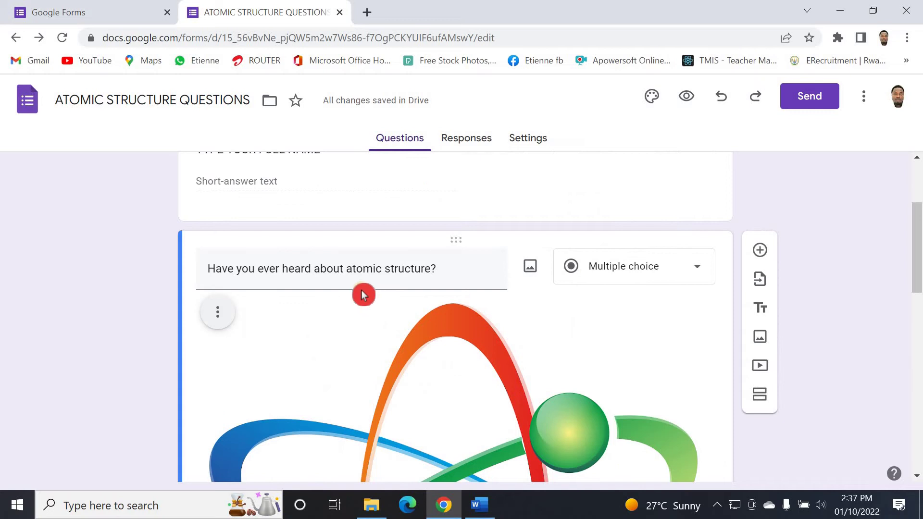
scroll(418, 326, down, 5)
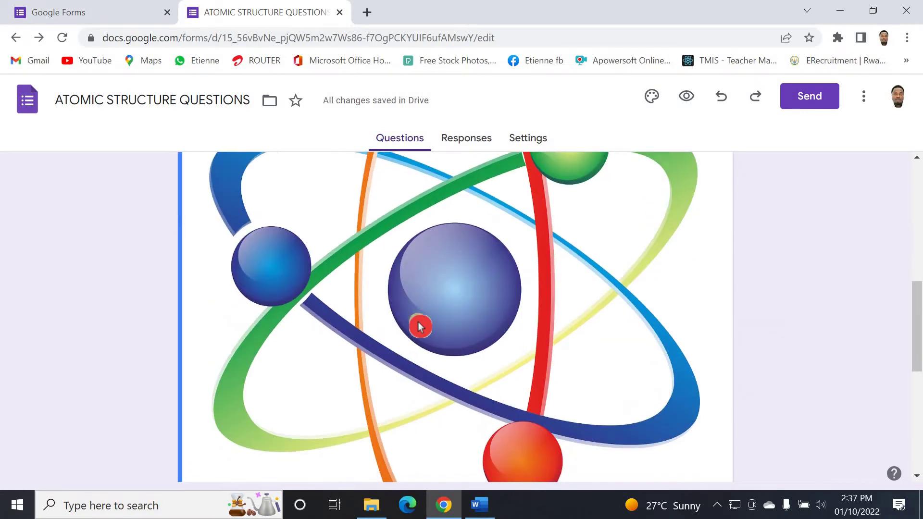
scroll(418, 327, down, 5)
scroll(407, 382, down, 2)
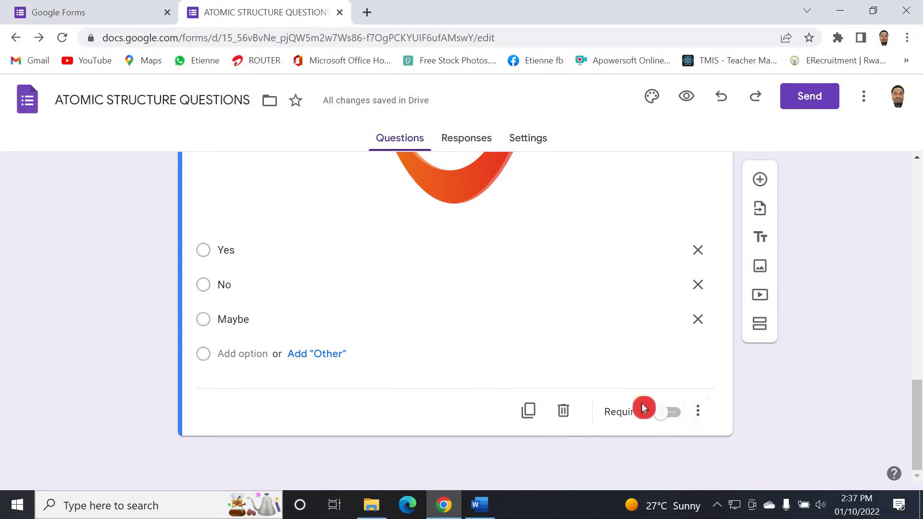
click(697, 412)
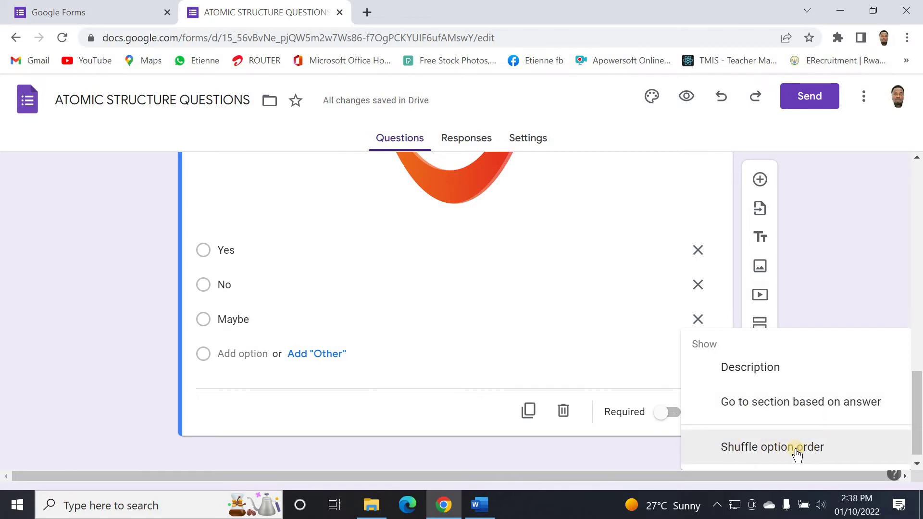
click(698, 435)
click(730, 433)
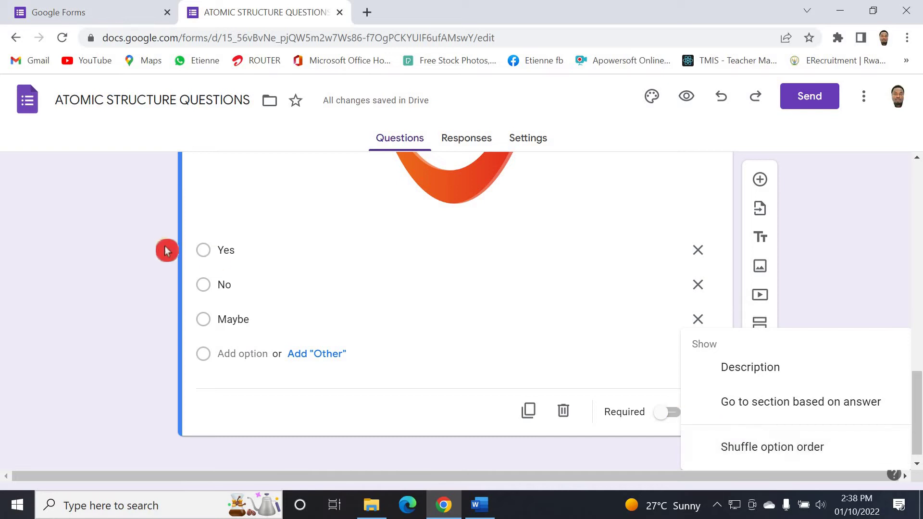
click(218, 243)
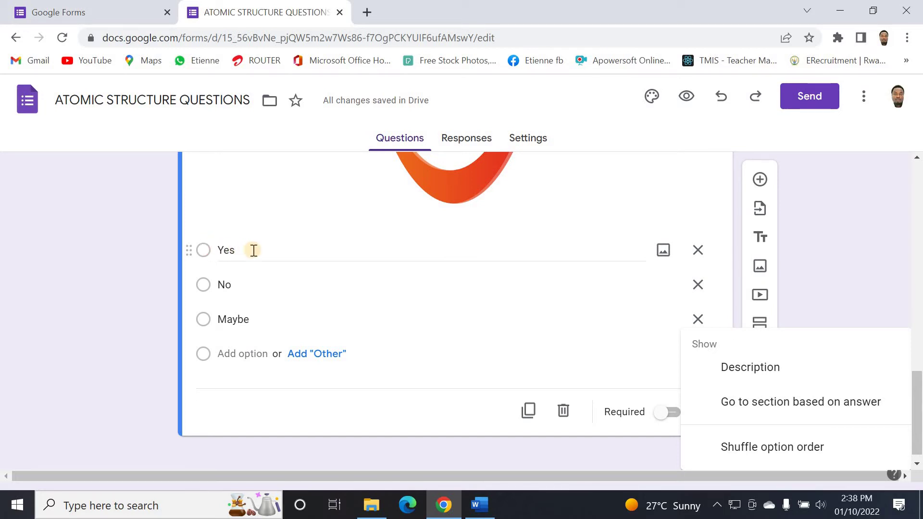
click(231, 310)
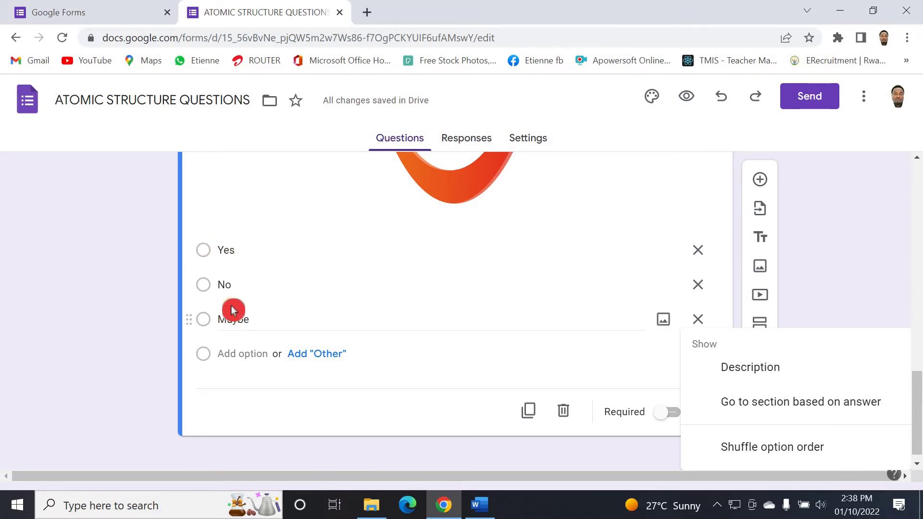
click(231, 286)
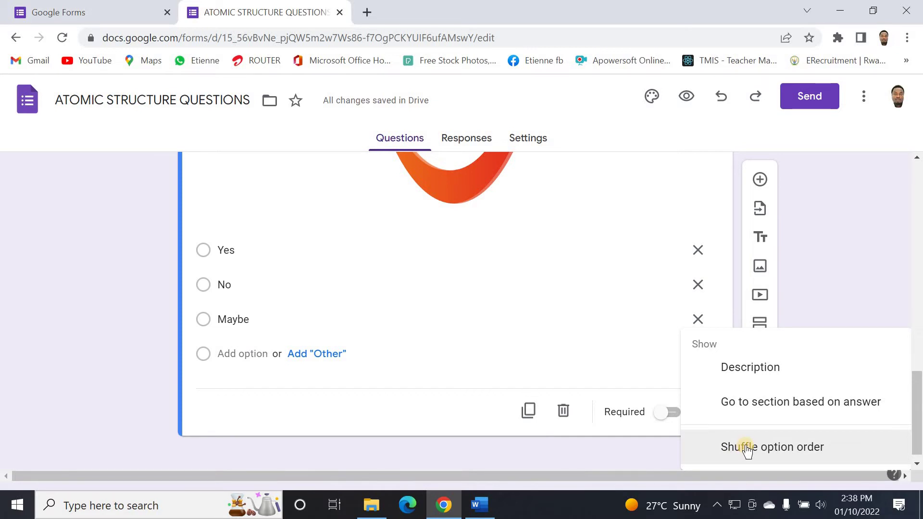
click(765, 454)
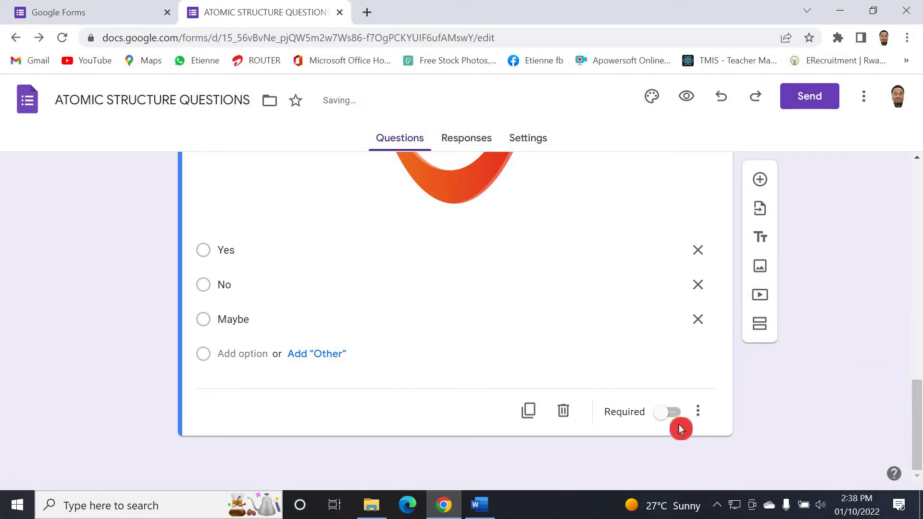
Preview the form, reload it to check the shuffled answer order, and close the preview
click(687, 96)
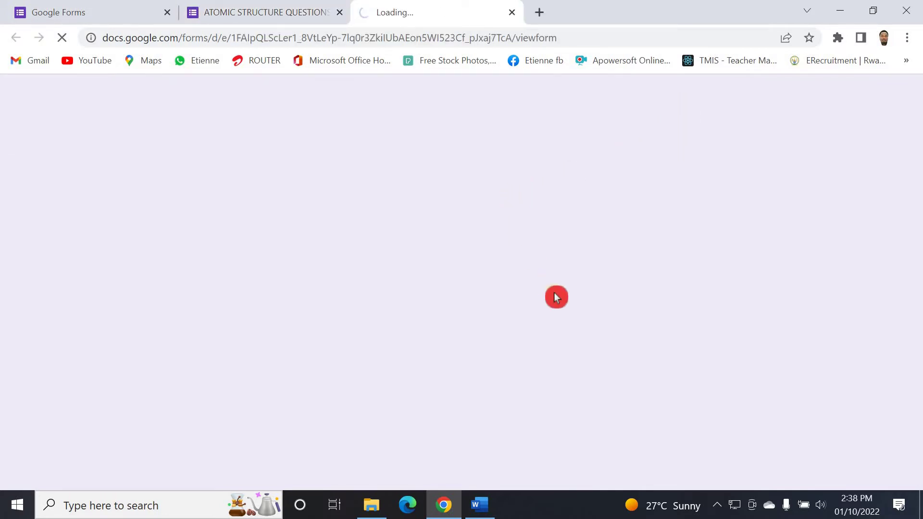
scroll(563, 288, down, 3)
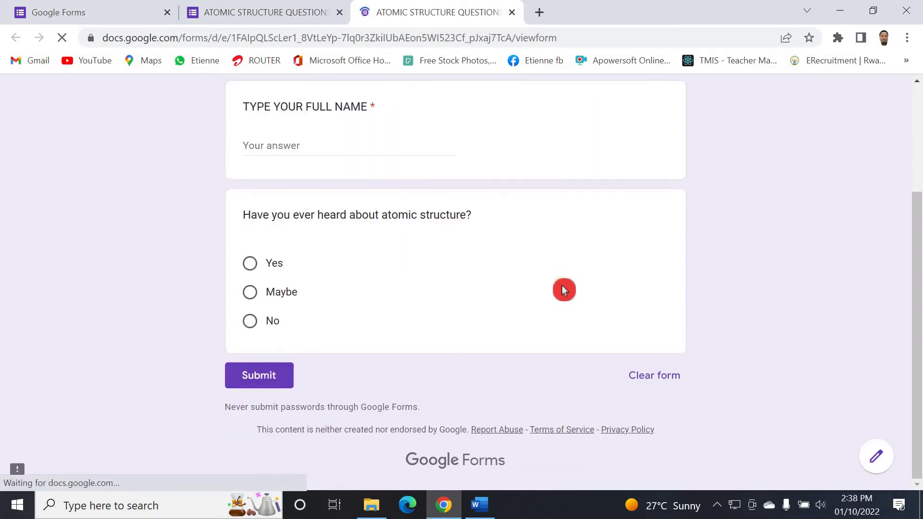
scroll(562, 286, up, 3)
scroll(561, 285, down, 3)
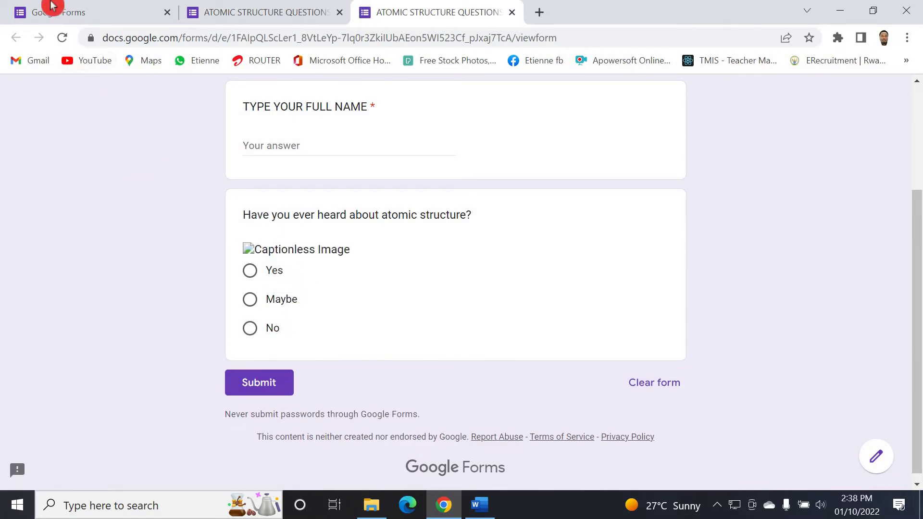
click(65, 39)
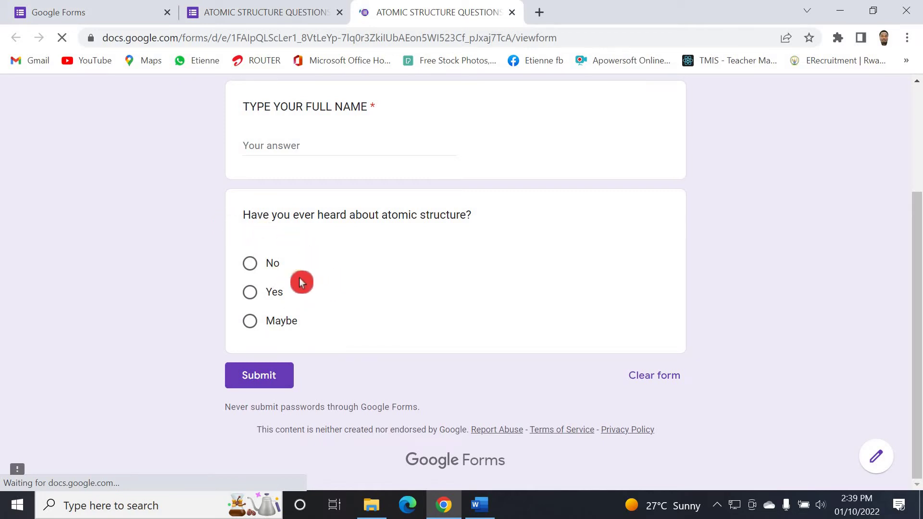
click(521, 14)
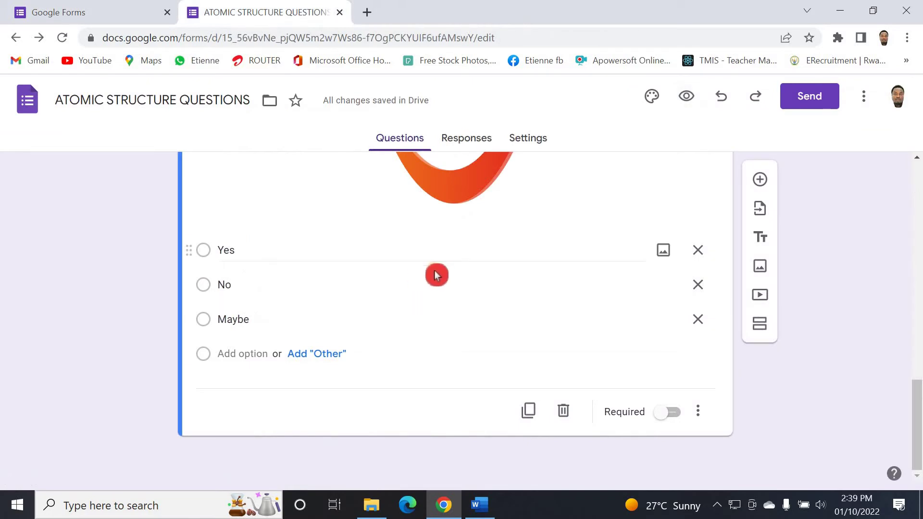
Add a new section to the form after the atomic structure question
scroll(436, 273, up, 3)
scroll(434, 270, down, 3)
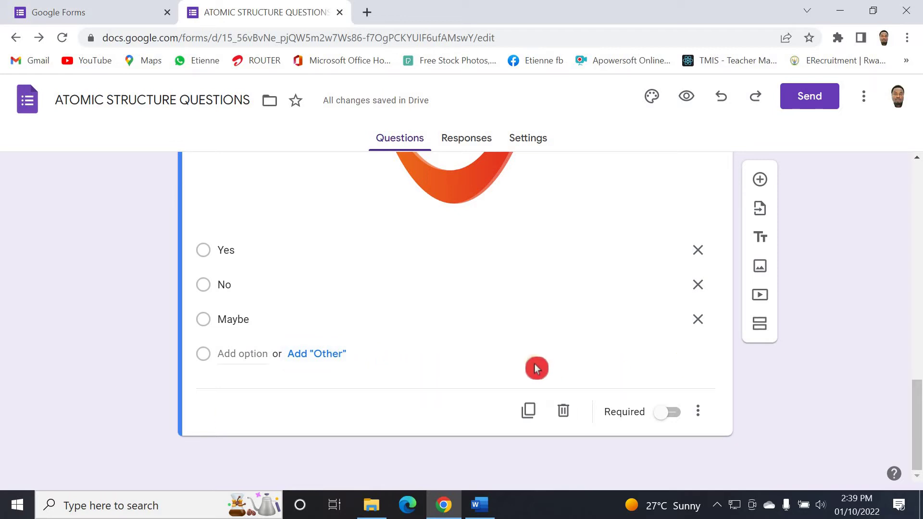
scroll(437, 336, up, 5)
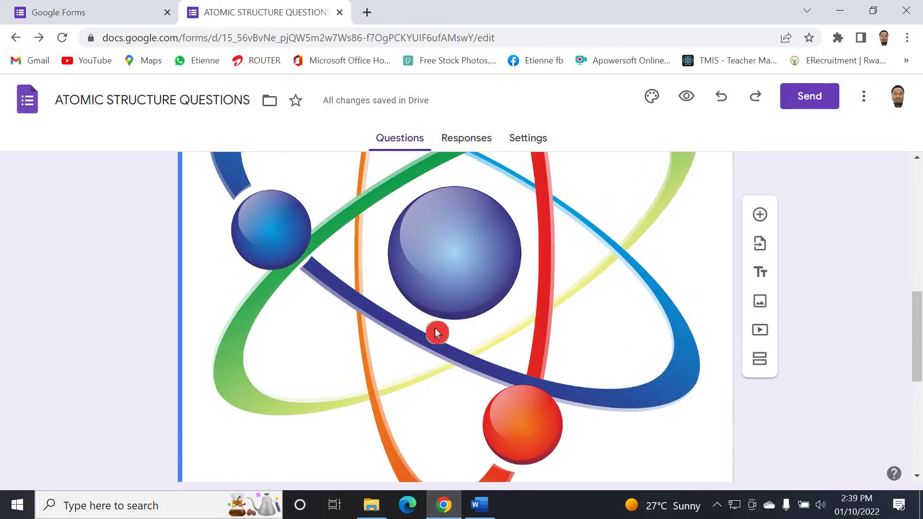
scroll(436, 331, up, 8)
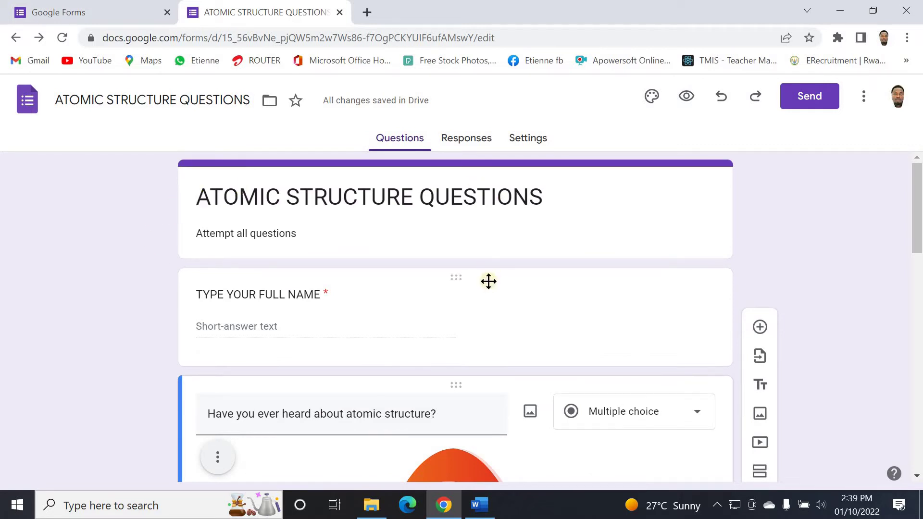
scroll(538, 269, down, 10)
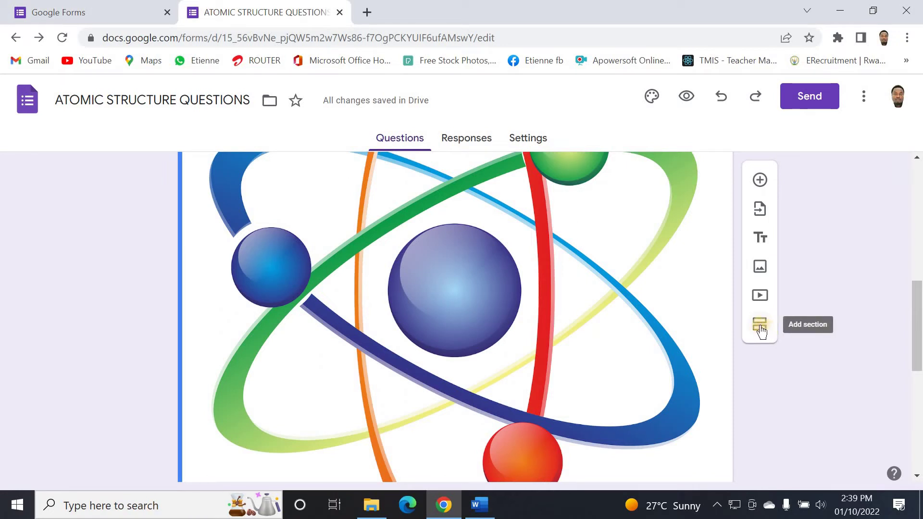
click(761, 326)
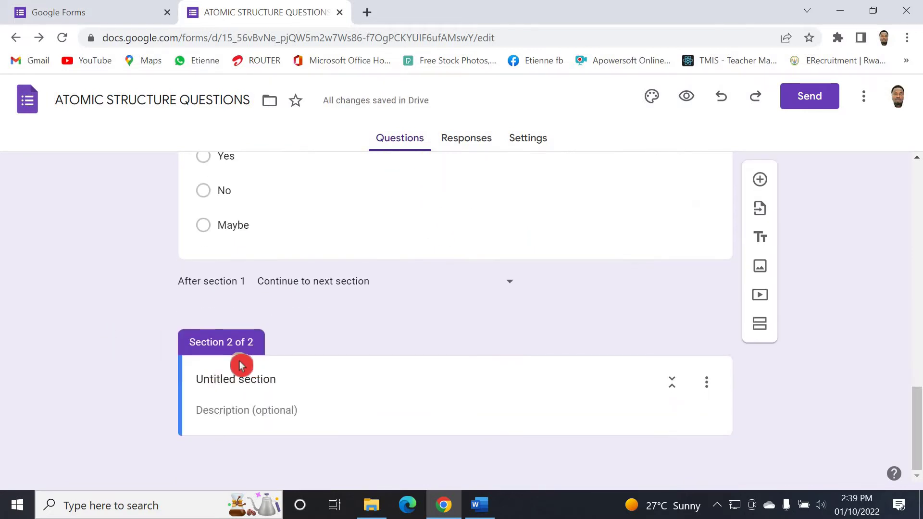
click(244, 356)
click(231, 354)
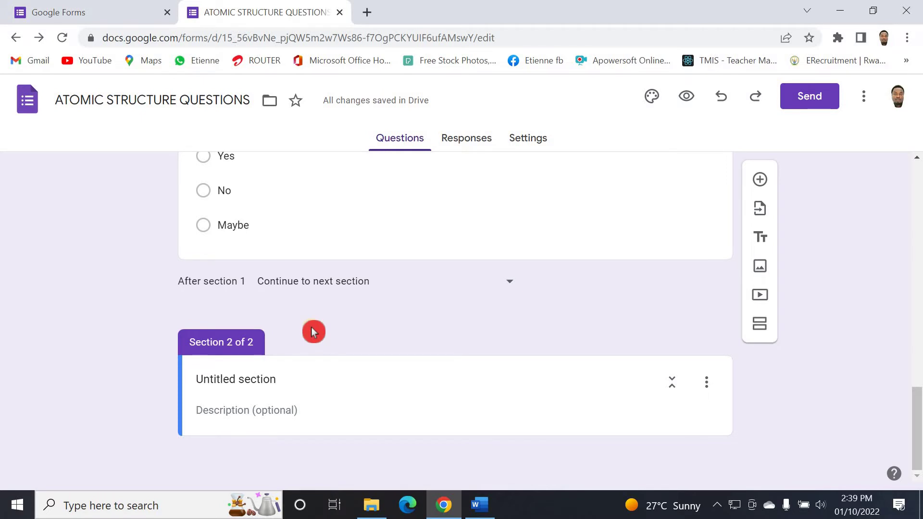
Title the second section "Questions about an atom"
scroll(307, 316, up, 15)
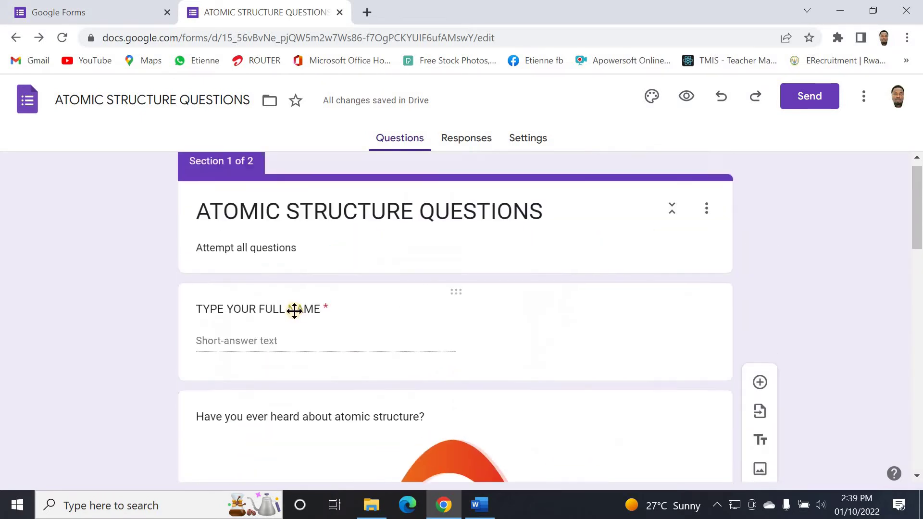
mouse_move(228, 197)
mouse_down()
mouse_move(228, 182)
mouse_move(255, 196)
mouse_up()
click(273, 234)
scroll(273, 234, down, 1)
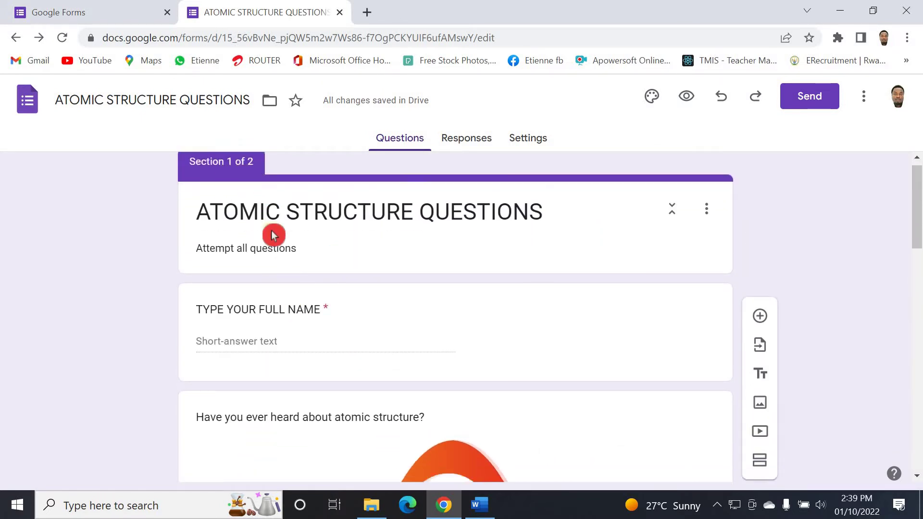
scroll(272, 235, down, 15)
click(228, 396)
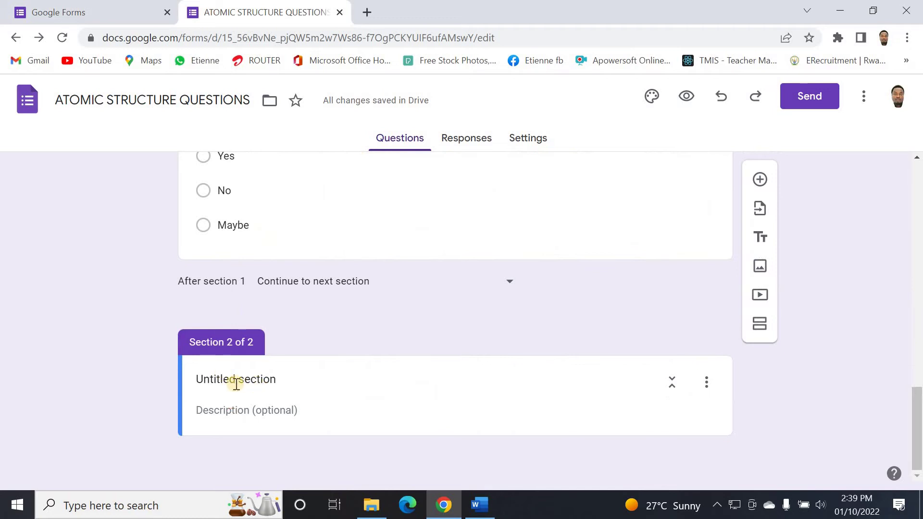
click(313, 423)
click(242, 374)
click(242, 379)
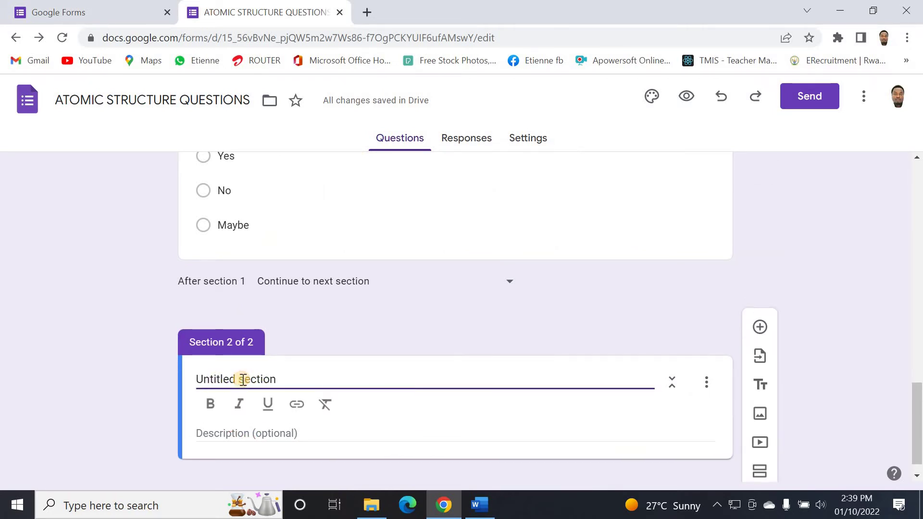
drag(270, 379, 178, 388)
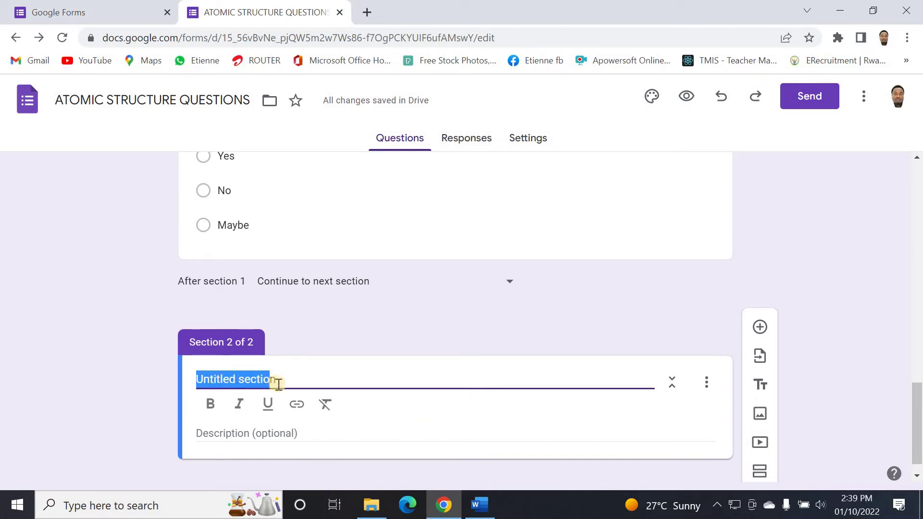
drag(279, 384, 192, 392)
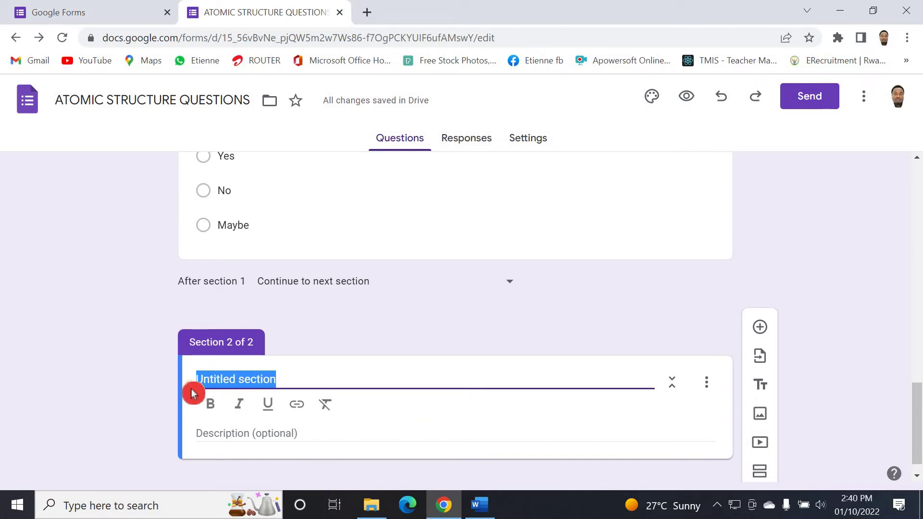
text(Questions about an atom)
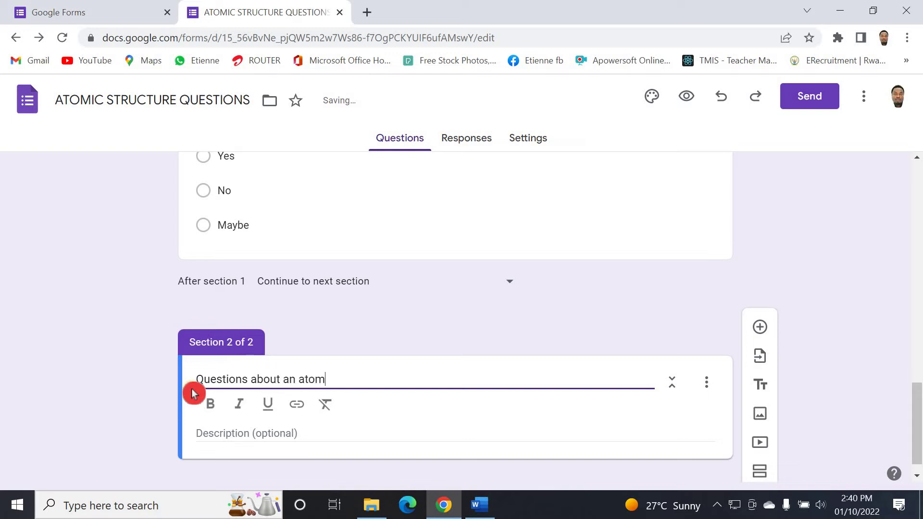
Add a new blank question to the second section, leaving the section description empty
click(218, 434)
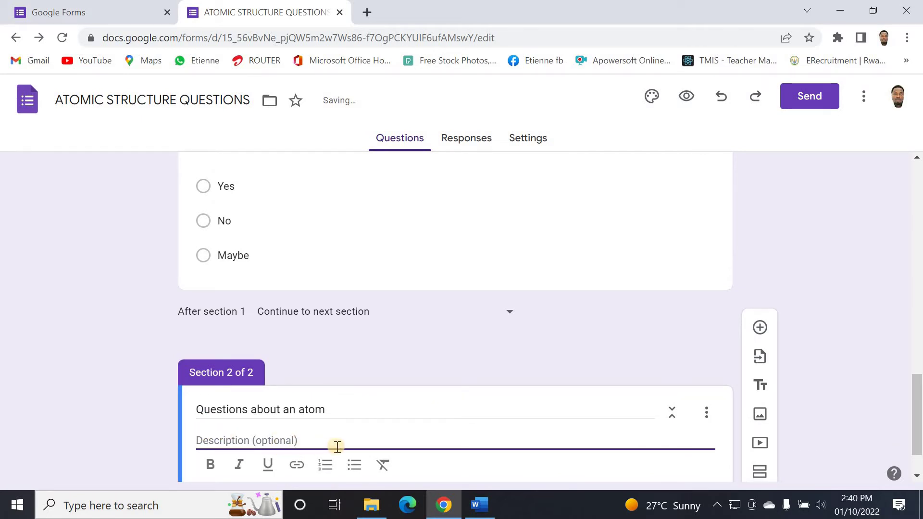
scroll(400, 436, down, 1)
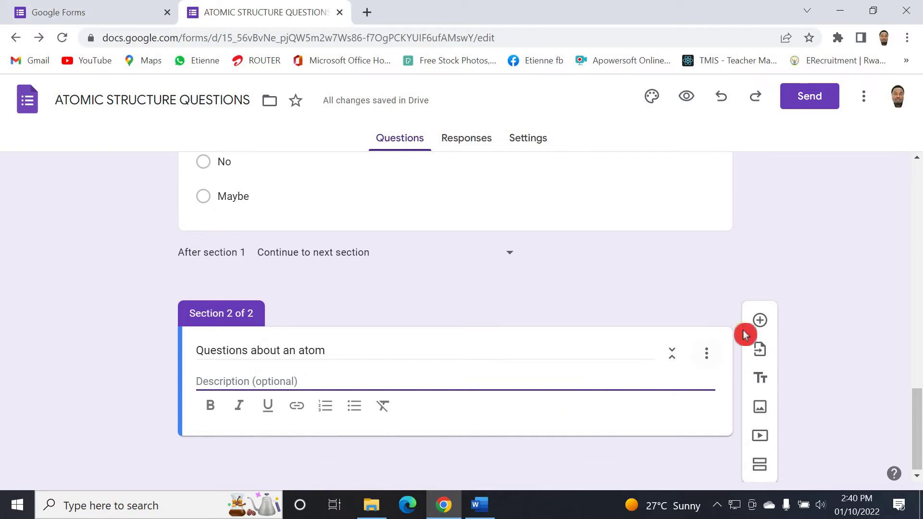
click(760, 321)
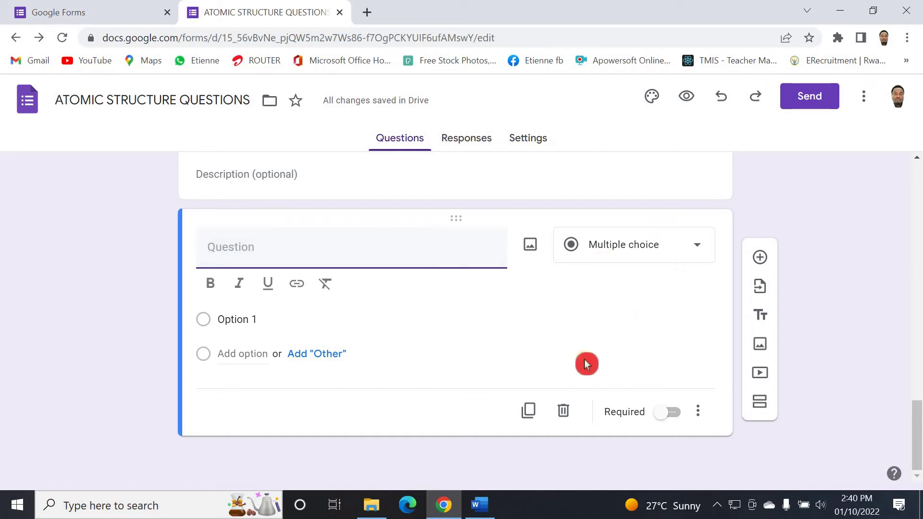
Switch to the Word document and copy the first question, "What is the centre of an atom called?"
click(479, 505)
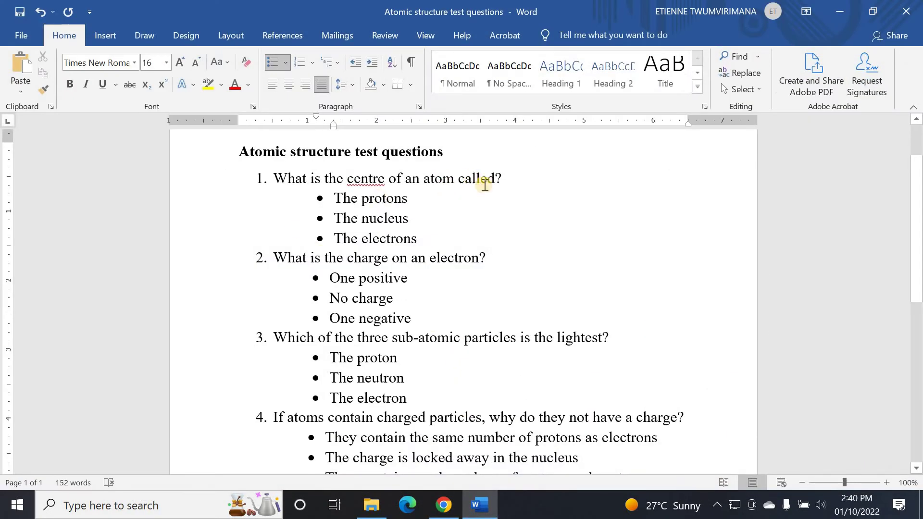
drag(500, 178, 291, 180)
right_click(299, 181)
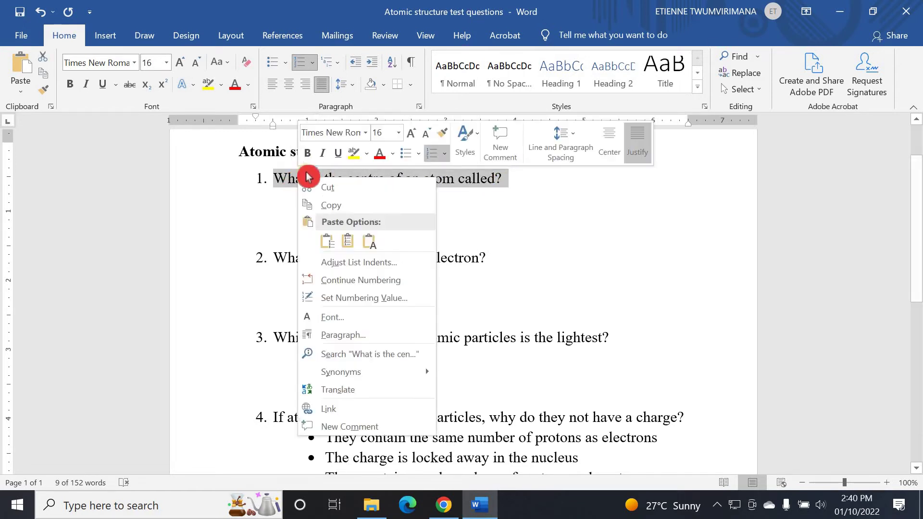
click(332, 205)
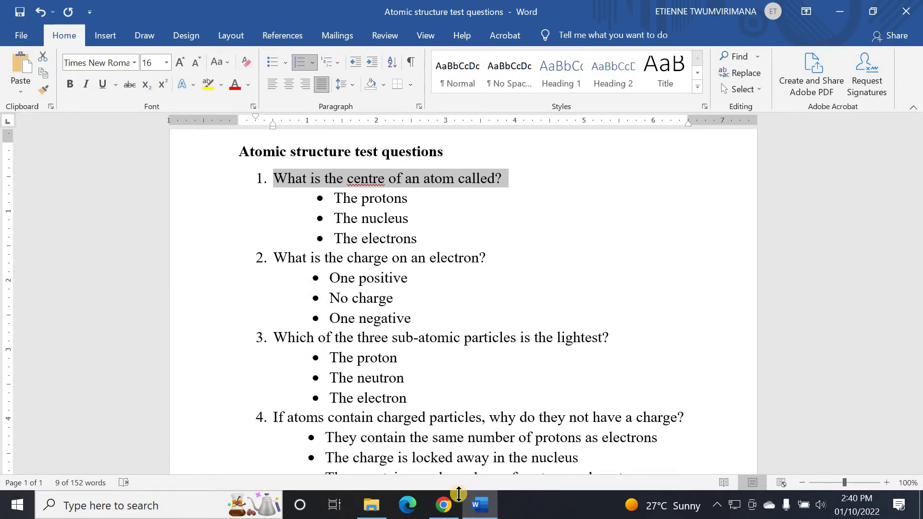
Switch back to the form in Chrome and paste "What is the centre of an atom called?" as the new question's text
click(442, 510)
click(182, 247)
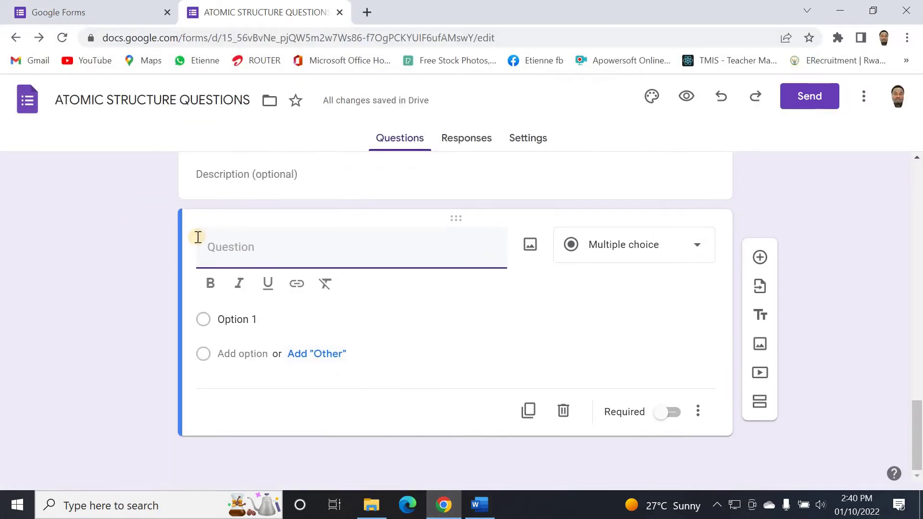
key(ctrl+v)
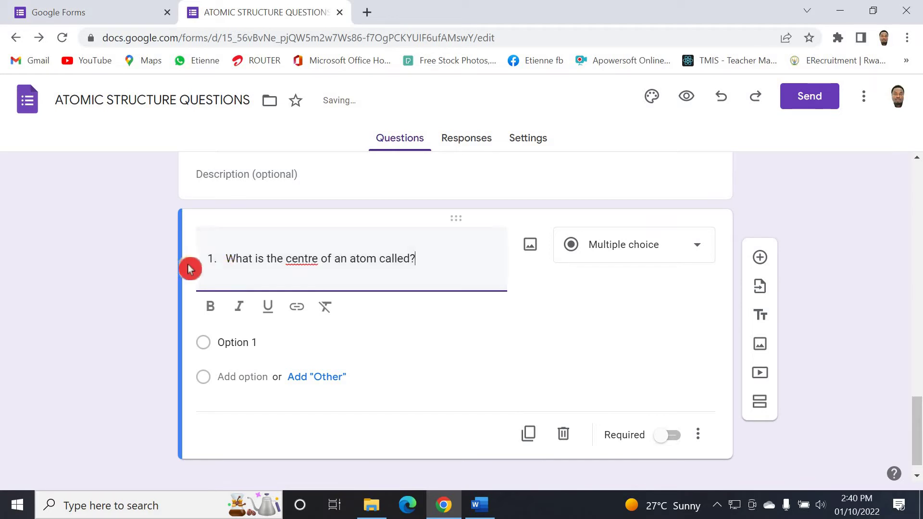
Copy "The protons" from the Word document and paste it over the question's first answer option
click(243, 343)
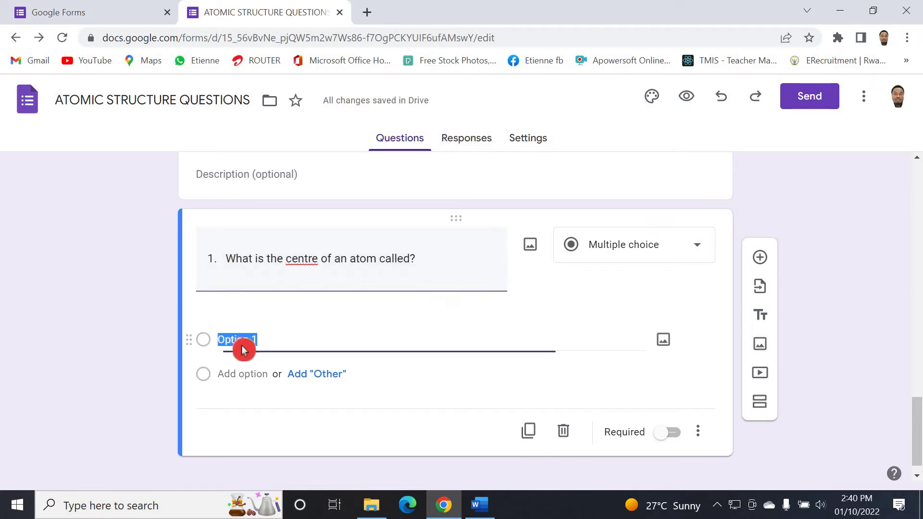
click(483, 509)
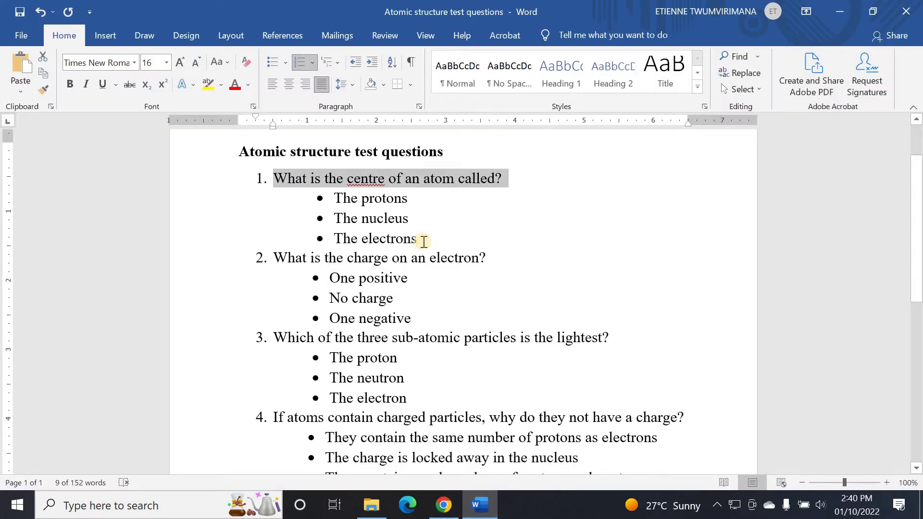
drag(409, 202, 337, 201)
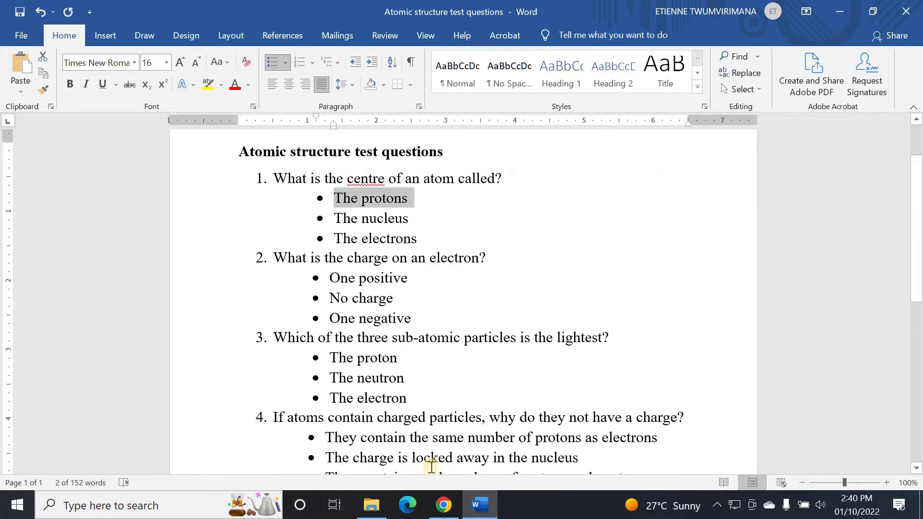
click(443, 505)
click(309, 322)
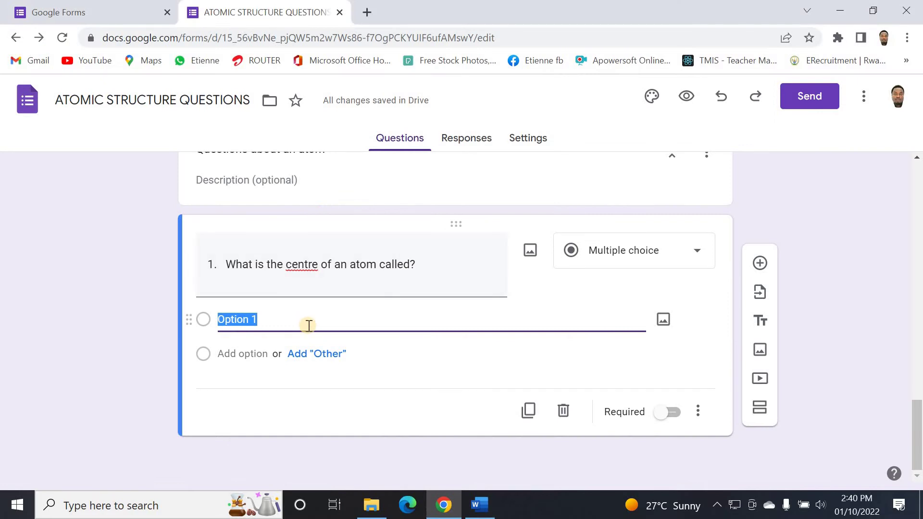
key(ctrl+v)
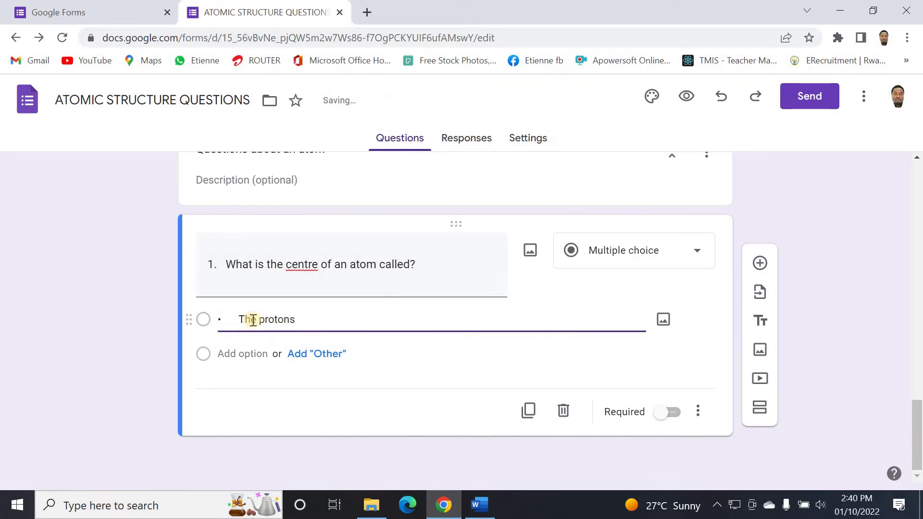
Add a second answer option to the question and select "The nucleus" in the Word document
click(244, 354)
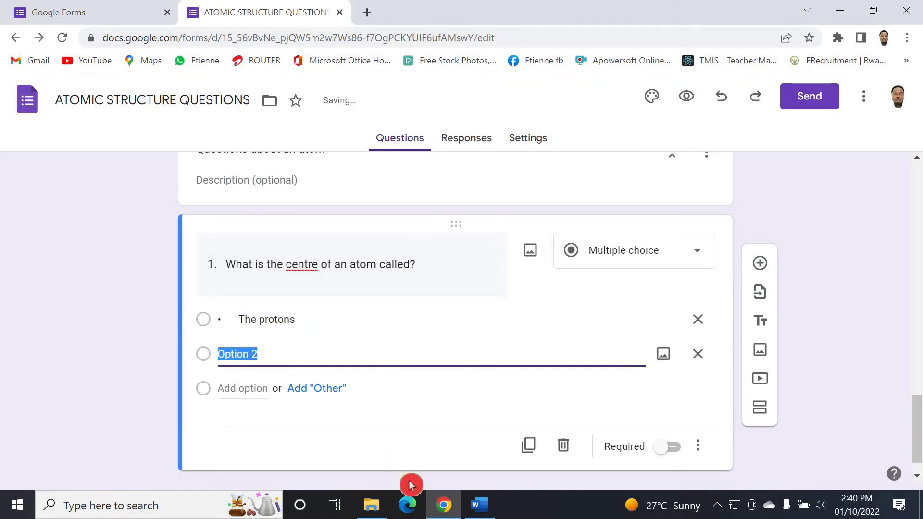
click(480, 505)
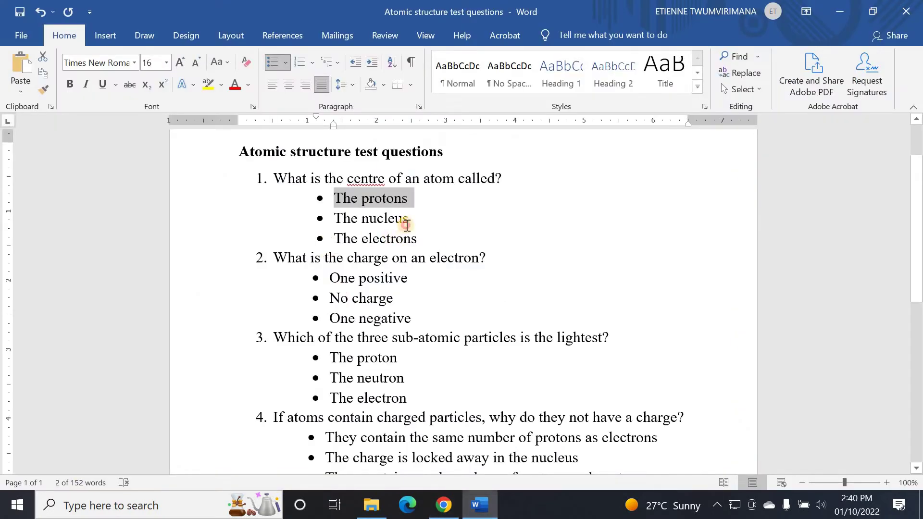
triple_click(407, 224)
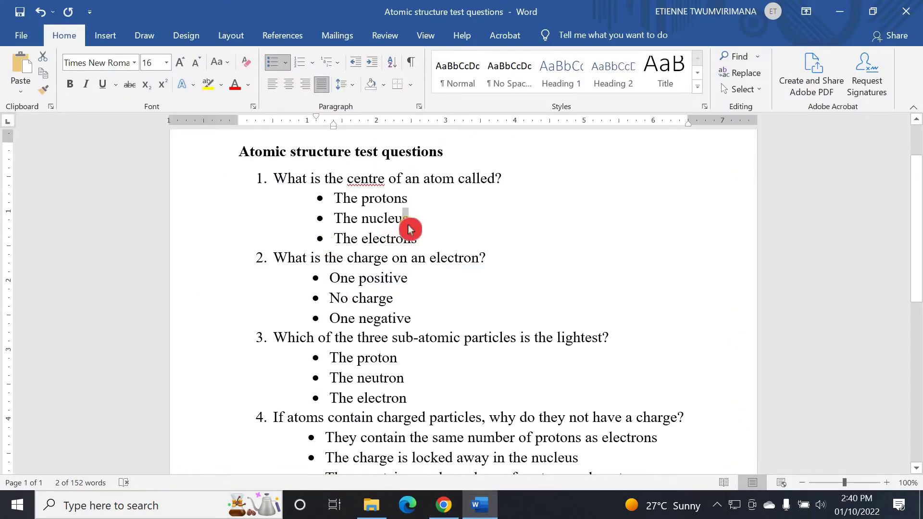
right_click(348, 228)
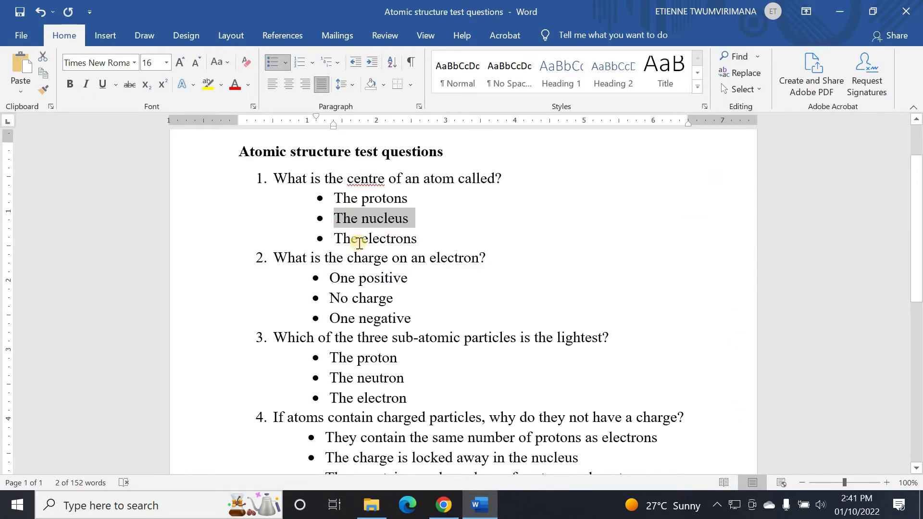
click(419, 468)
key(alt+Tab)
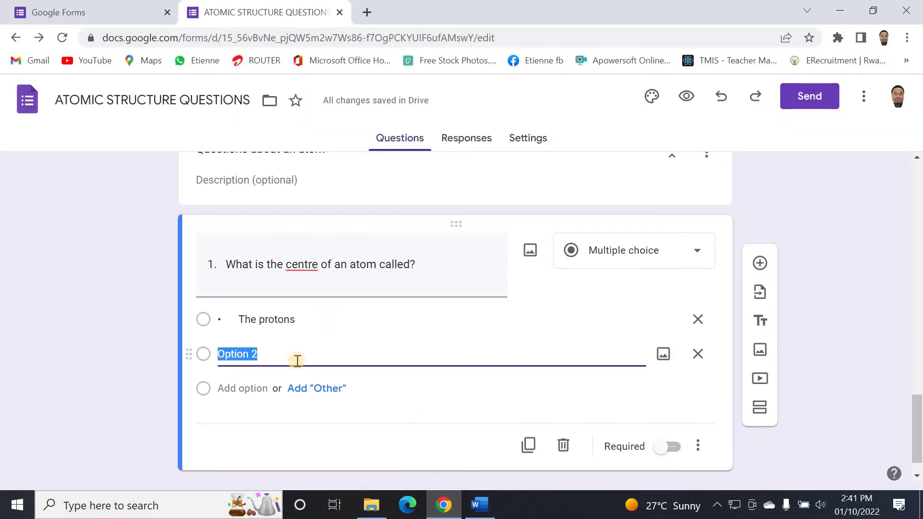
click(271, 352)
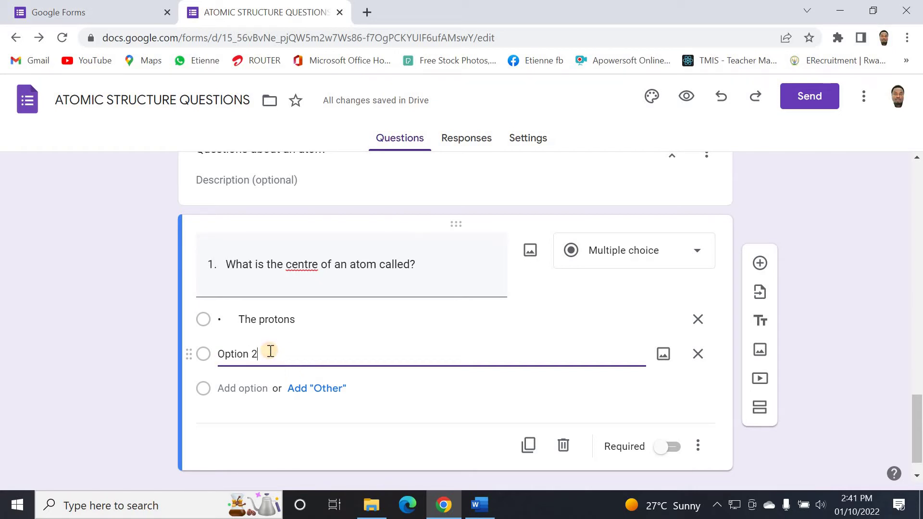
Copy "The nucleus" from the Word document and paste it over the second answer option
click(479, 505)
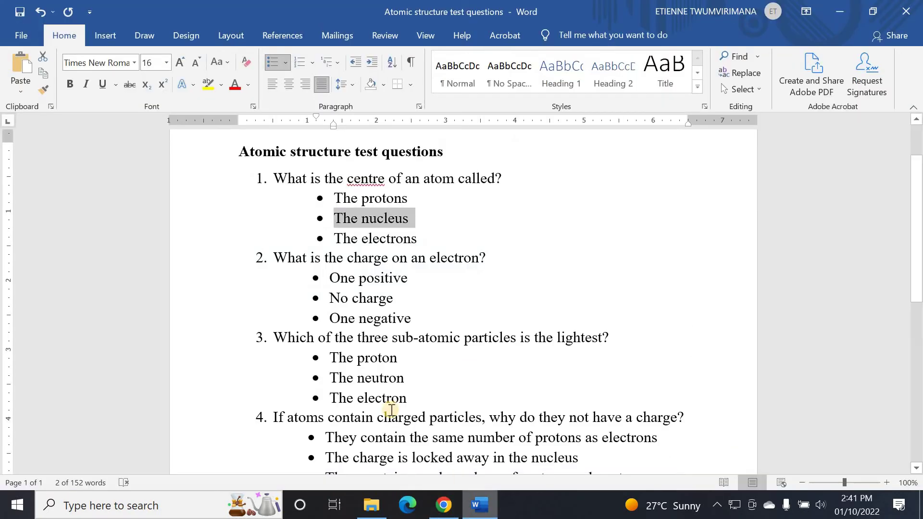
right_click(399, 219)
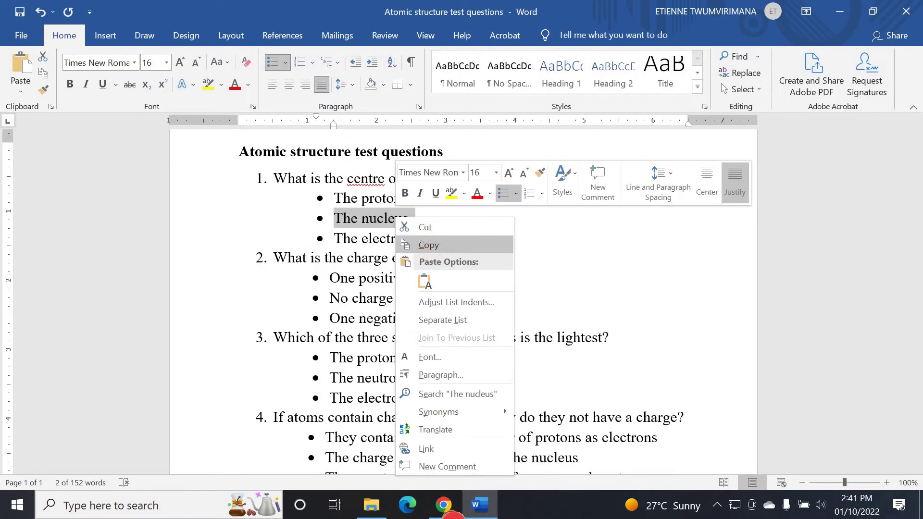
click(443, 504)
click(289, 350)
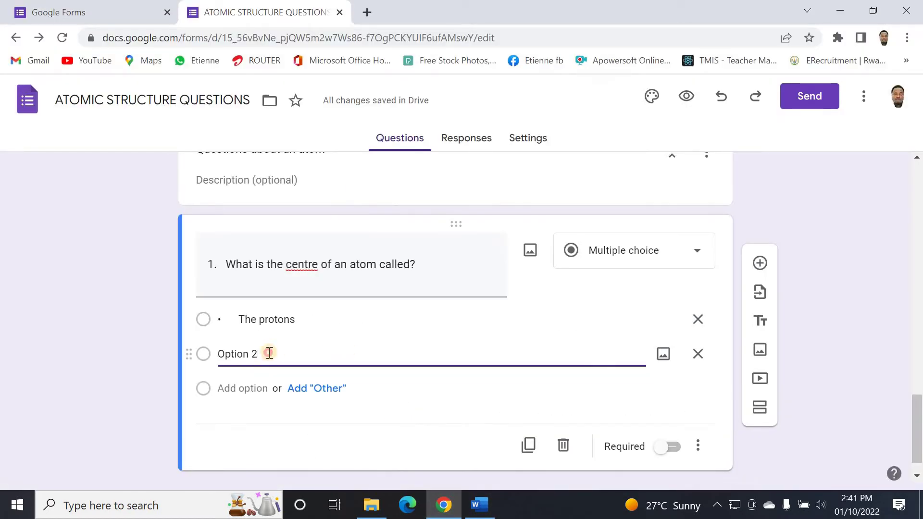
drag(270, 354, 205, 359)
key(ctrl+v)
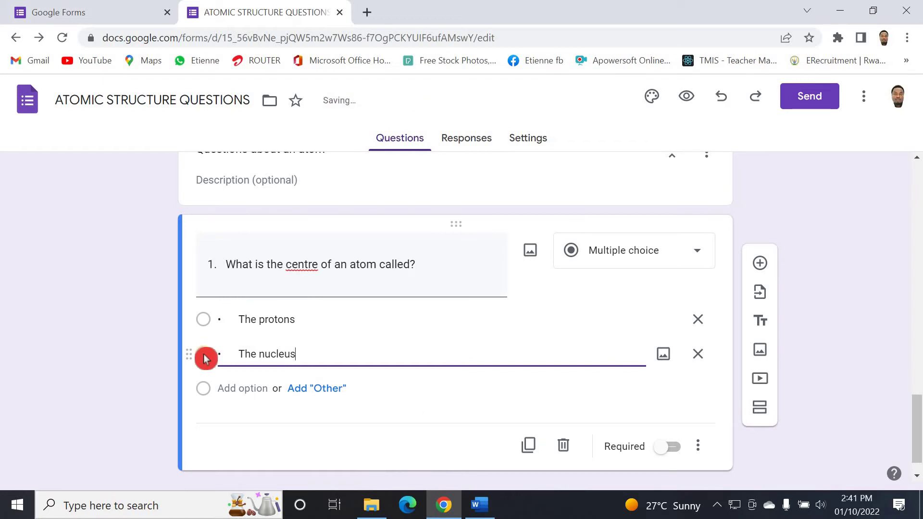
Add a third answer option and fill it with "The electrons" copied from the Word document
click(238, 387)
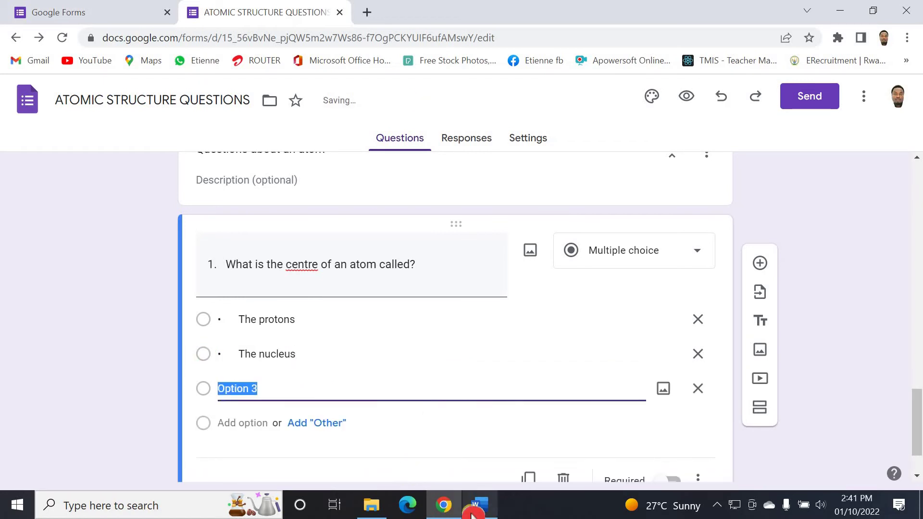
click(474, 508)
drag(376, 239, 339, 239)
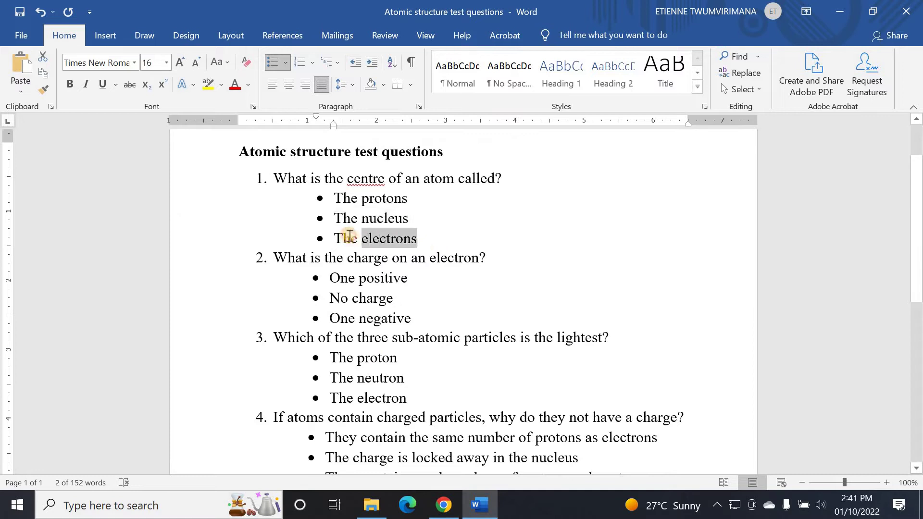
right_click(350, 239)
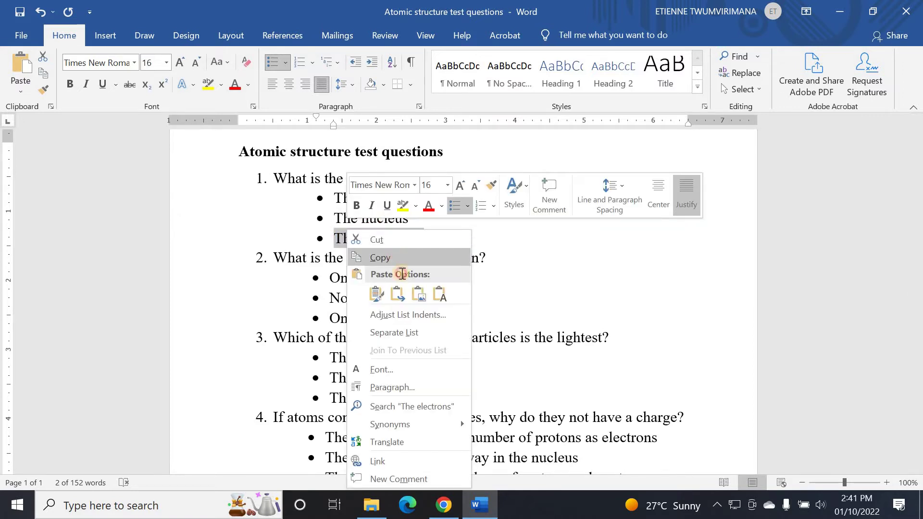
click(396, 258)
click(443, 505)
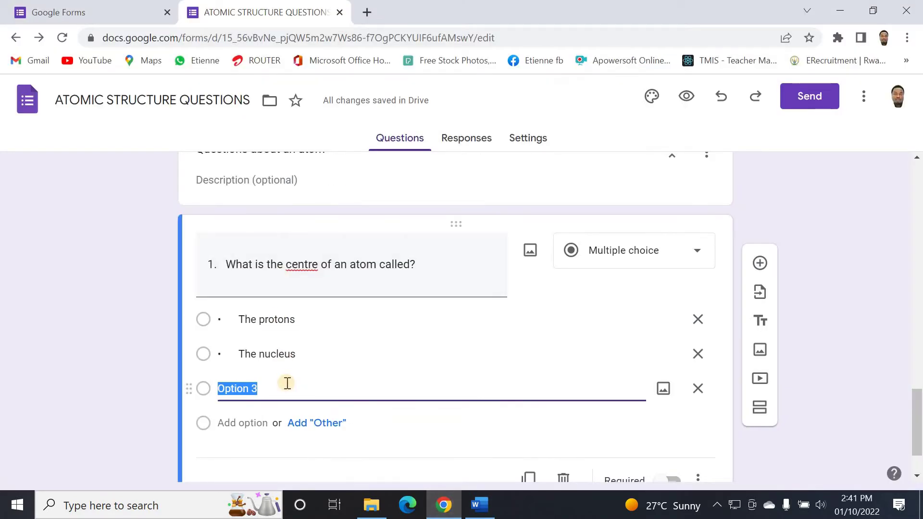
key(ctrl+v)
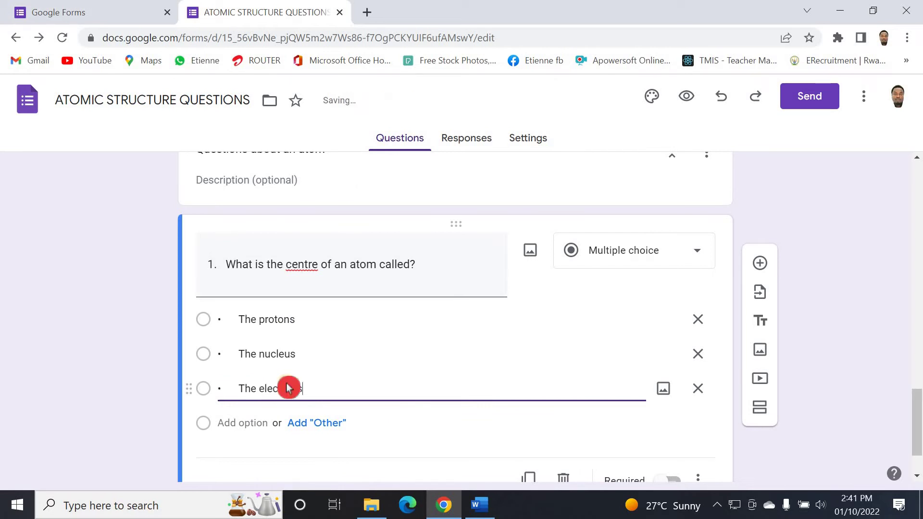
Remove the pasted bullets and leading spaces from the options "The protons", "The nucleus" and "The electrons"
click(242, 321)
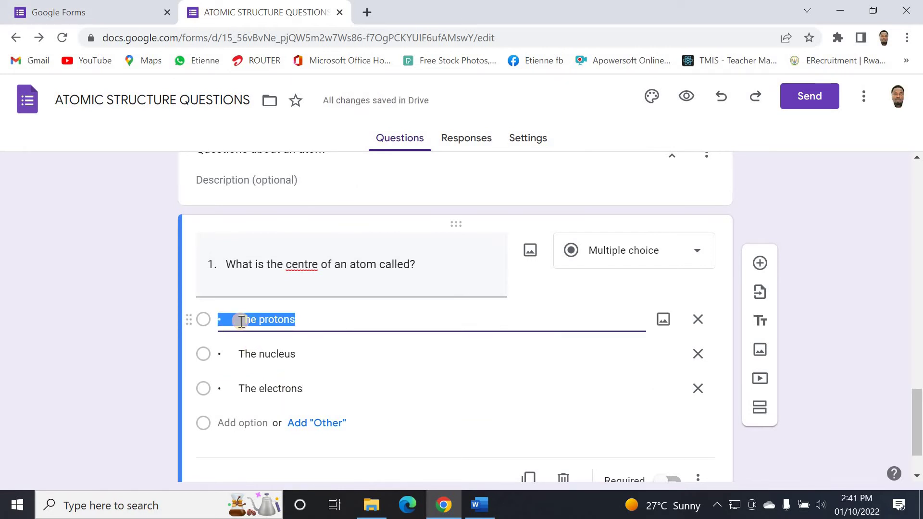
click(239, 322)
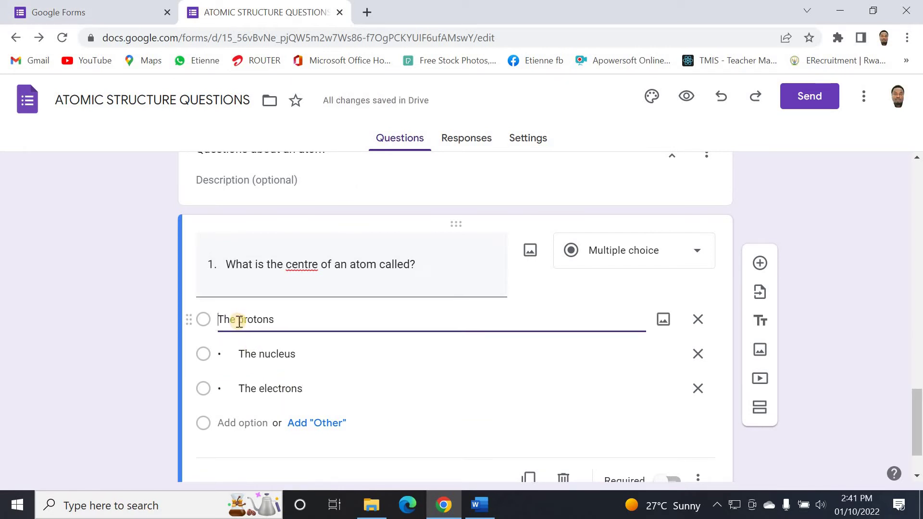
click(239, 354)
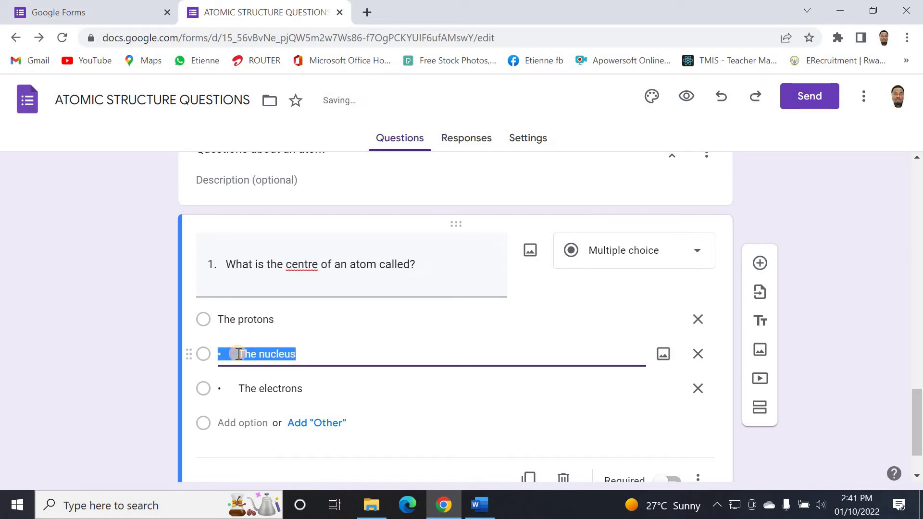
click(239, 354)
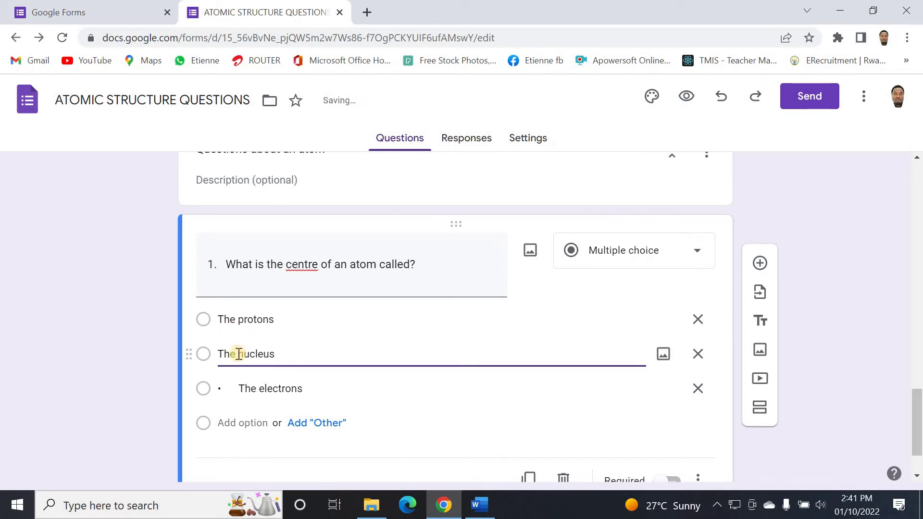
click(239, 389)
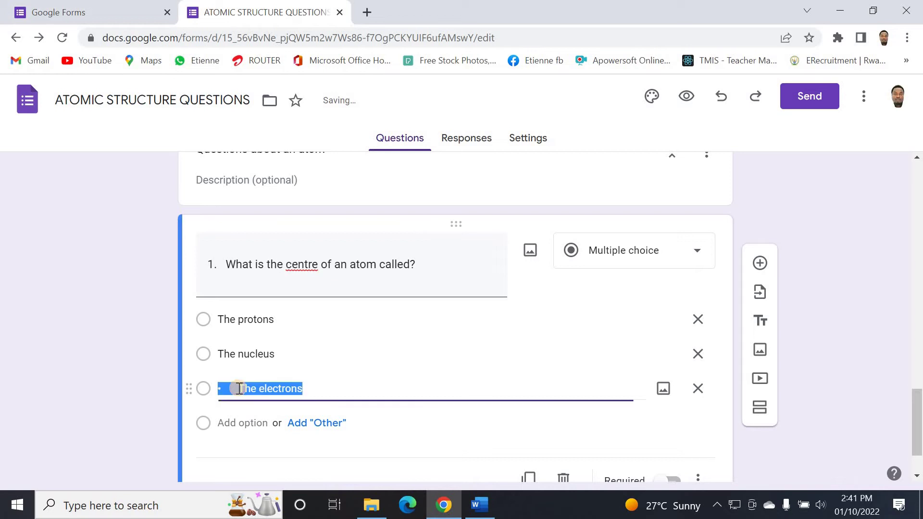
click(239, 388)
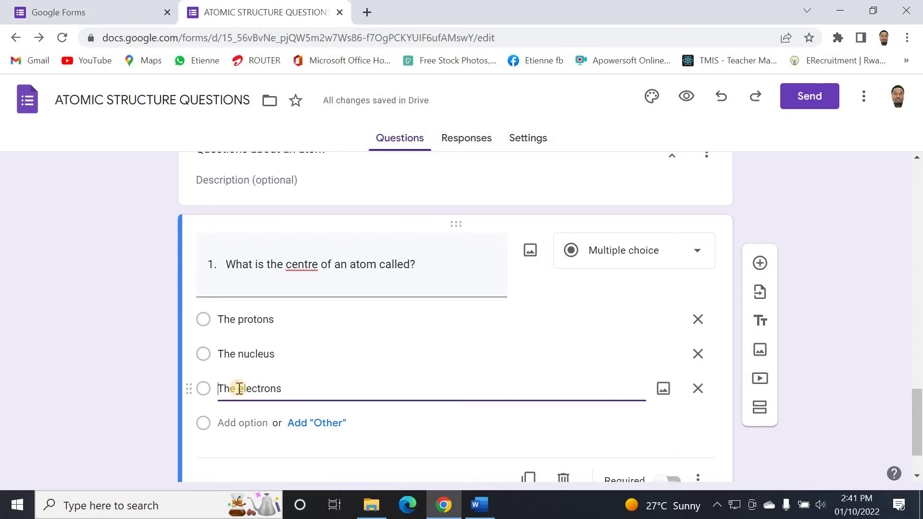
triple_click(224, 263)
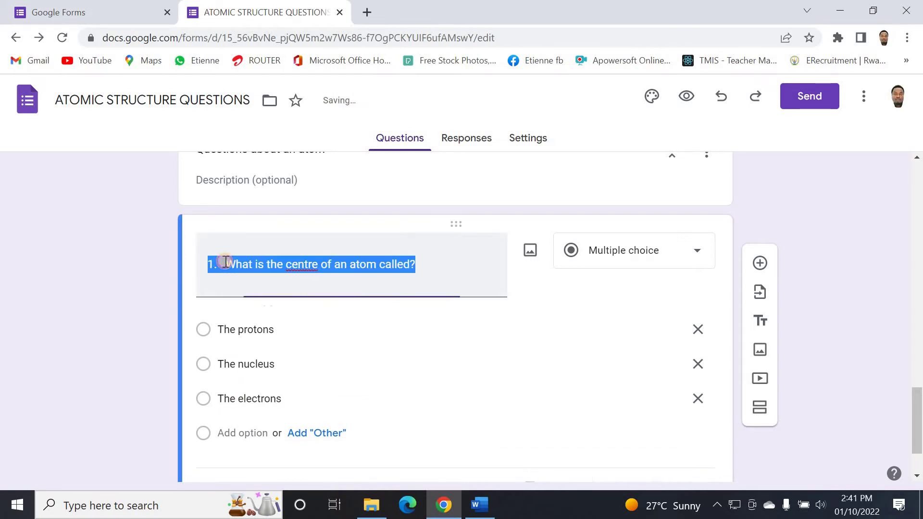
click(227, 264)
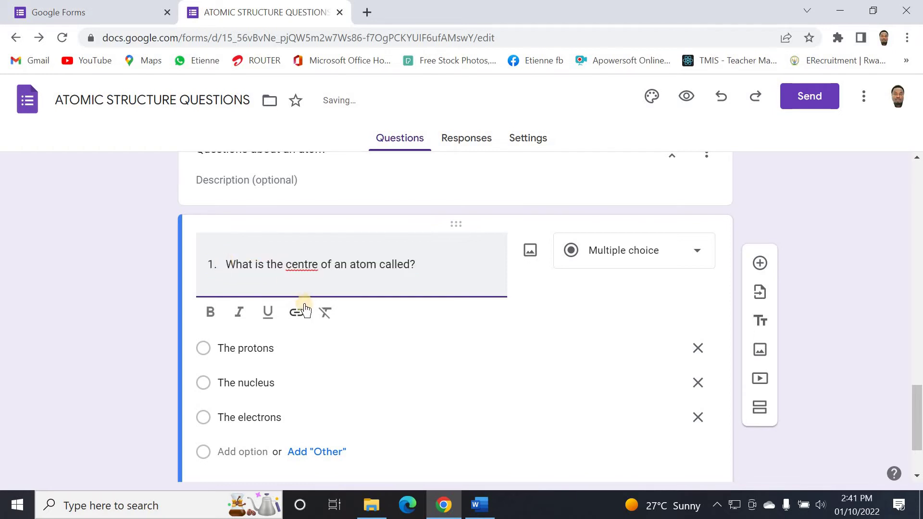
click(294, 392)
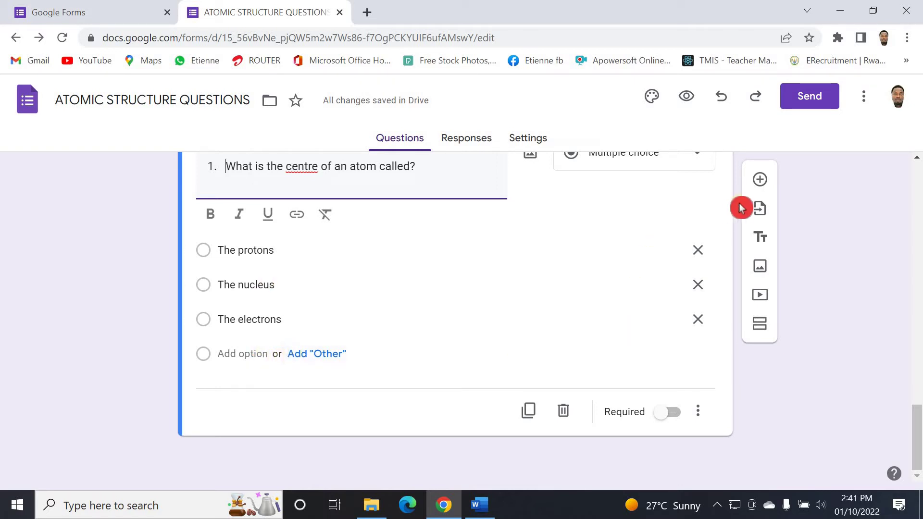
Add a new blank question below the question about the centre of an atom
click(762, 179)
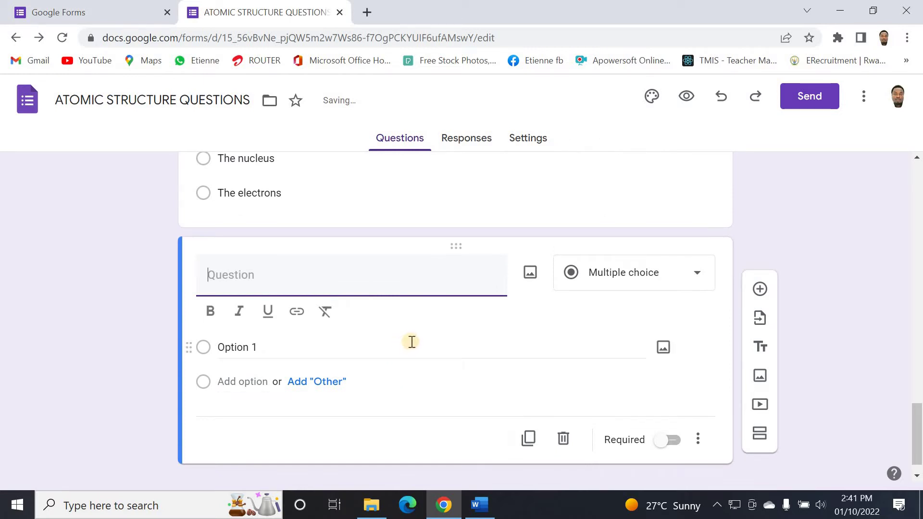
scroll(412, 342, up, 3)
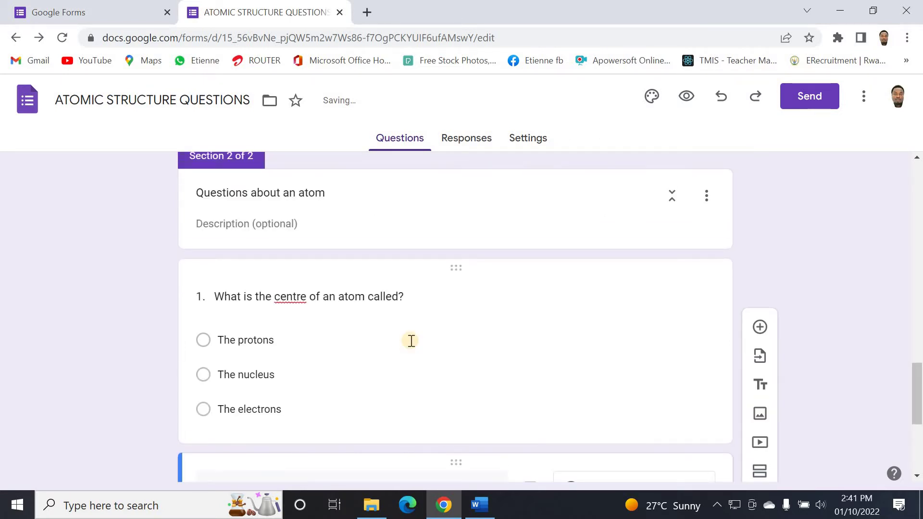
scroll(411, 341, down, 4)
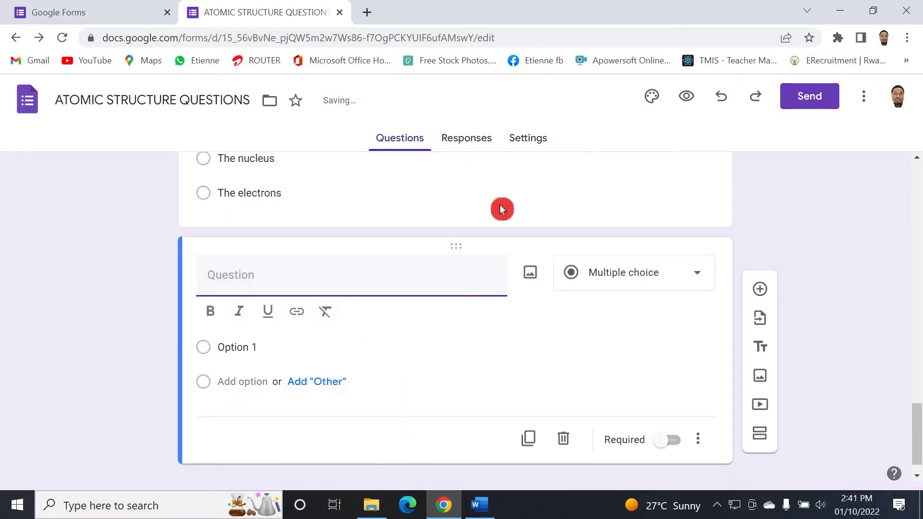
Turn on shuffled option order for the question about the centre of an atom and make the question required
scroll(500, 209, up, 5)
click(642, 354)
scroll(666, 383, down, 4)
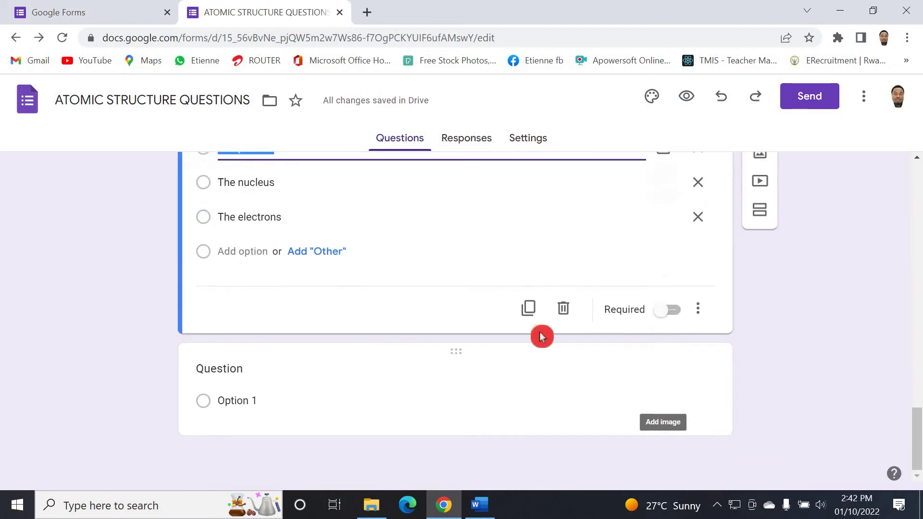
click(697, 312)
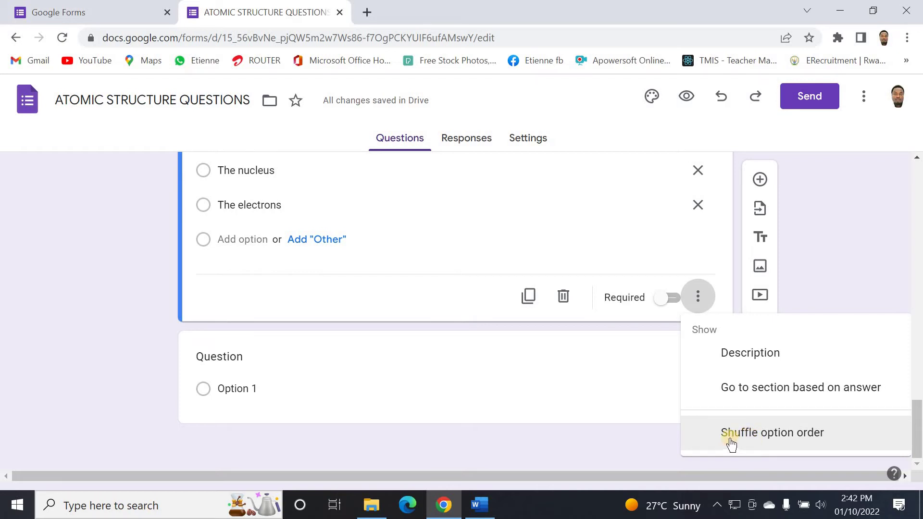
click(728, 434)
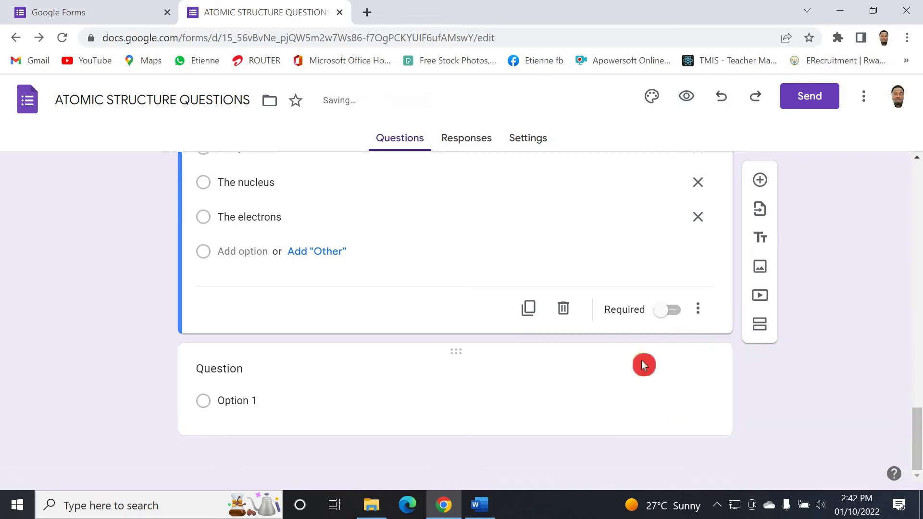
click(672, 321)
Copy "What is the charge on an electron?" from the Word document and paste it as the title of the blank question
click(574, 374)
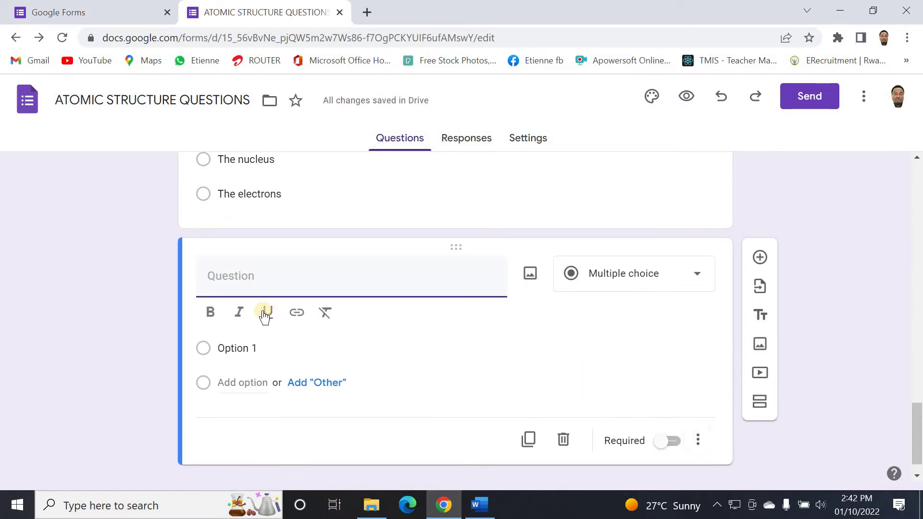
click(479, 505)
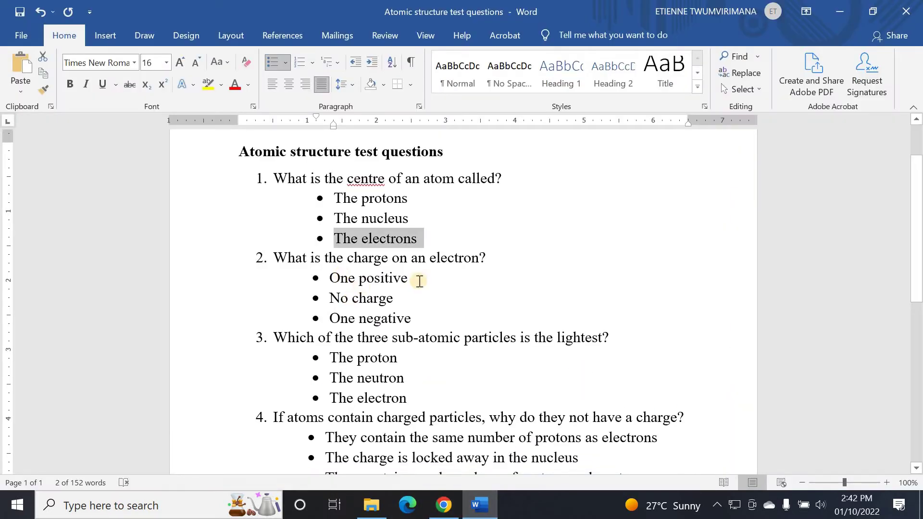
click(201, 253)
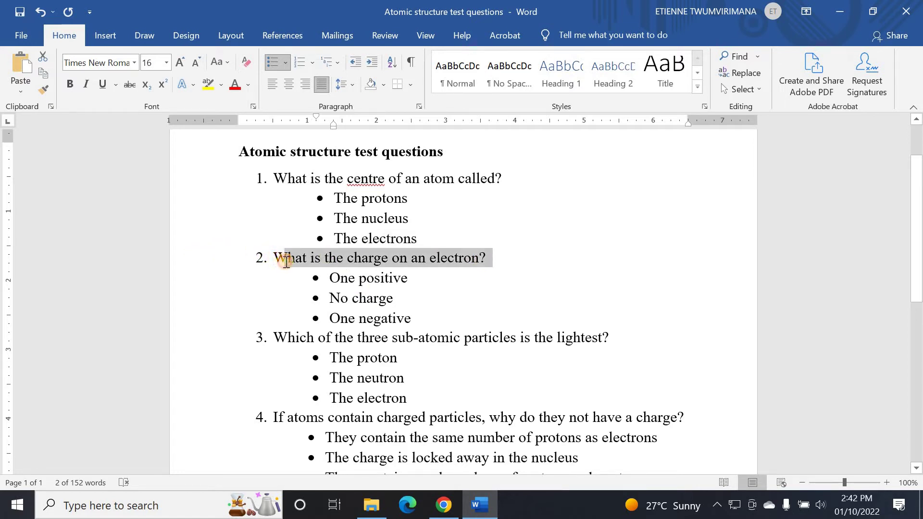
right_click(287, 259)
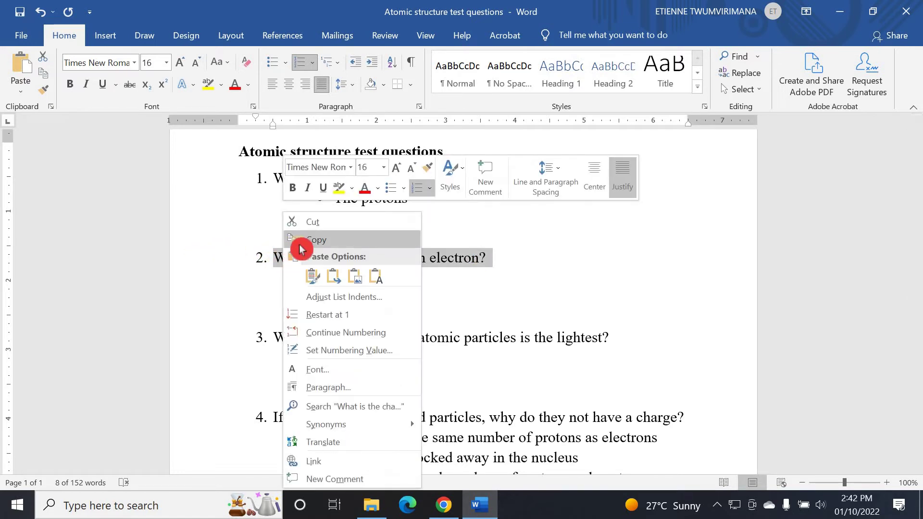
click(316, 239)
click(443, 505)
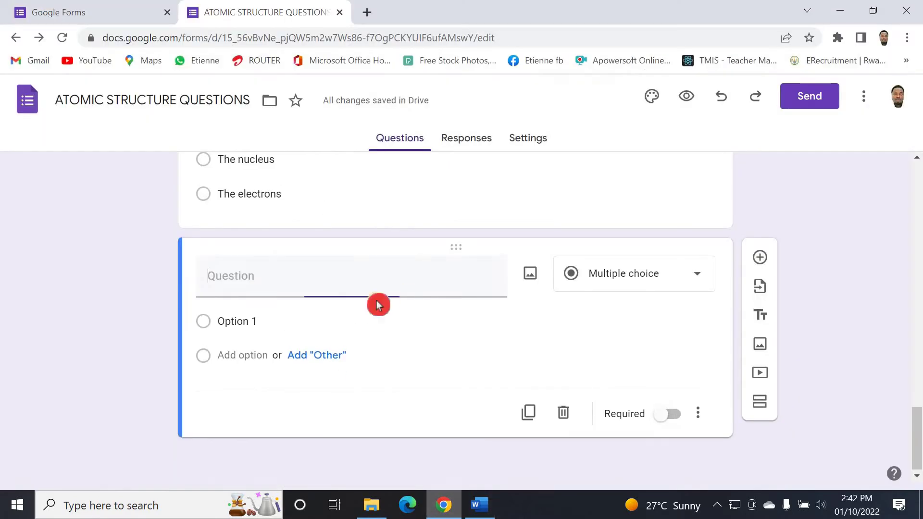
right_click(335, 294)
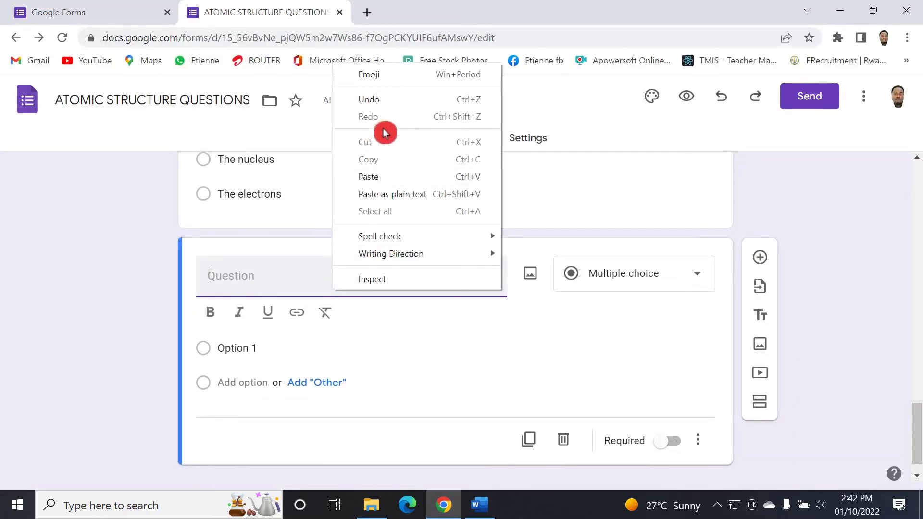
click(387, 178)
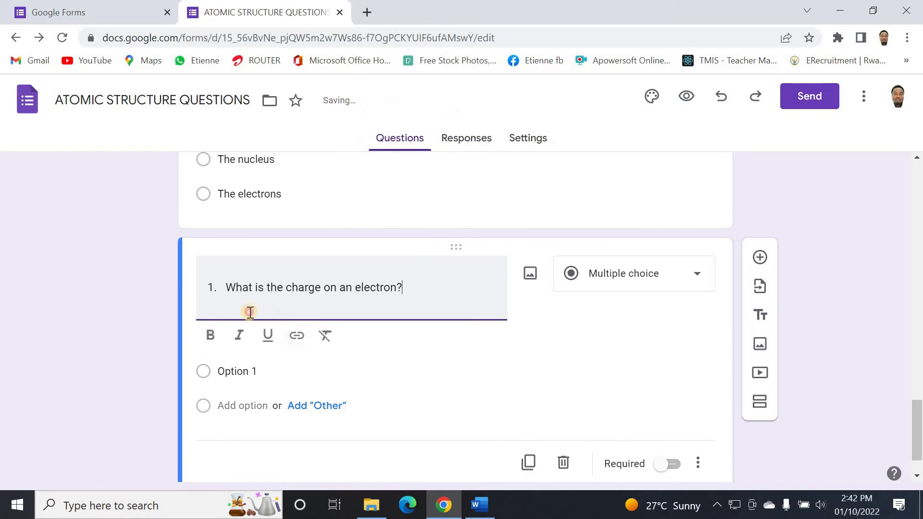
Copy "One positive", "No charge" and "One negative" together from the Word document and paste them over the first option of the electron charge question
click(242, 370)
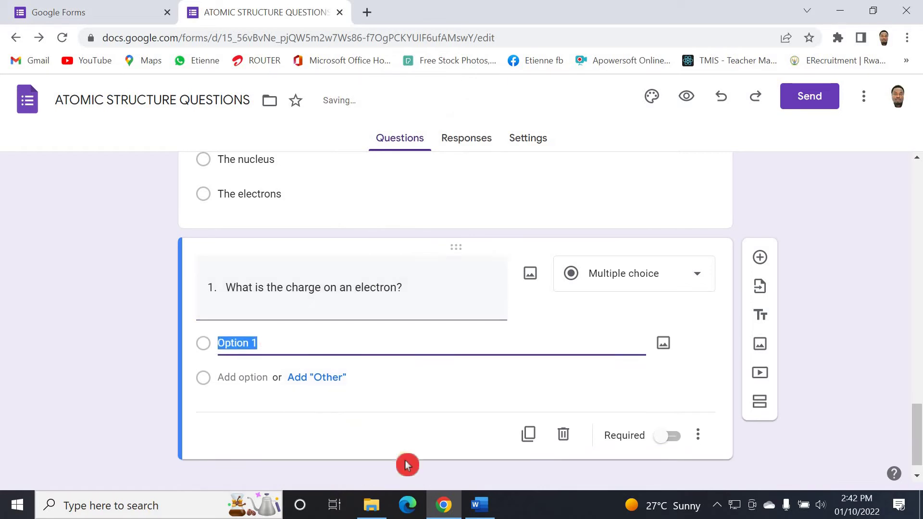
click(469, 511)
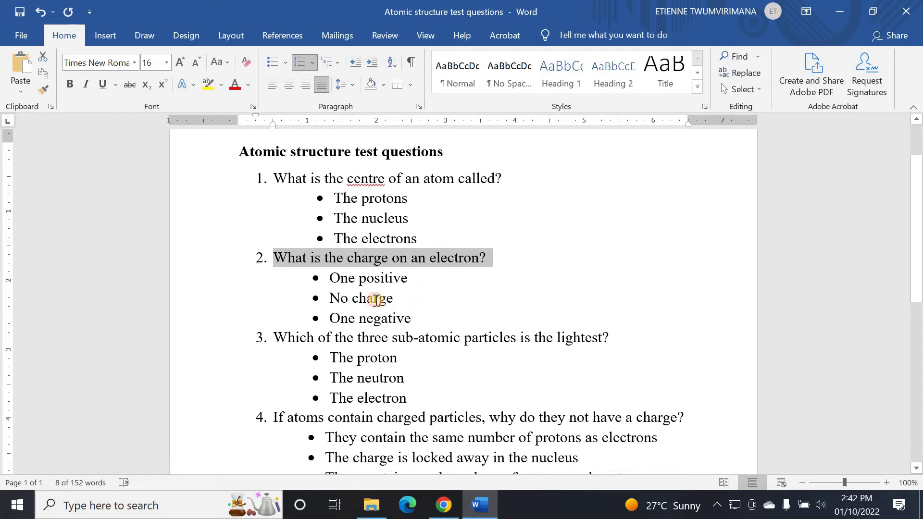
drag(330, 278, 355, 292)
right_click(354, 293)
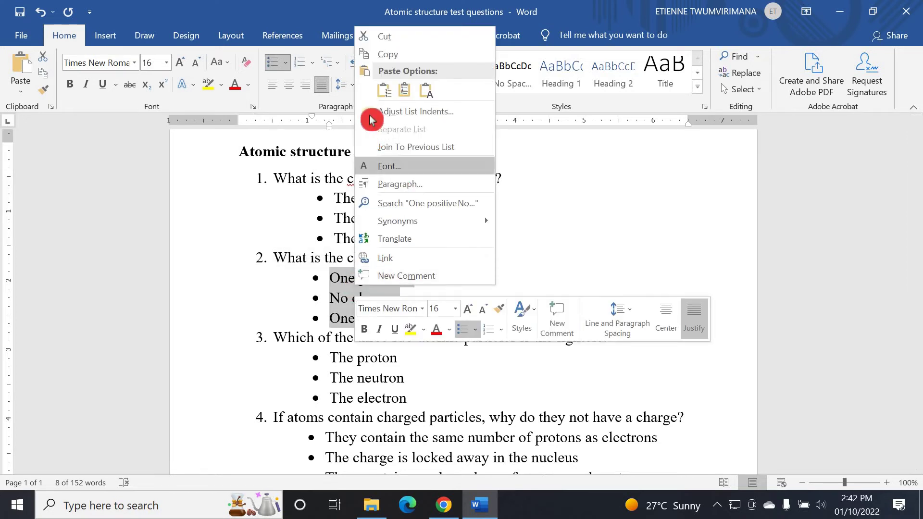
click(390, 61)
click(444, 505)
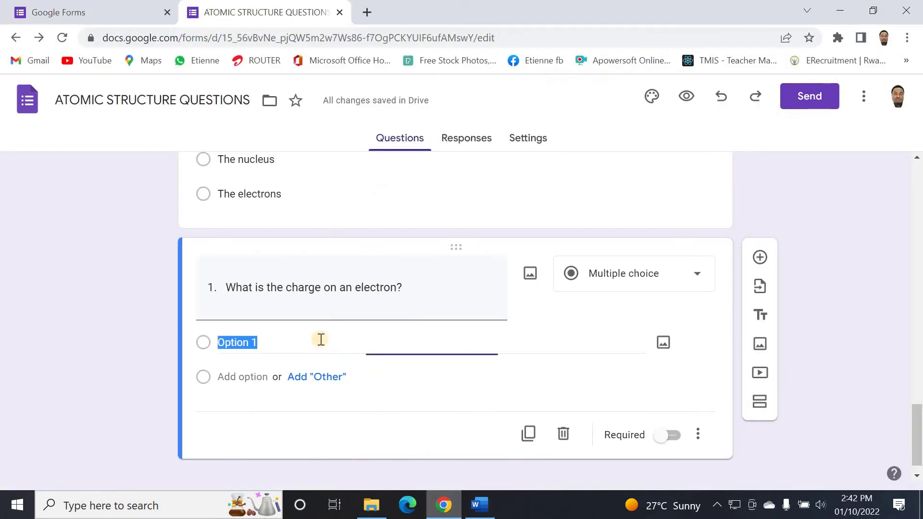
click(318, 358)
key(ctrl+v)
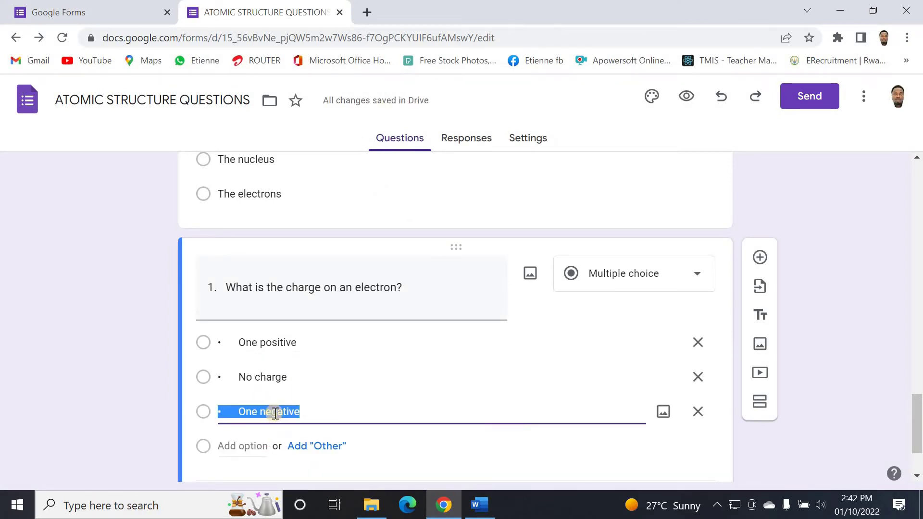
click(264, 425)
click(325, 442)
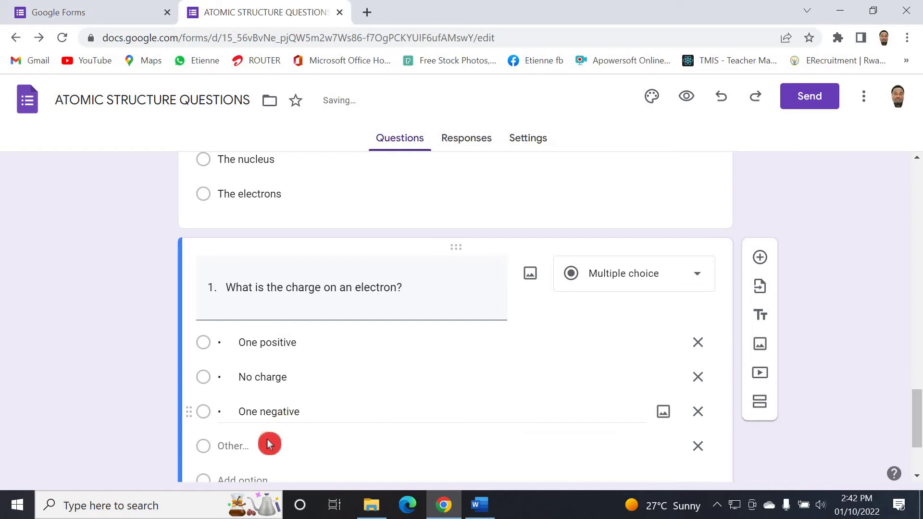
scroll(282, 451, down, 3)
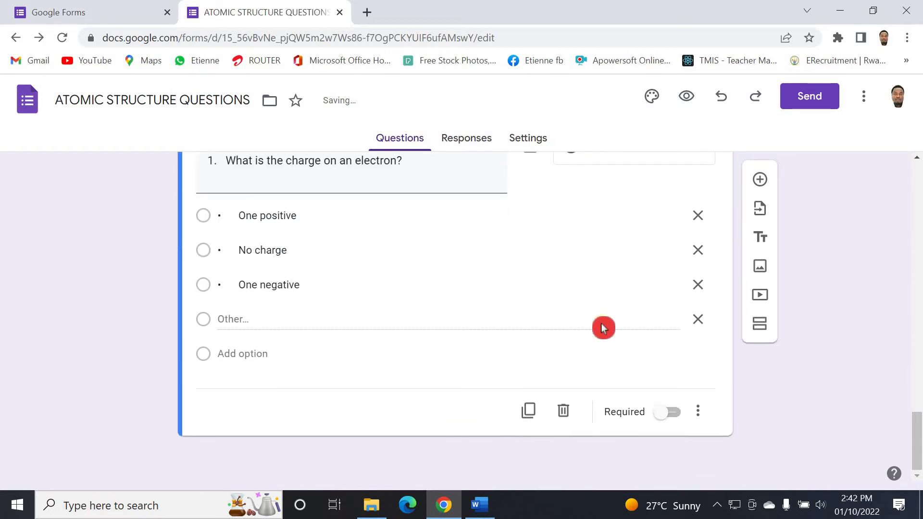
click(698, 320)
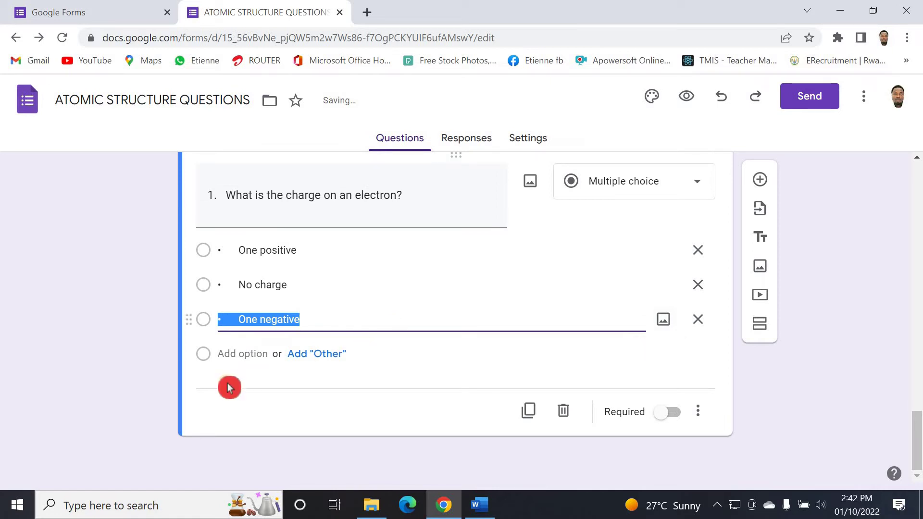
Remove the pasted bullets and leading spaces from the three options of the electron charge question and make the question required
click(242, 317)
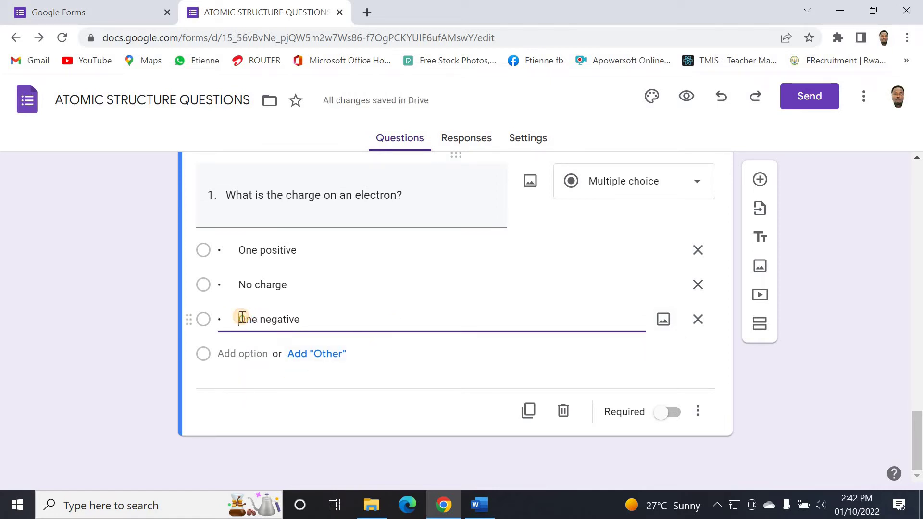
click(239, 285)
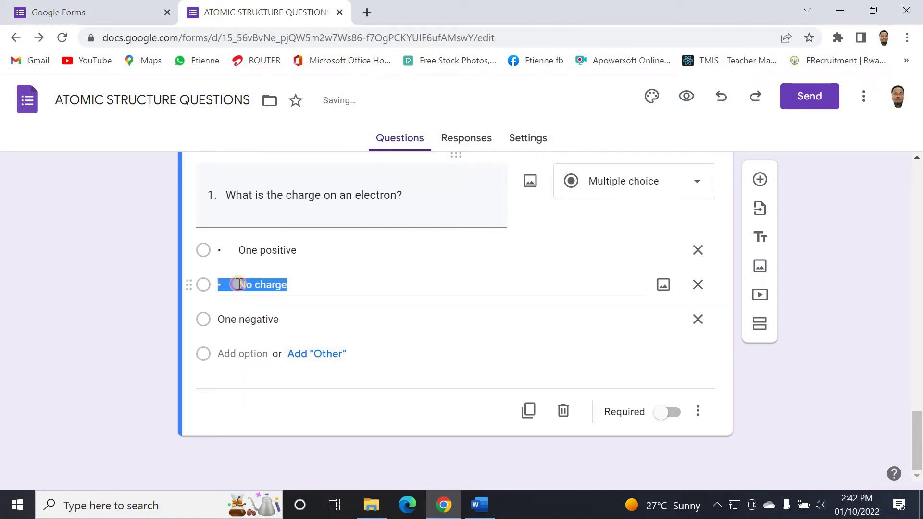
click(239, 284)
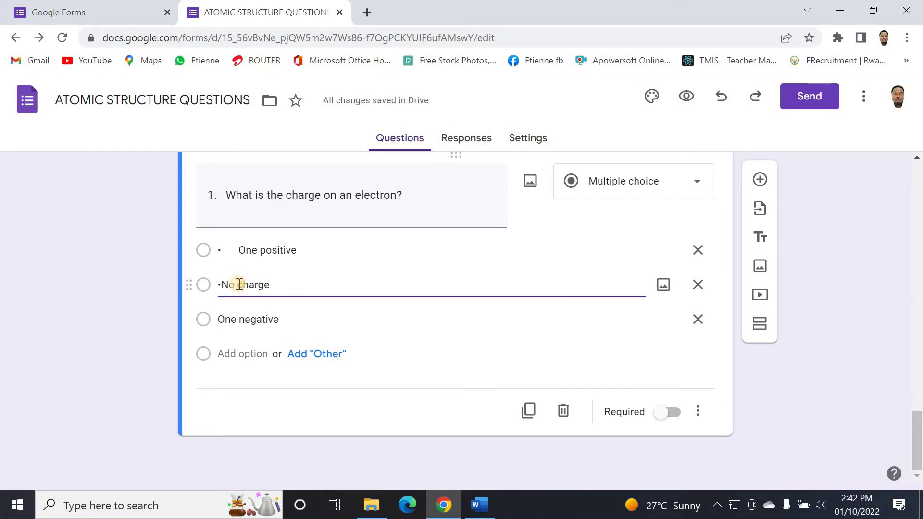
click(238, 250)
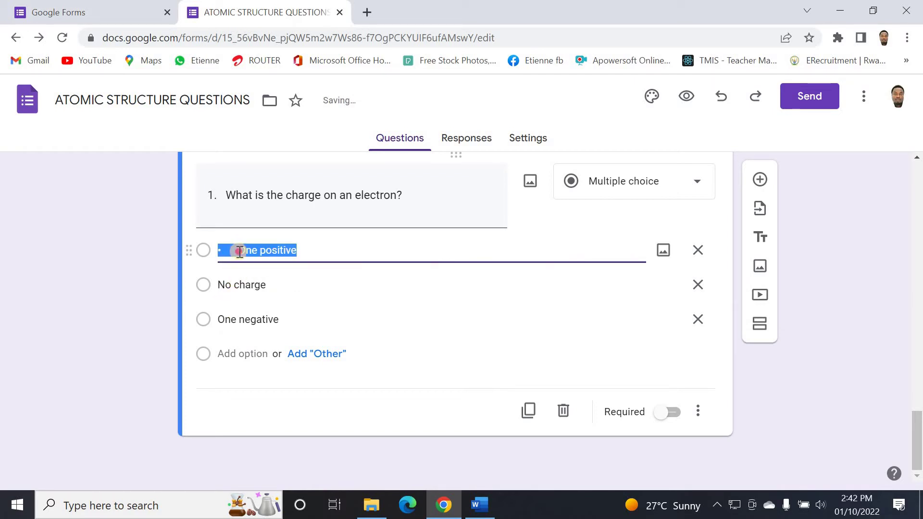
click(240, 251)
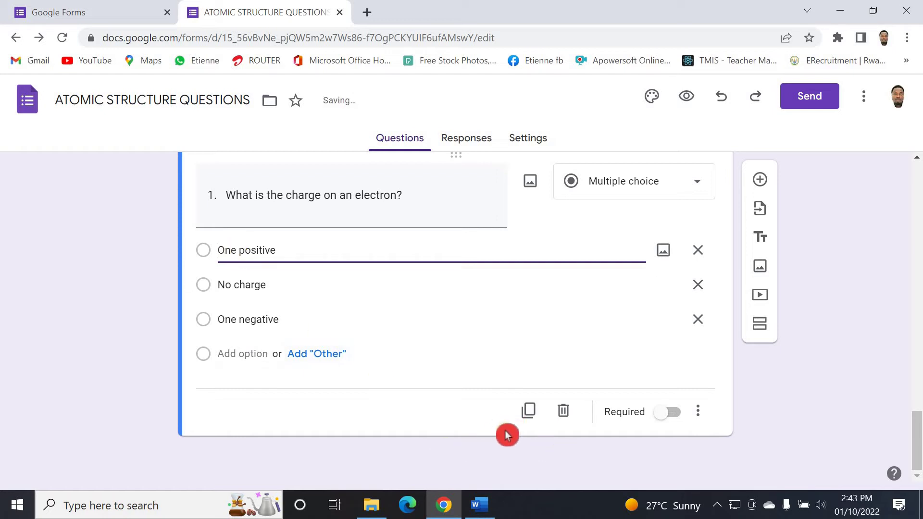
click(673, 413)
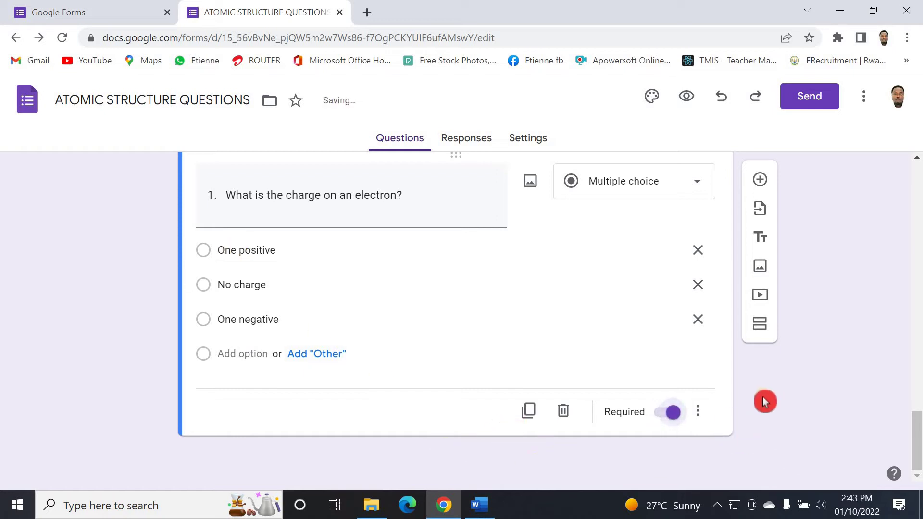
Review the form's questions and options, from the name and illustrated questions in section 1 to the atom questions in section 2
scroll(534, 327, up, 2)
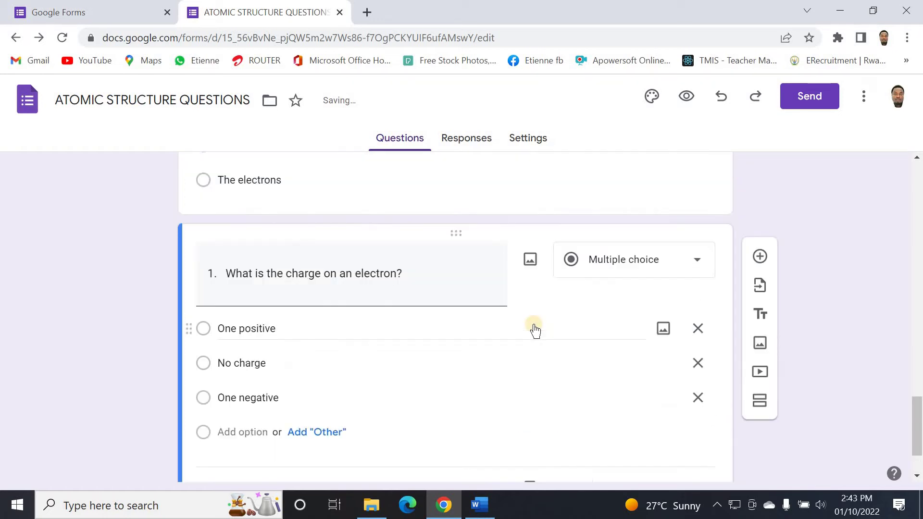
scroll(532, 324, up, 1)
scroll(532, 322, down, 3)
click(528, 342)
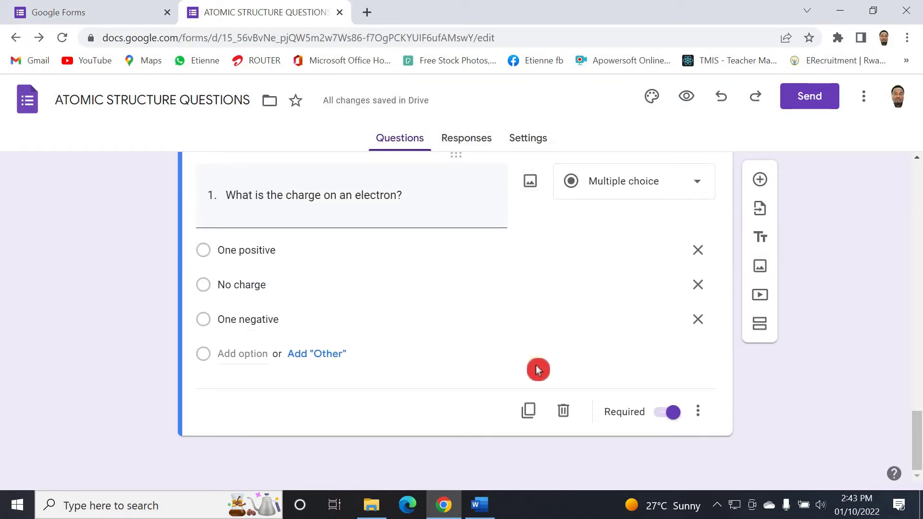
scroll(538, 369, up, 4)
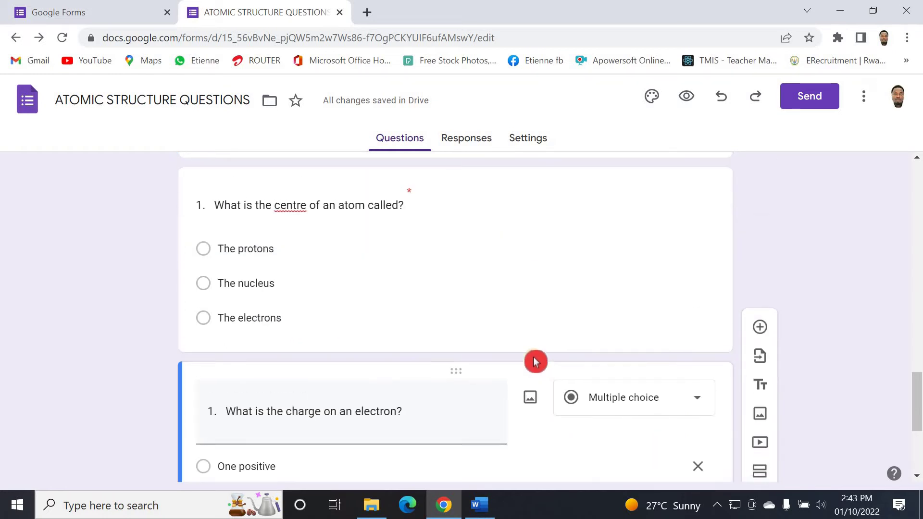
scroll(537, 360, down, 4)
scroll(537, 359, up, 9)
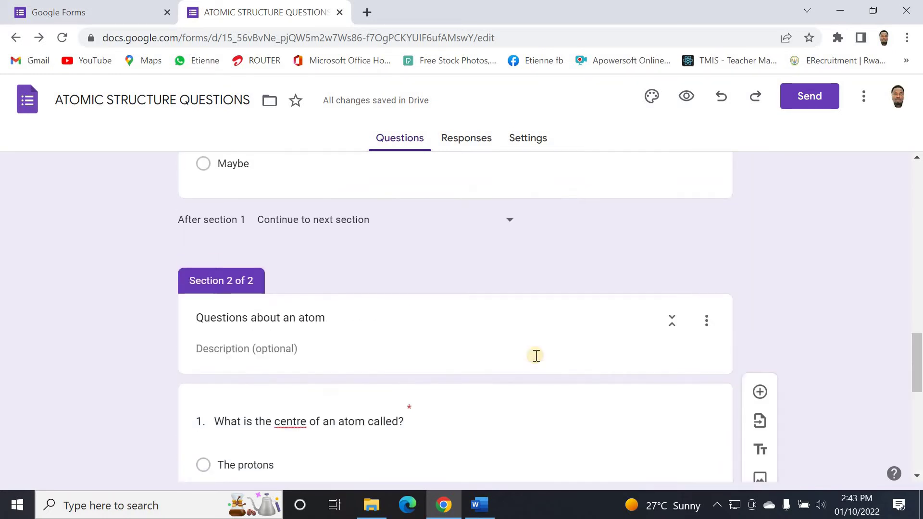
scroll(537, 354, up, 12)
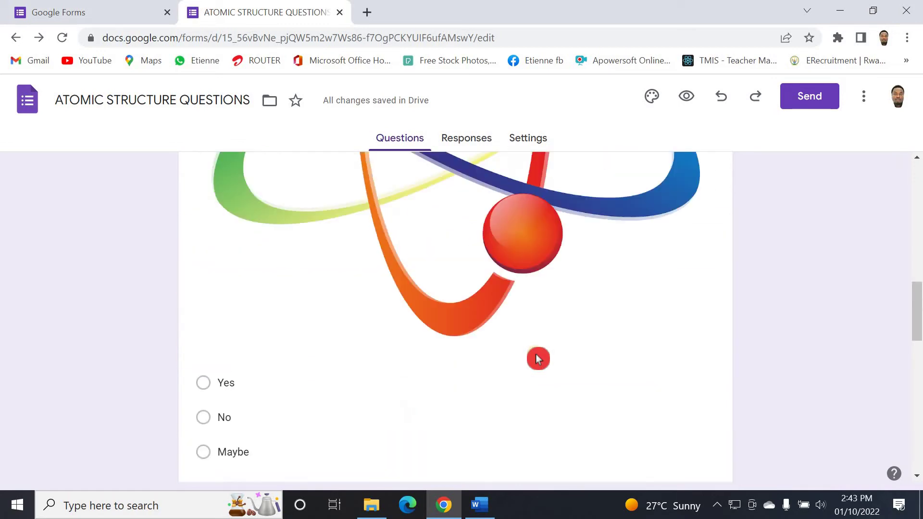
scroll(506, 357, up, 3)
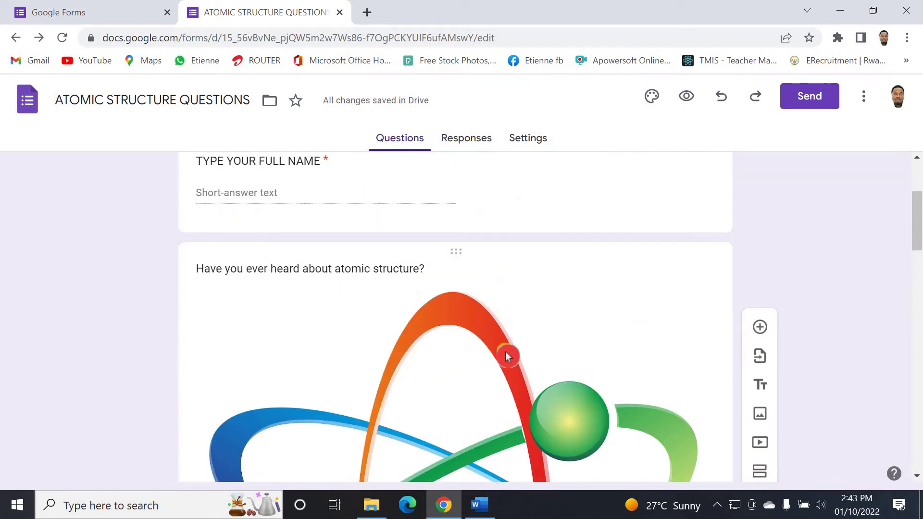
scroll(506, 357, down, 5)
scroll(508, 357, down, 12)
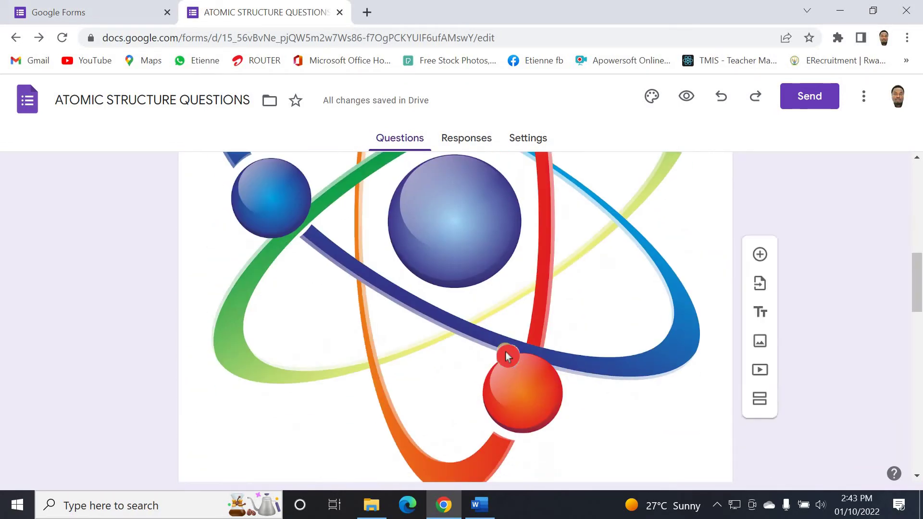
scroll(507, 356, up, 6)
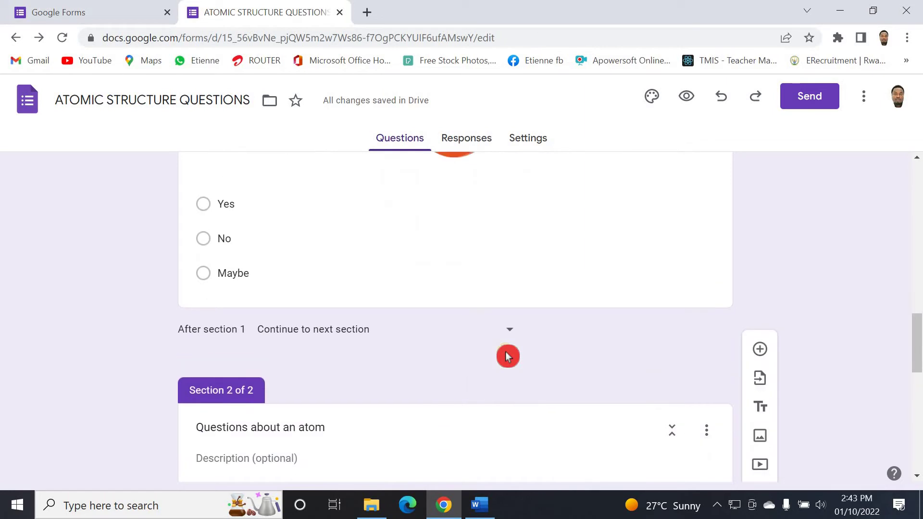
scroll(507, 356, down, 3)
scroll(507, 357, up, 6)
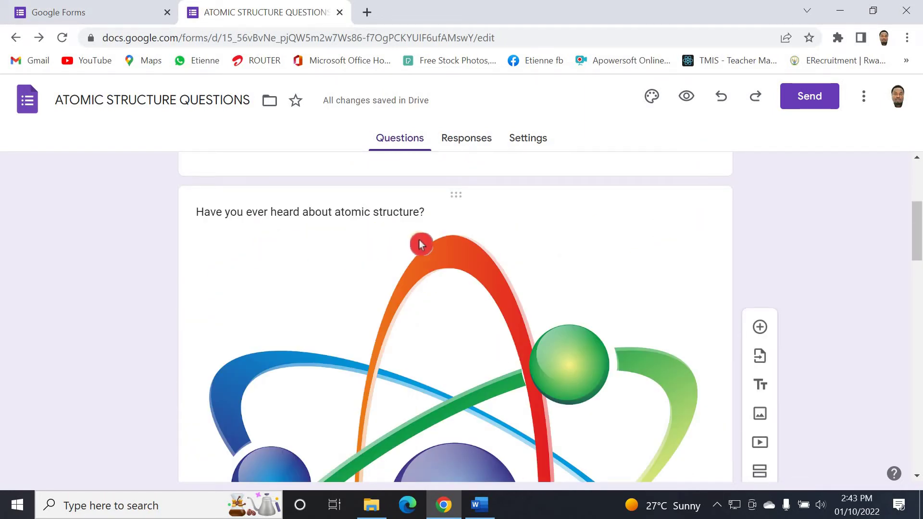
scroll(505, 270, down, 10)
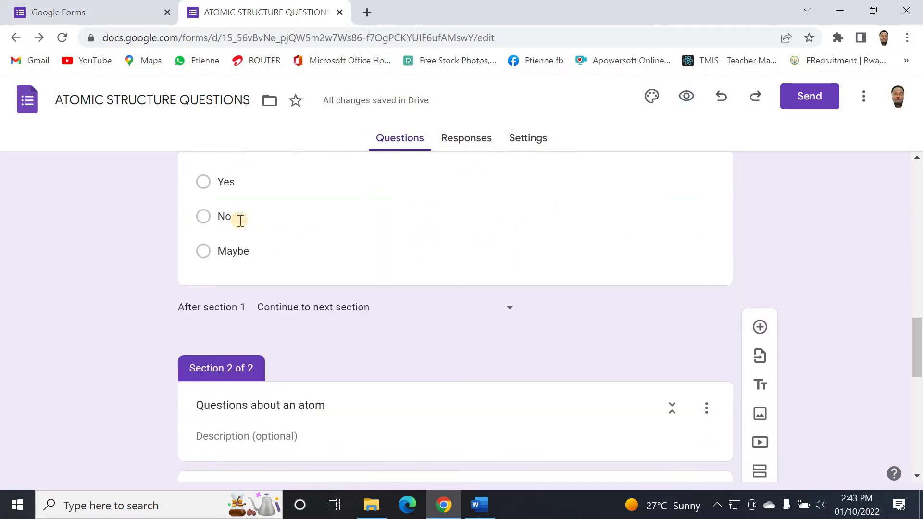
scroll(332, 340, down, 10)
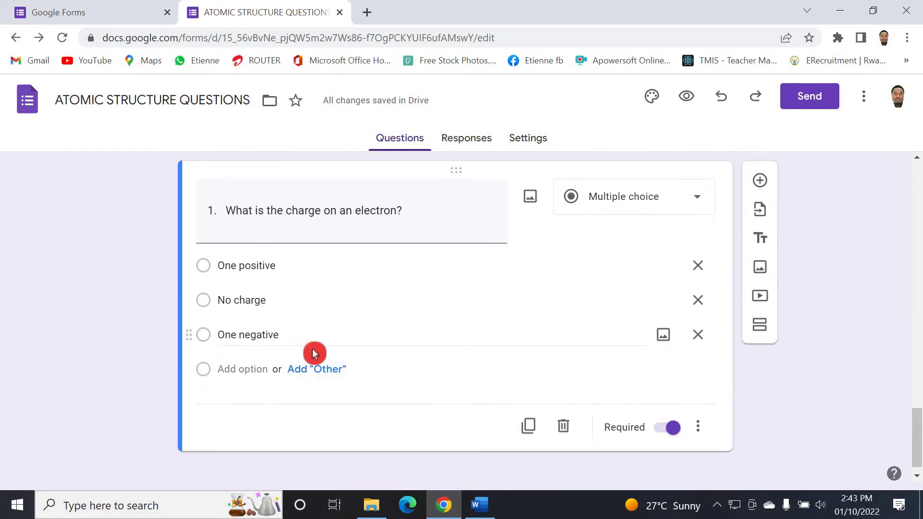
Examine the Yes, No and Maybe options of the illustrated question in relation to the atom questions in section 2
scroll(333, 331, up, 6)
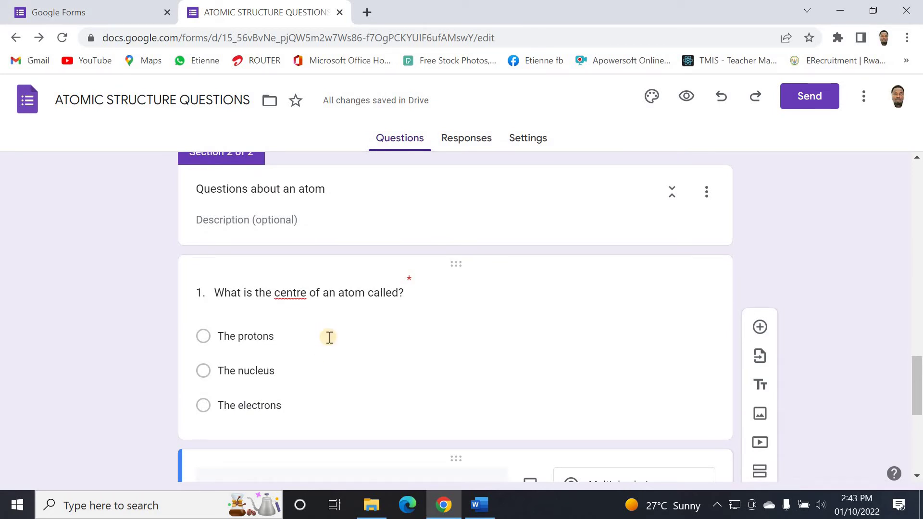
scroll(330, 338, down, 3)
scroll(331, 341, up, 12)
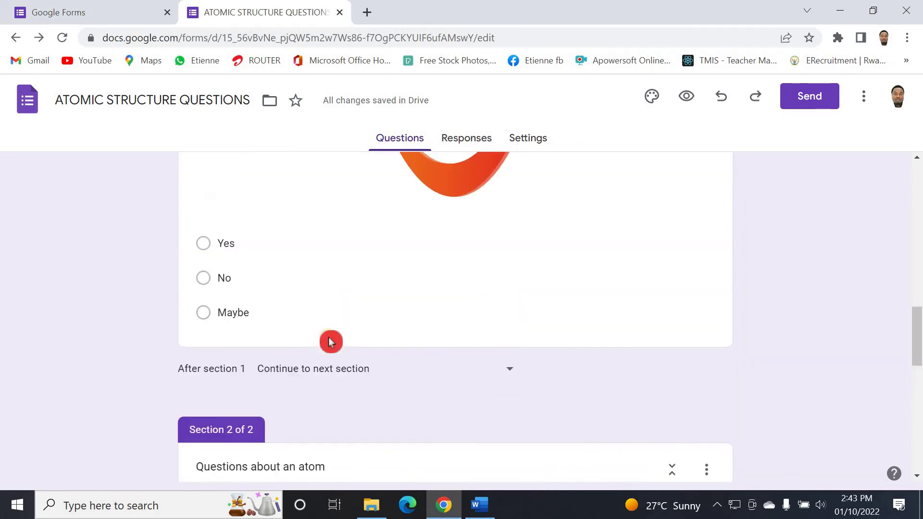
scroll(330, 340, down, 5)
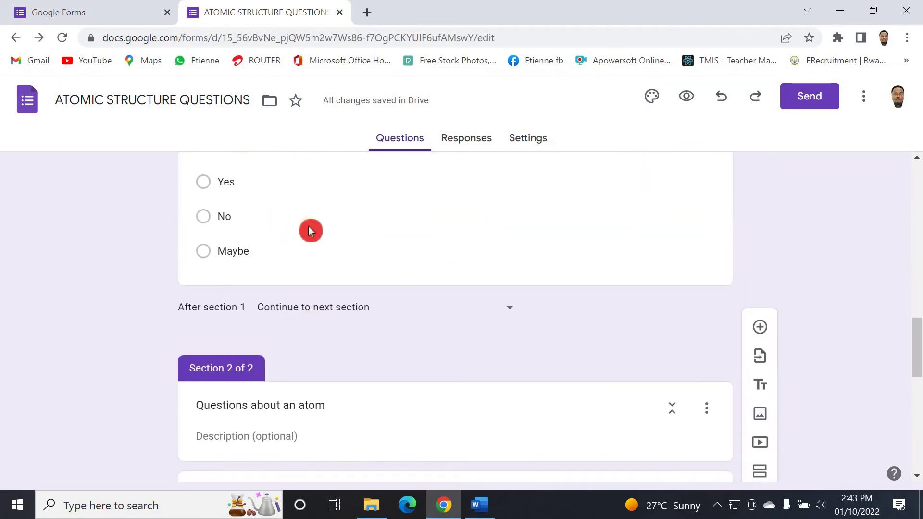
click(218, 192)
click(251, 197)
click(339, 349)
scroll(245, 340, down, 4)
click(301, 355)
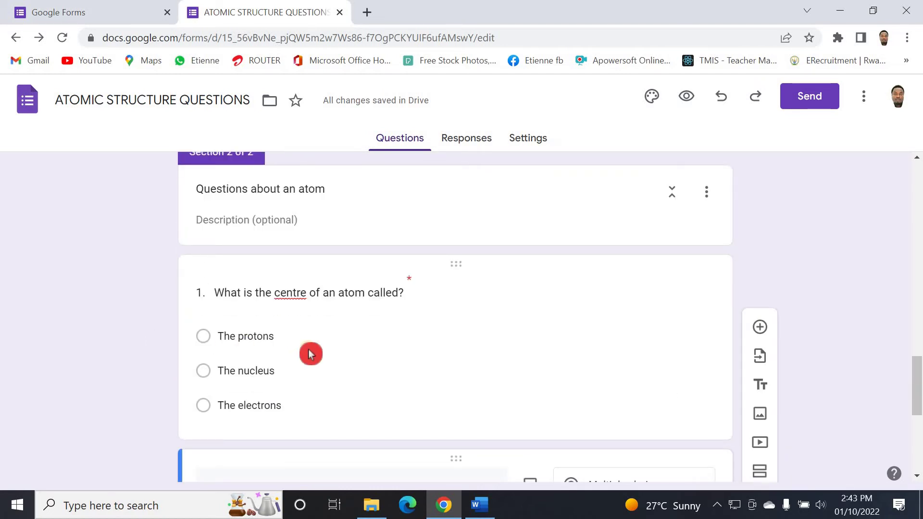
scroll(308, 349, up, 7)
scroll(283, 337, down, 3)
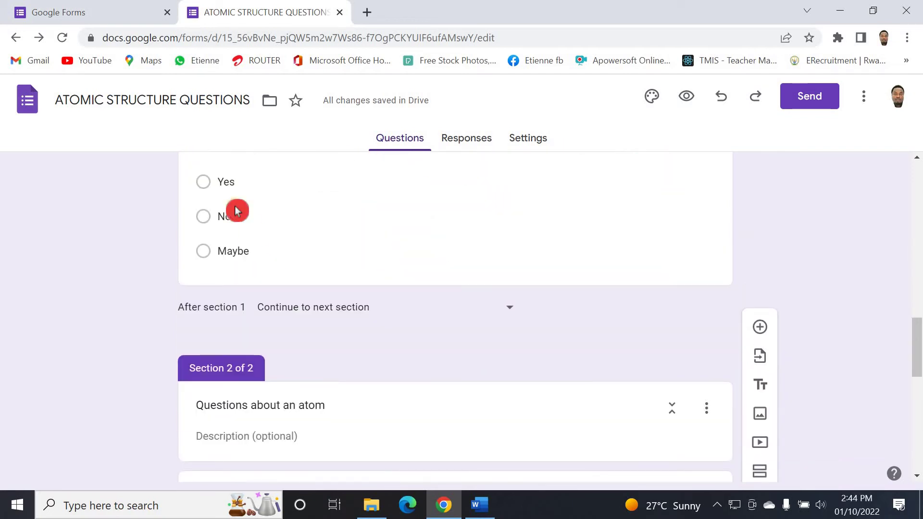
click(282, 261)
scroll(282, 260, down, 2)
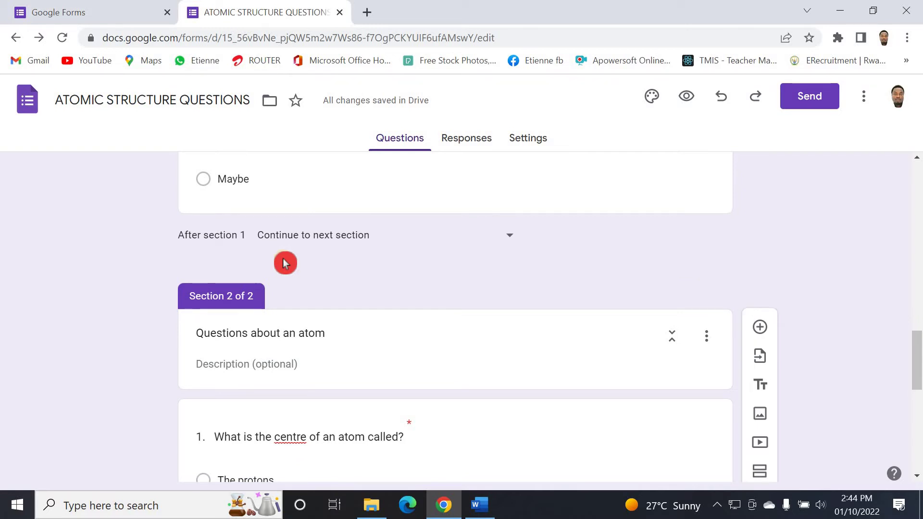
scroll(283, 262, up, 2)
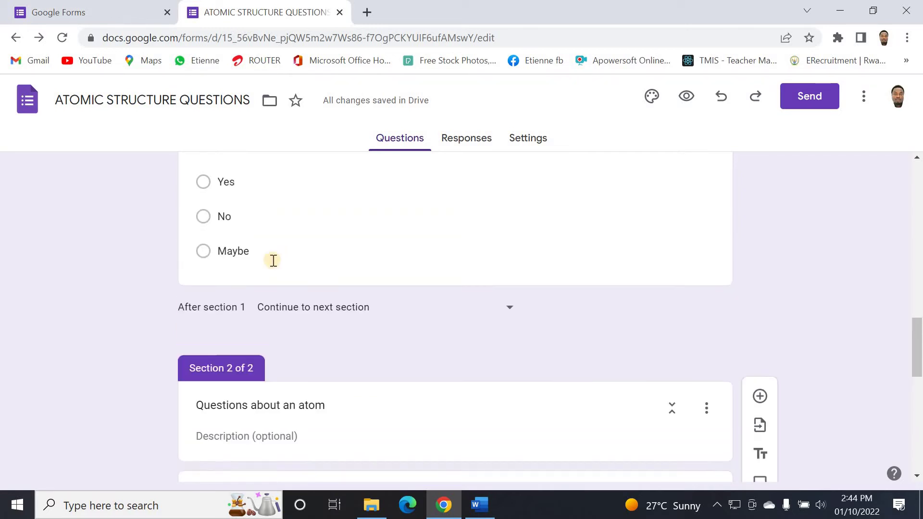
click(219, 260)
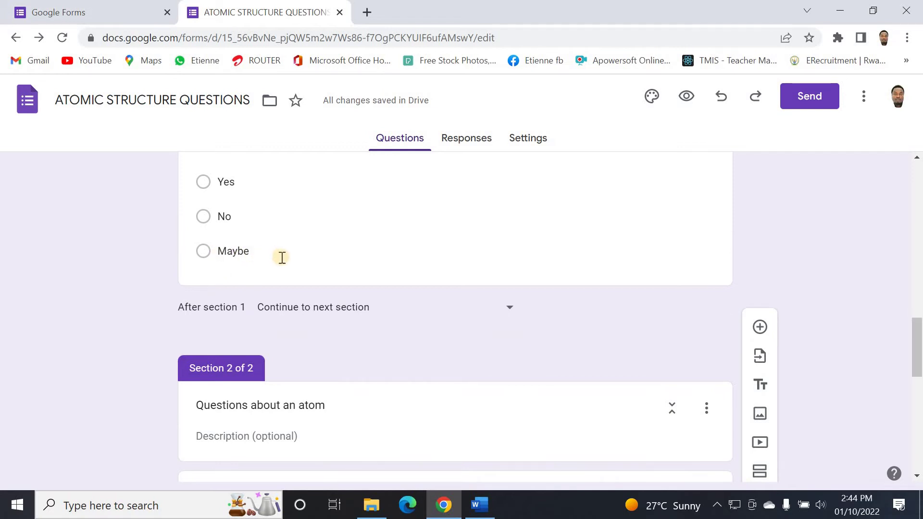
scroll(310, 323, down, 10)
click(311, 325)
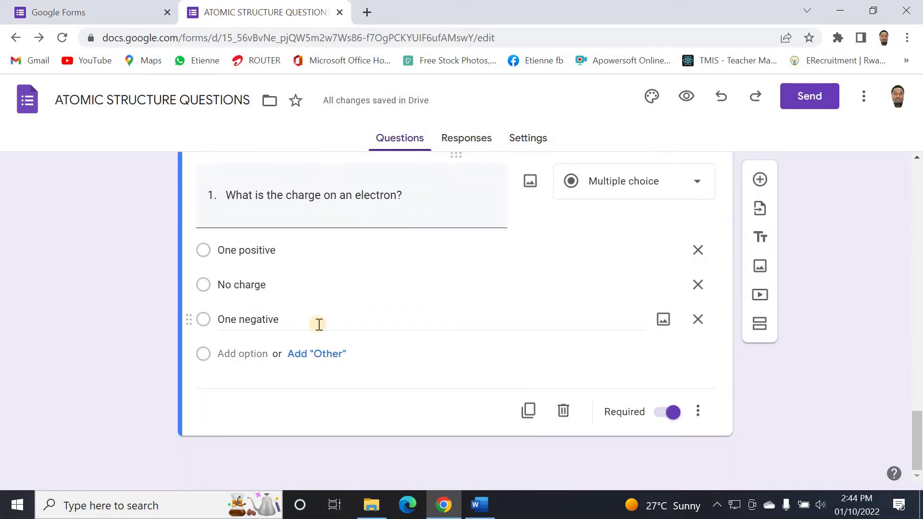
click(319, 324)
scroll(320, 327, up, 10)
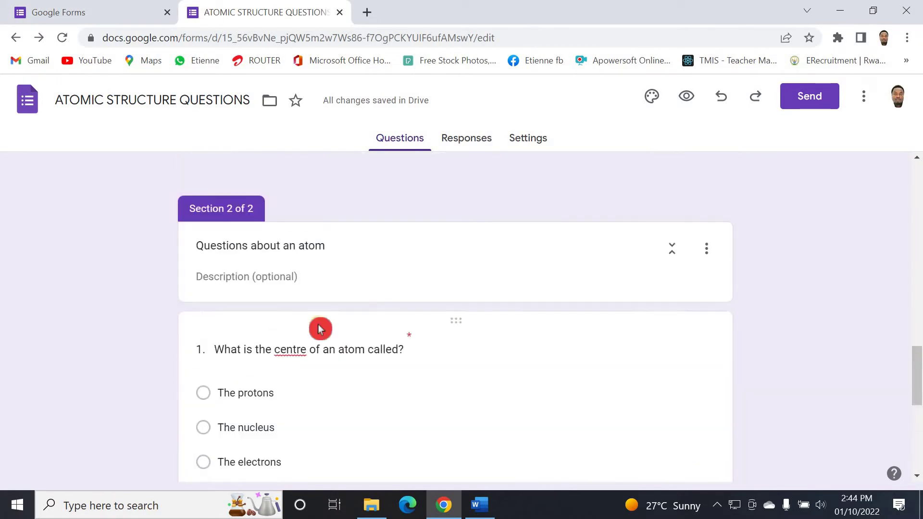
scroll(317, 324, down, 2)
scroll(317, 329, up, 6)
click(320, 329)
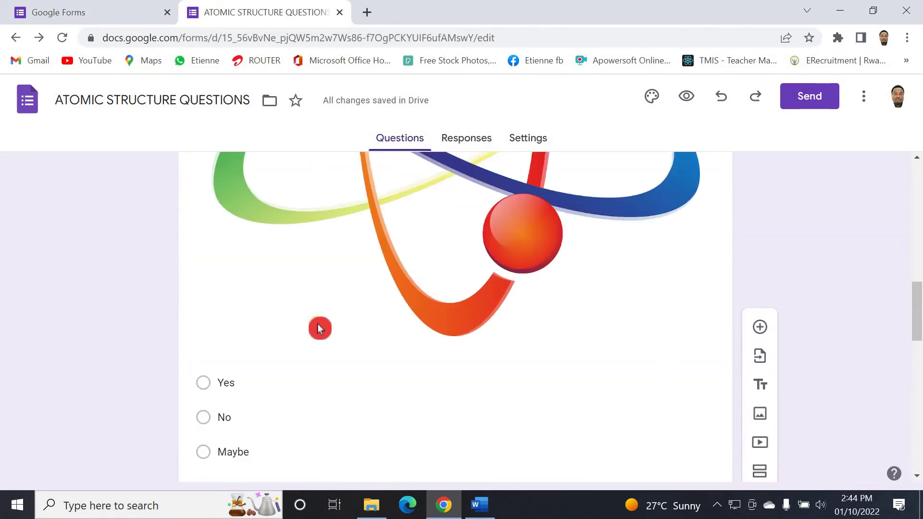
scroll(319, 326, down, 3)
scroll(497, 311, up, 2)
click(577, 270)
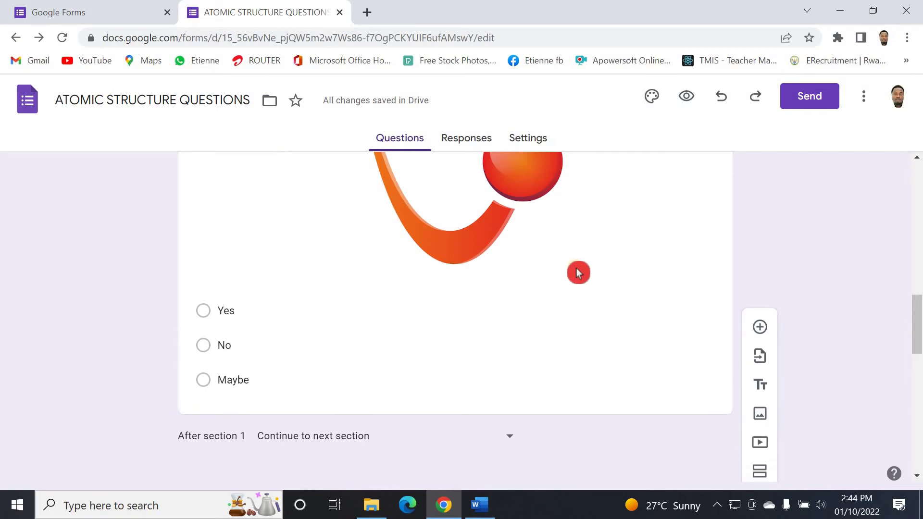
Enable going to a section based on the answer for the question "Have you ever heard about atomic structure?"
scroll(408, 319, up, 10)
click(431, 324)
scroll(431, 322, down, 4)
scroll(431, 321, up, 3)
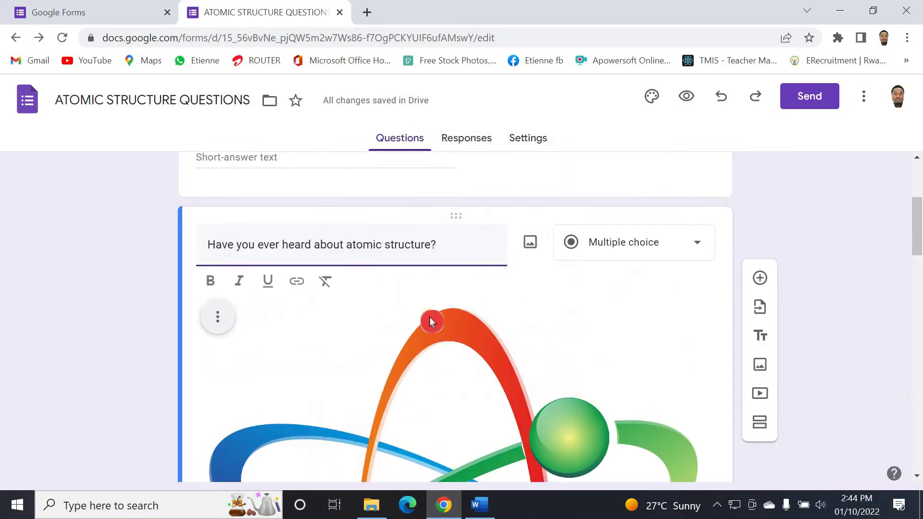
scroll(430, 319, down, 9)
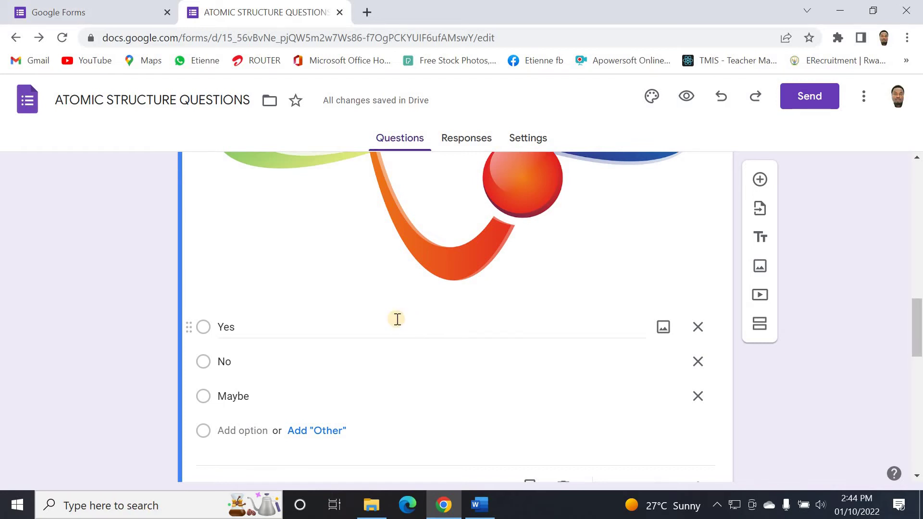
scroll(397, 320, down, 3)
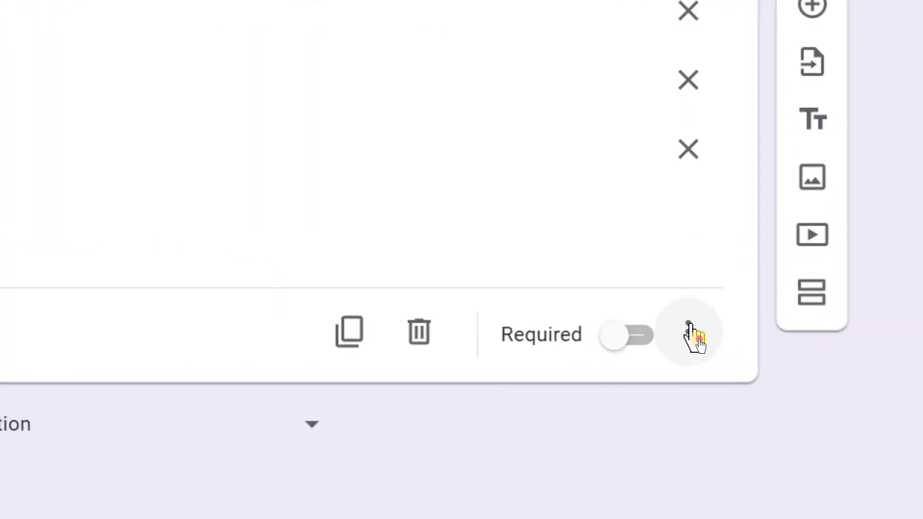
click(693, 337)
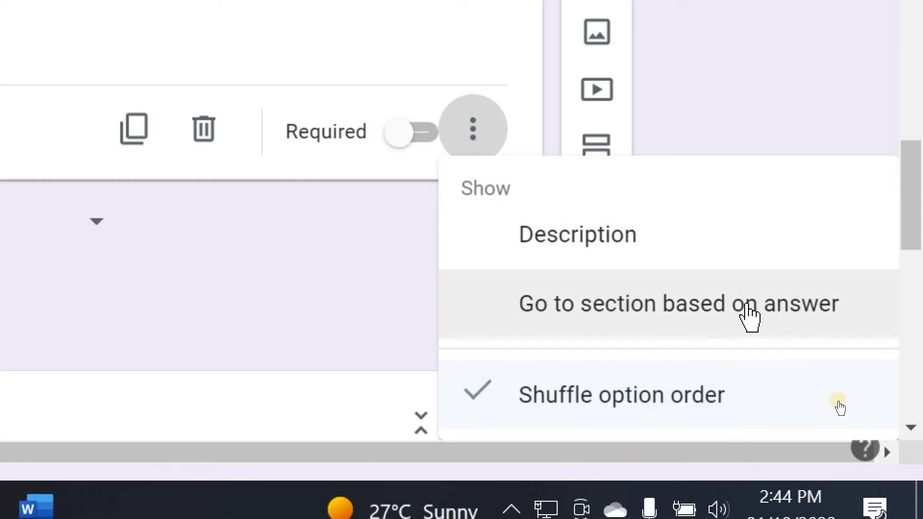
click(604, 308)
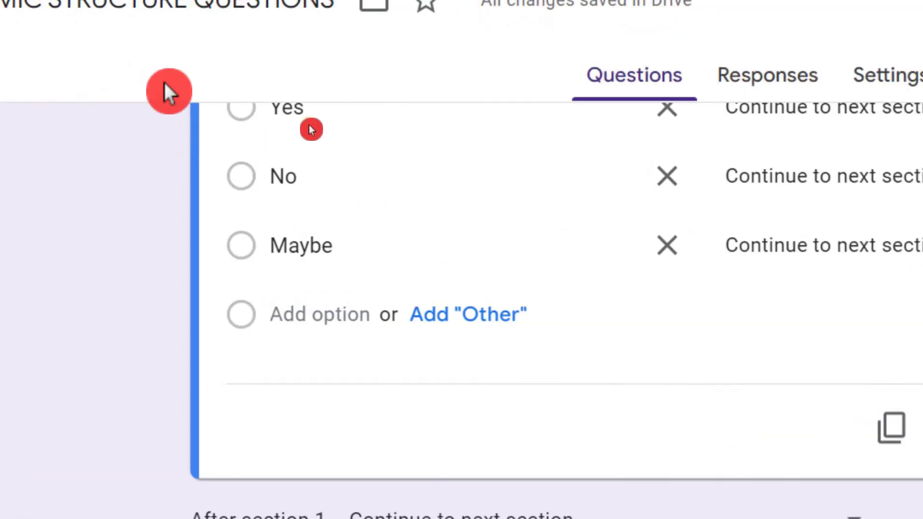
Route the Yes and Maybe answers to section 2 (Questions about an atom) and set the No answer to Submit form
scroll(432, 362, up, 1)
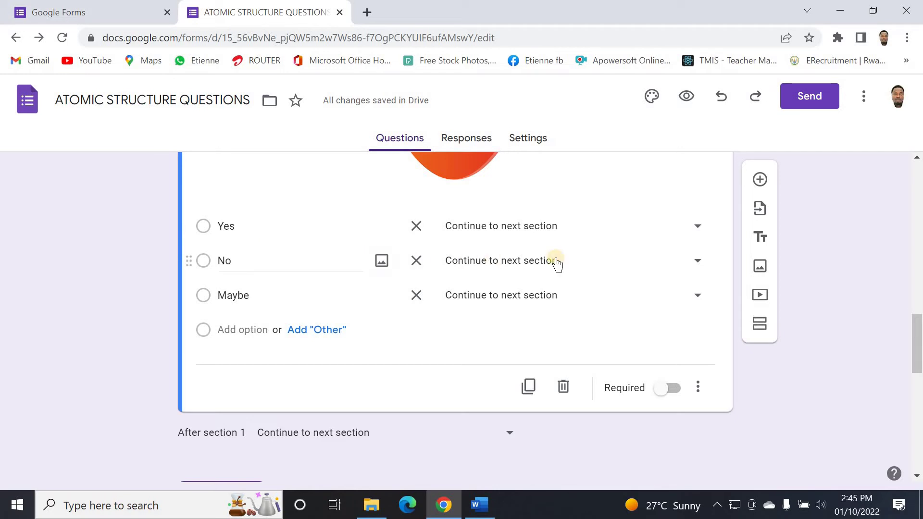
click(698, 227)
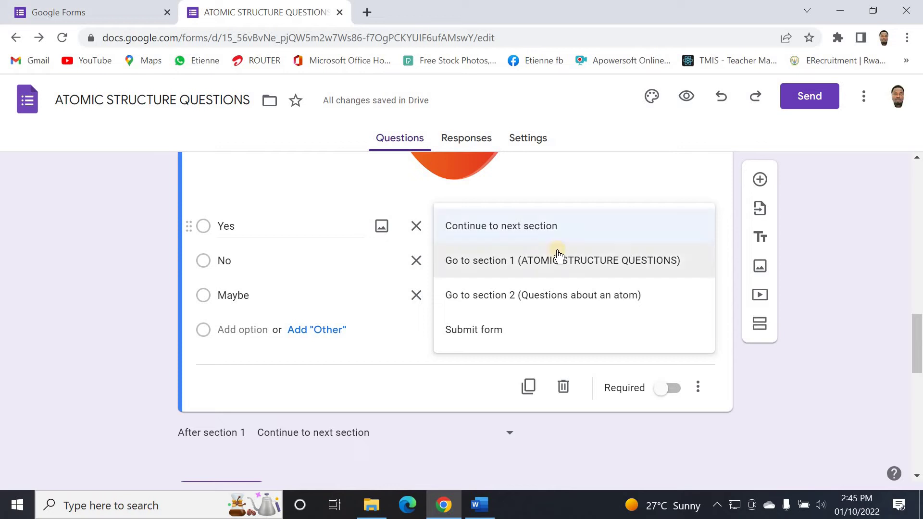
click(534, 298)
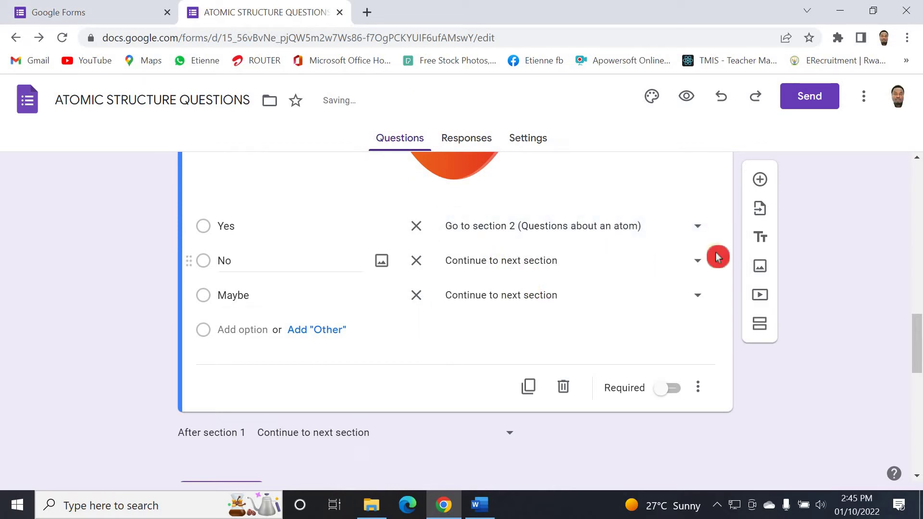
click(698, 262)
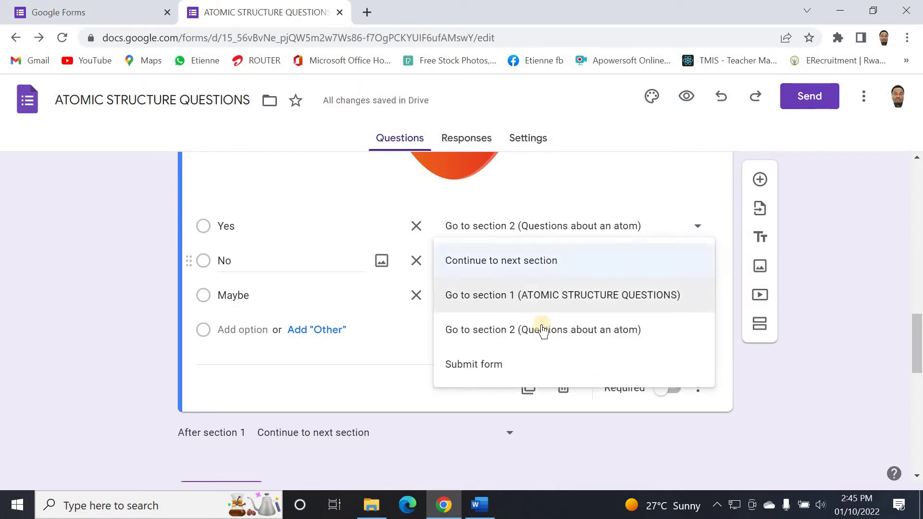
click(492, 367)
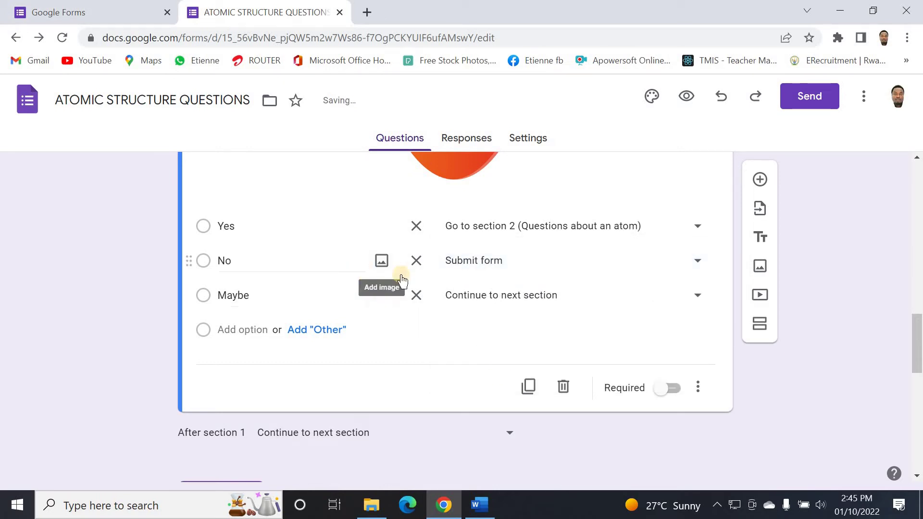
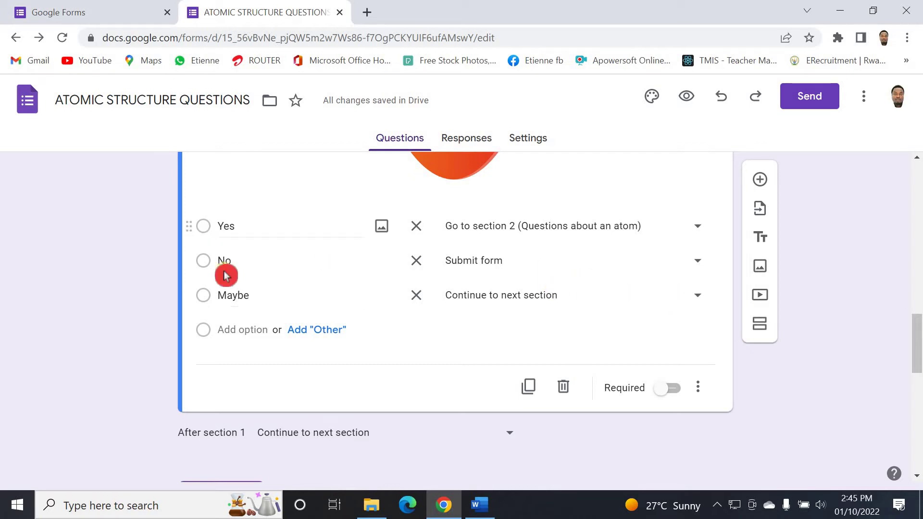
click(698, 297)
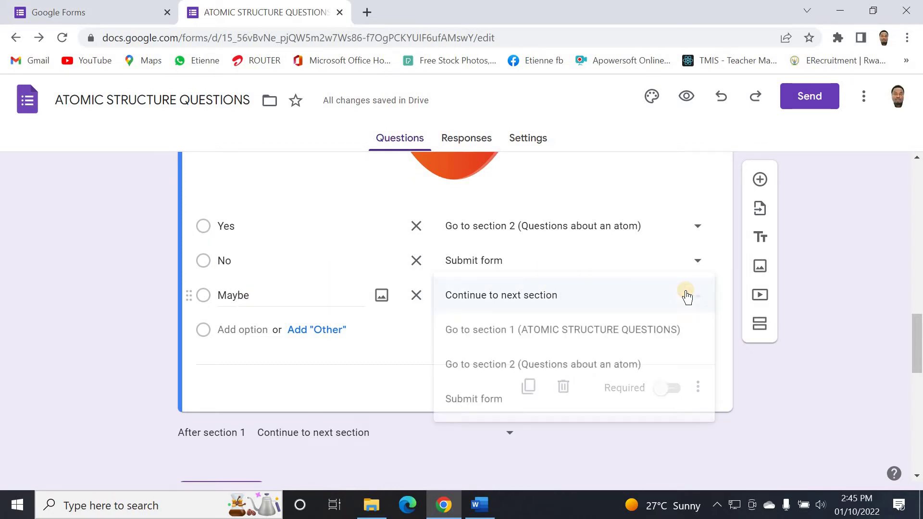
click(490, 367)
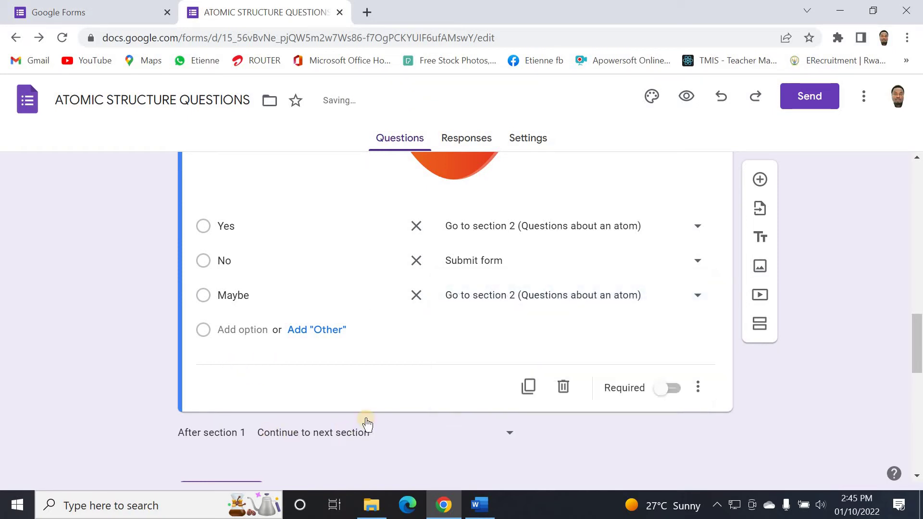
View the navigation choices available after section 1, then close the list
scroll(367, 424, down, 1)
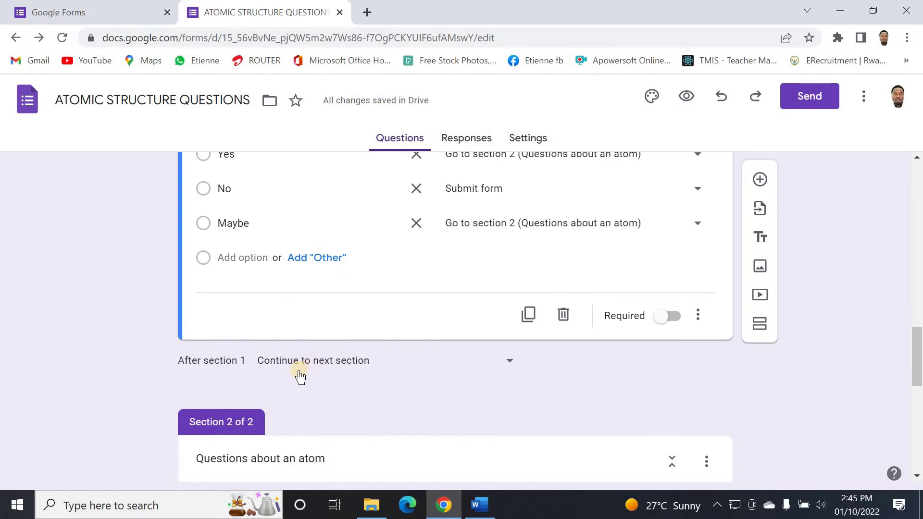
scroll(301, 373, down, 5)
scroll(309, 363, up, 5)
click(511, 362)
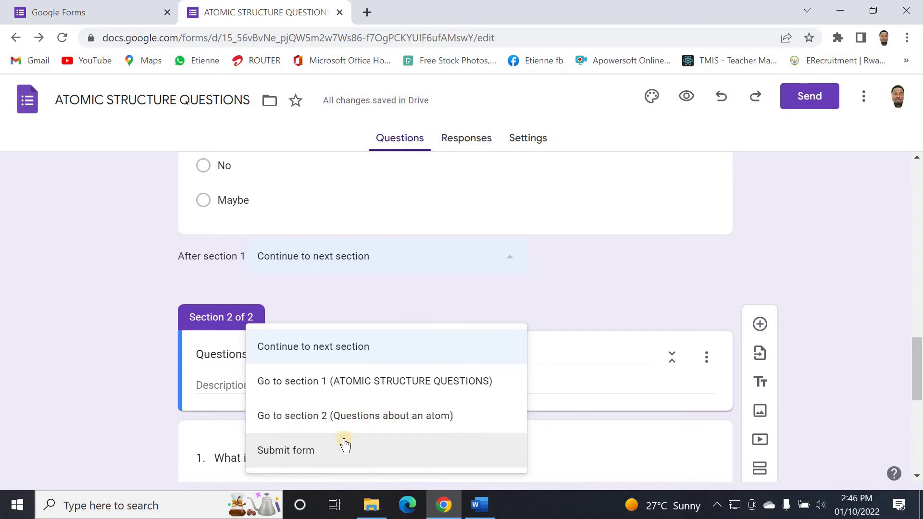
click(791, 278)
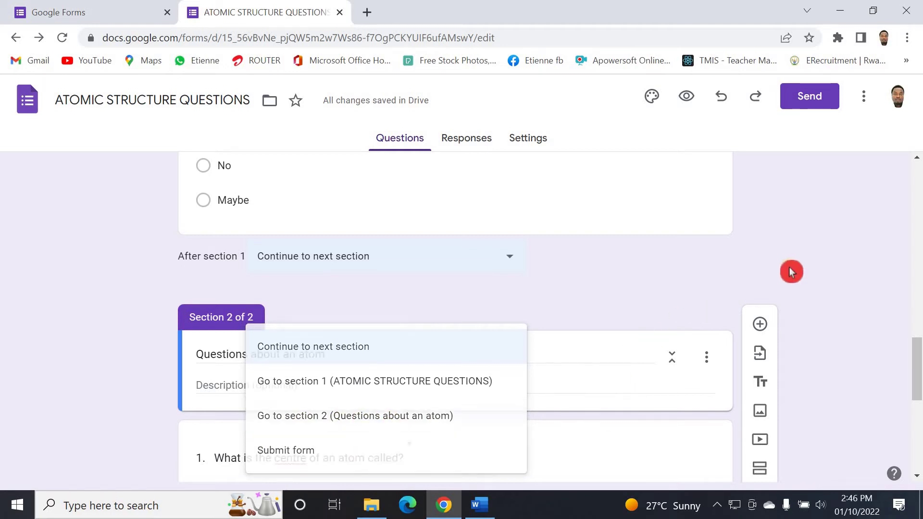
Add a new section to the form while the "Questions about an atom" section header is selected
scroll(529, 315, down, 7)
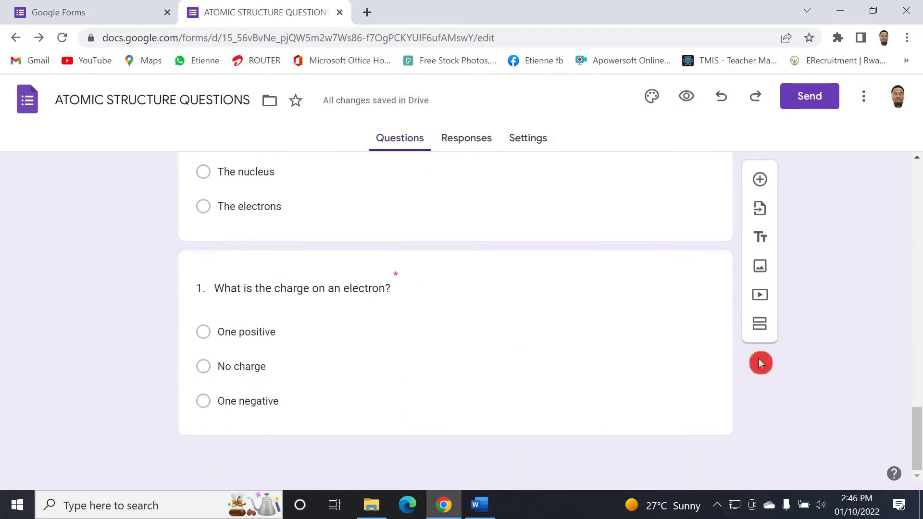
click(764, 332)
scroll(486, 364, down, 5)
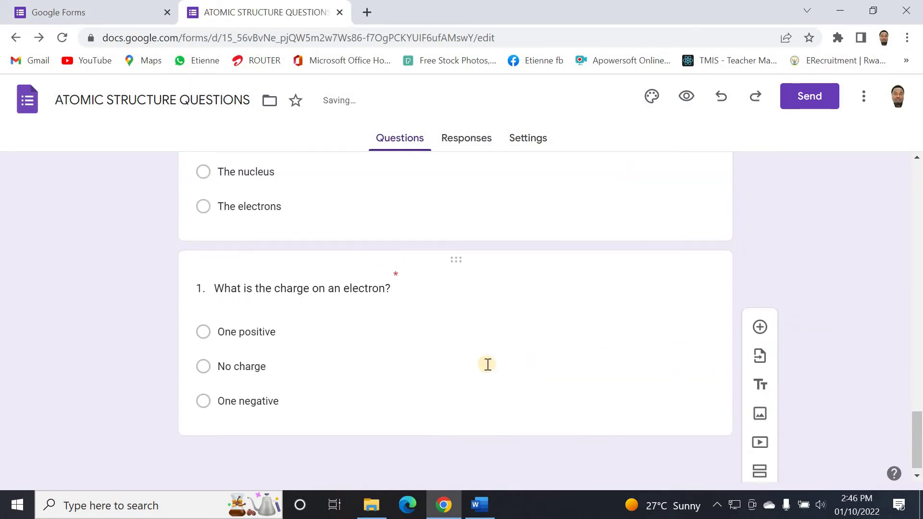
Check where the new untitled section sits relative to the section 2 header and the atom questions
scroll(489, 366, up, 10)
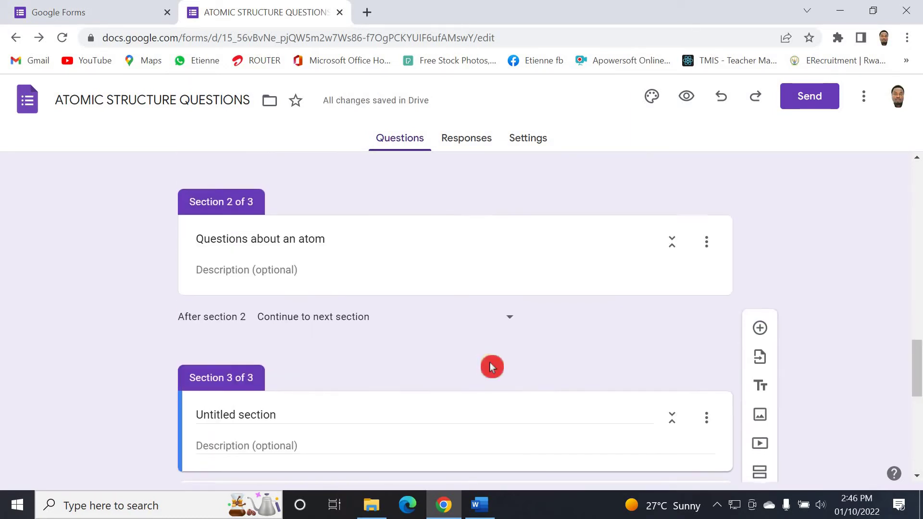
scroll(491, 368, up, 1)
scroll(491, 367, down, 1)
scroll(491, 368, up, 1)
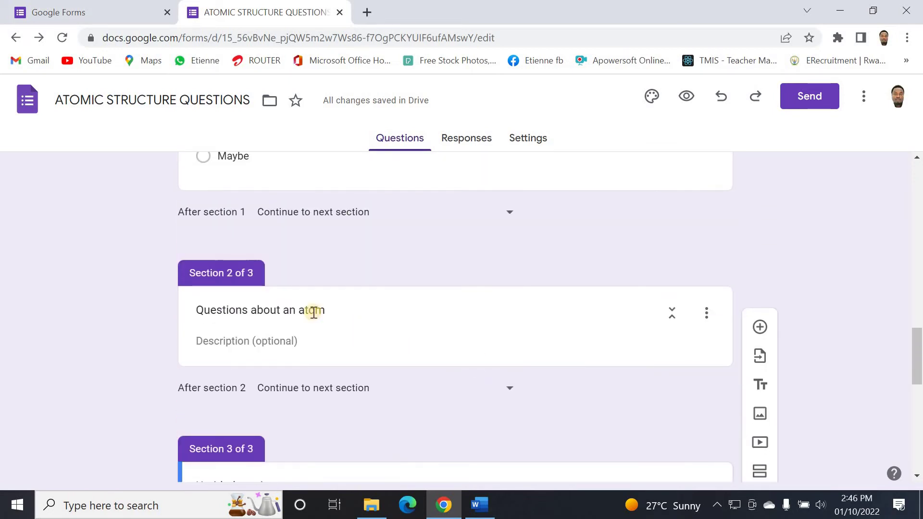
scroll(388, 335, down, 4)
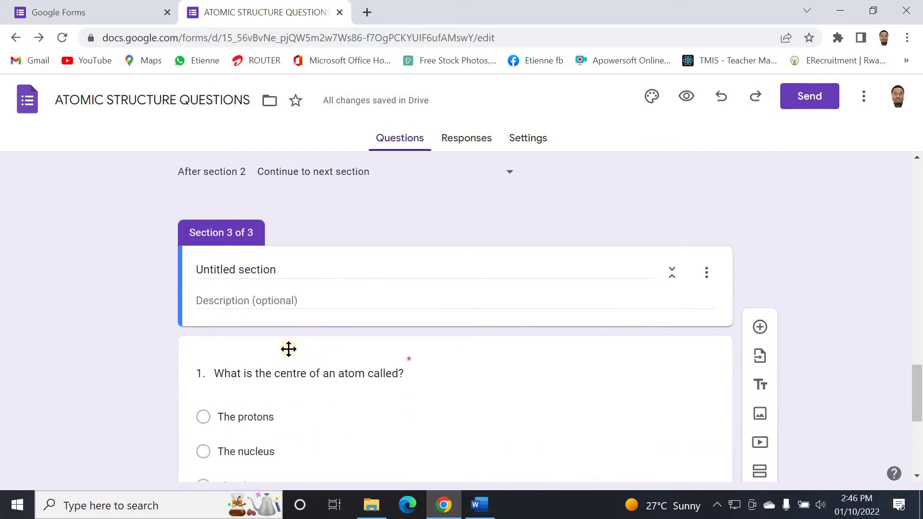
scroll(311, 323, up, 5)
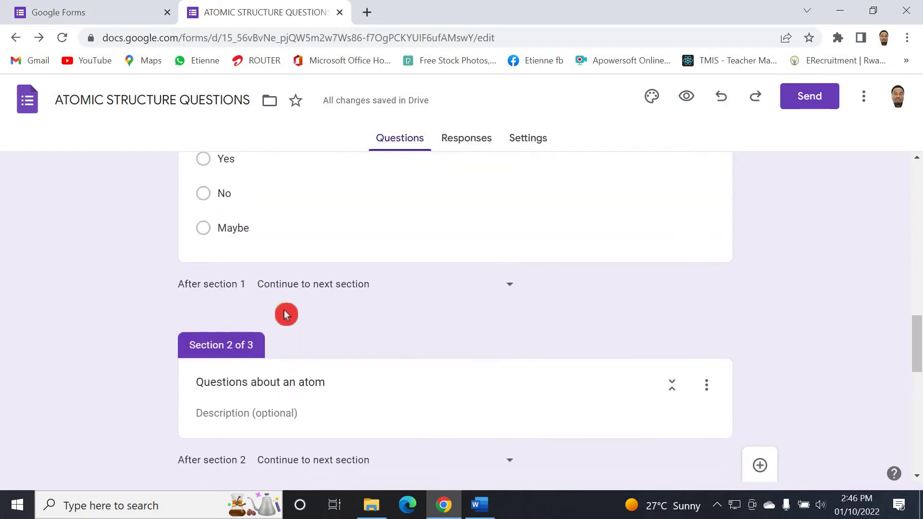
scroll(301, 369, down, 4)
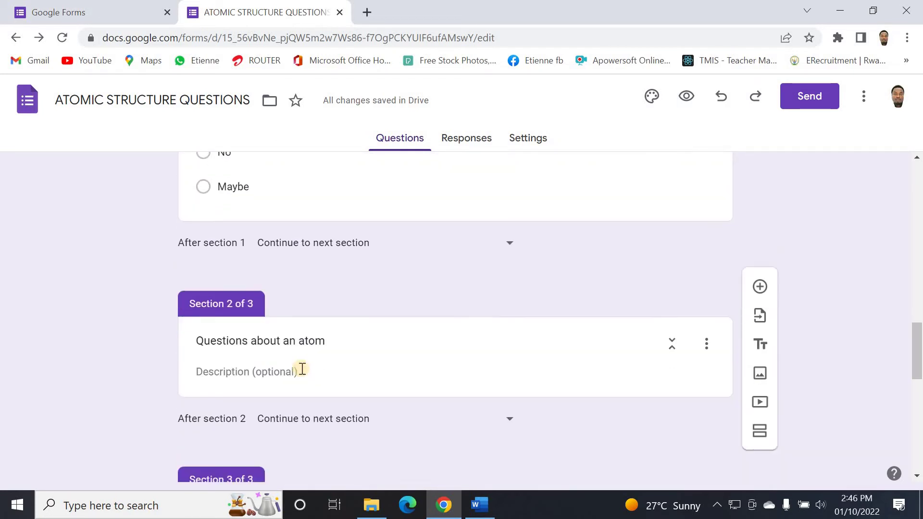
Undo the addition of the untitled section that separates the "Questions about an atom" header from the atom questions
click(292, 342)
scroll(293, 339, down, 6)
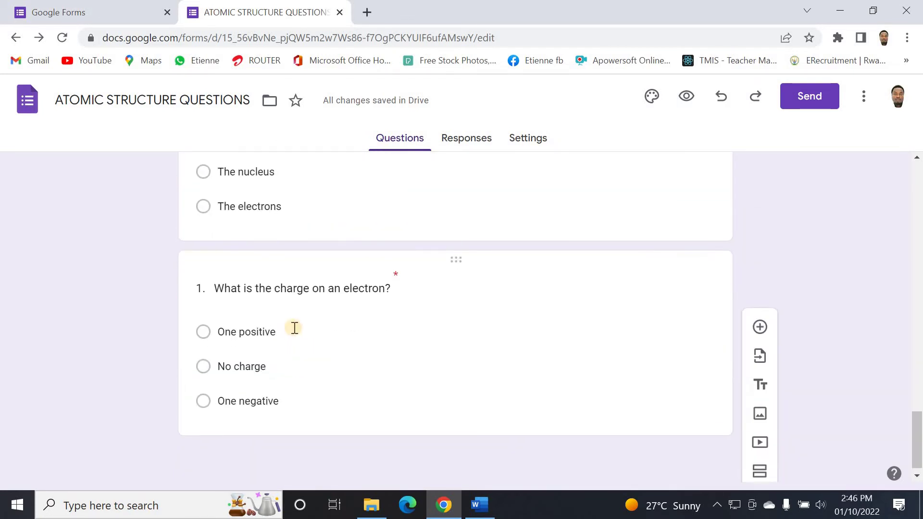
scroll(295, 325, up, 12)
scroll(294, 327, down, 5)
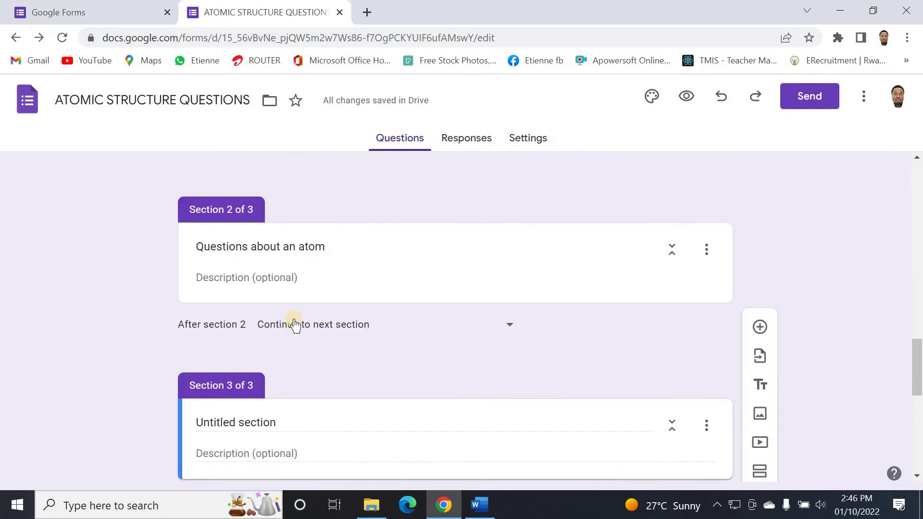
key(ctrl+z)
Add a new section directly after the question "What is the charge on an electron?" at the end of section 2
scroll(336, 309, down, 4)
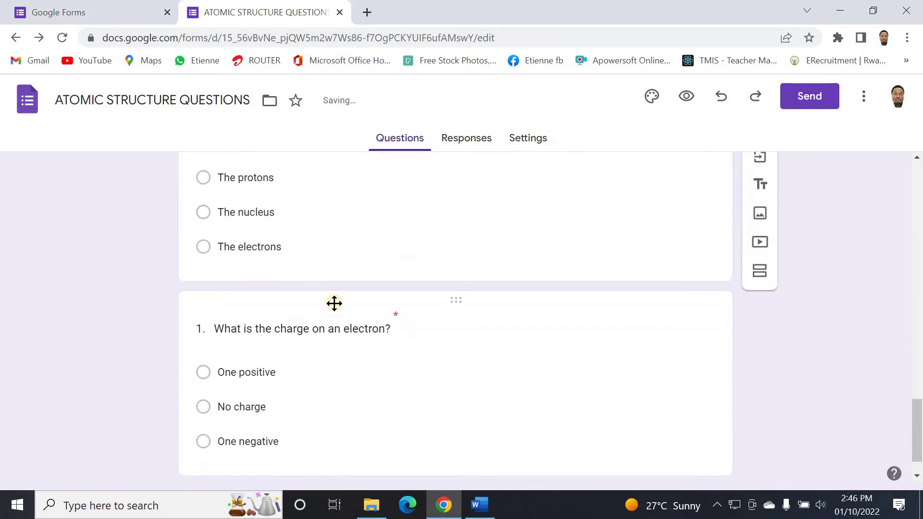
scroll(334, 303, up, 3)
scroll(333, 303, down, 4)
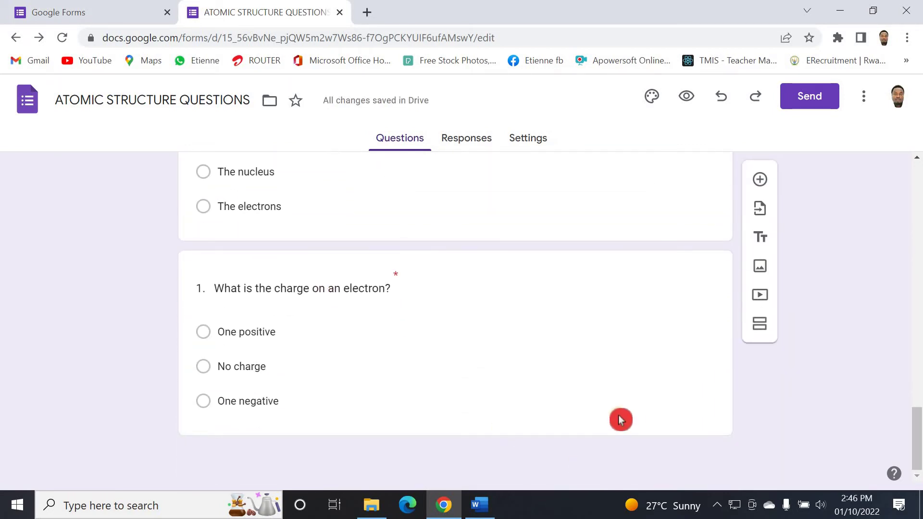
click(621, 418)
scroll(798, 365, down, 2)
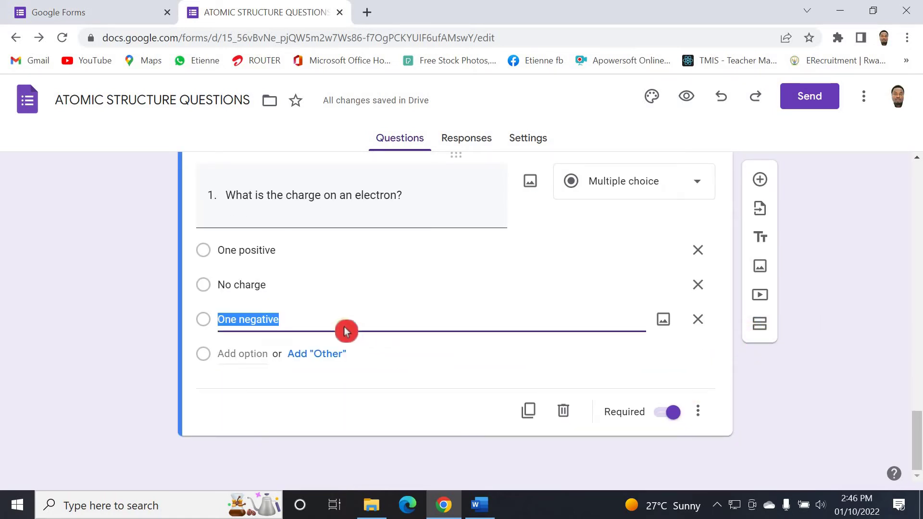
click(761, 325)
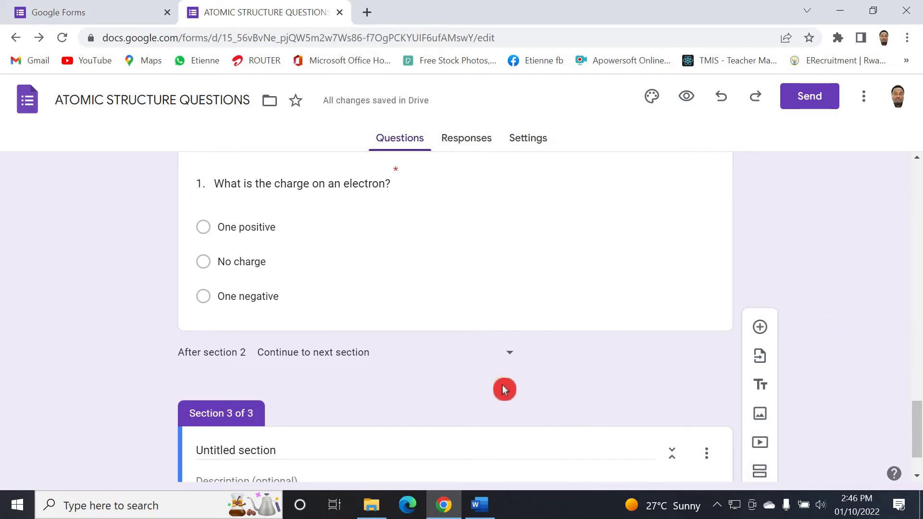
scroll(503, 384, down, 2)
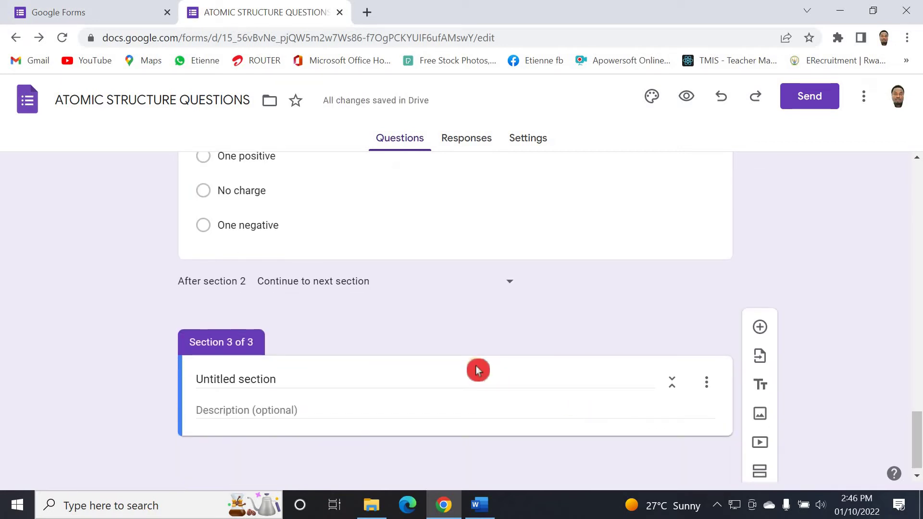
Try adding a blank question directly below the TYPE YOUR FULL NAME question and undo the addition
scroll(475, 366, up, 5)
scroll(443, 347, up, 15)
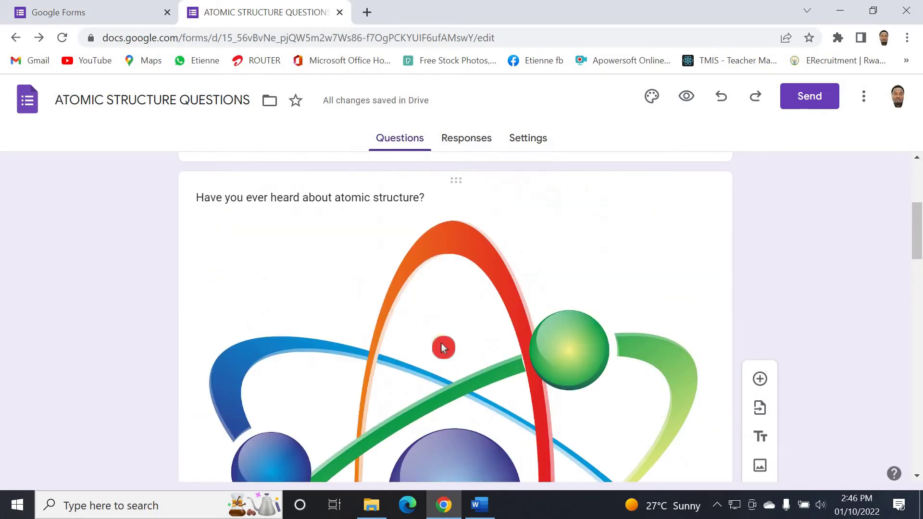
scroll(442, 338, up, 3)
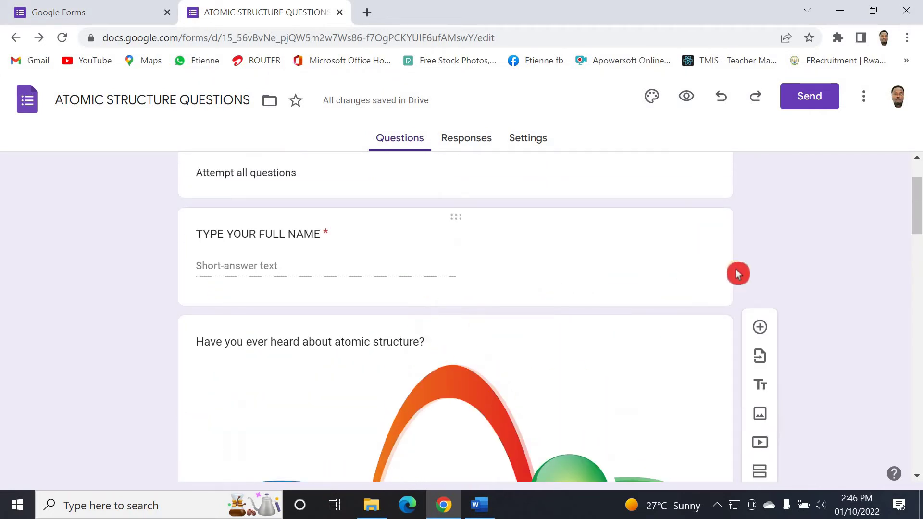
click(720, 250)
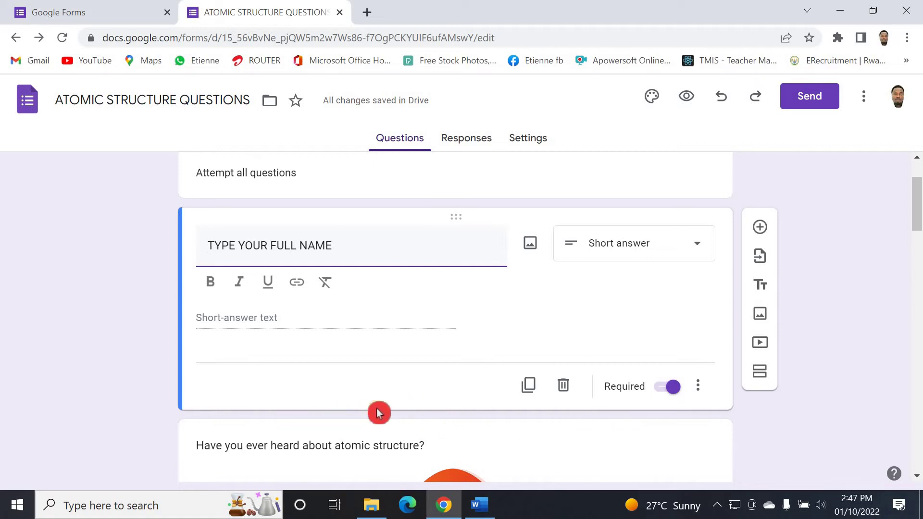
click(759, 227)
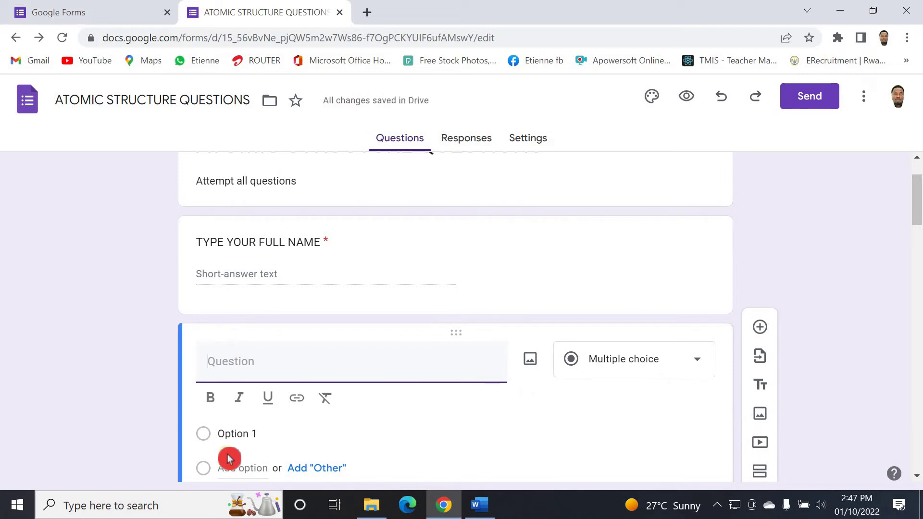
key(ctrl+z)
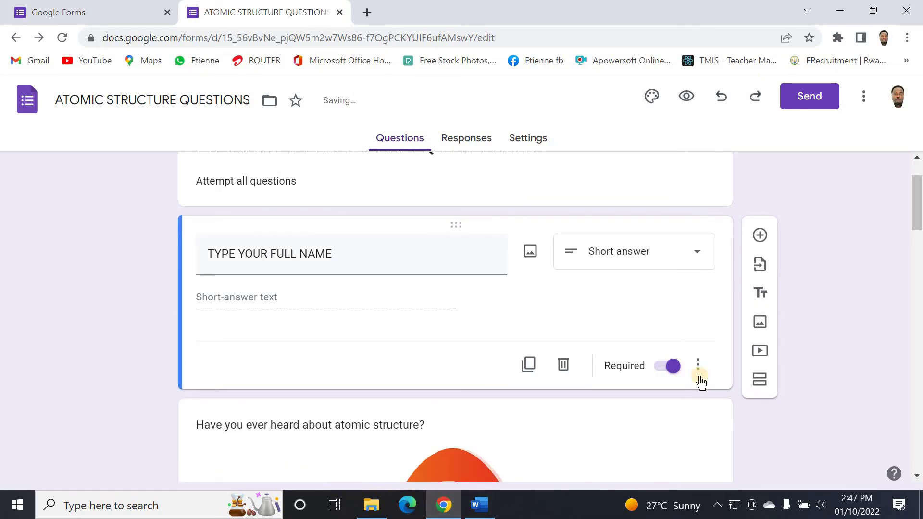
Replace the title of the untitled third section with "About atoms"
scroll(698, 384, down, 10)
scroll(700, 391, down, 10)
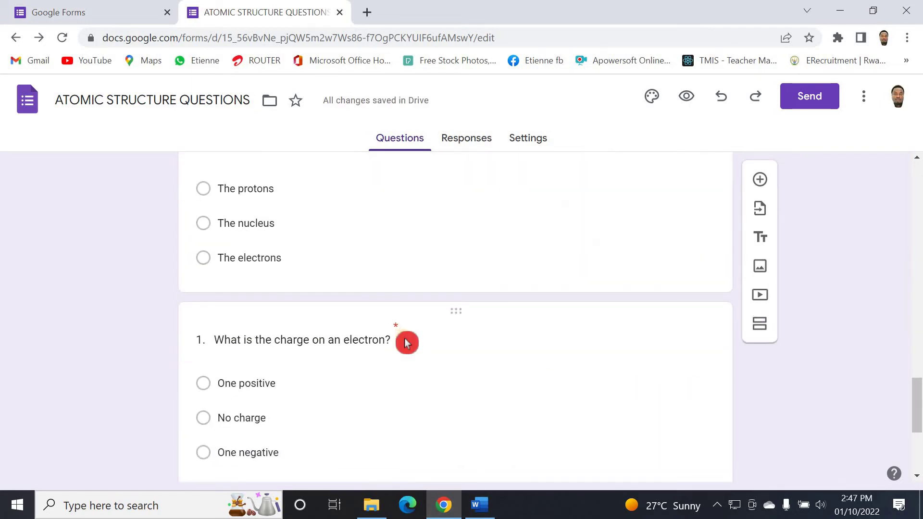
click(437, 396)
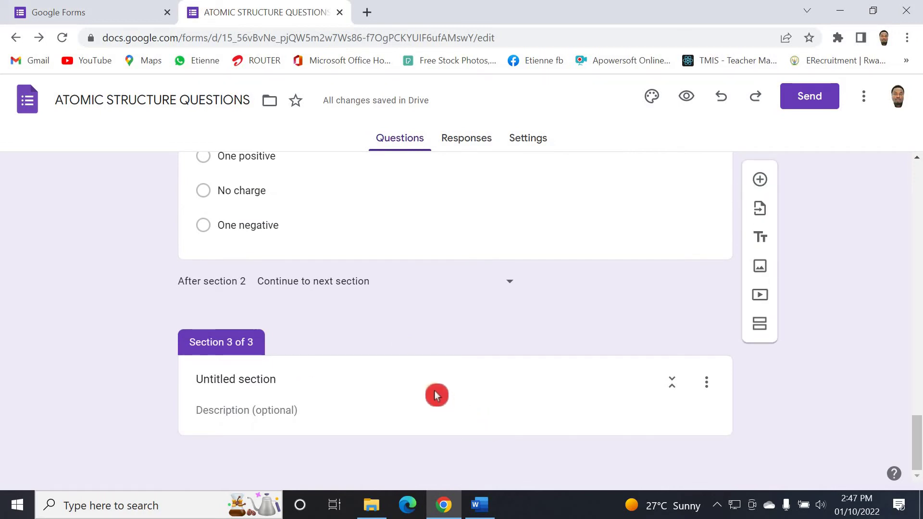
click(247, 387)
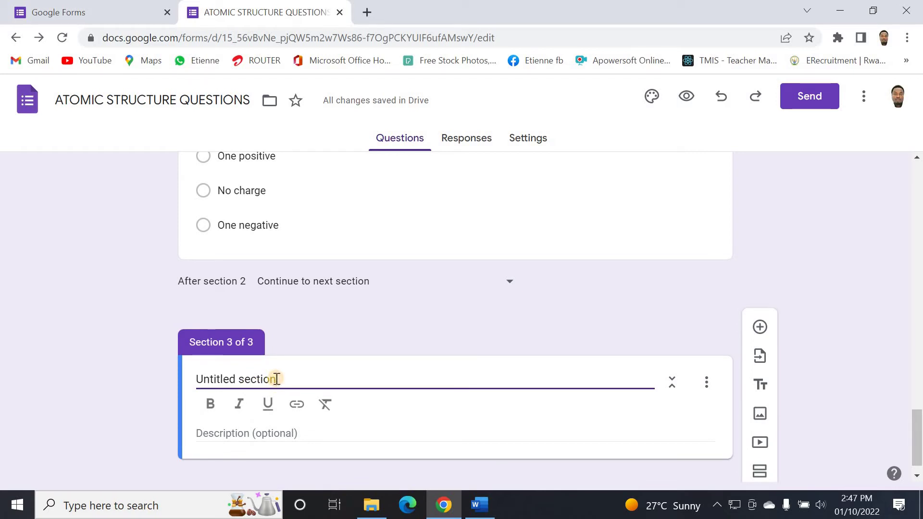
key(BackSpace)
key(BackSpace)
key(BackSpace)
key(BackSpace)
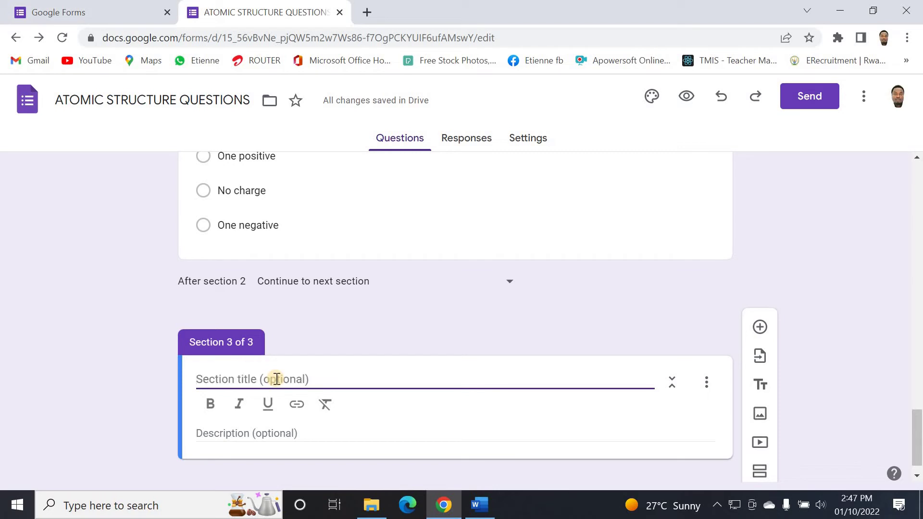
text(About atoms)
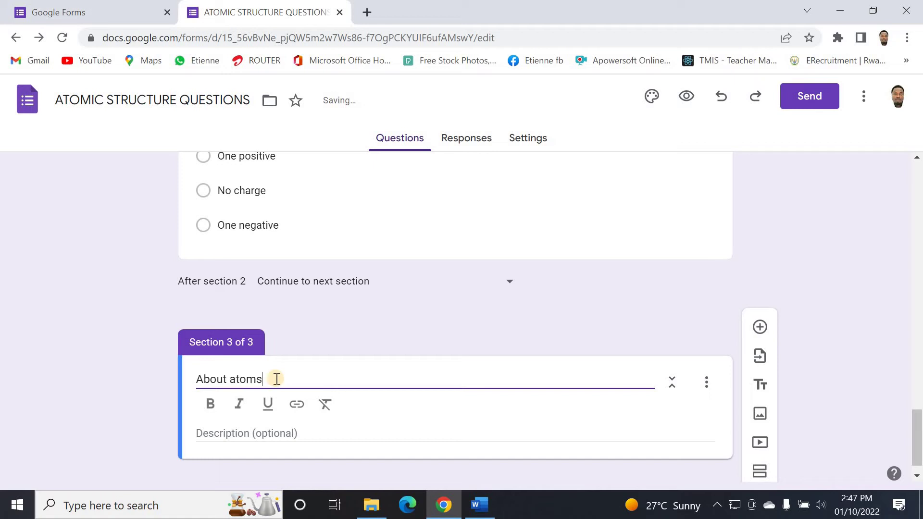
click(395, 410)
click(865, 367)
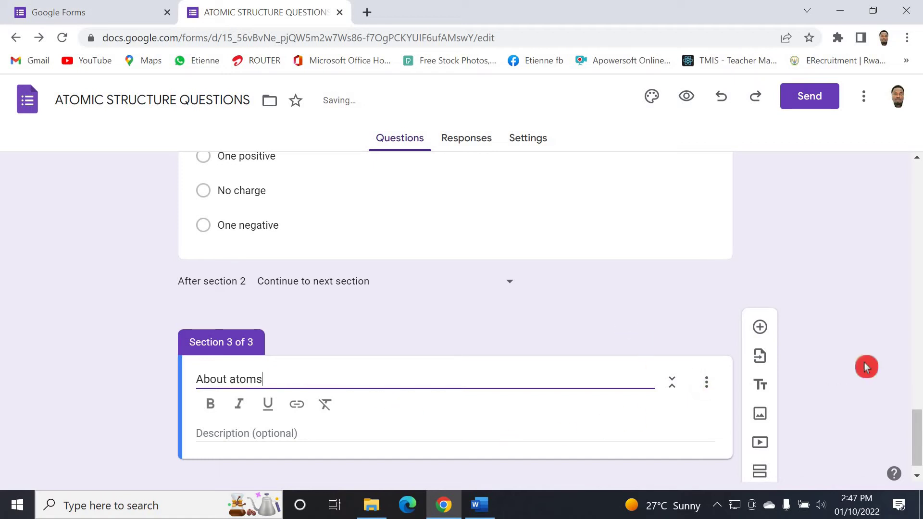
click(866, 395)
click(804, 361)
Add a new question to the "About atoms" section and set its type to Short answer
scroll(804, 361, down, 1)
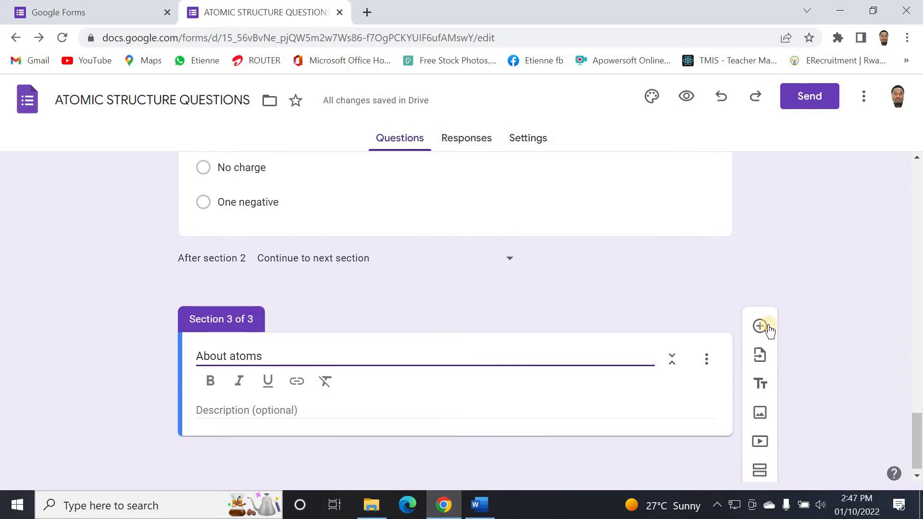
click(760, 327)
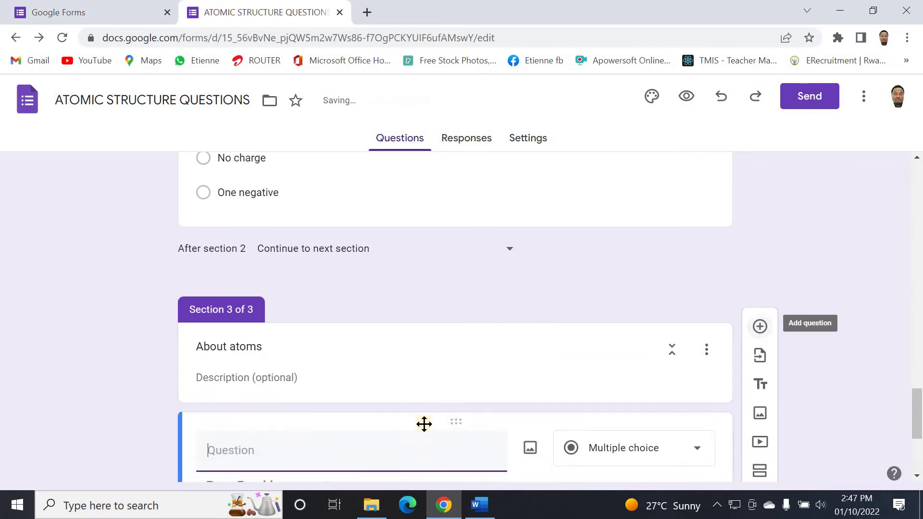
click(389, 439)
click(690, 367)
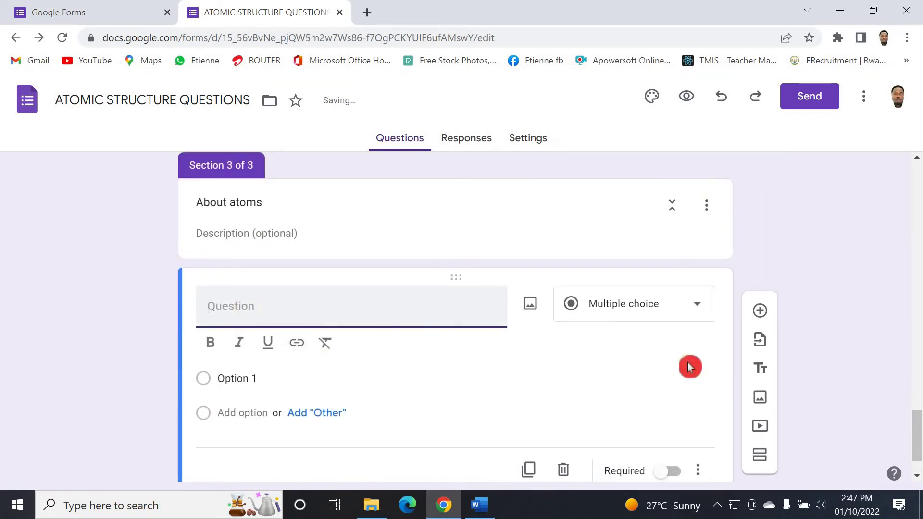
click(698, 306)
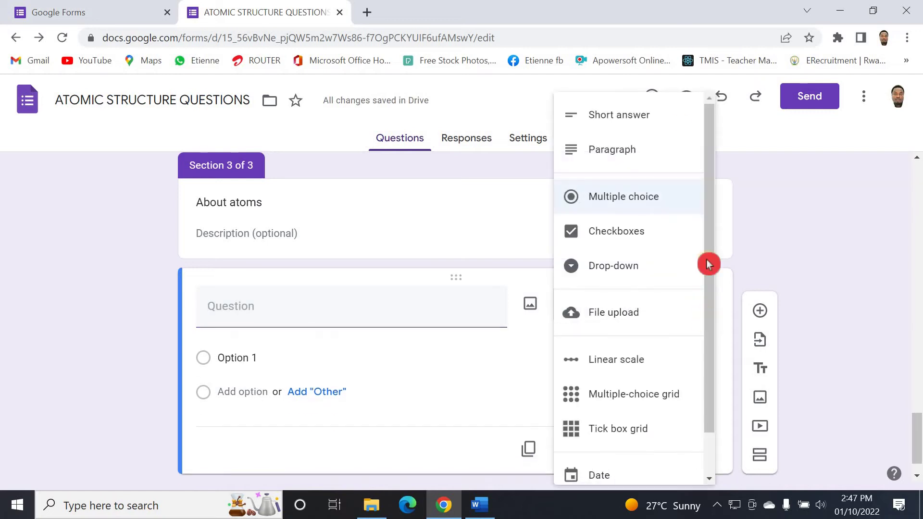
click(650, 123)
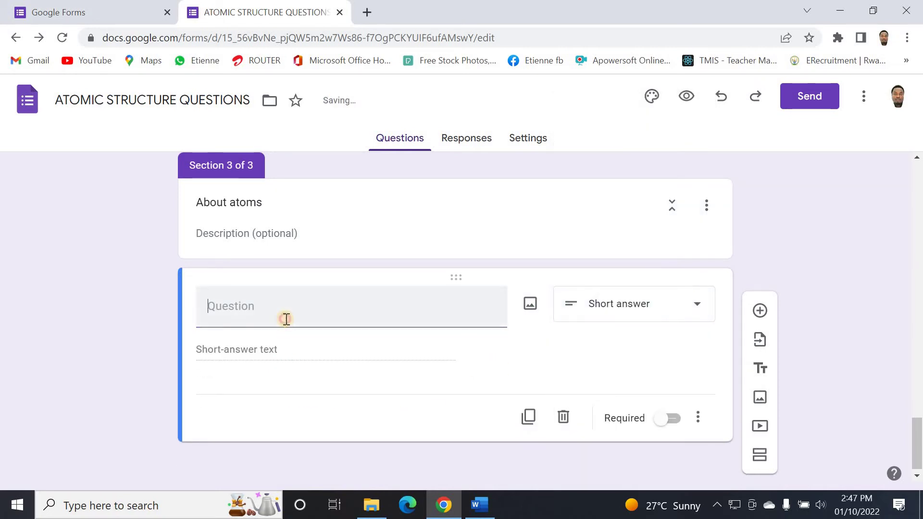
Enter "WHY?" as the text of the new short-answer question and make the question required
click(286, 319)
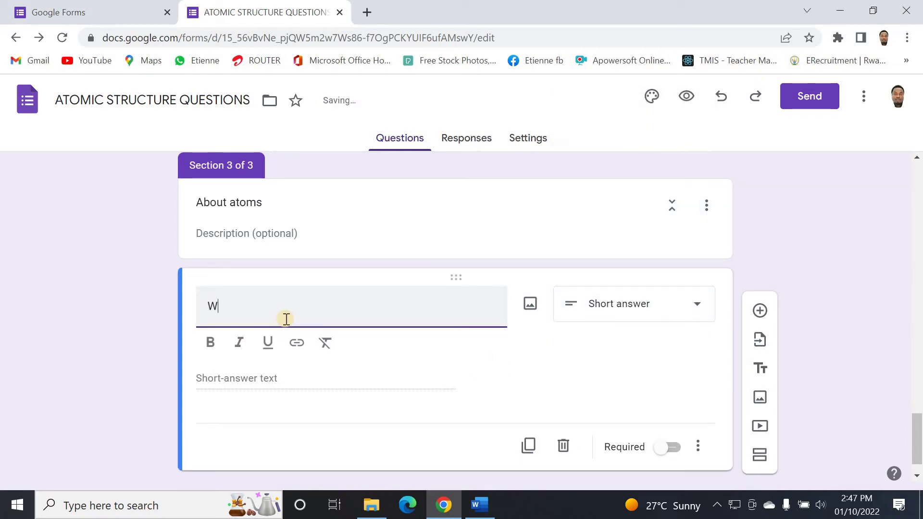
click(287, 323)
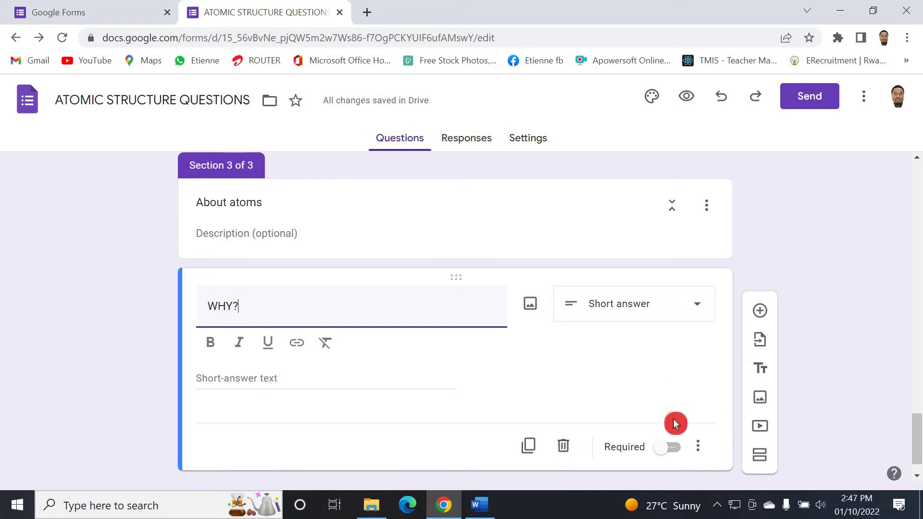
click(675, 453)
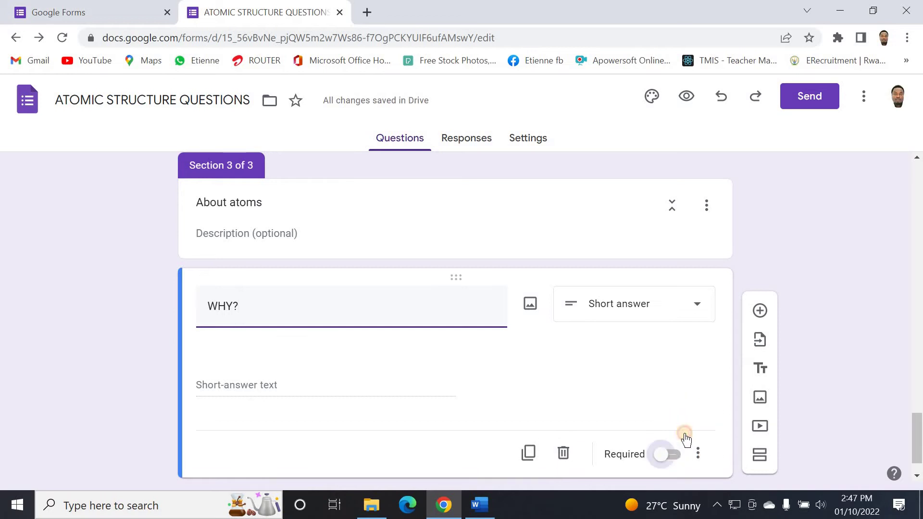
click(672, 422)
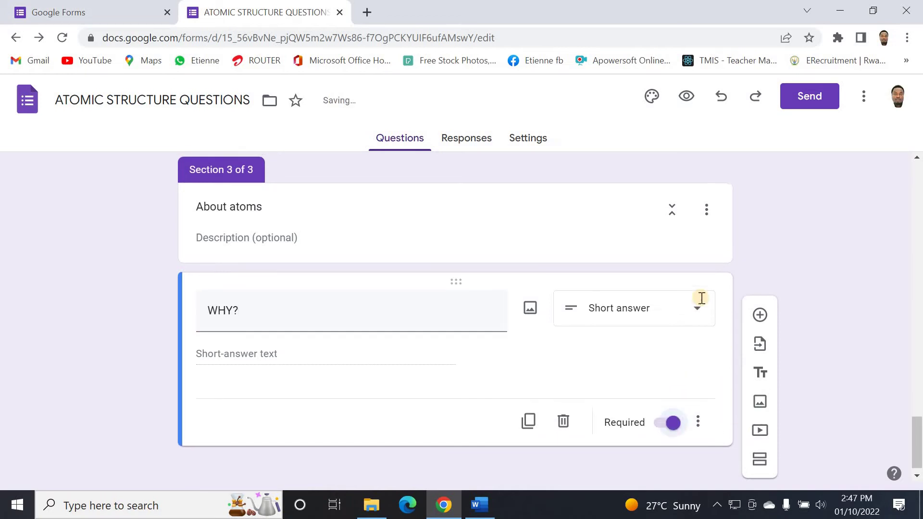
Route the No answer of the "Have you ever heard about atomic structure?" question to section 3 (About atoms)
scroll(692, 297, up, 3)
scroll(330, 303, up, 10)
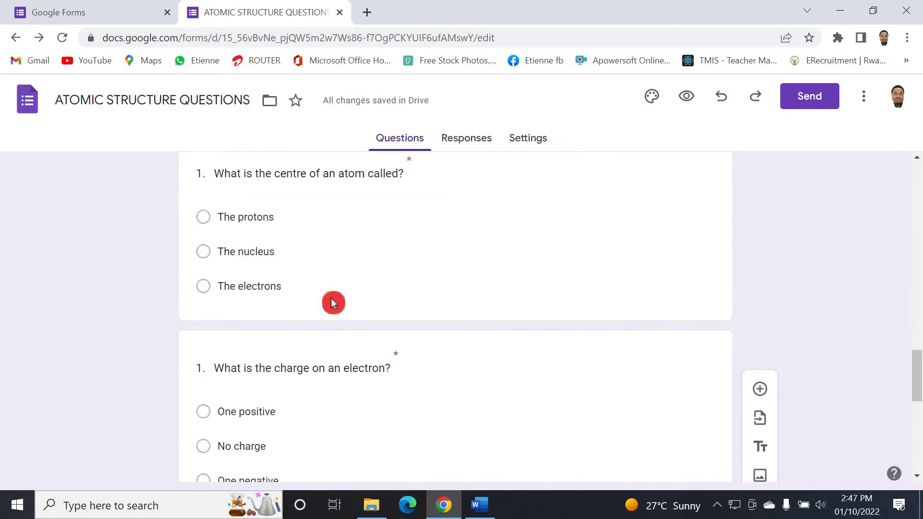
scroll(327, 294, up, 5)
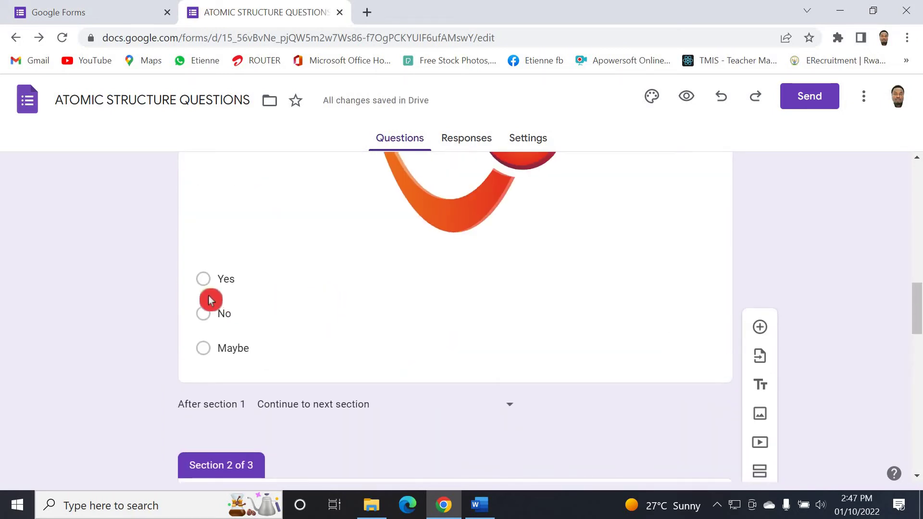
click(332, 316)
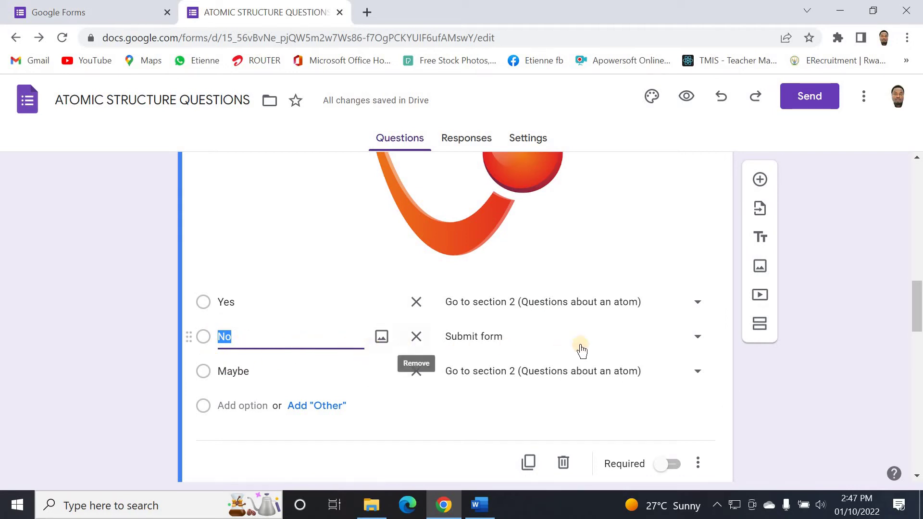
click(699, 337)
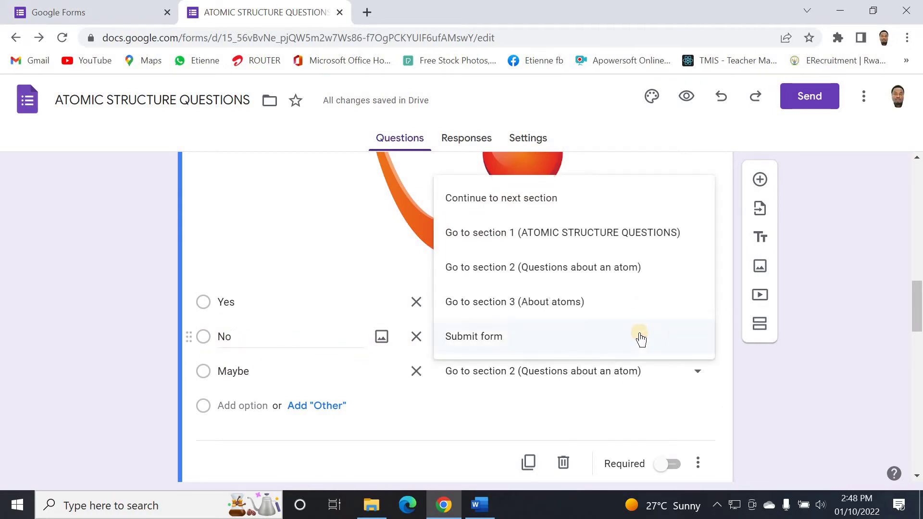
click(505, 308)
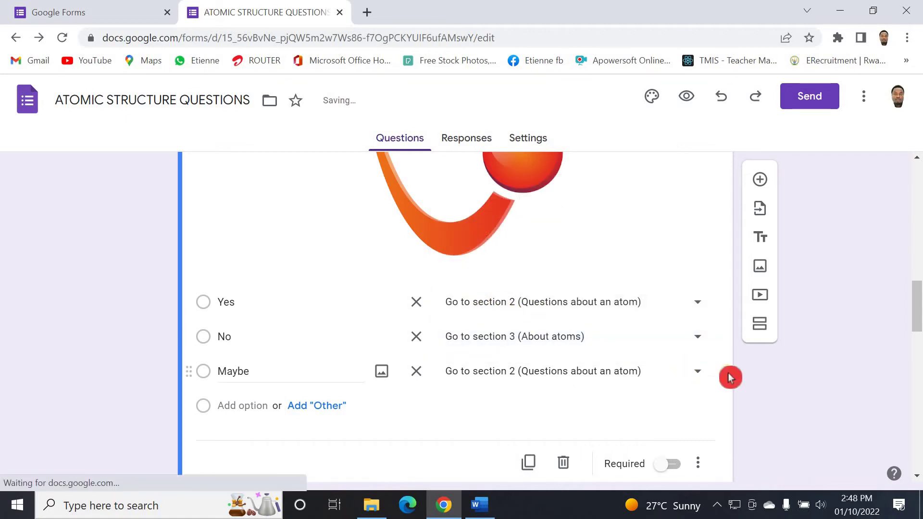
Check the "About atoms" section, open the form's preview and look over its first page
scroll(728, 373, down, 20)
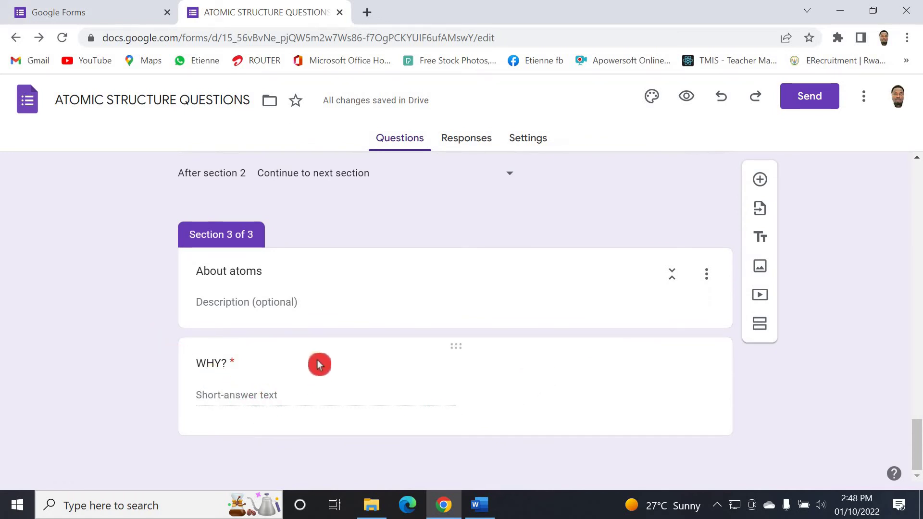
click(688, 98)
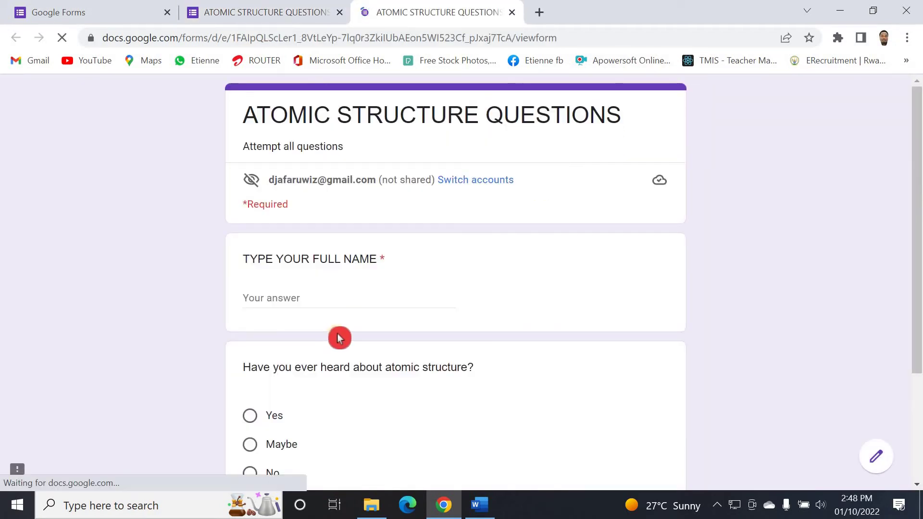
scroll(343, 332, down, 3)
scroll(313, 303, up, 3)
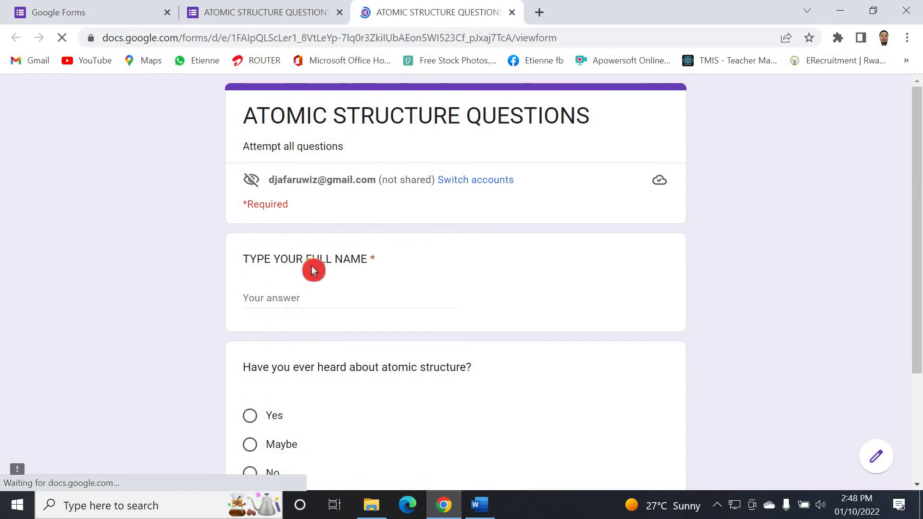
In the preview, answer Yes to the atomic structure question, enter ABC as the full name and continue to the following section
scroll(330, 332, down, 3)
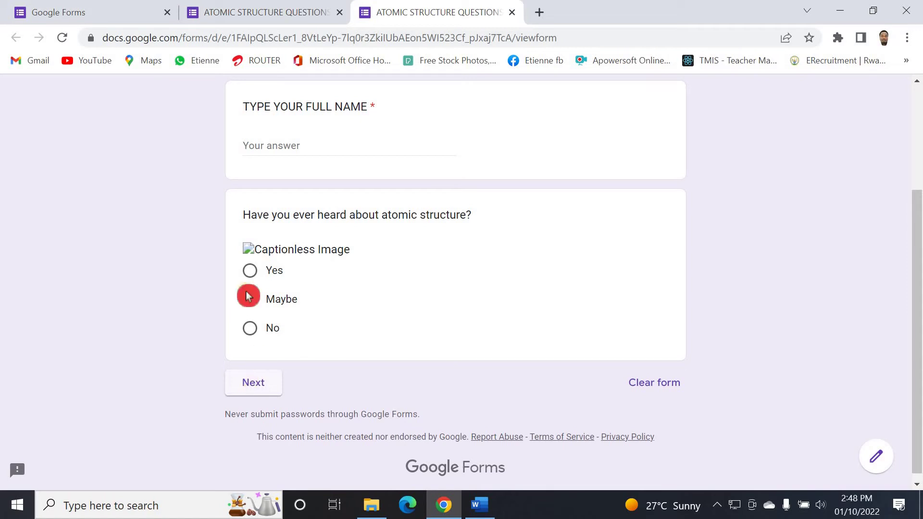
click(249, 273)
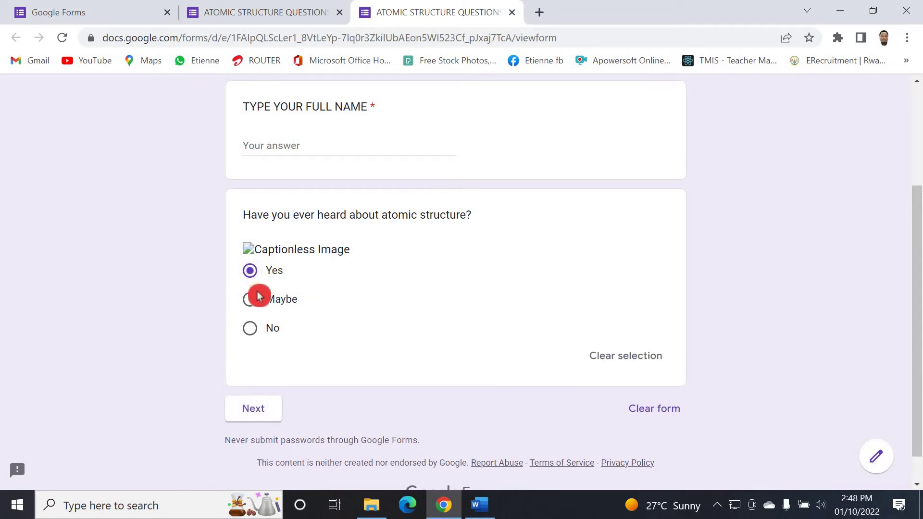
click(255, 409)
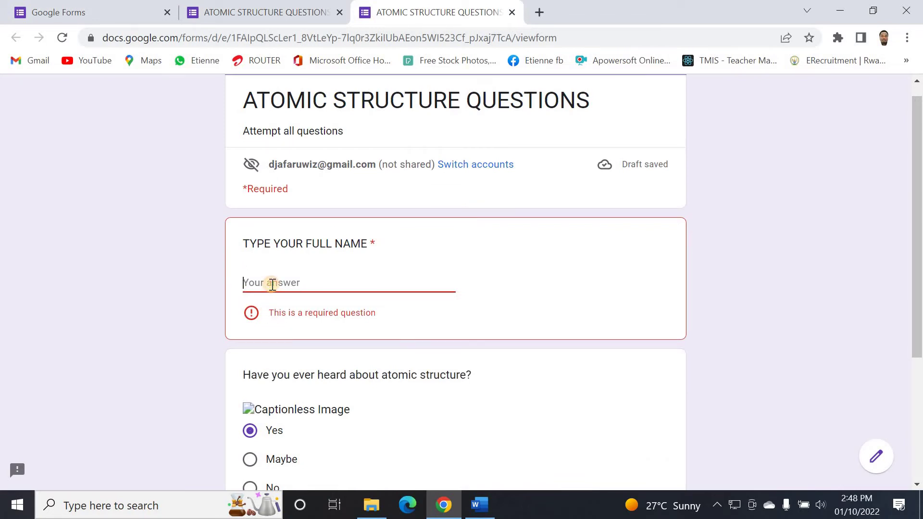
text(ABC)
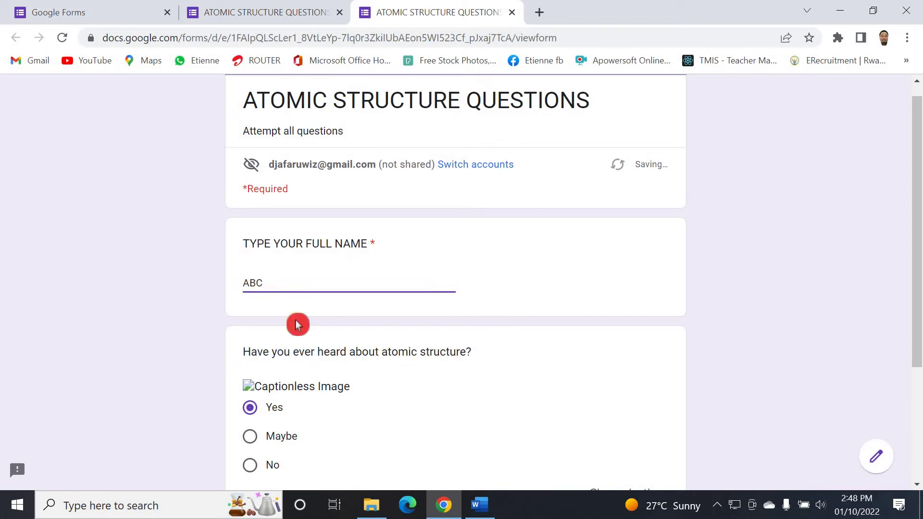
scroll(370, 436, down, 3)
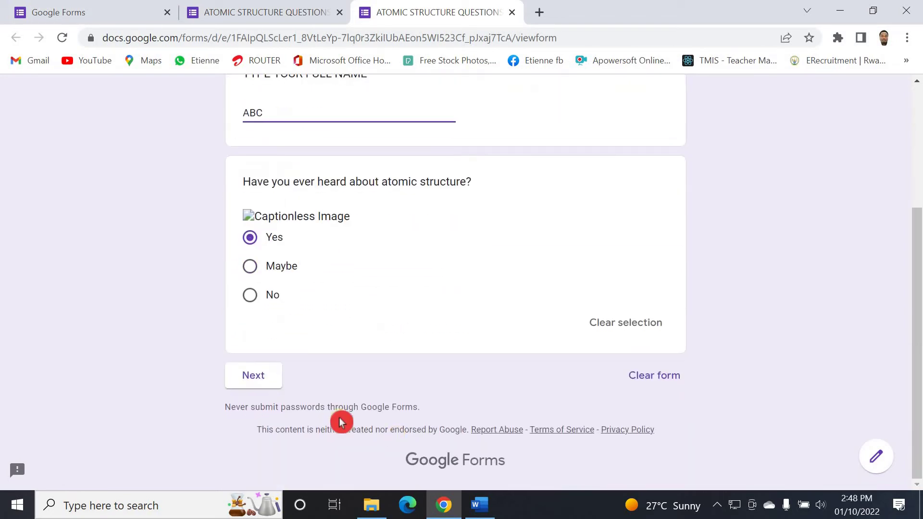
click(257, 375)
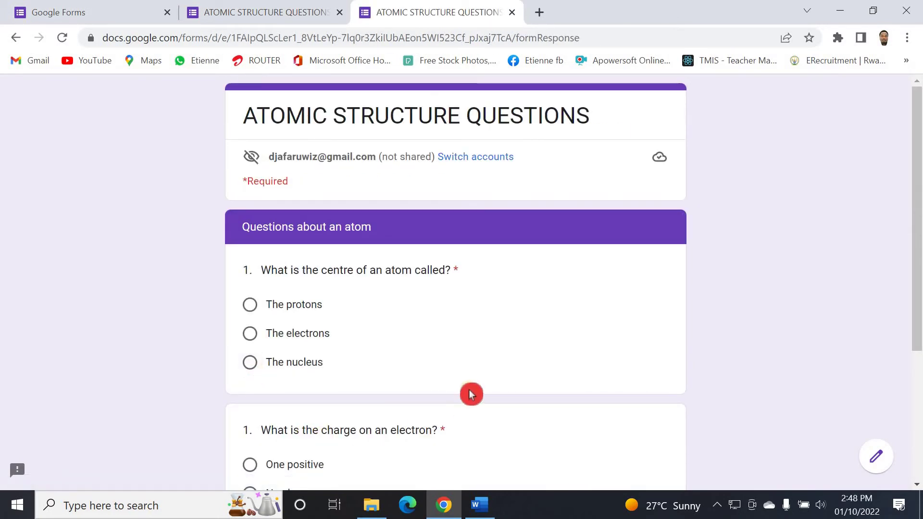
Look over both questions and their answer options in the "Questions about an atom" section of the preview
scroll(404, 323, down, 1)
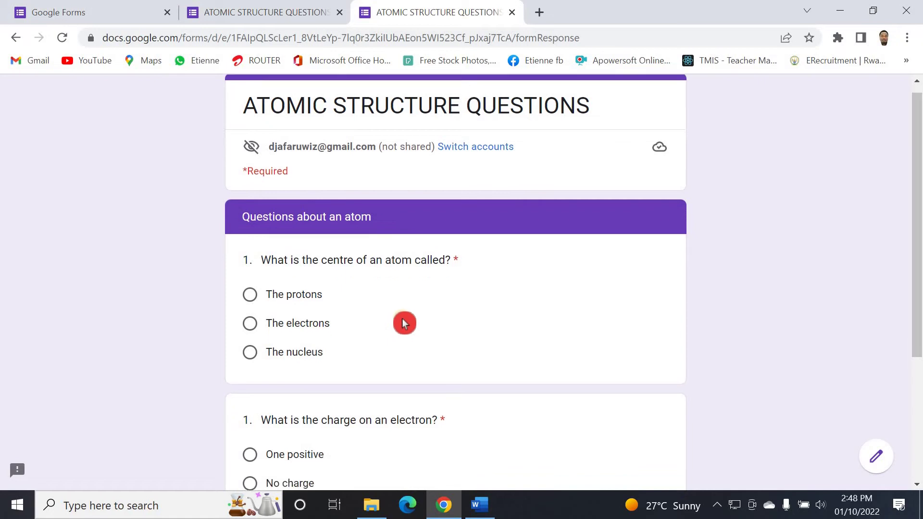
scroll(404, 323, down, 3)
scroll(375, 184, up, 2)
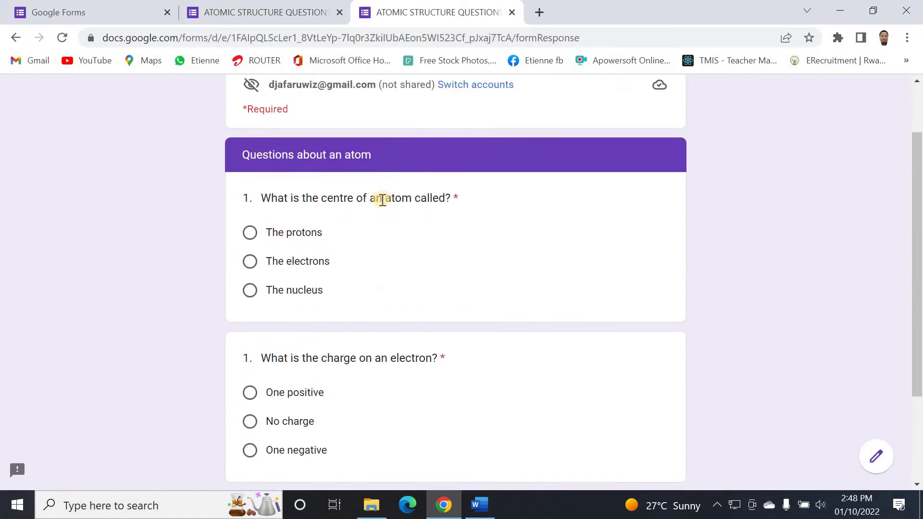
scroll(325, 248, down, 3)
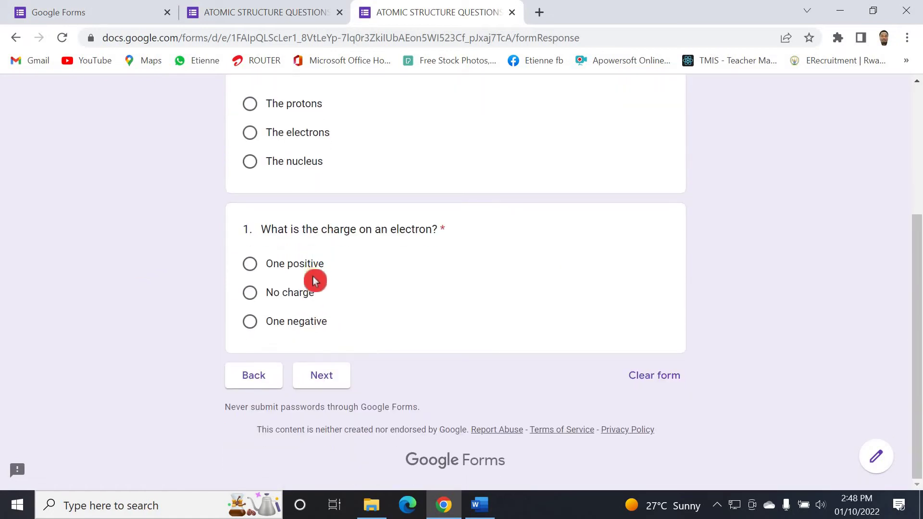
scroll(321, 215, up, 3)
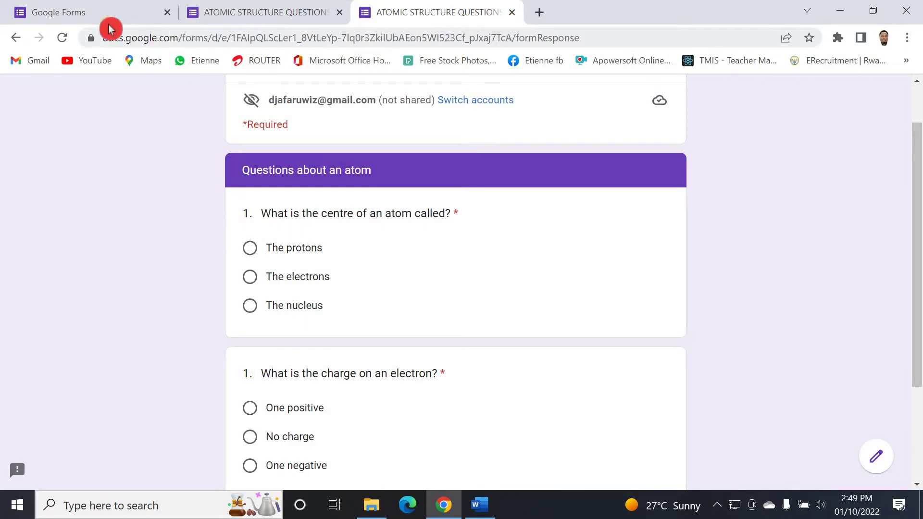
Return to the preview's first page, choose No, continue to the "About atoms" section, and close the preview
click(16, 38)
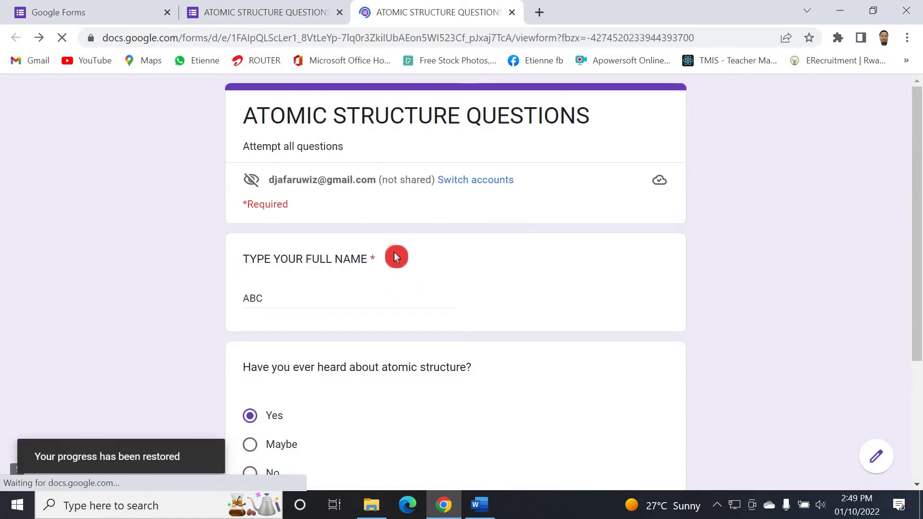
scroll(413, 254, down, 4)
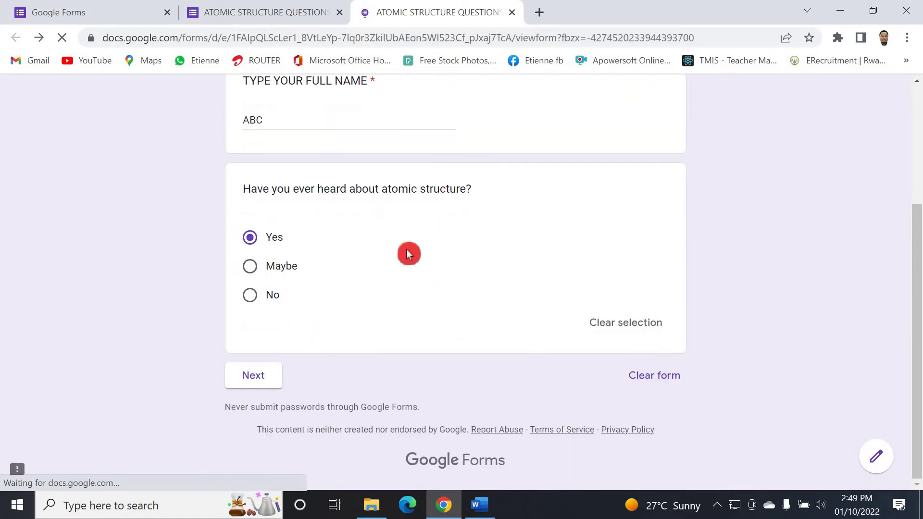
click(251, 296)
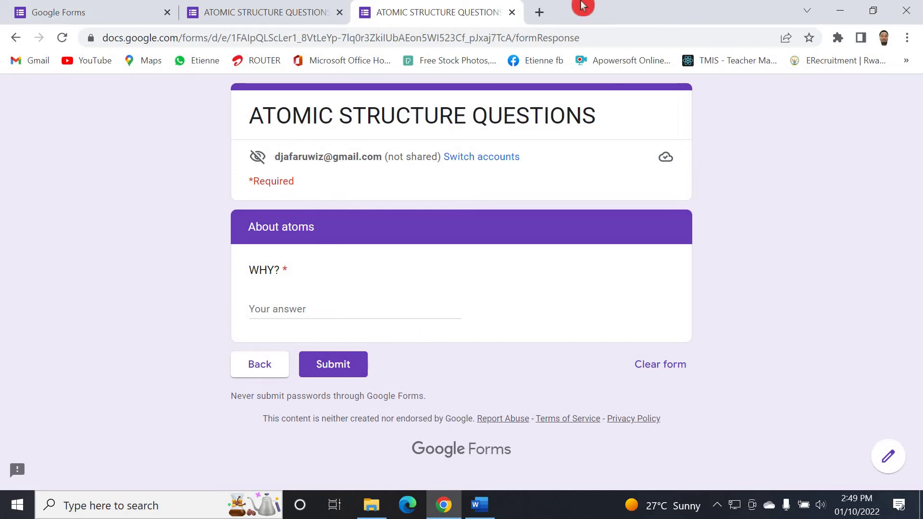
click(513, 12)
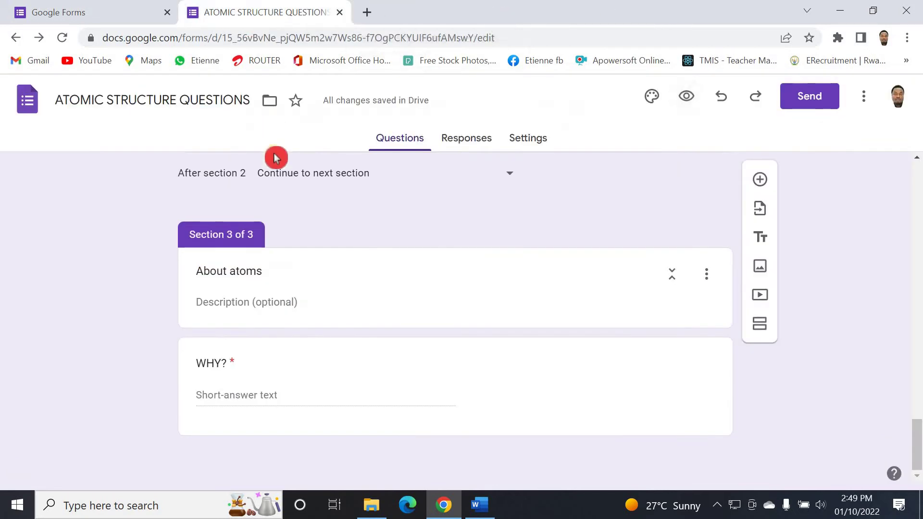
Try to add a new question below the "WHY?" question in the "About atoms" section
scroll(373, 318, up, 5)
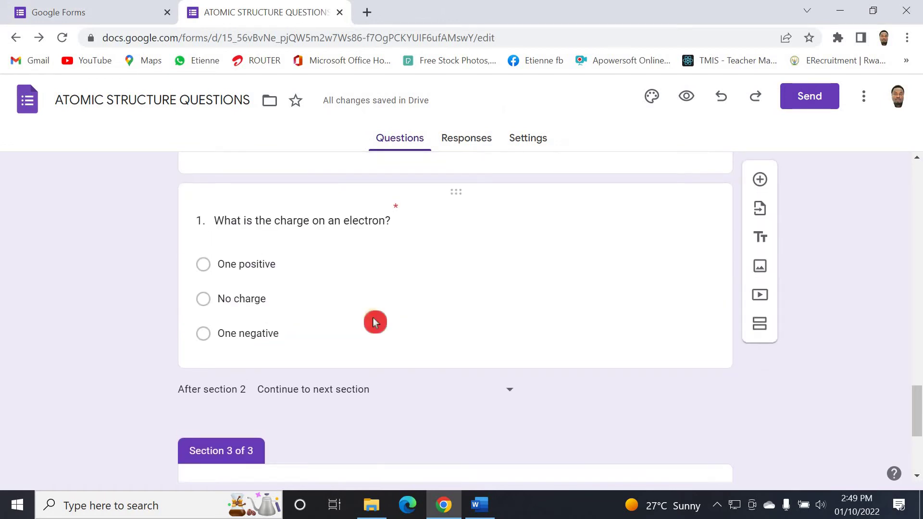
scroll(373, 319, down, 5)
click(320, 374)
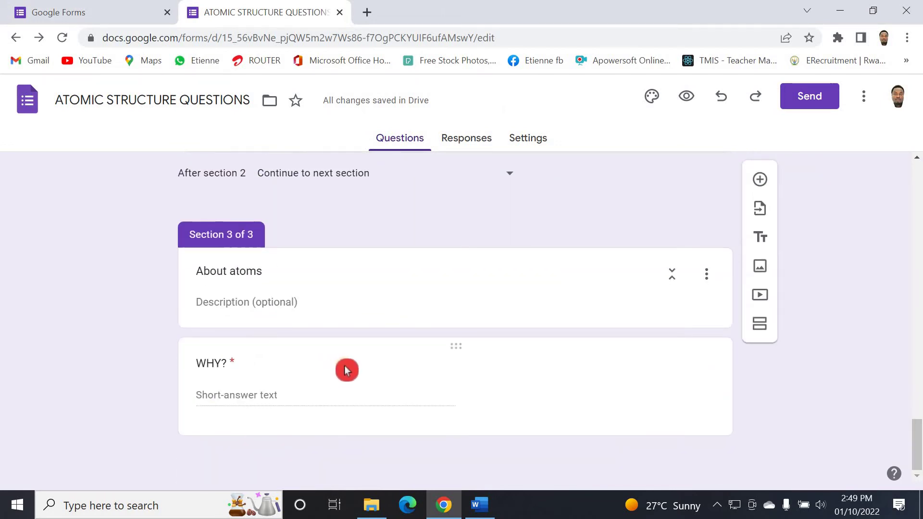
click(758, 181)
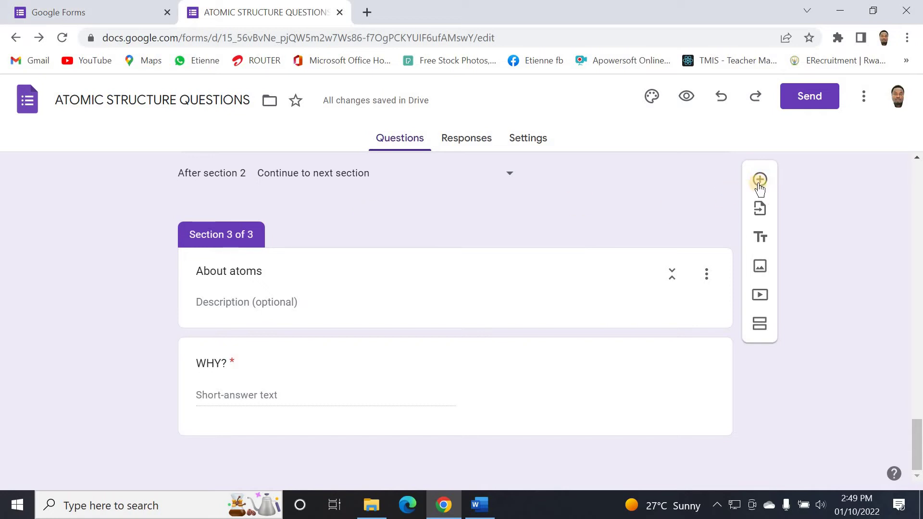
click(760, 180)
scroll(413, 306, down, 3)
scroll(416, 306, up, 2)
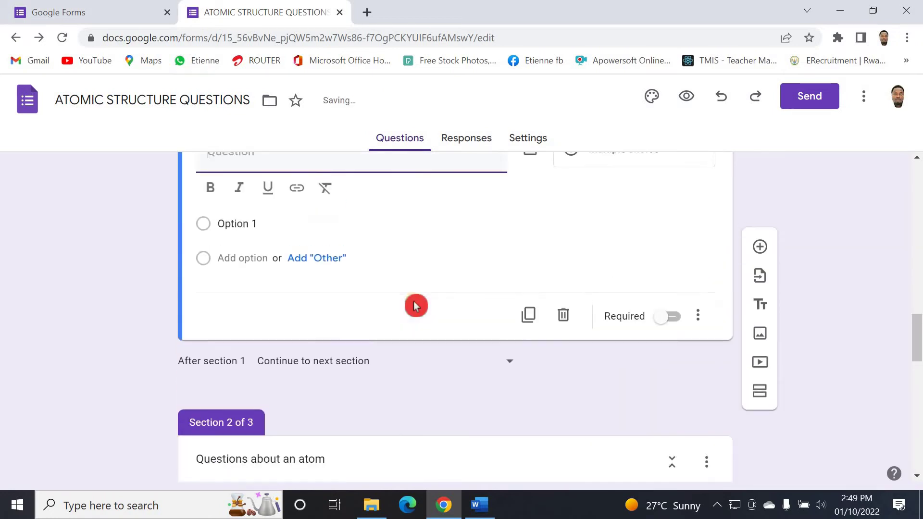
Select the "WHY?" question in section 3 and add a new question directly beneath it
scroll(414, 302, down, 9)
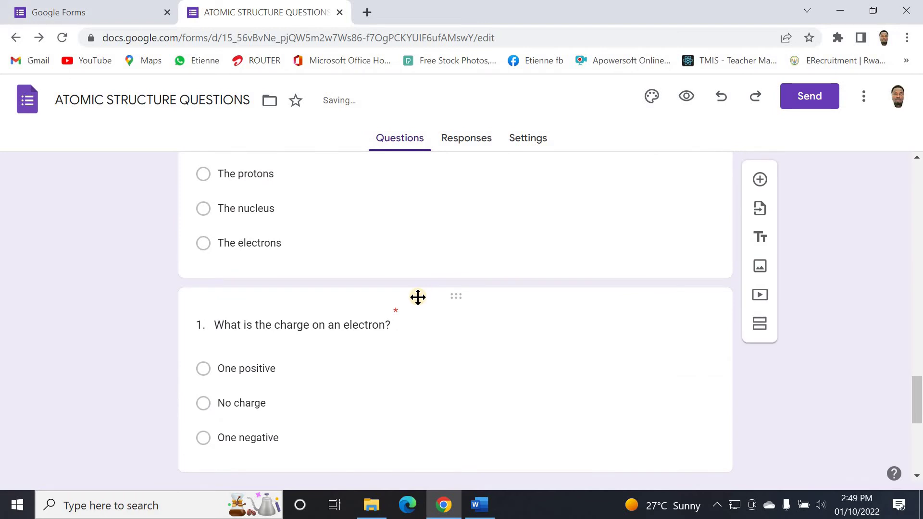
scroll(417, 296, down, 3)
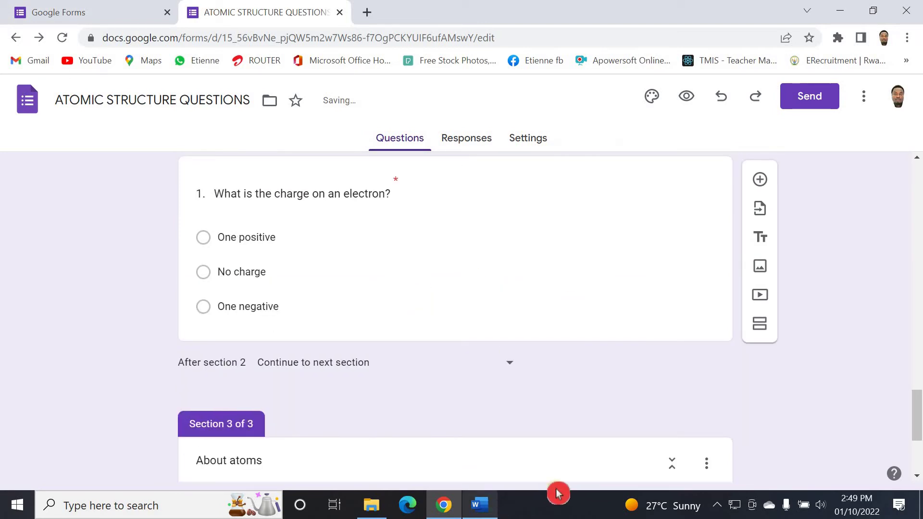
scroll(659, 442, down, 4)
click(457, 406)
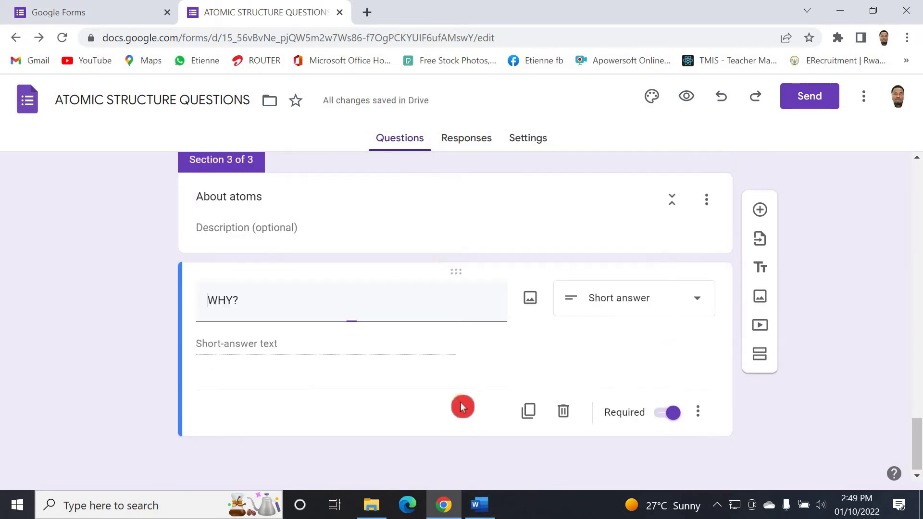
click(760, 280)
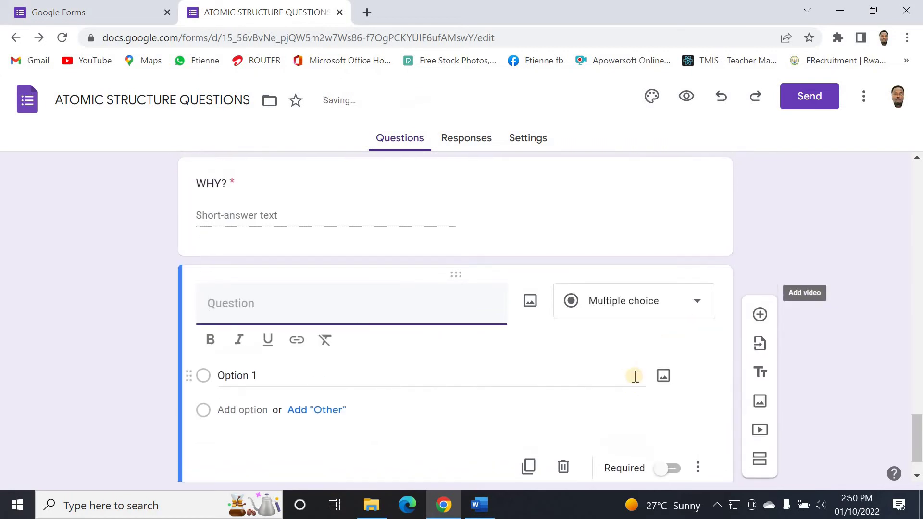
scroll(422, 302, up, 5)
scroll(391, 302, down, 5)
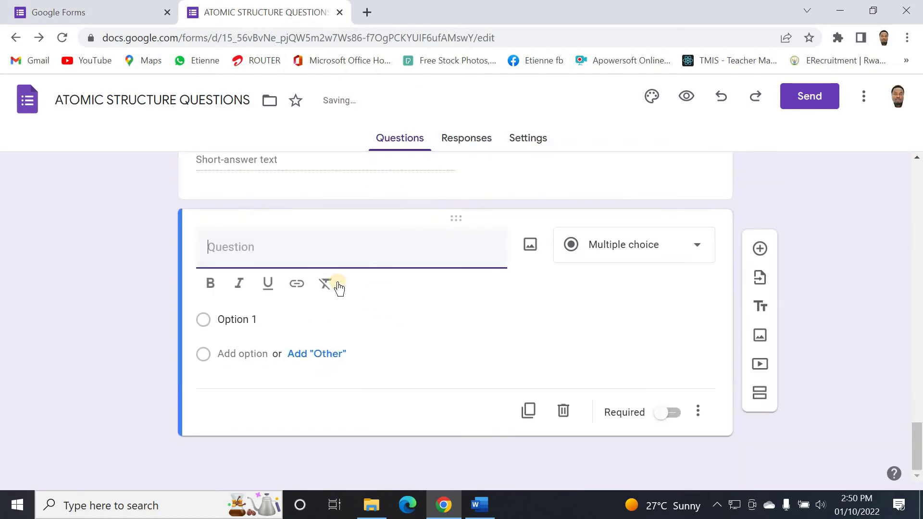
scroll(305, 272, up, 5)
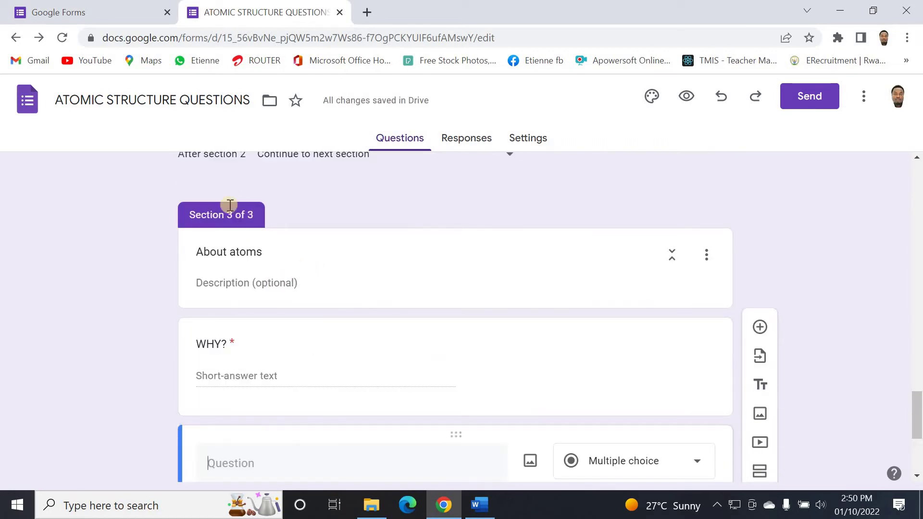
scroll(266, 293, down, 5)
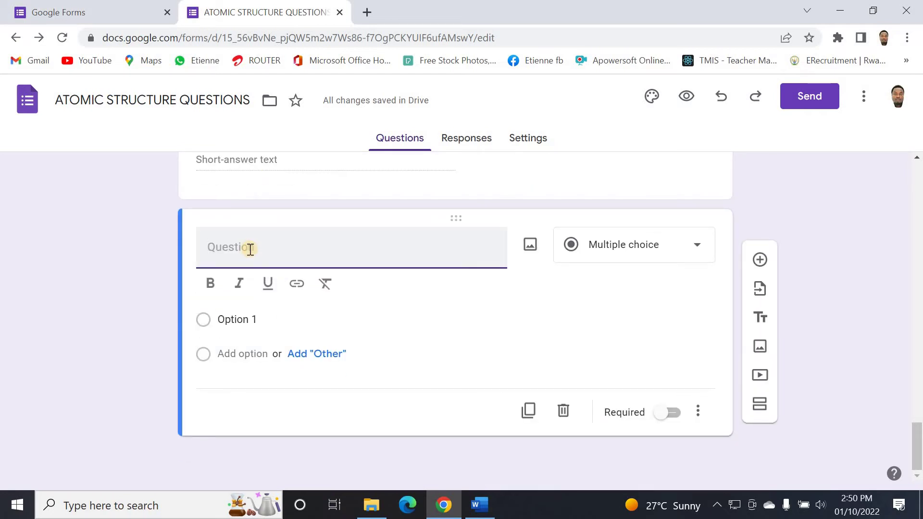
Enter "Do you need at least to learn about atoms?" as the text of the new question
text(D)
click(251, 253)
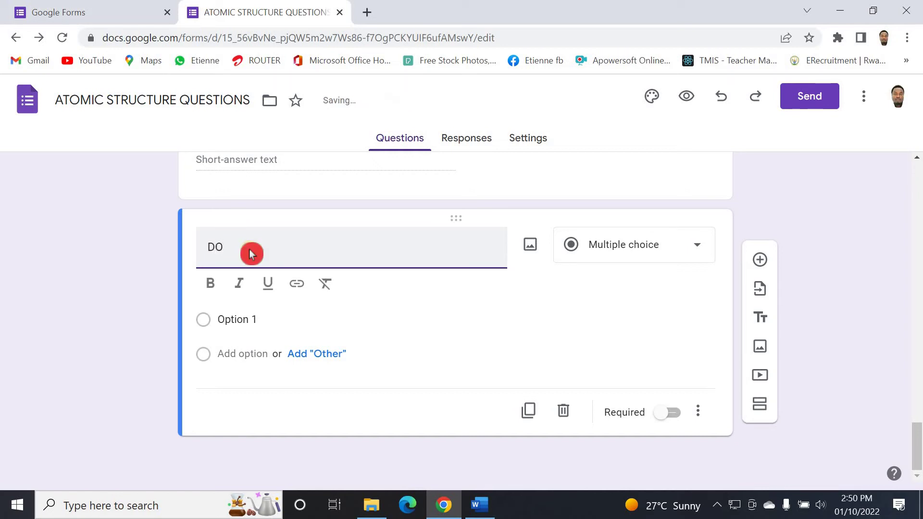
key(BackSpace)
text(o yoy)
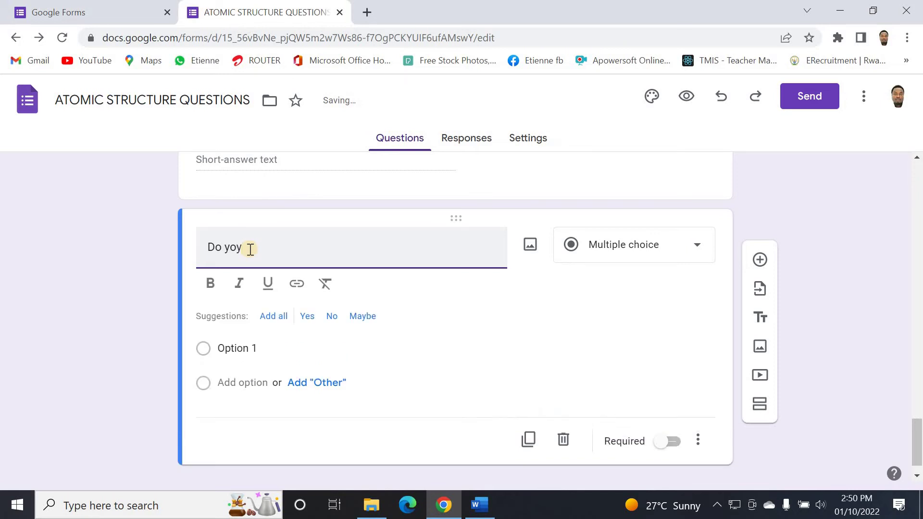
key(BackSpace)
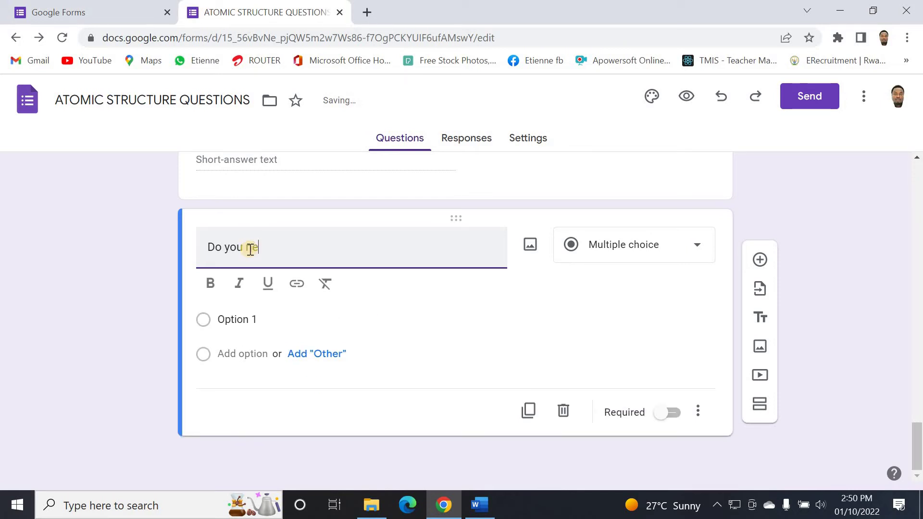
text(u need atleas)
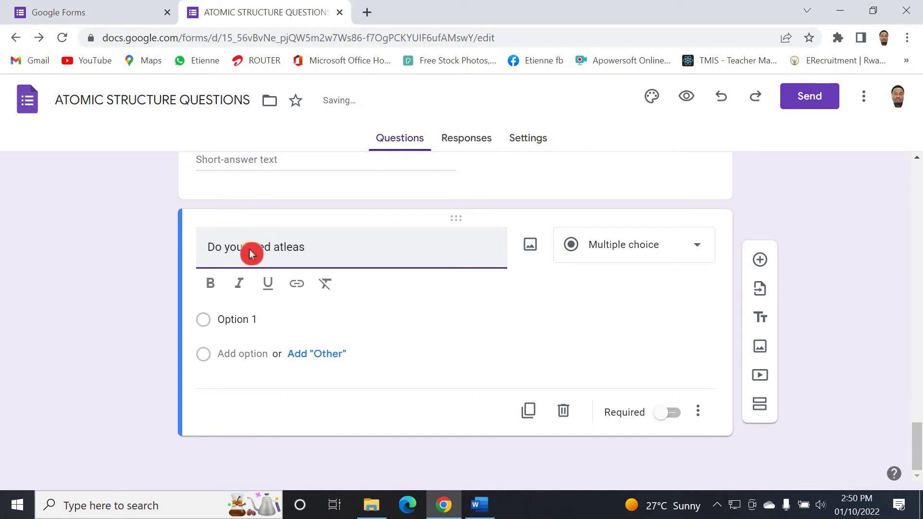
text(t)
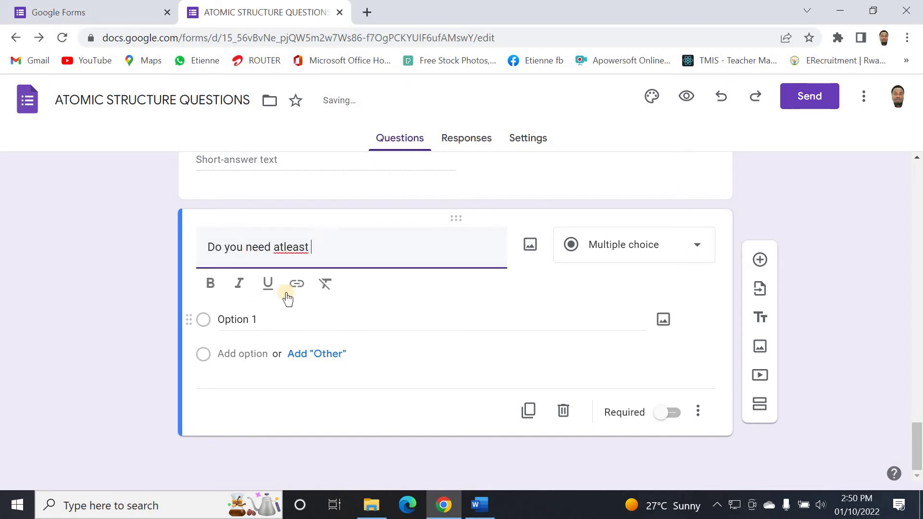
click(283, 249)
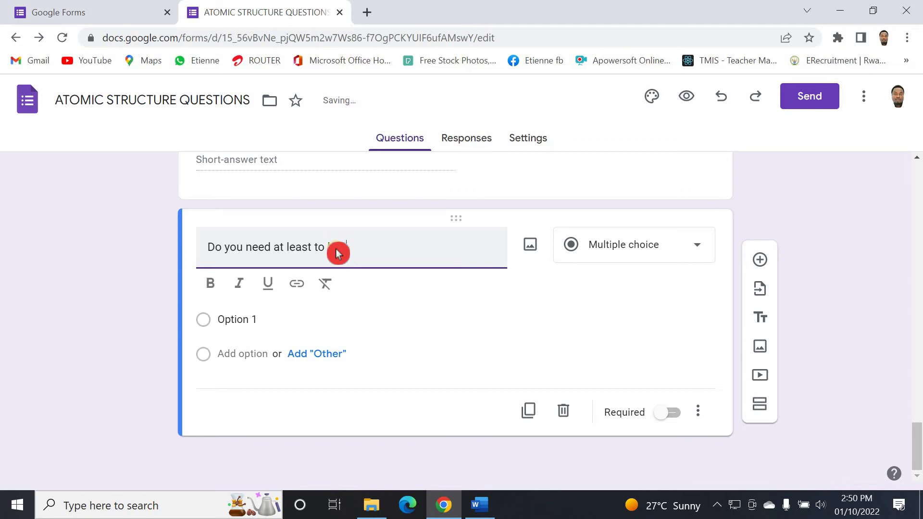
text(n)
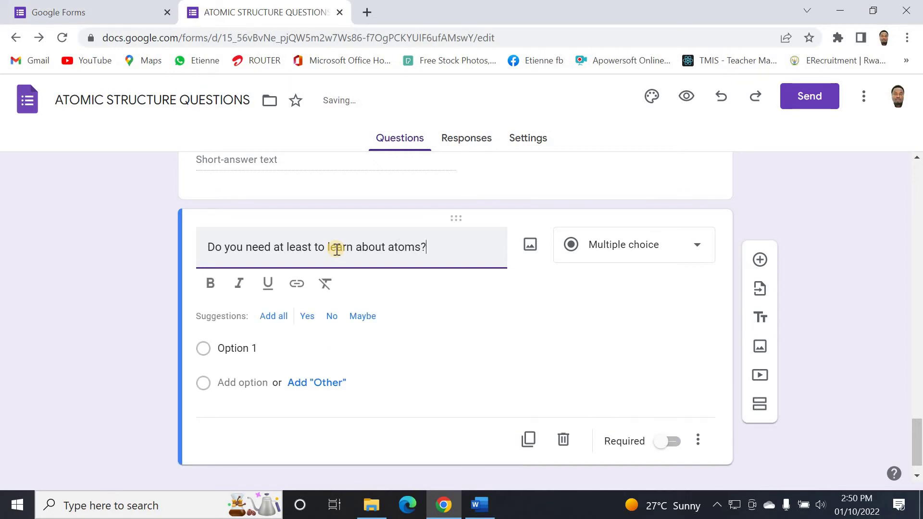
Switch the "Do you need at least to learn about atoms?" question to Short answer and back to Multiple choice
click(698, 254)
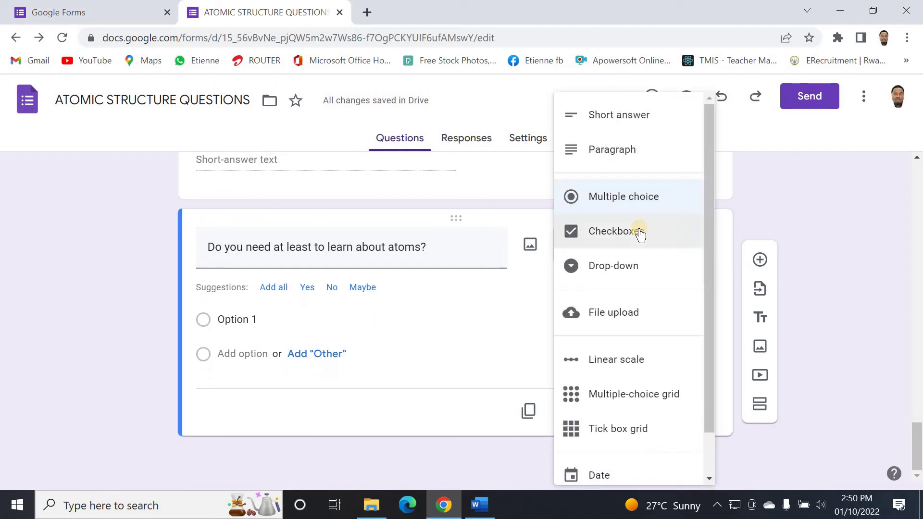
click(620, 122)
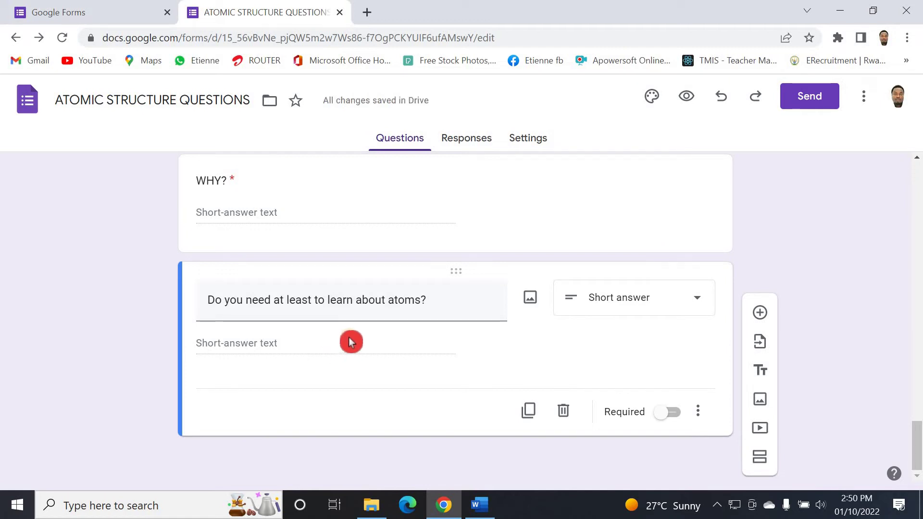
click(698, 297)
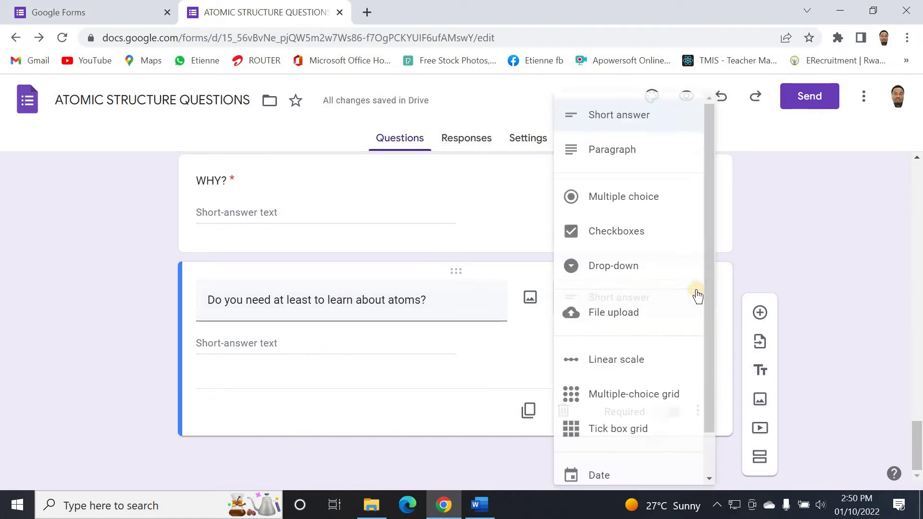
click(623, 197)
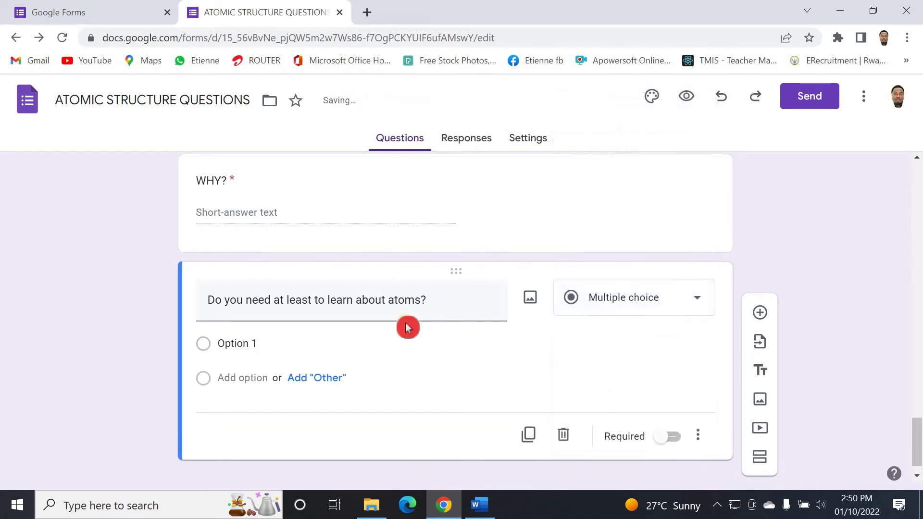
Give the "Do you need at least to learn about atoms?" question the answer options YES and No
click(250, 346)
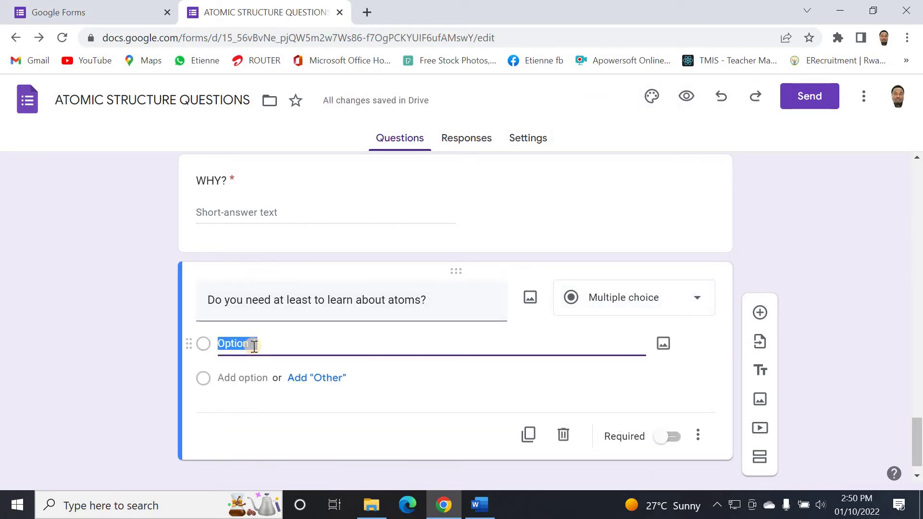
text(YES)
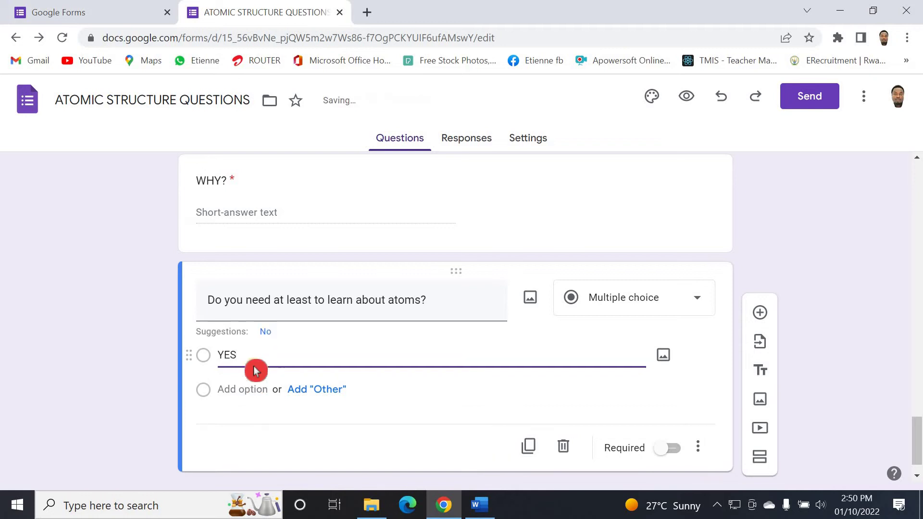
click(257, 389)
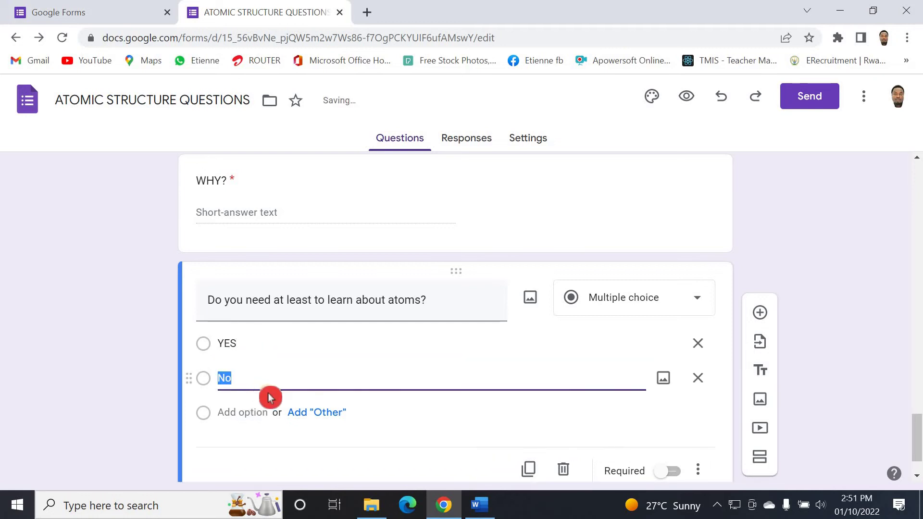
click(166, 383)
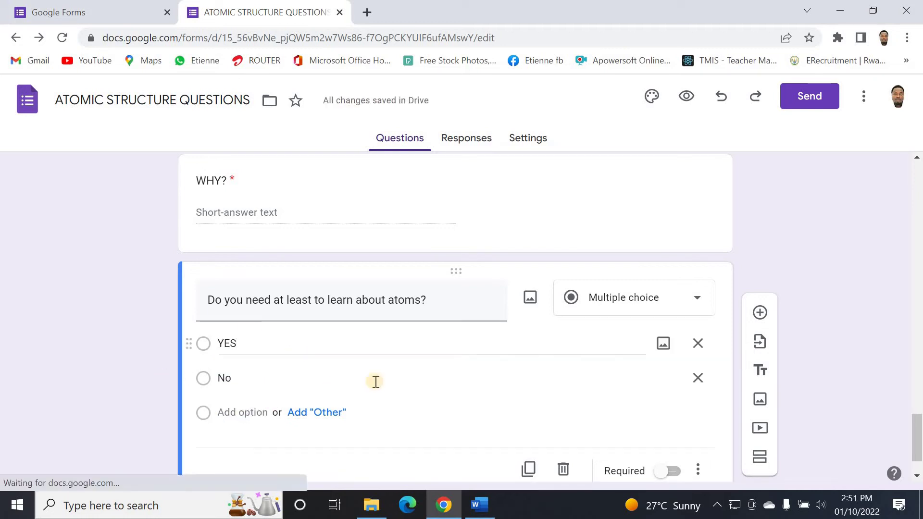
click(480, 397)
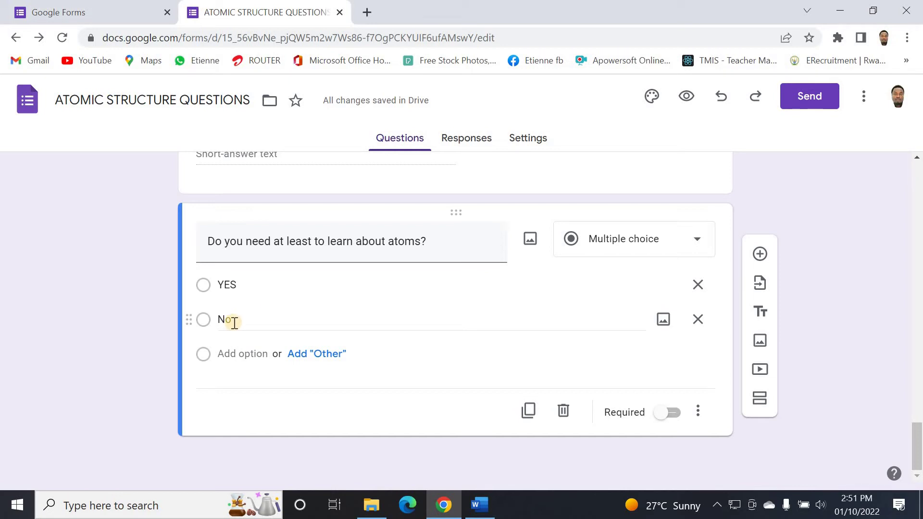
click(495, 353)
click(377, 308)
click(587, 266)
click(530, 262)
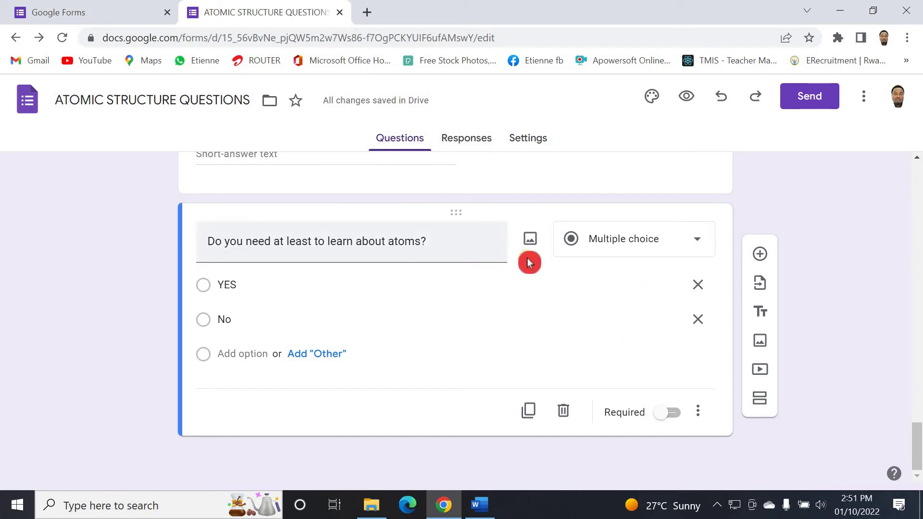
click(498, 342)
click(476, 386)
click(456, 390)
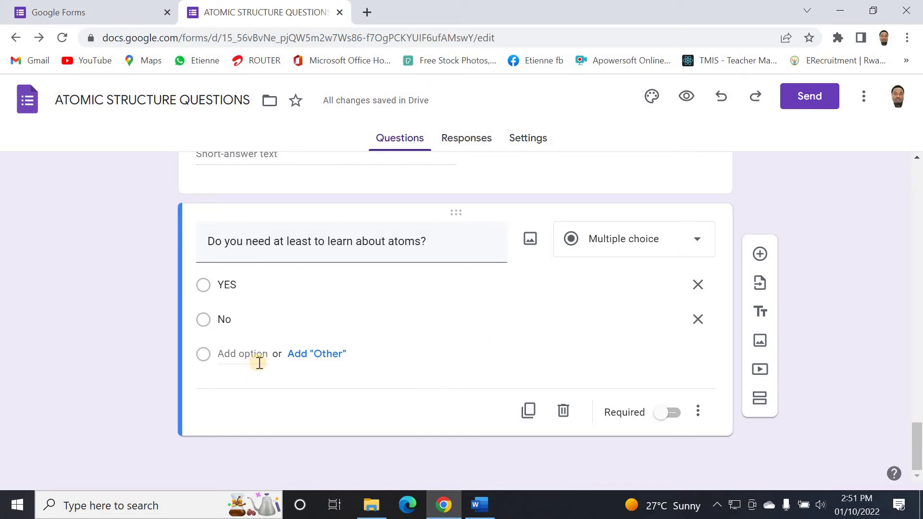
click(311, 301)
scroll(311, 295, up, 8)
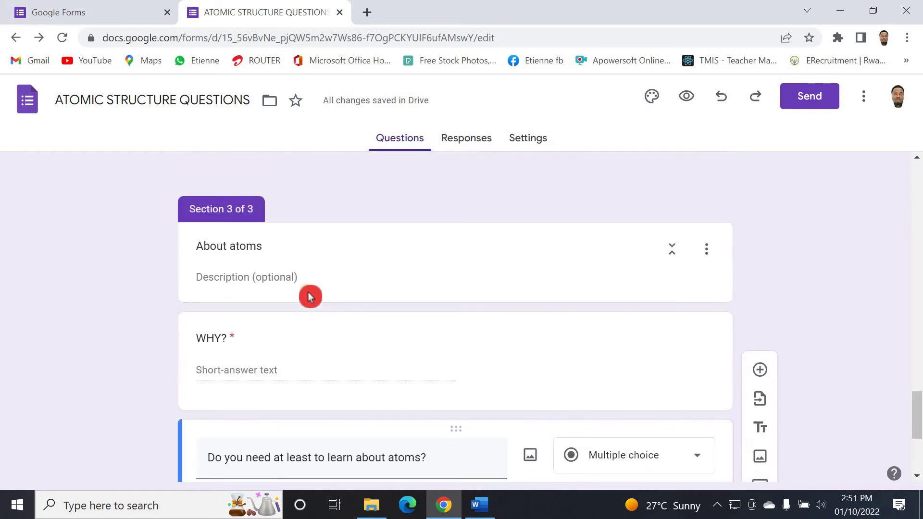
scroll(276, 303, down, 4)
scroll(275, 304, up, 4)
scroll(275, 303, down, 6)
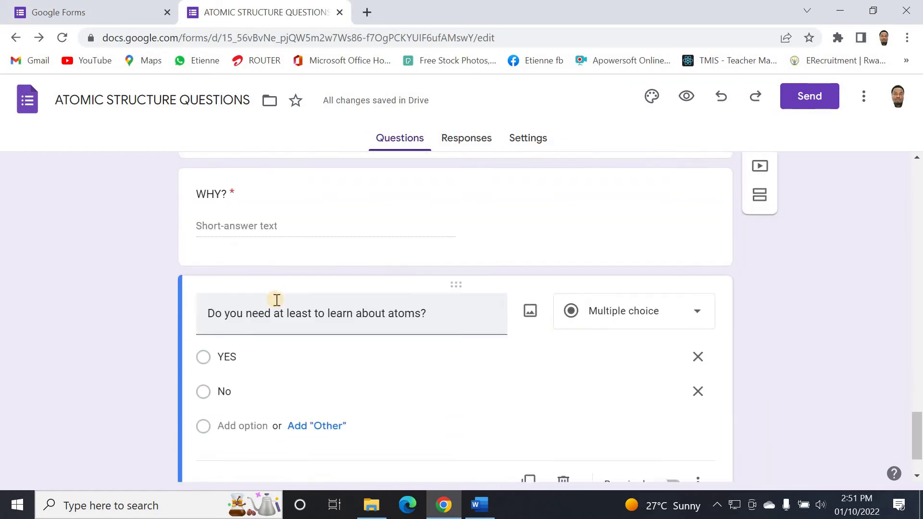
scroll(279, 299, up, 6)
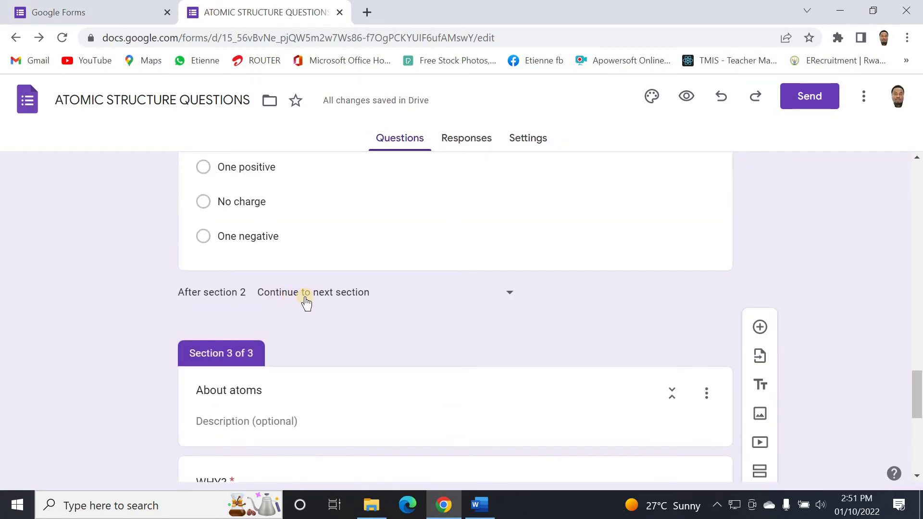
scroll(303, 300, down, 3)
scroll(306, 297, down, 4)
mouse_move(448, 358)
mouse_down()
mouse_move(449, 445)
mouse_move(460, 464)
mouse_up()
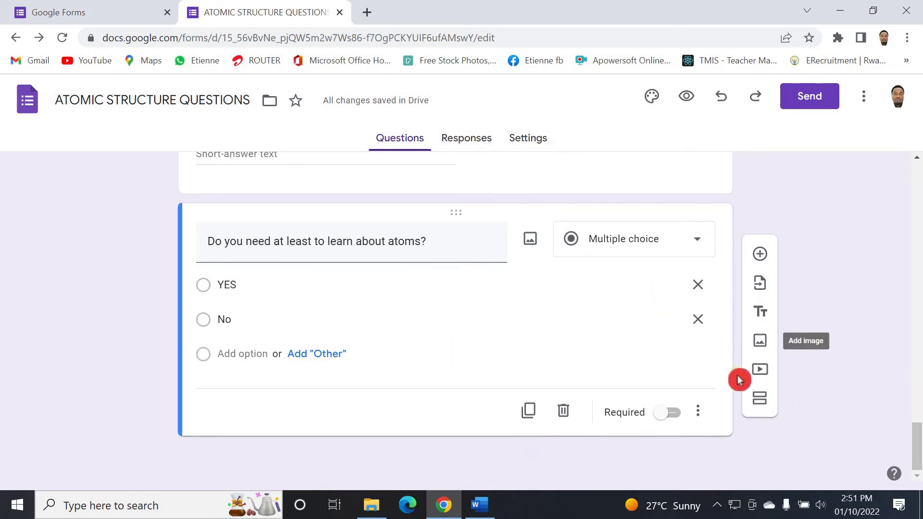
drag(457, 331, 615, 391)
click(389, 308)
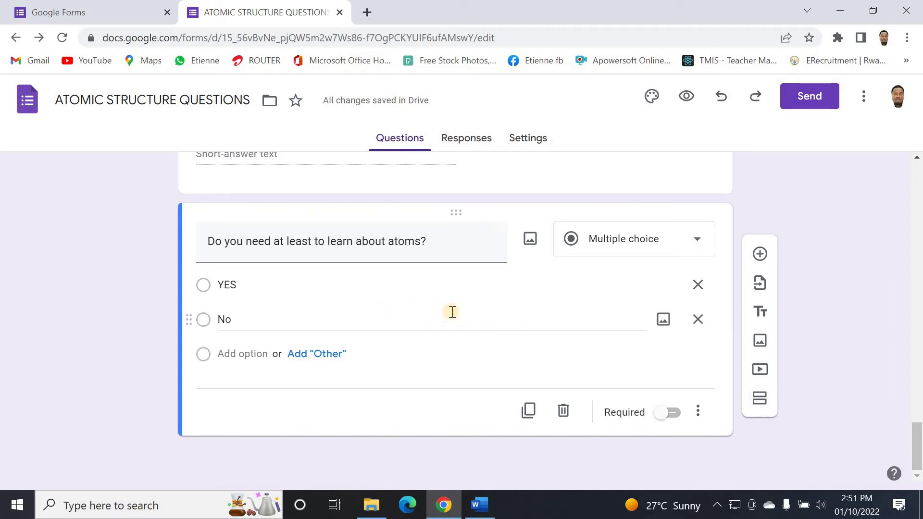
click(488, 335)
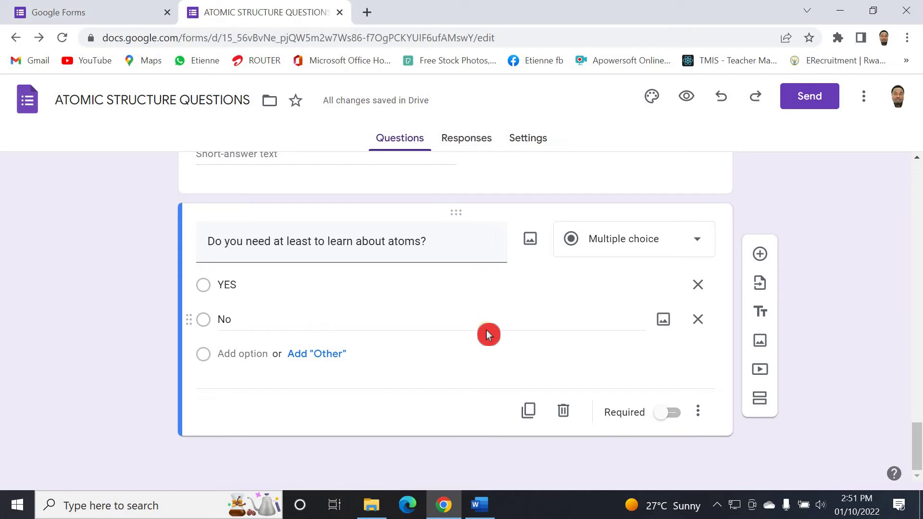
mouse_move(487, 331)
mouse_down()
mouse_move(406, 373)
mouse_move(458, 367)
mouse_up()
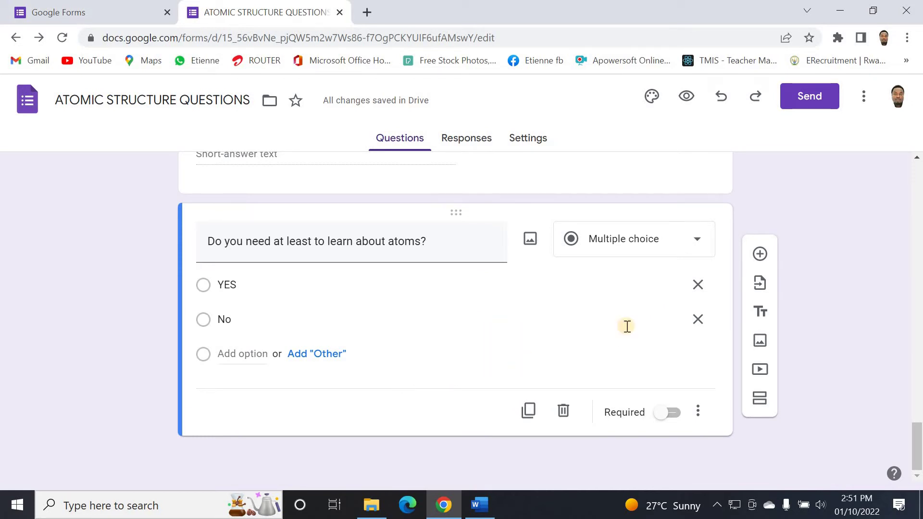
mouse_move(666, 314)
mouse_down()
mouse_move(725, 321)
mouse_move(766, 349)
mouse_move(768, 319)
mouse_up()
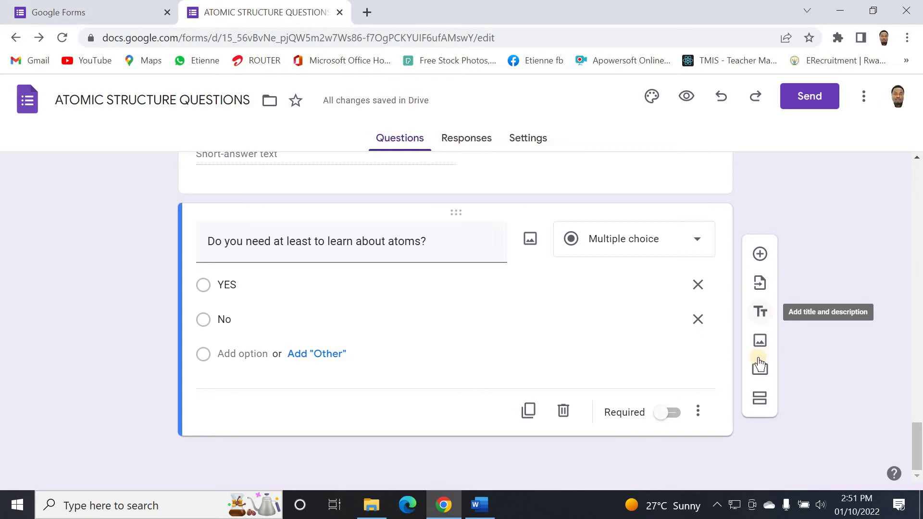
click(761, 398)
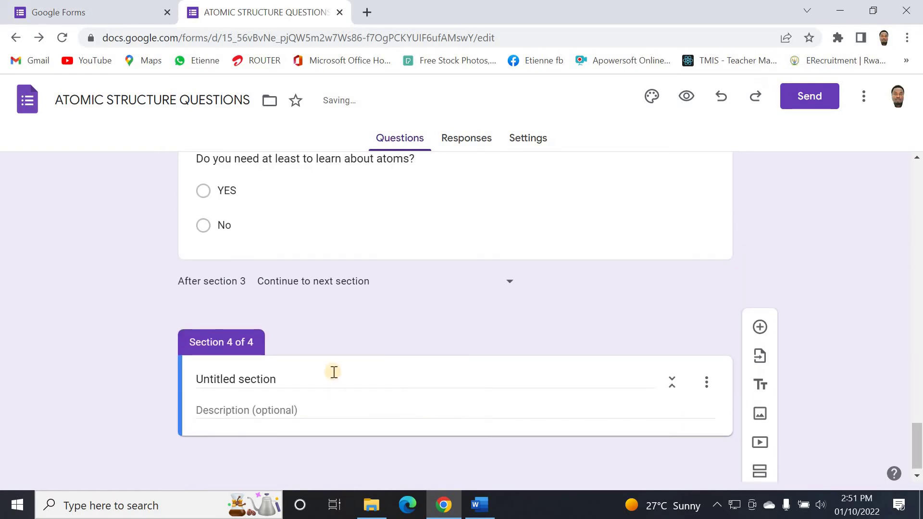
click(294, 378)
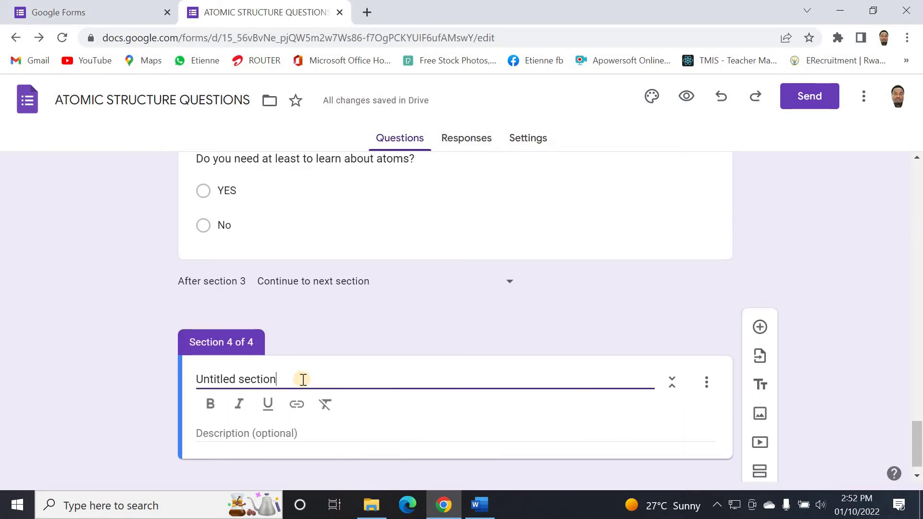
key(ctrl+z)
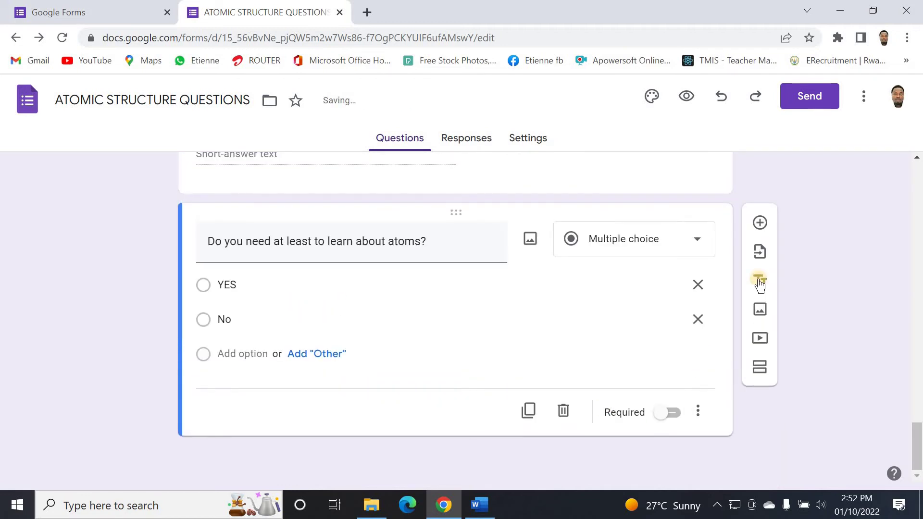
Add a title and description block after the last question, titled "THANK YOU FOR YOUR FEEDBACK"
click(759, 285)
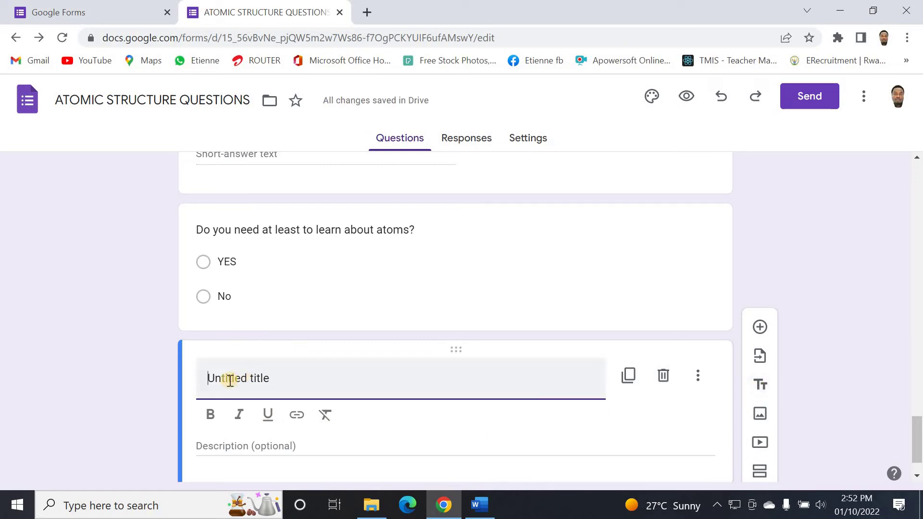
scroll(267, 385, down, 1)
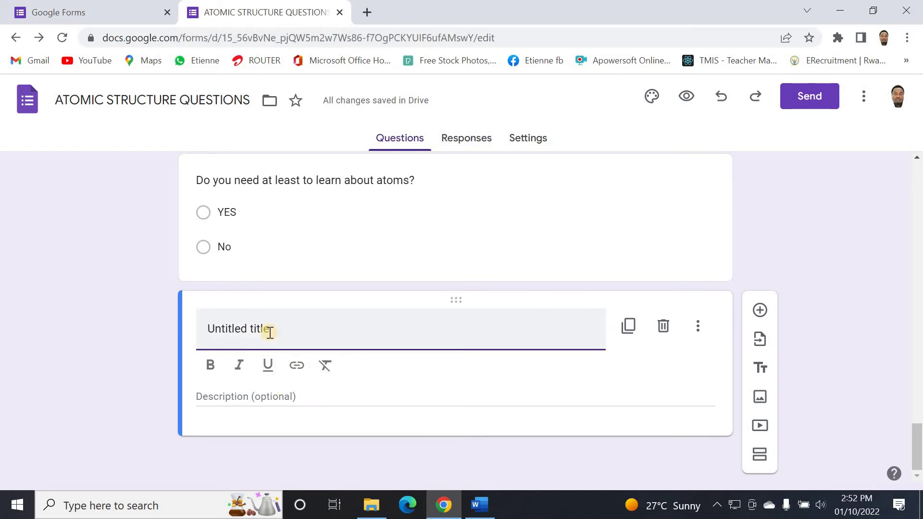
text(T)
key(ctrl+a)
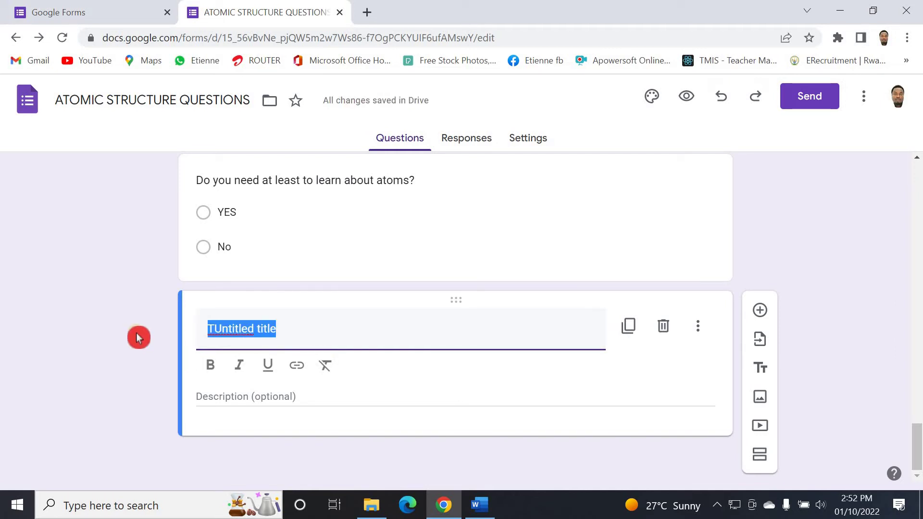
text(THANK YOU FOR)
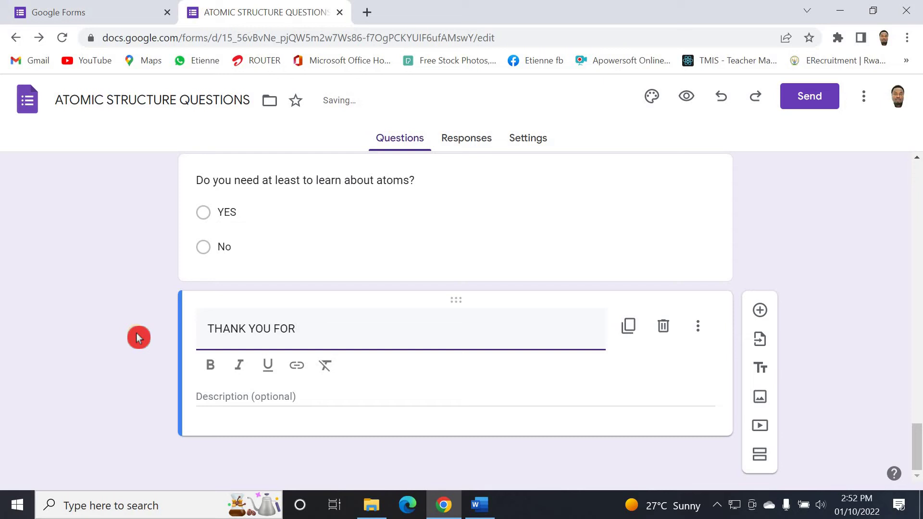
text(YOUR FEEDBACK)
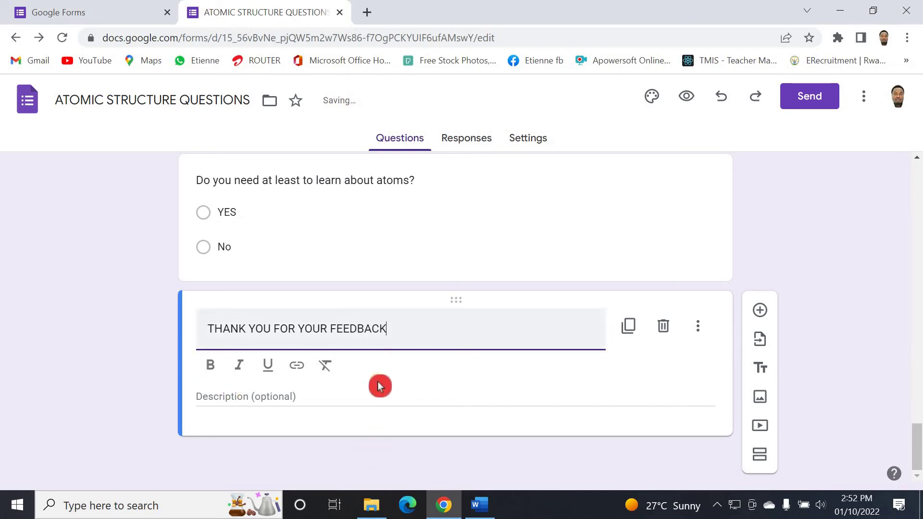
click(284, 398)
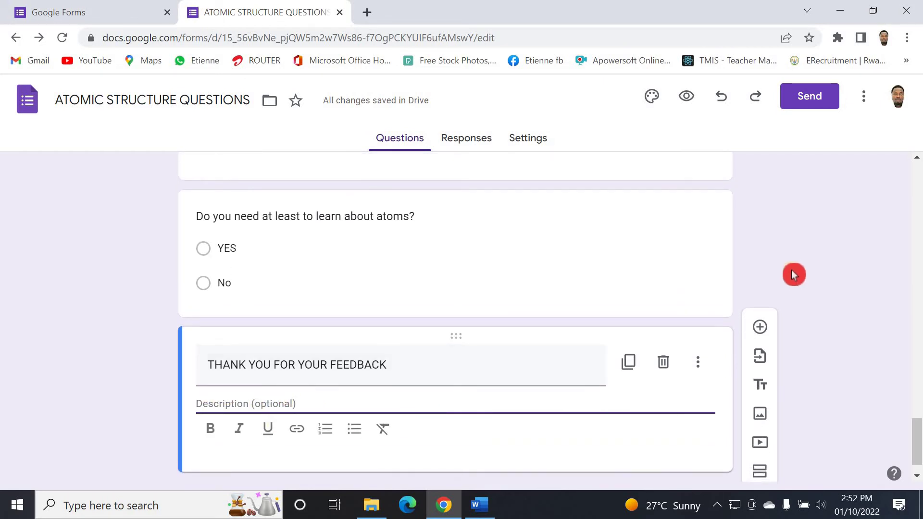
Browse the existing forms offered for importing questions, and close the selection without importing any
scroll(792, 274, down, 1)
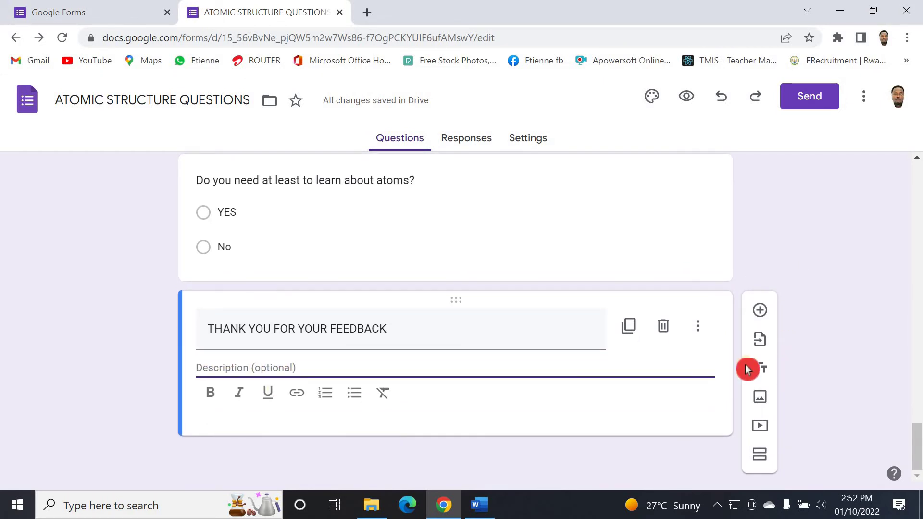
click(761, 340)
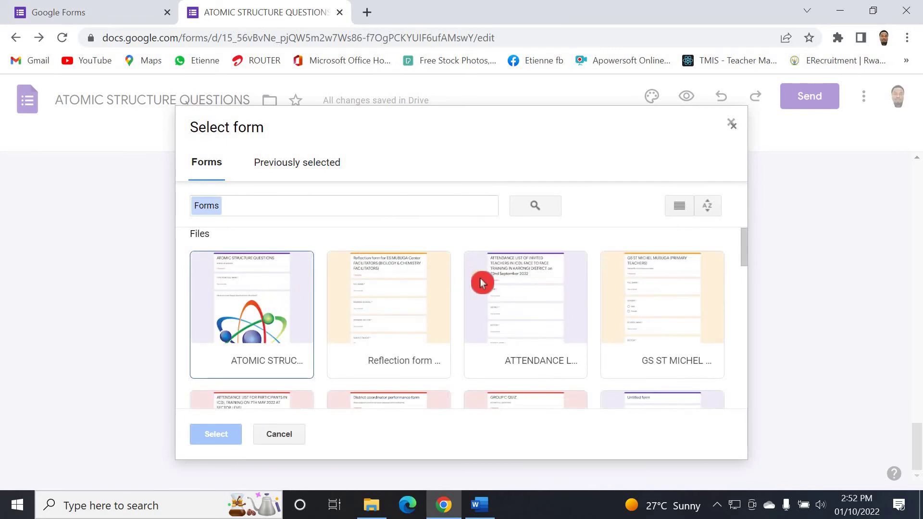
scroll(482, 284, down, 3)
scroll(355, 261, up, 3)
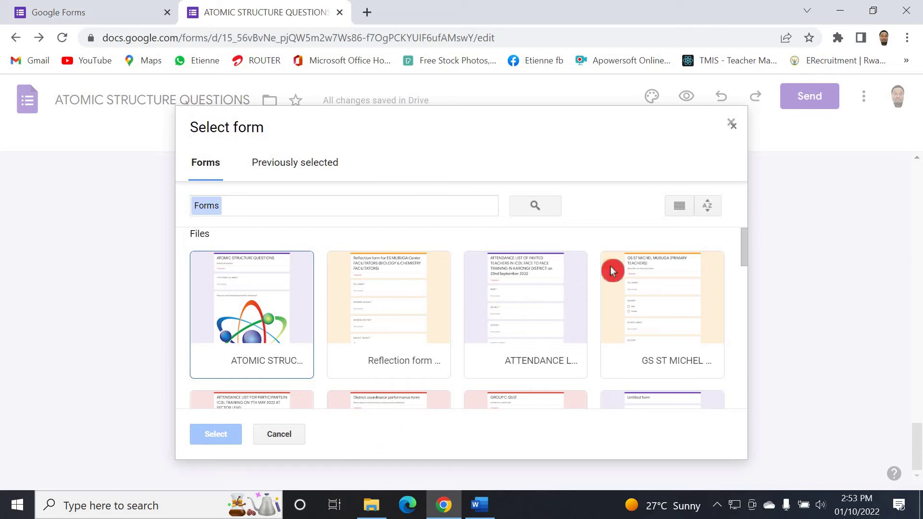
click(739, 130)
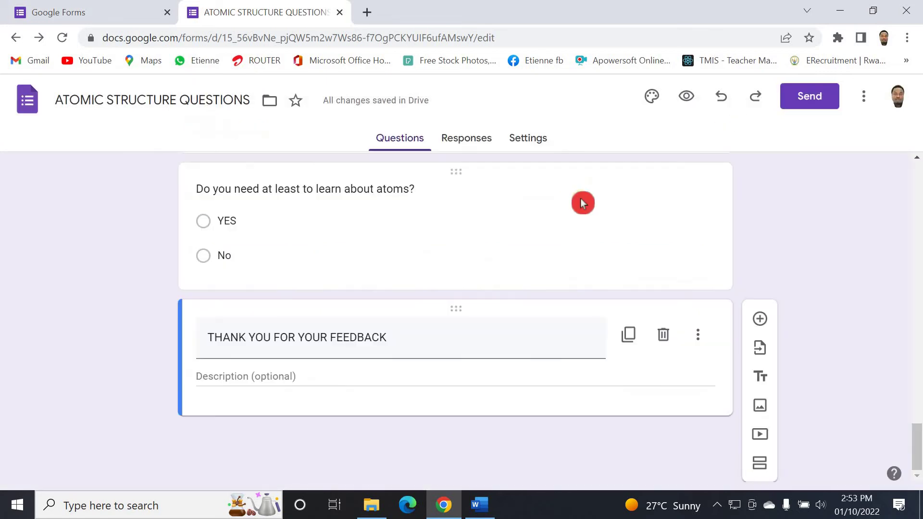
Add a new question below "Do you need at least to learn about atoms?" and set its type to Checkboxes
scroll(612, 195, up, 20)
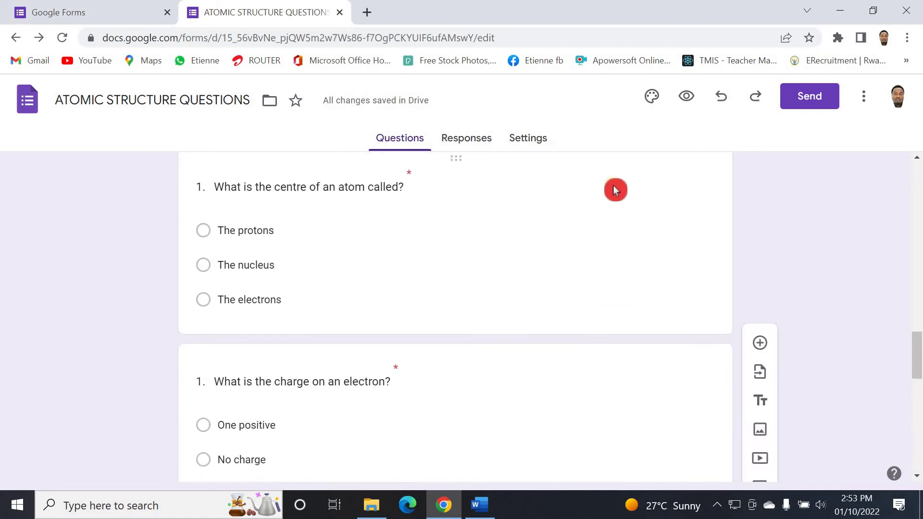
scroll(607, 179, up, 5)
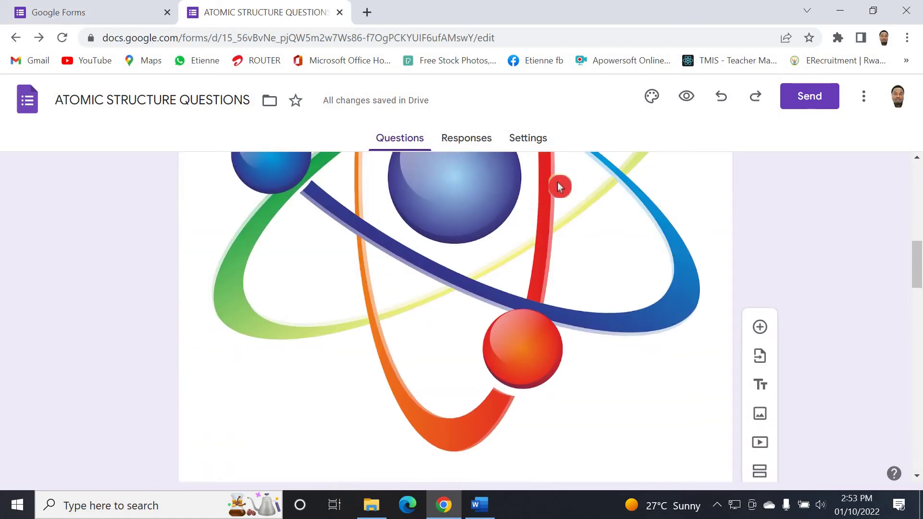
scroll(572, 237, down, 20)
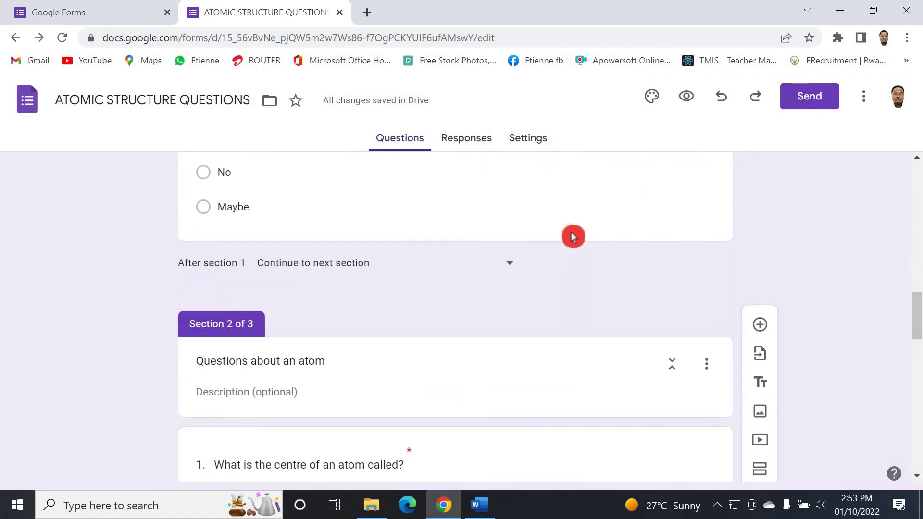
scroll(572, 224, down, 8)
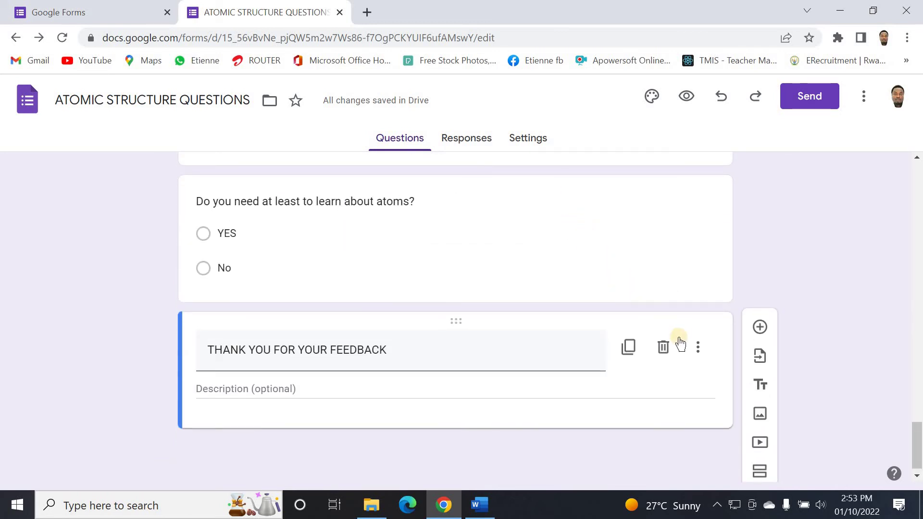
click(720, 249)
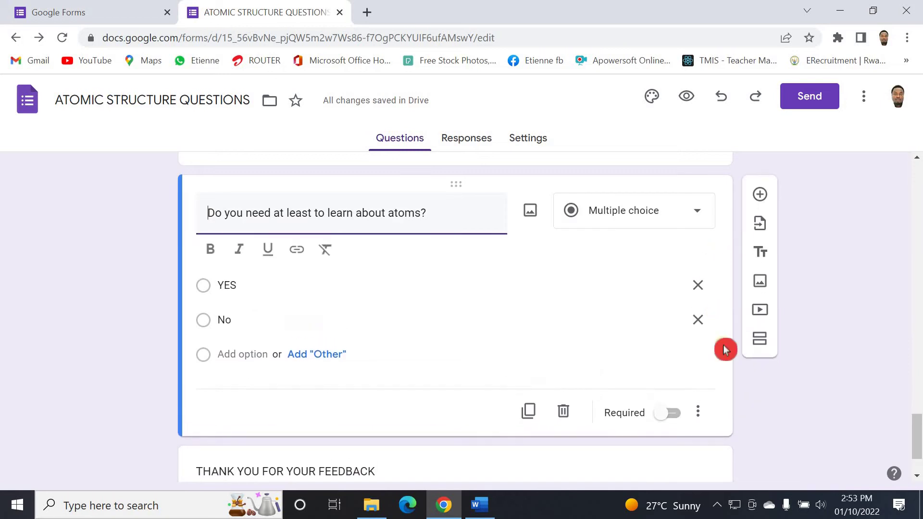
click(760, 195)
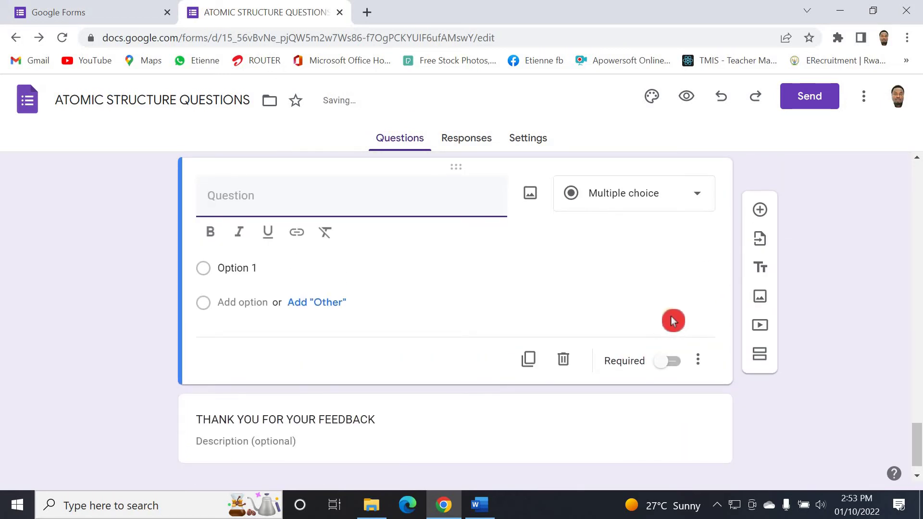
click(697, 199)
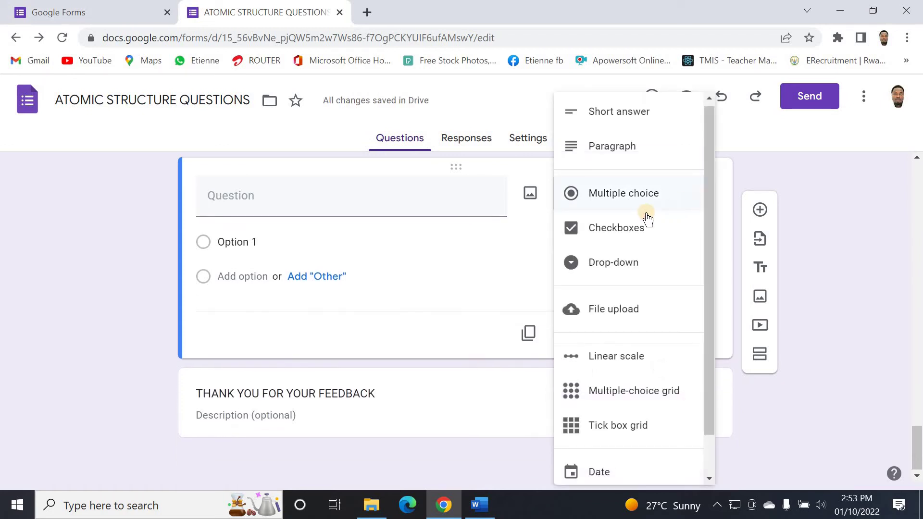
click(617, 229)
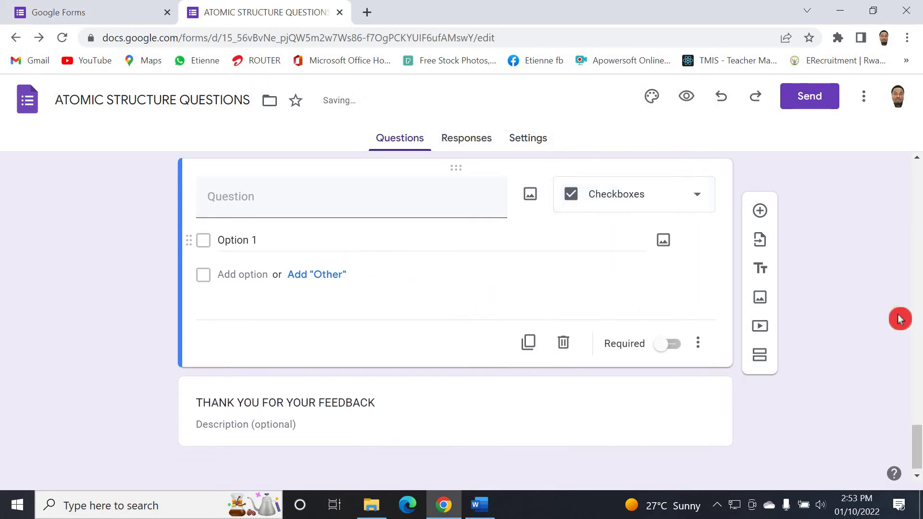
click(244, 209)
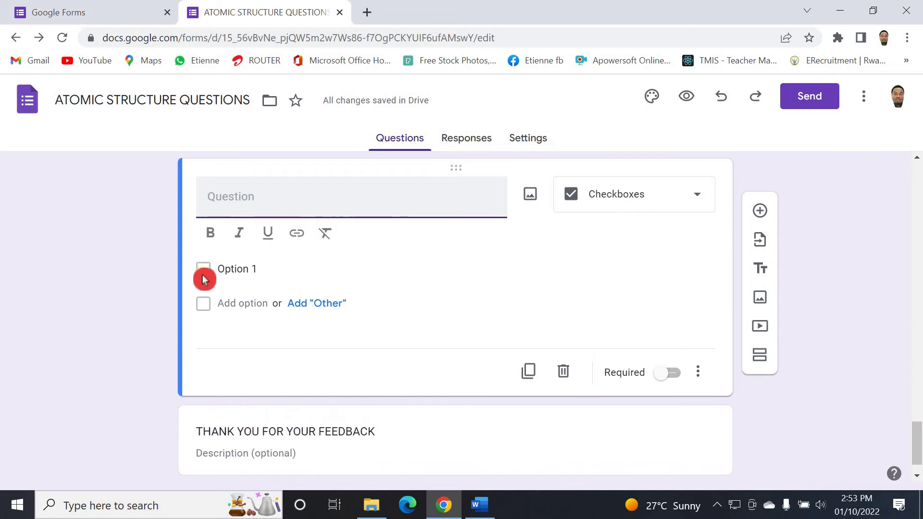
click(235, 282)
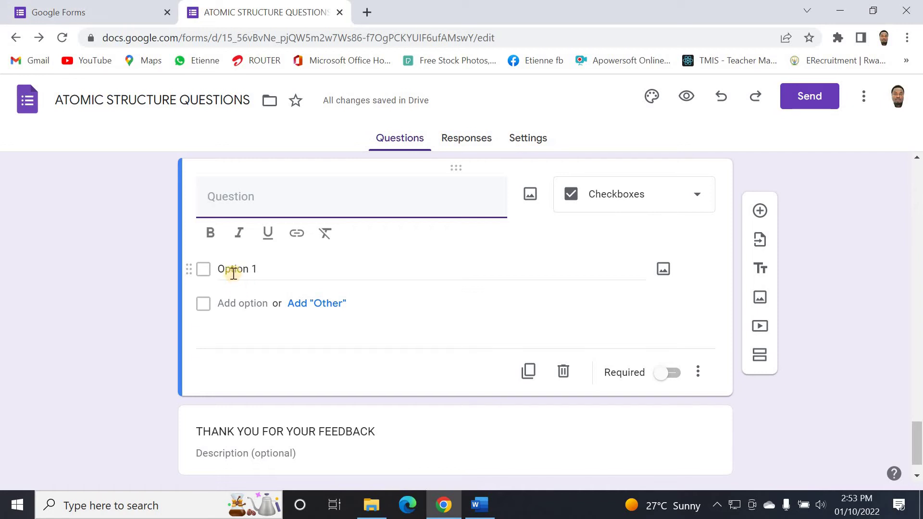
click(247, 288)
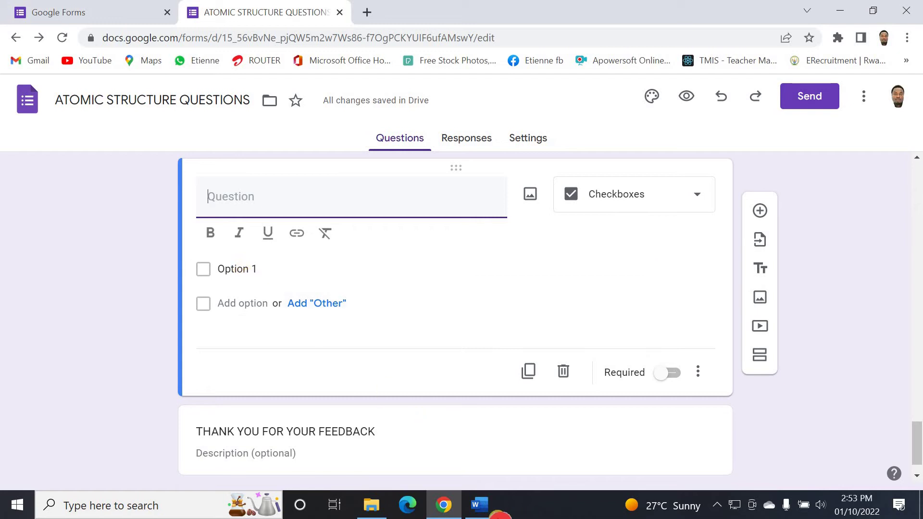
click(393, 385)
Switch to the Word document and copy the question "Which of the three sub-atomic particles is the lightest?"
click(487, 516)
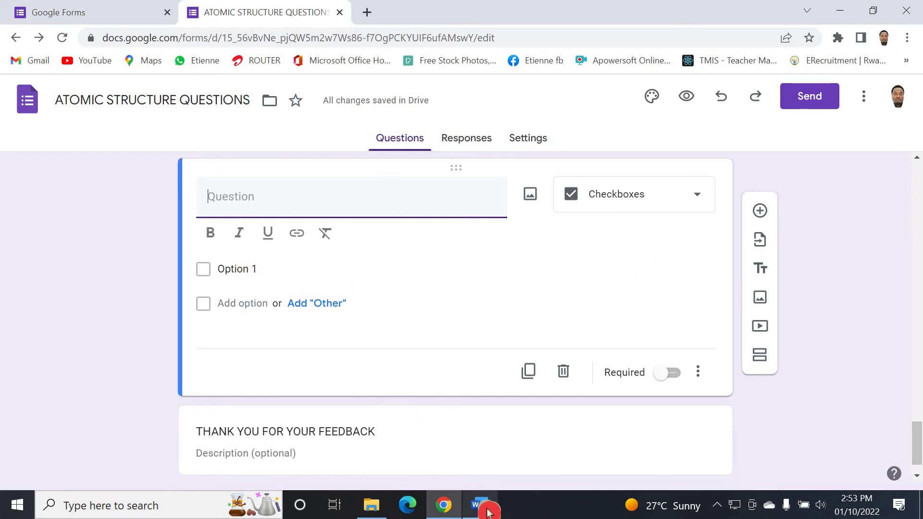
scroll(496, 386, down, 3)
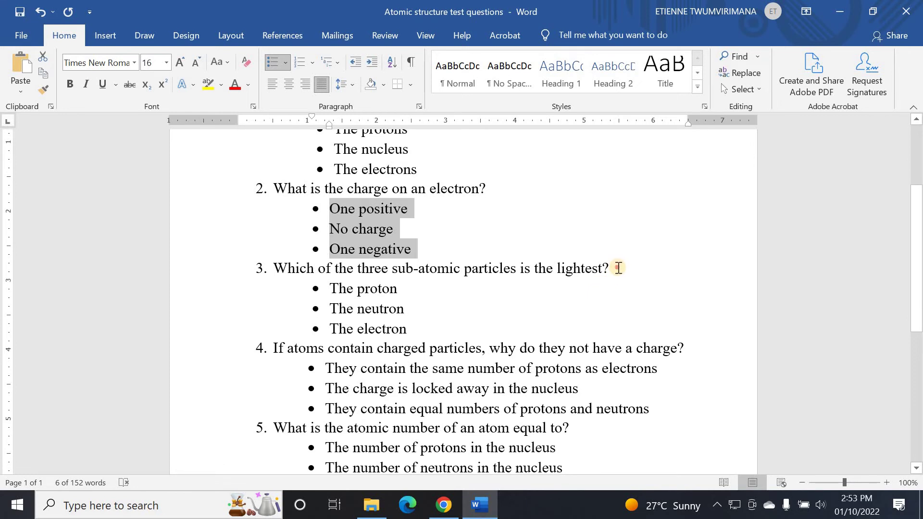
drag(611, 268, 295, 264)
right_click(305, 264)
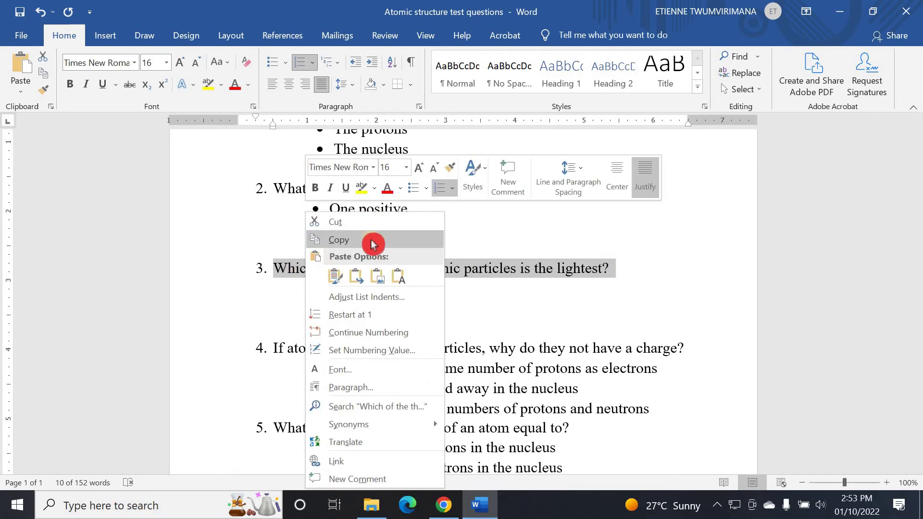
click(373, 243)
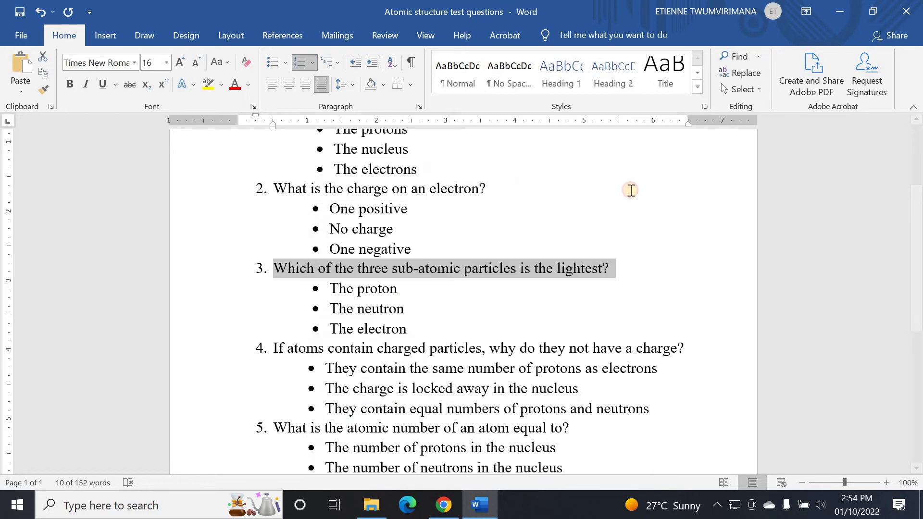
Return to the form, paste the copied text as the checkbox question's title and delete its leading list number
click(840, 12)
click(302, 206)
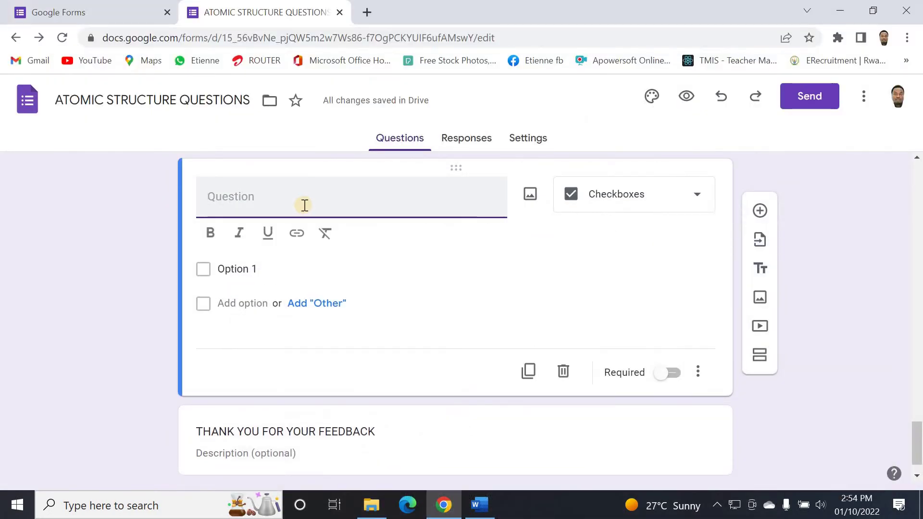
key(ctrl+v)
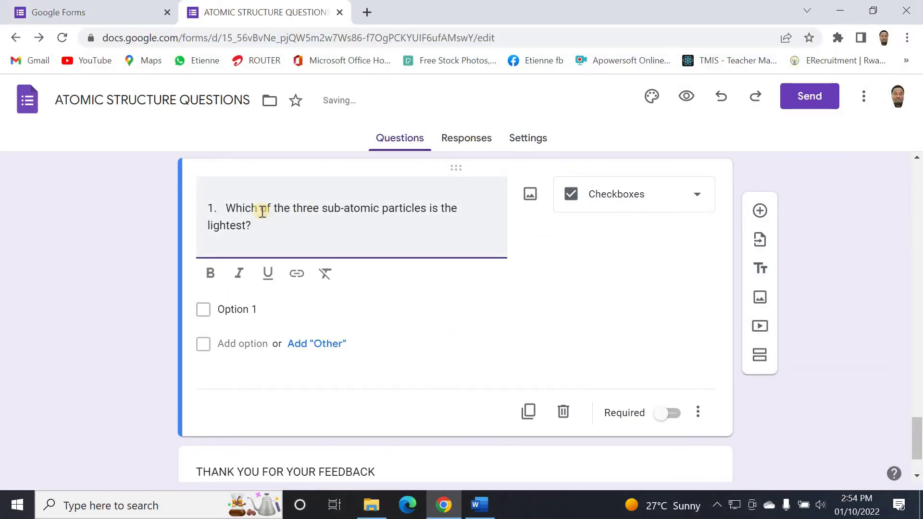
click(229, 206)
key(BackSpace)
key(BackSpace)
key(BackSpace)
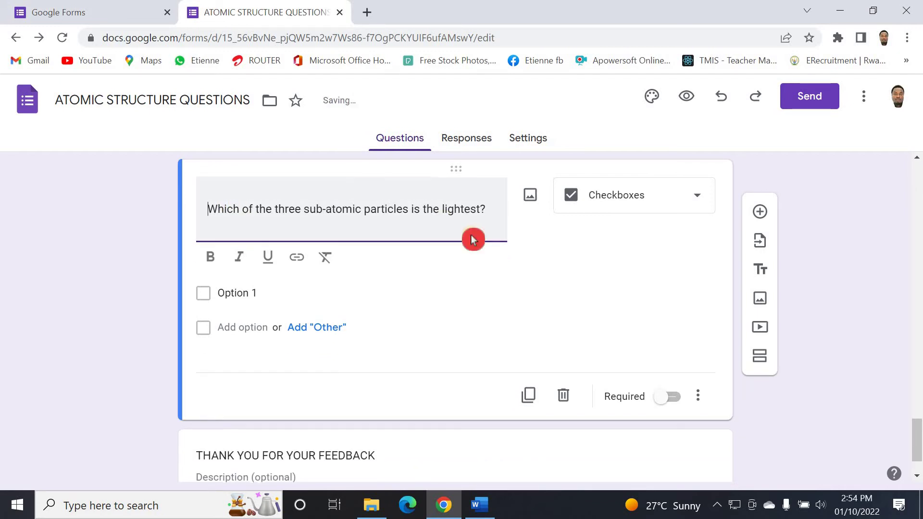
scroll(471, 235, up, 8)
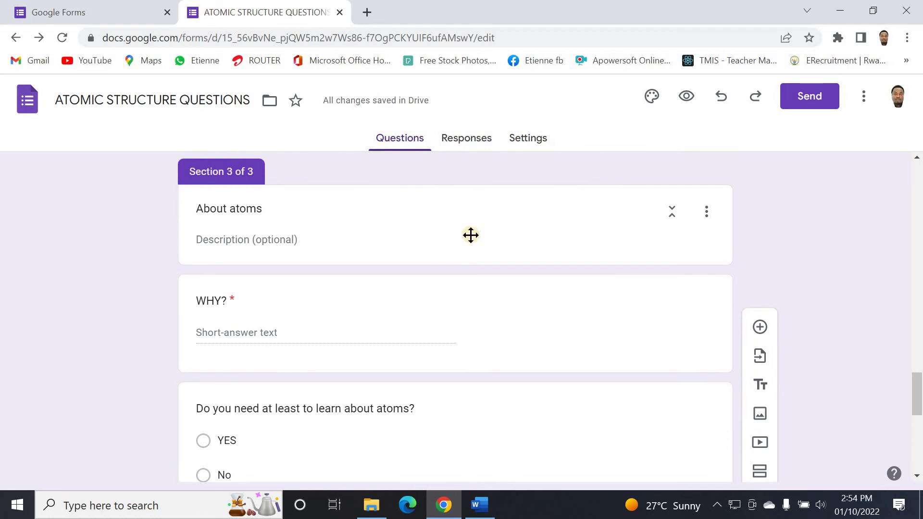
Switch to the Word document and copy the answers "The proton", "The neutron" and "The electron" listed under question 3
scroll(471, 235, down, 5)
scroll(388, 326, down, 5)
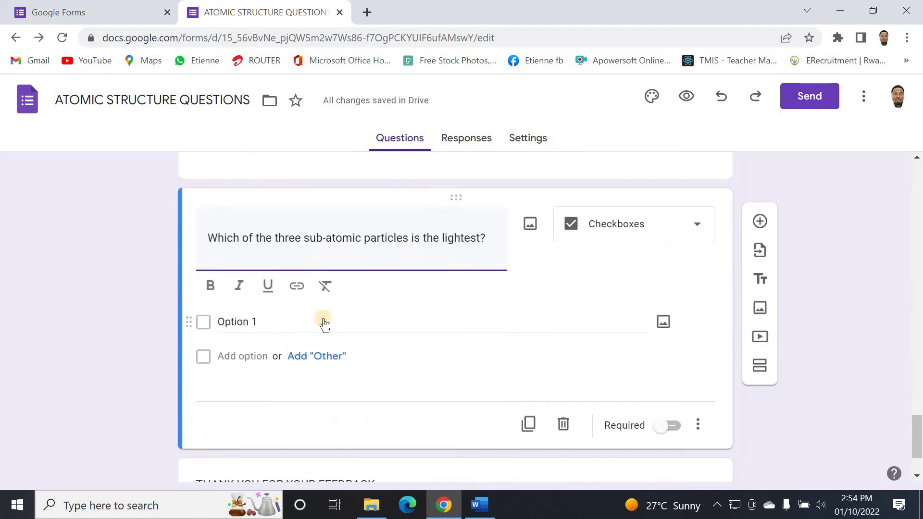
click(481, 505)
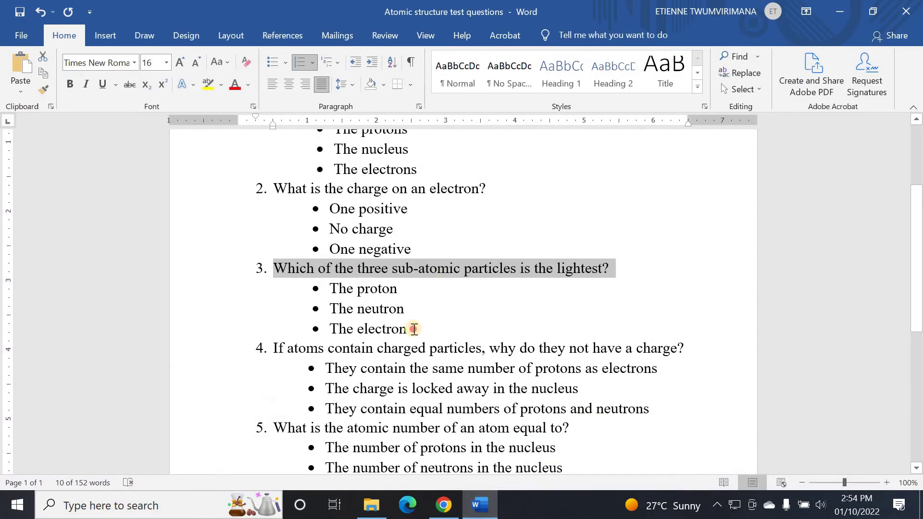
drag(412, 328, 323, 291)
right_click(367, 293)
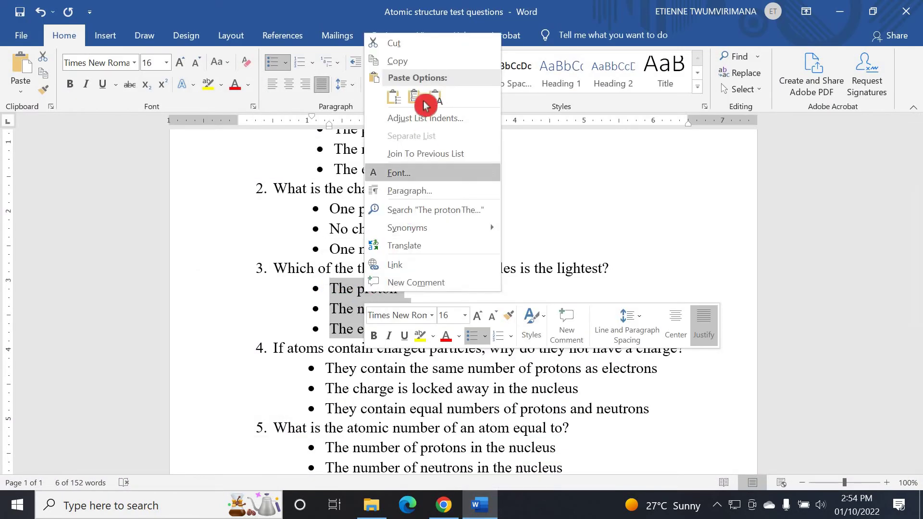
click(418, 61)
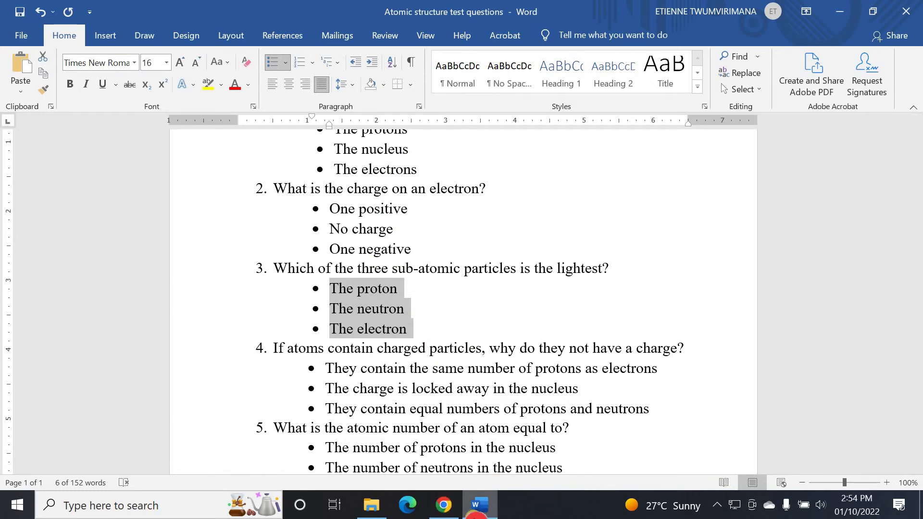
Return to the form and paste the copied answers as the checkbox question's options, replacing "Option 1"
click(443, 505)
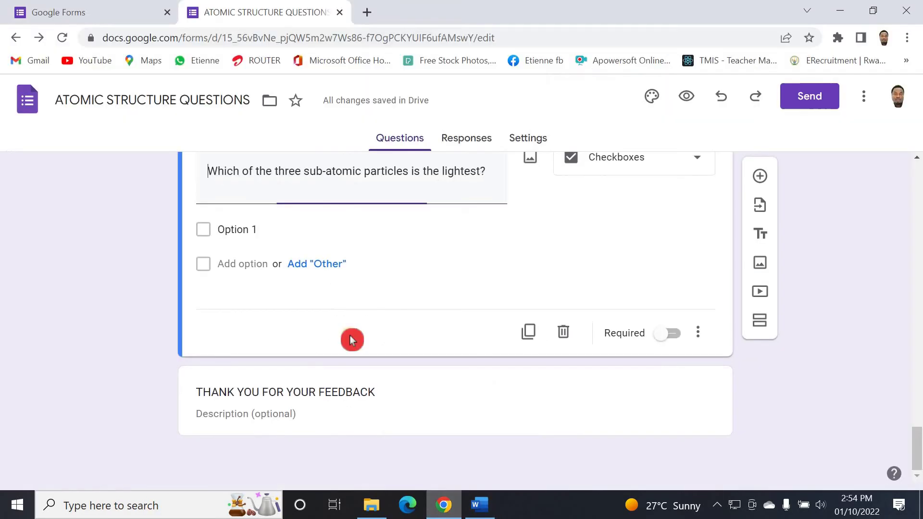
click(279, 232)
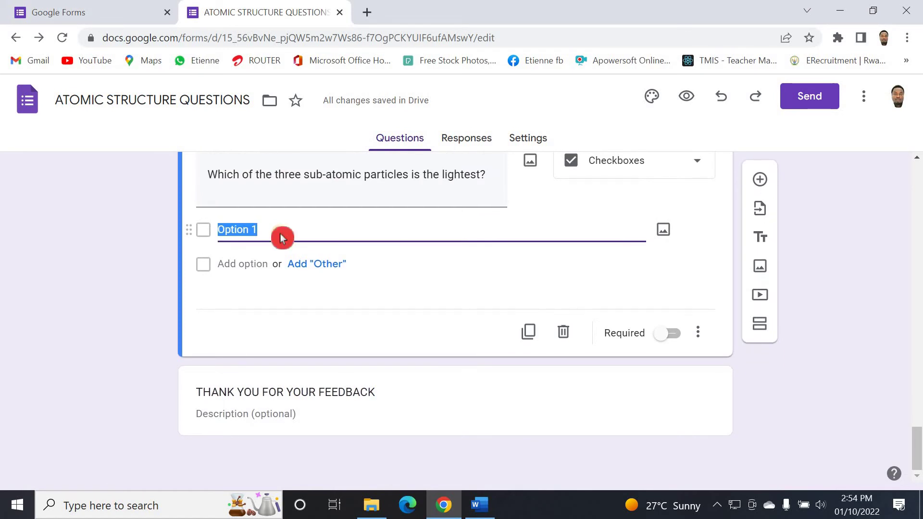
key(ctrl+v)
Delete the leading bullet and spacing from the options "The electron", "The neutron" and "The proton"
click(240, 297)
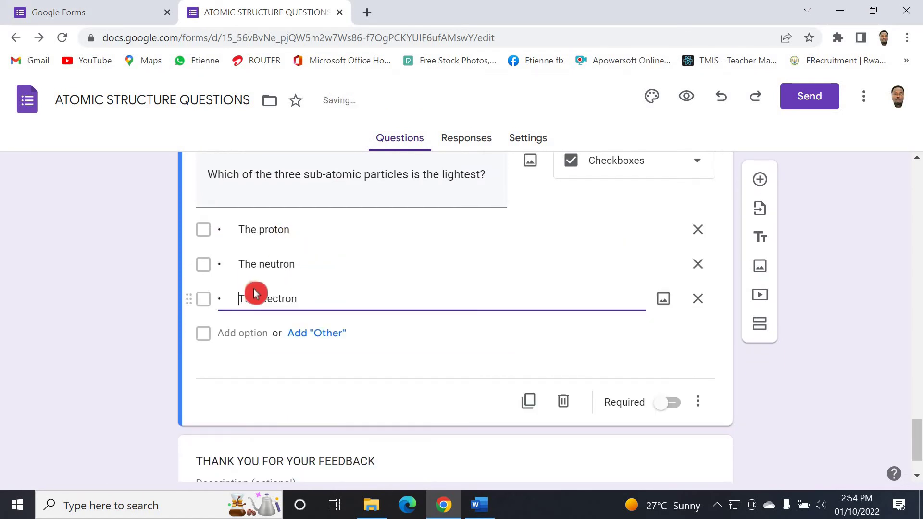
key(BackSpace)
key(BackSpace)
triple_click(241, 264)
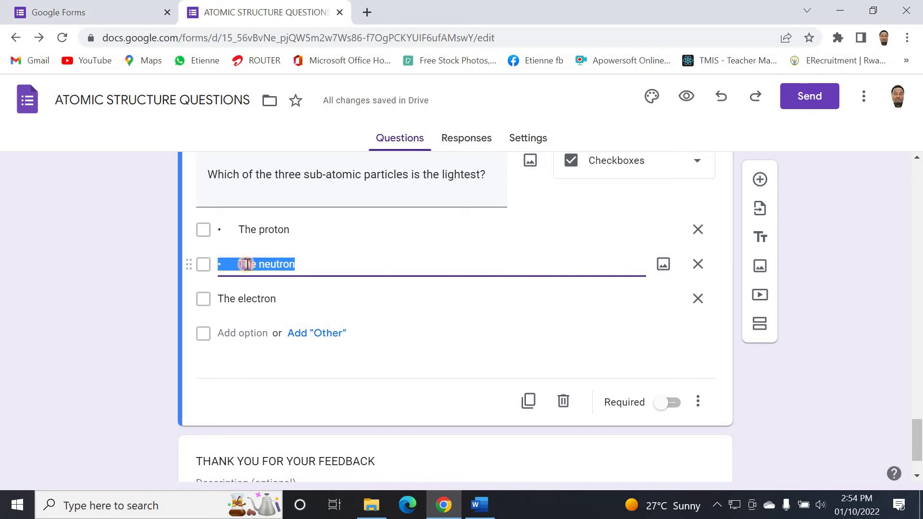
click(245, 264)
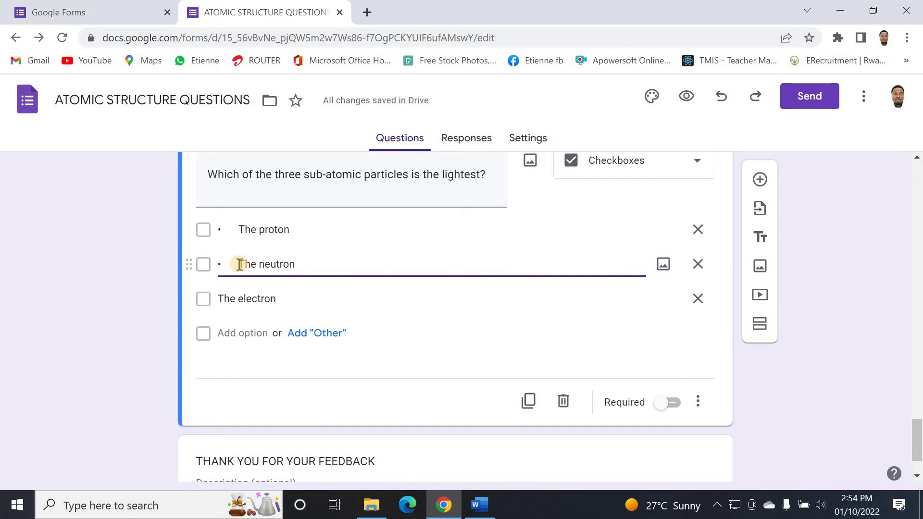
key(BackSpace)
key(BackSpace)
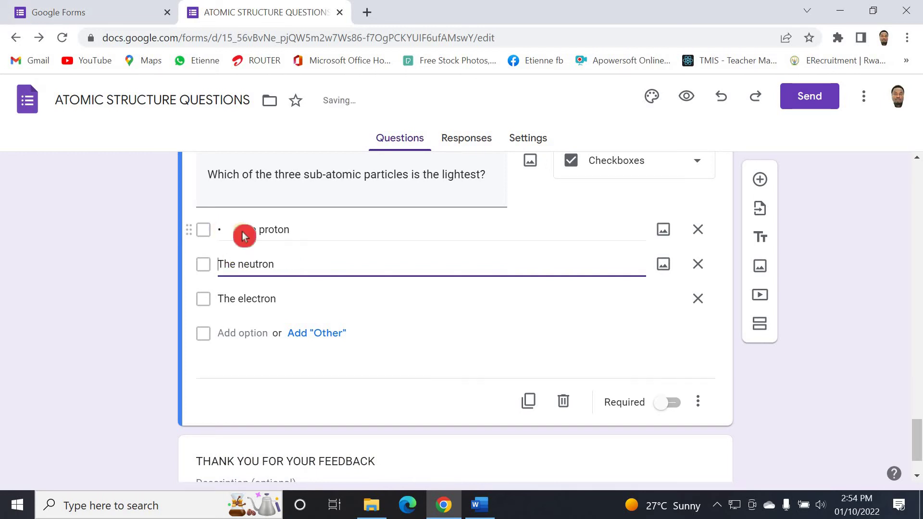
triple_click(243, 230)
click(241, 231)
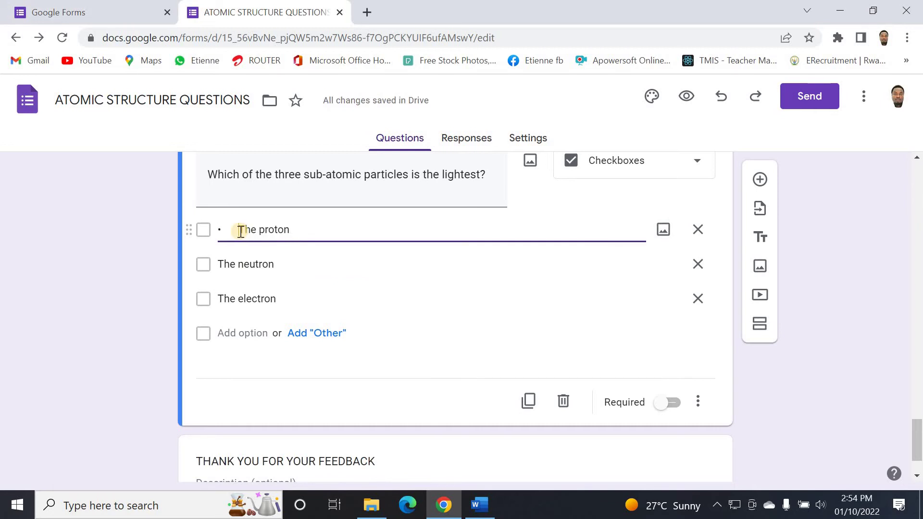
key(BackSpace)
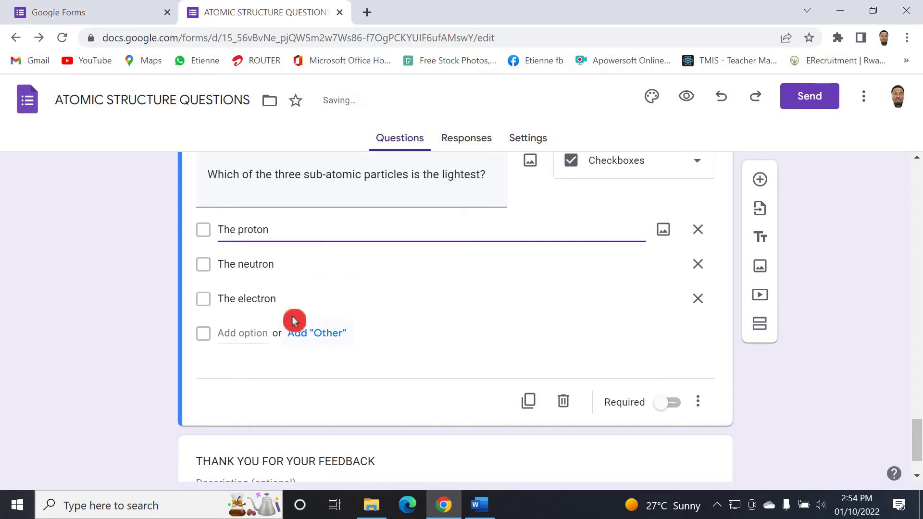
drag(210, 246, 208, 270)
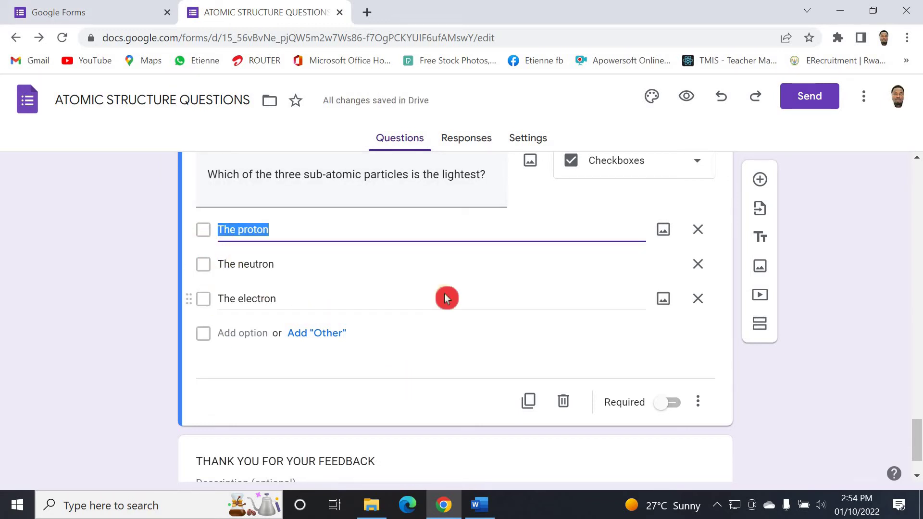
Preview the form, answer "No" to "Have you ever heard about atomic structure?" and continue to the following section
click(687, 97)
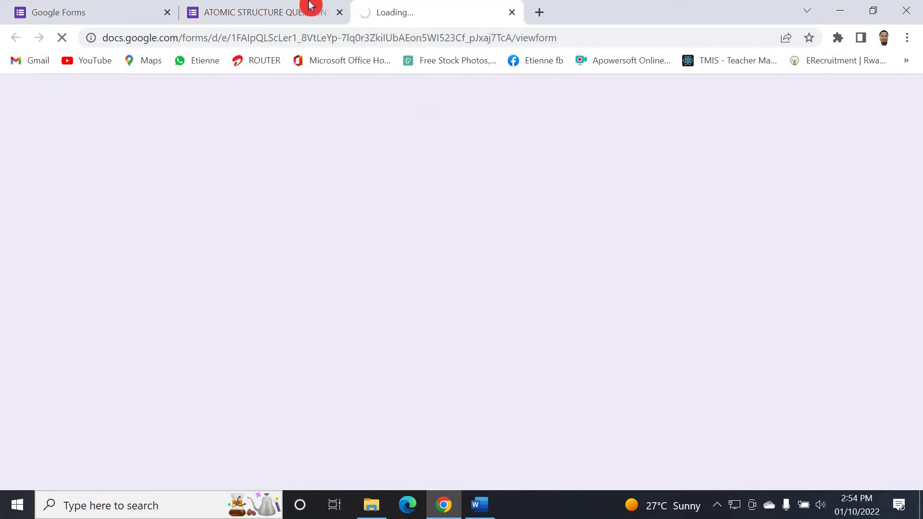
scroll(426, 279, down, 3)
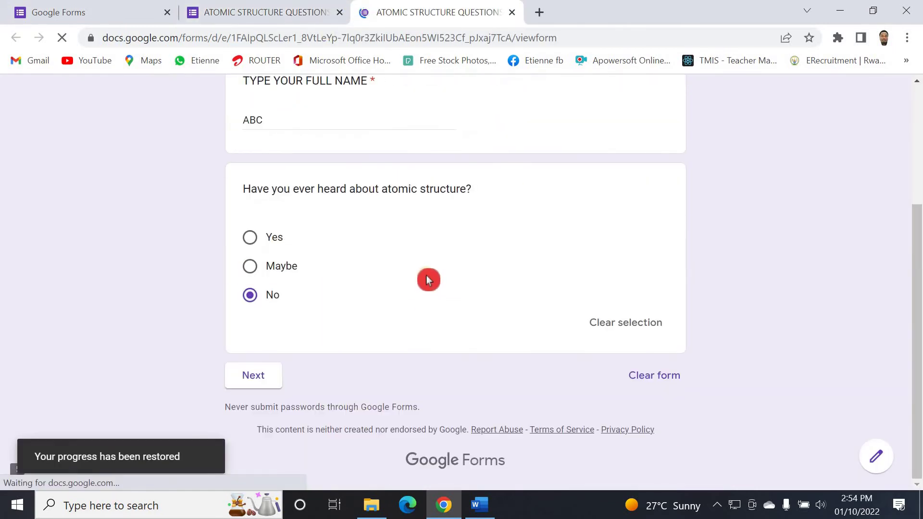
scroll(385, 258, up, 3)
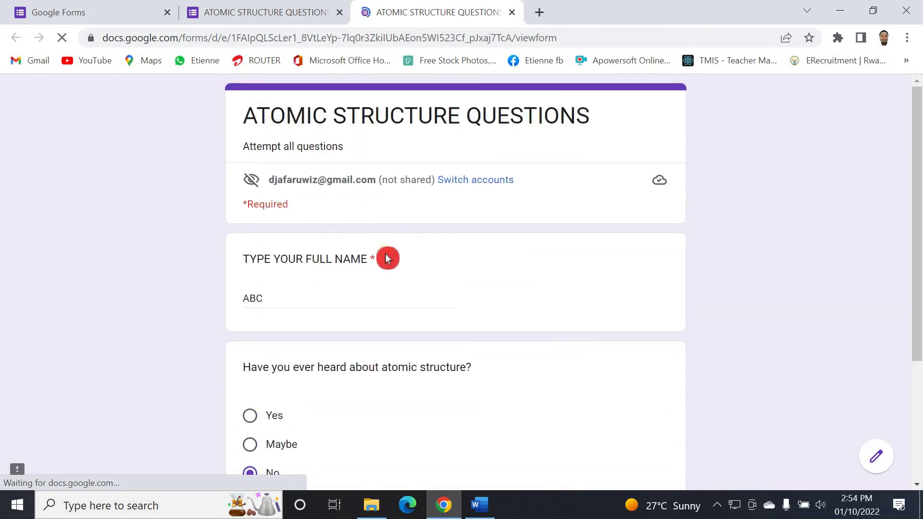
scroll(374, 256, down, 3)
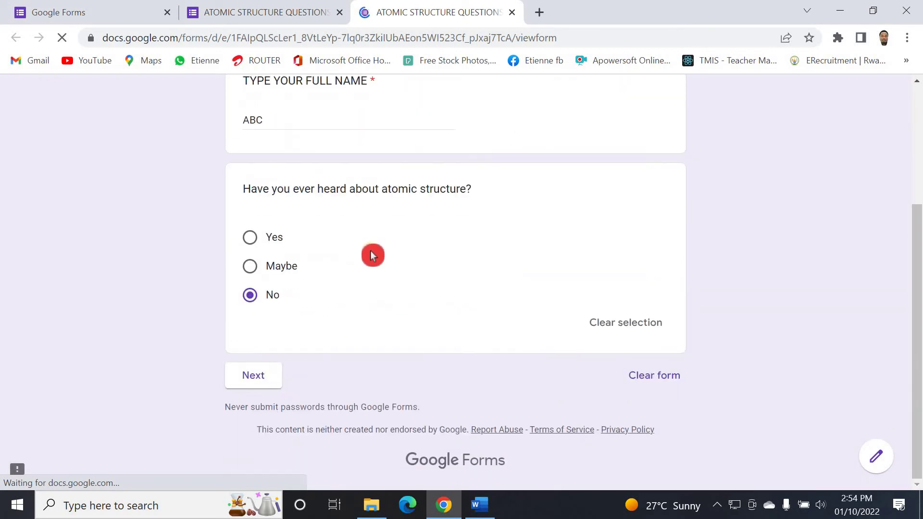
click(252, 247)
click(274, 262)
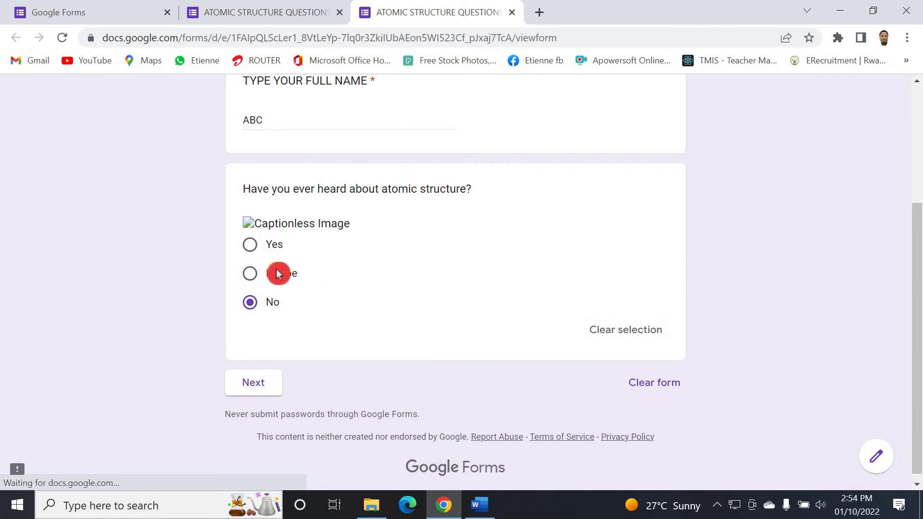
click(250, 304)
click(255, 381)
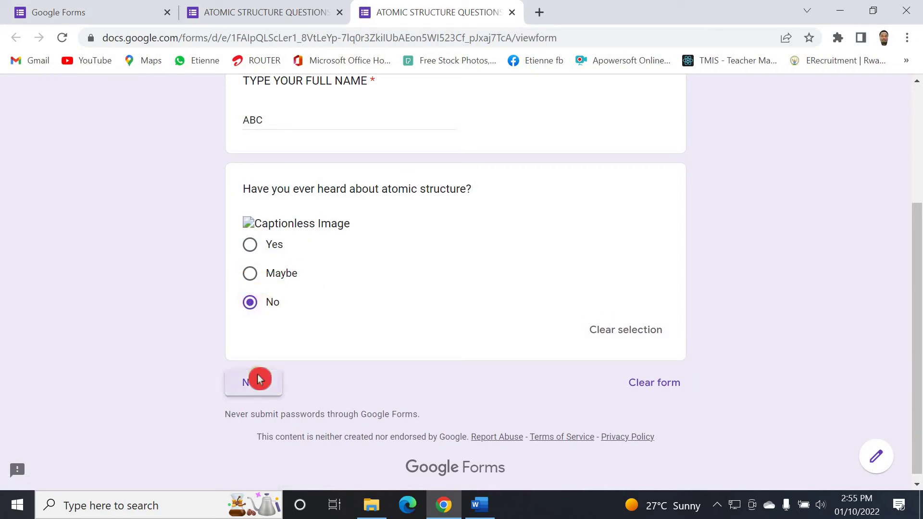
Test ticking and clearing the proton, neutron and electron checkboxes in the preview, and close the preview
scroll(423, 312, down, 7)
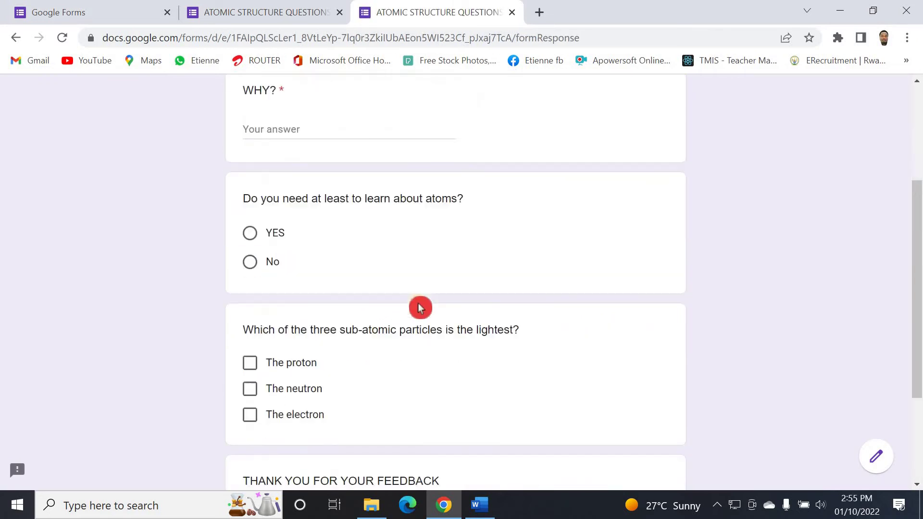
click(249, 209)
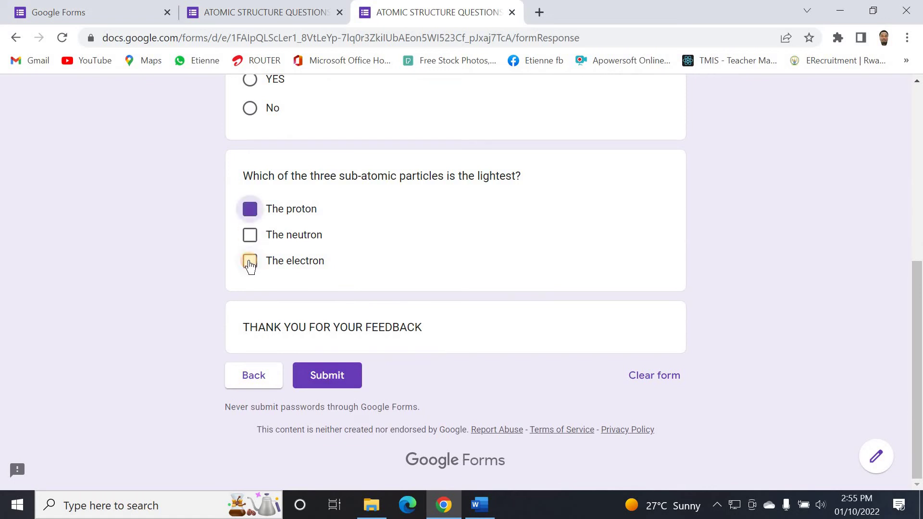
click(250, 235)
click(250, 261)
click(251, 235)
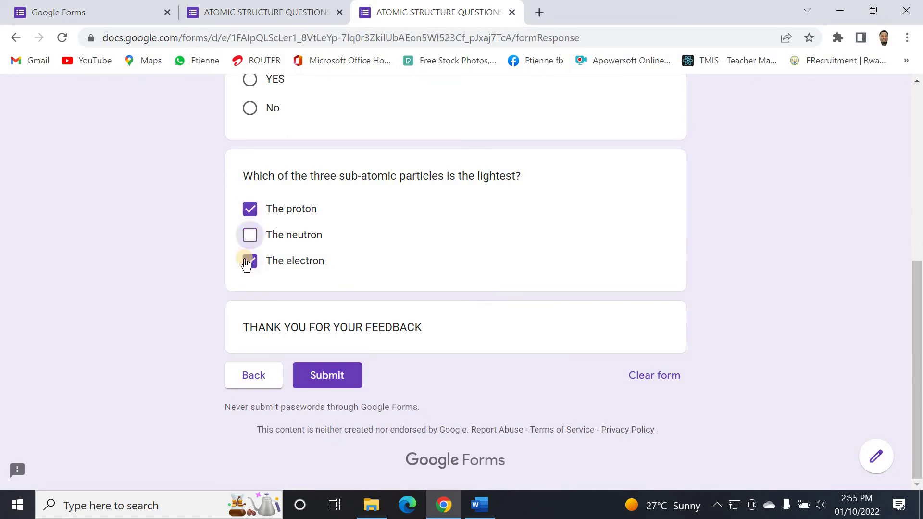
click(250, 261)
click(251, 214)
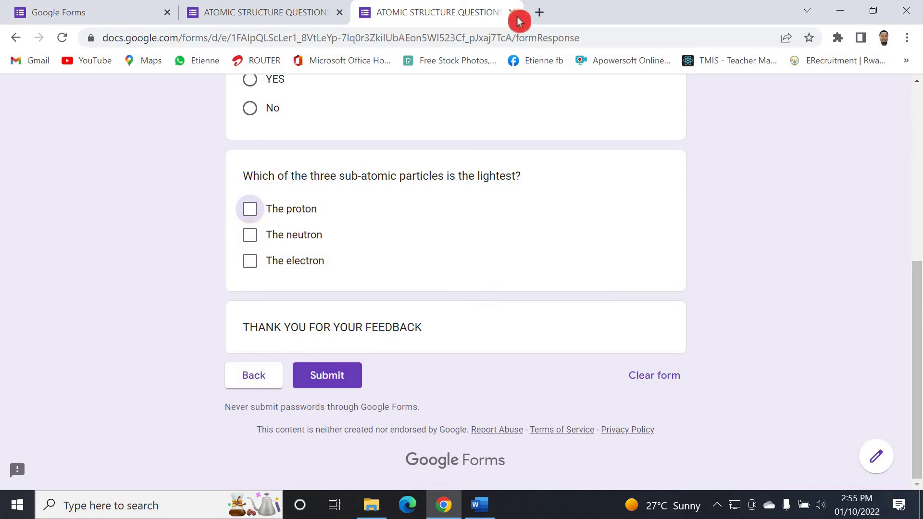
scroll(472, 144, up, 7)
scroll(466, 136, down, 7)
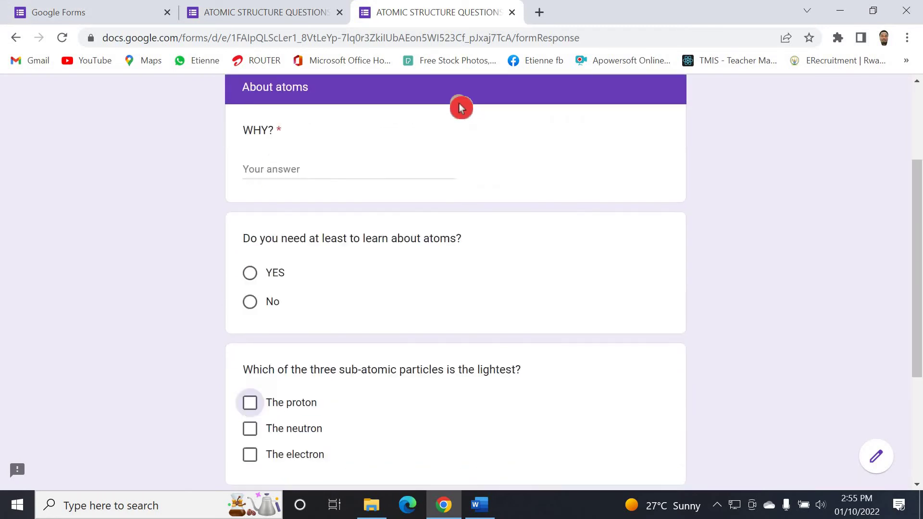
click(512, 12)
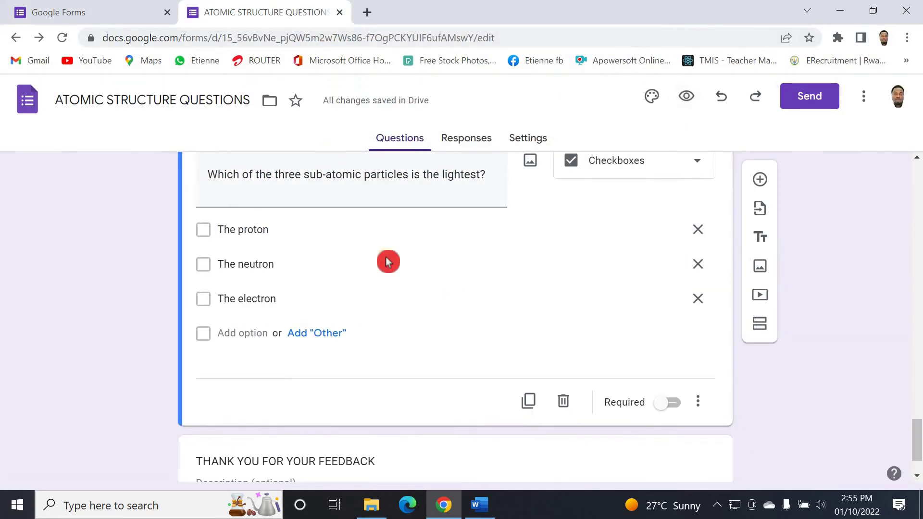
Review the checkbox question's title, options and the available question types, leaving its type as Checkboxes
scroll(455, 294, down, 1)
scroll(453, 289, up, 5)
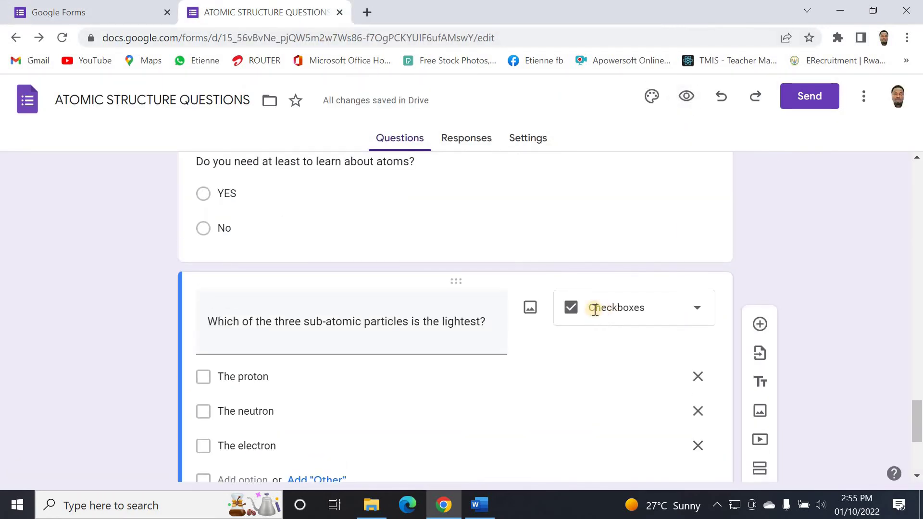
scroll(593, 309, down, 5)
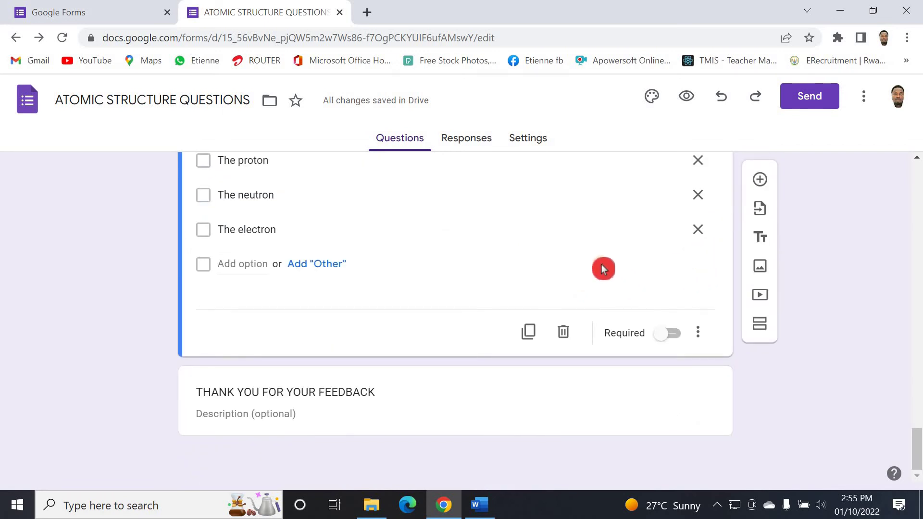
scroll(379, 257, up, 6)
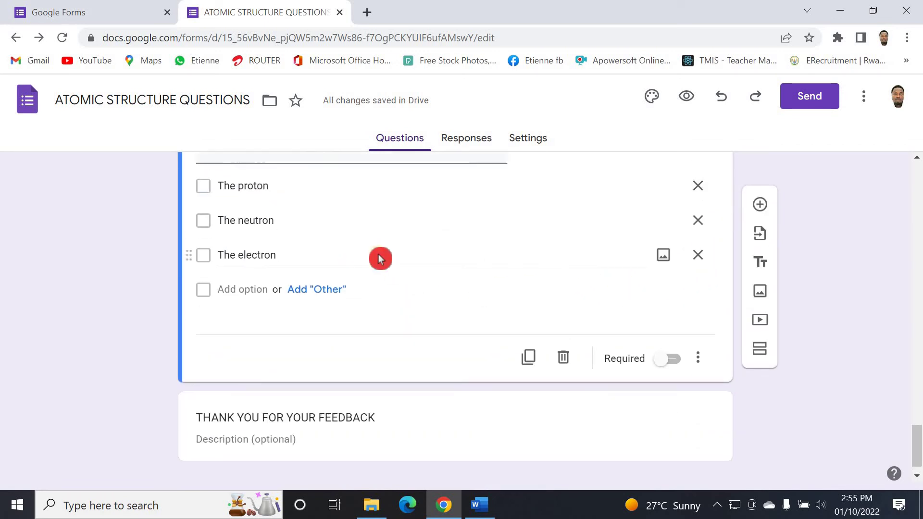
scroll(365, 244, down, 6)
scroll(373, 233, up, 5)
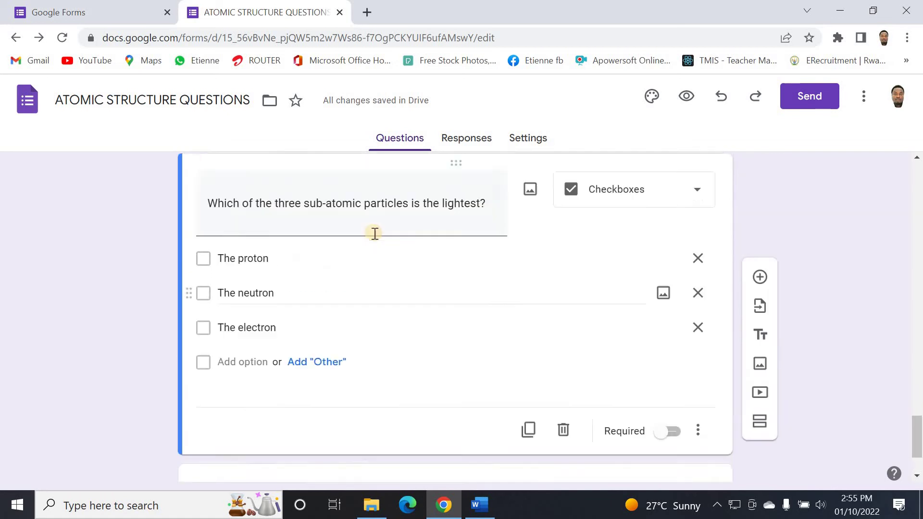
triple_click(354, 331)
scroll(577, 336, down, 3)
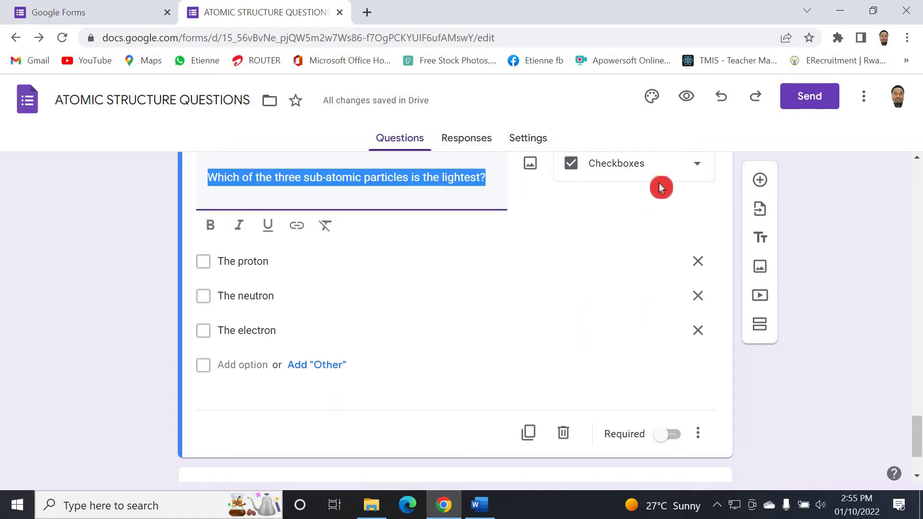
click(698, 165)
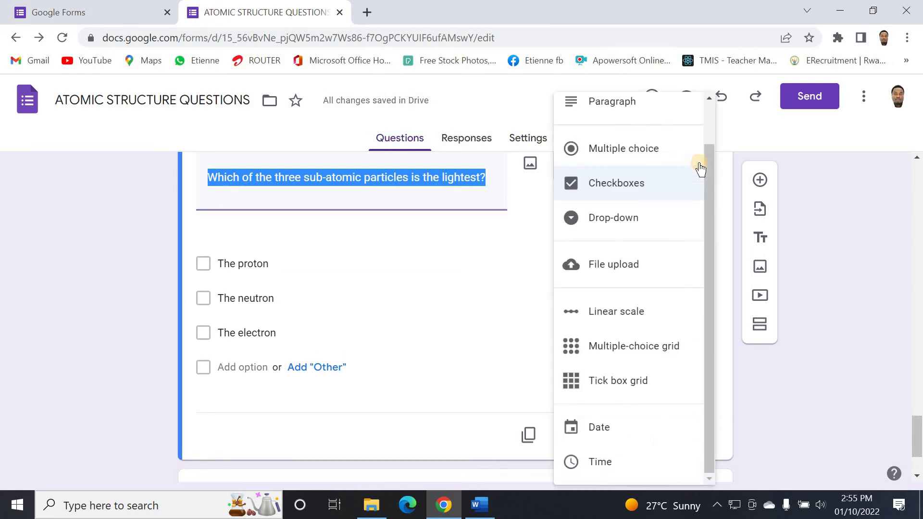
click(135, 302)
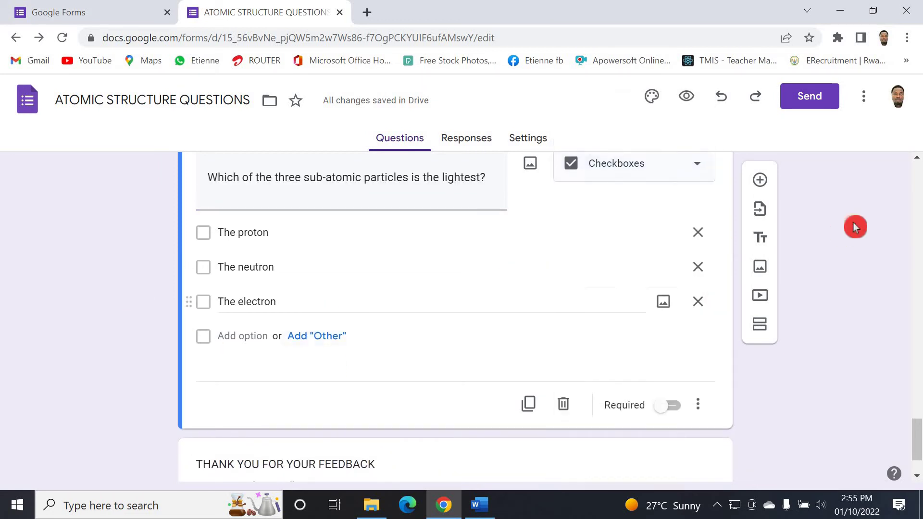
Add a new question below the sub-atomic particles question and set its type to Linear scale
click(759, 180)
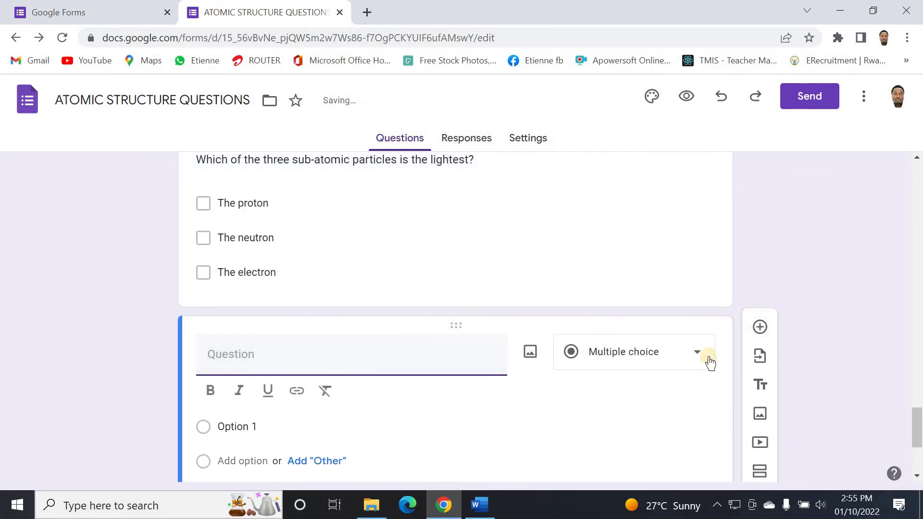
click(686, 341)
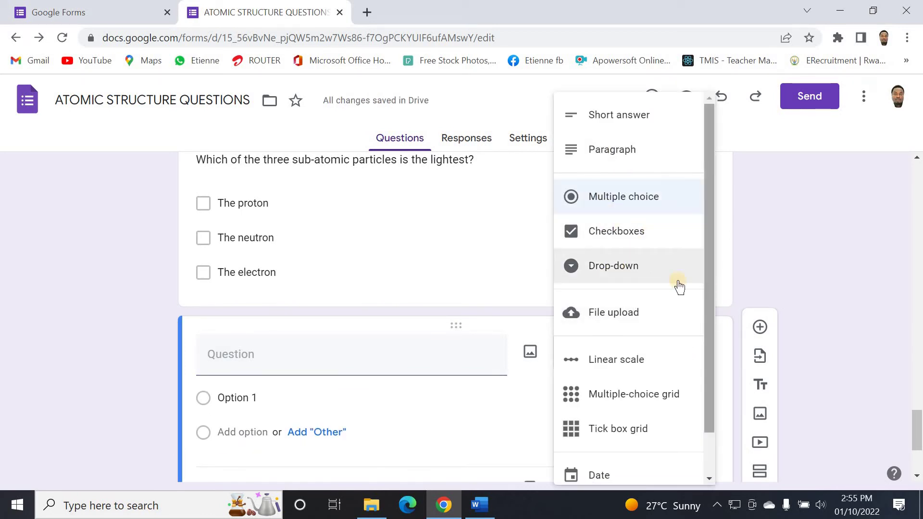
click(633, 350)
scroll(489, 303, down, 4)
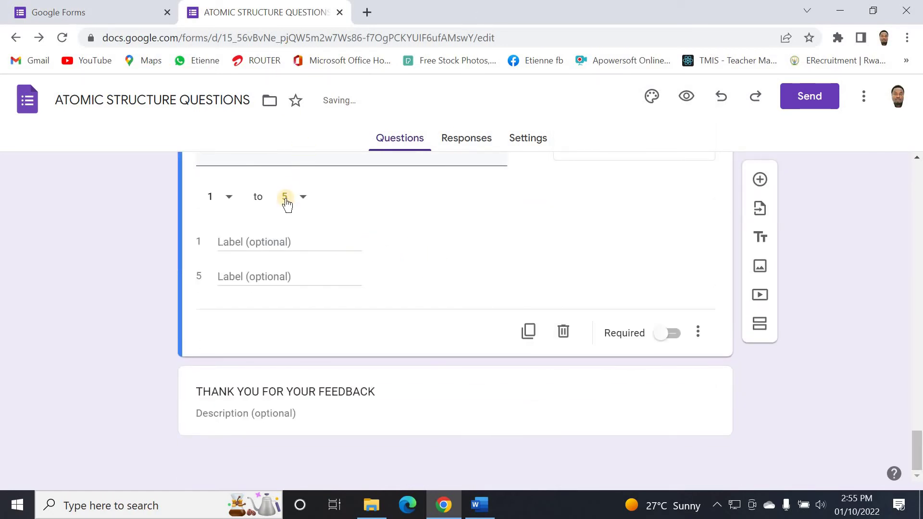
Title the linear scale question "The knowledge about chemistry"
click(309, 218)
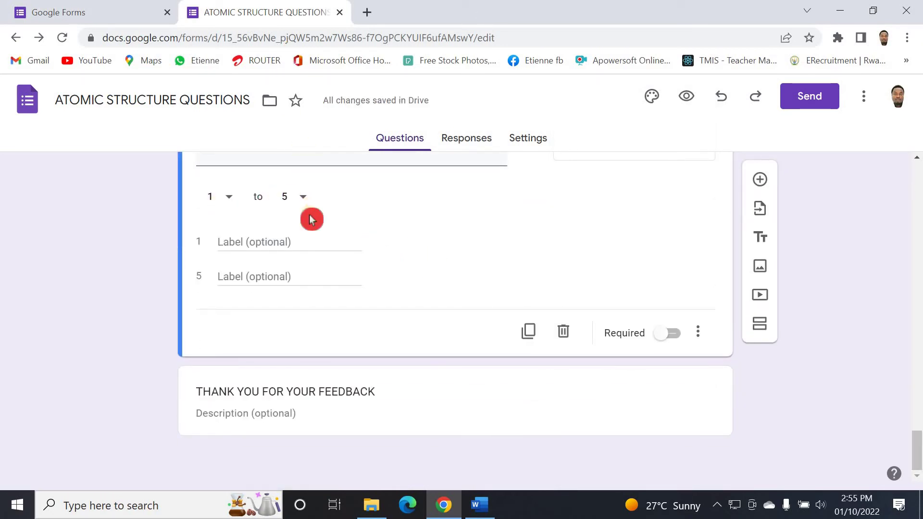
click(264, 202)
click(324, 222)
scroll(319, 220, up, 3)
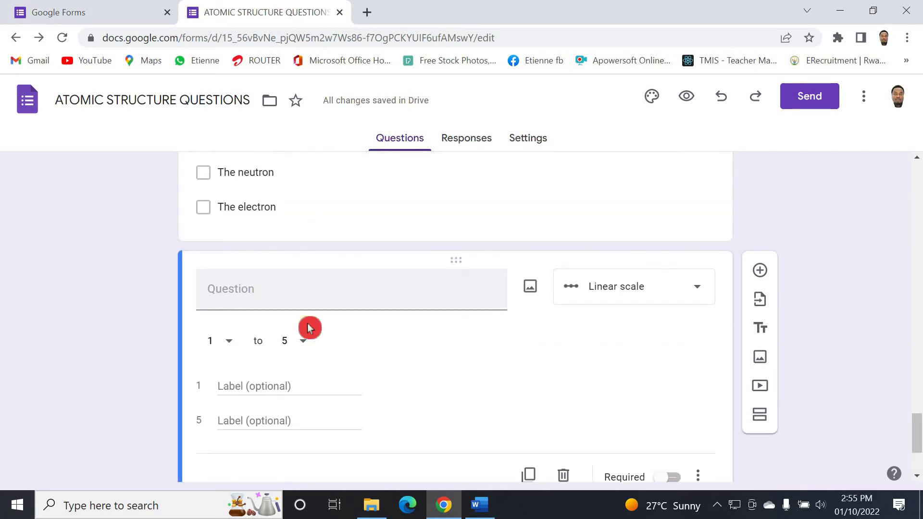
click(258, 289)
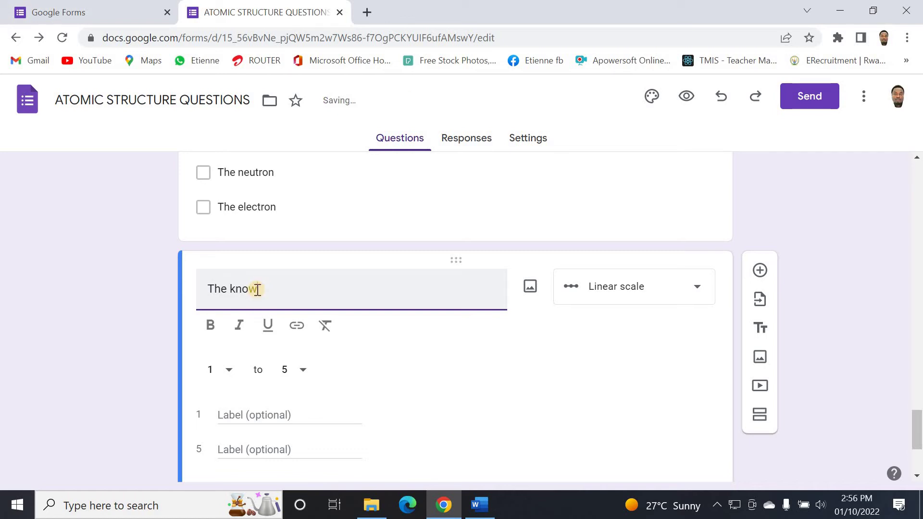
text(ge about chemistry)
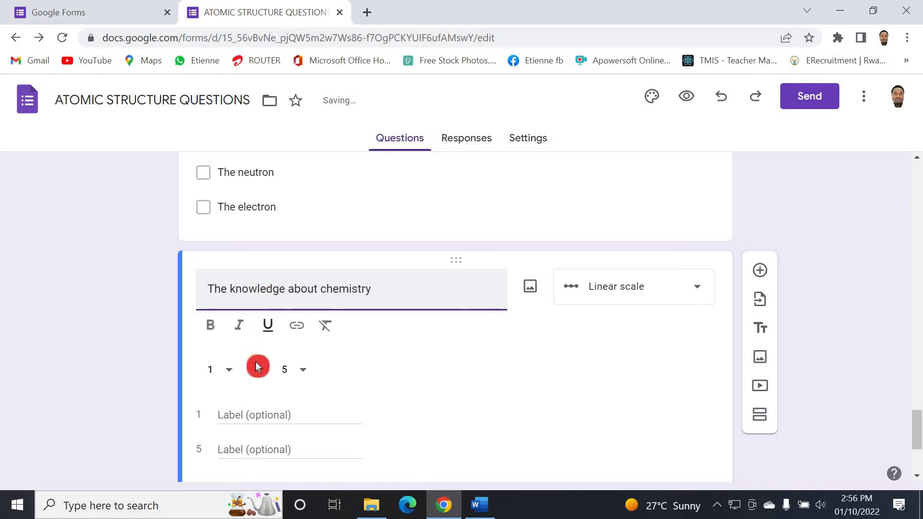
Label value 1 of the chemistry knowledge scale "very need", leaving the label for value 5 empty
scroll(244, 271, down, 3)
click(244, 271)
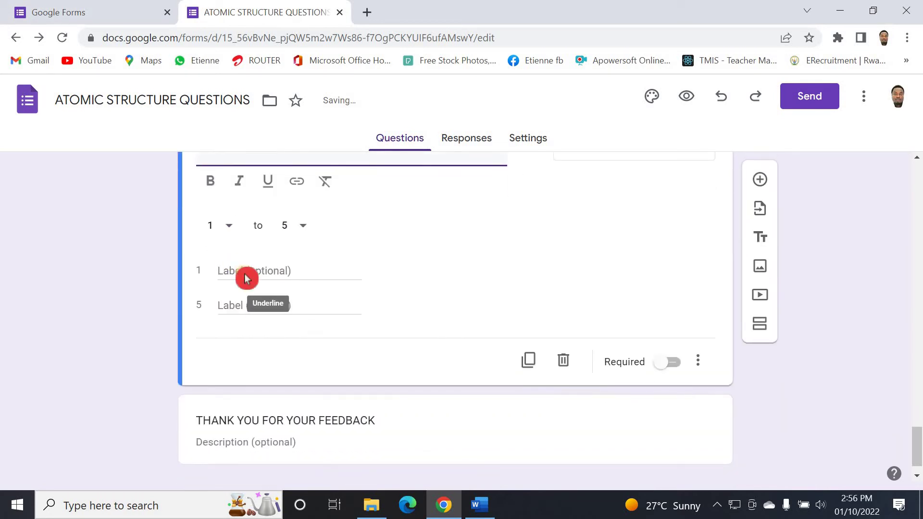
text(ve)
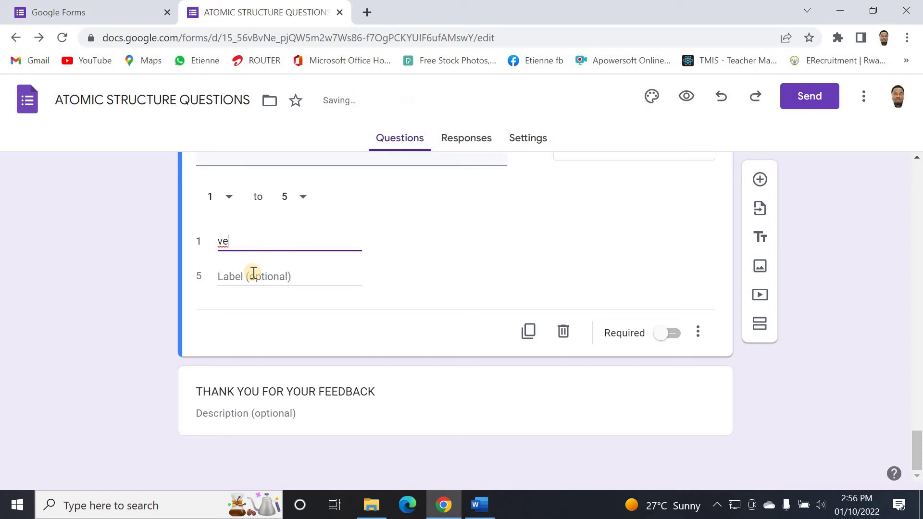
click(255, 277)
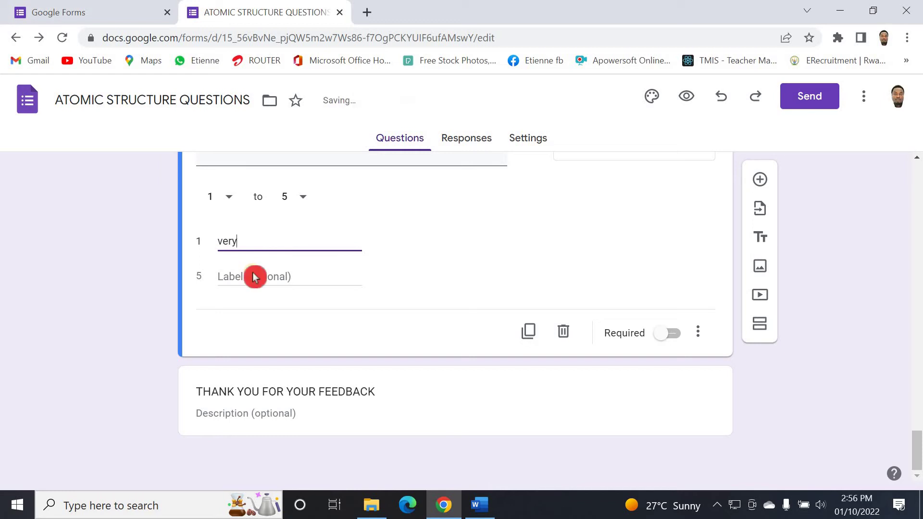
text(ry need)
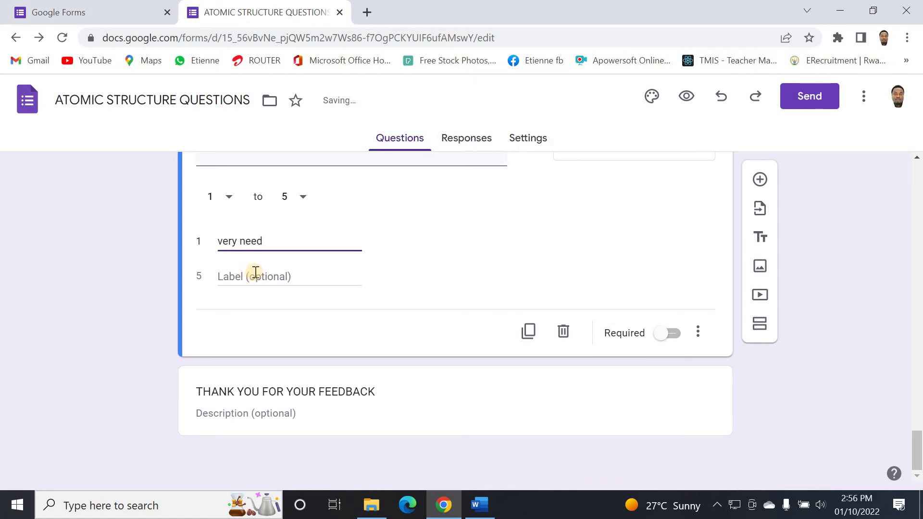
click(255, 273)
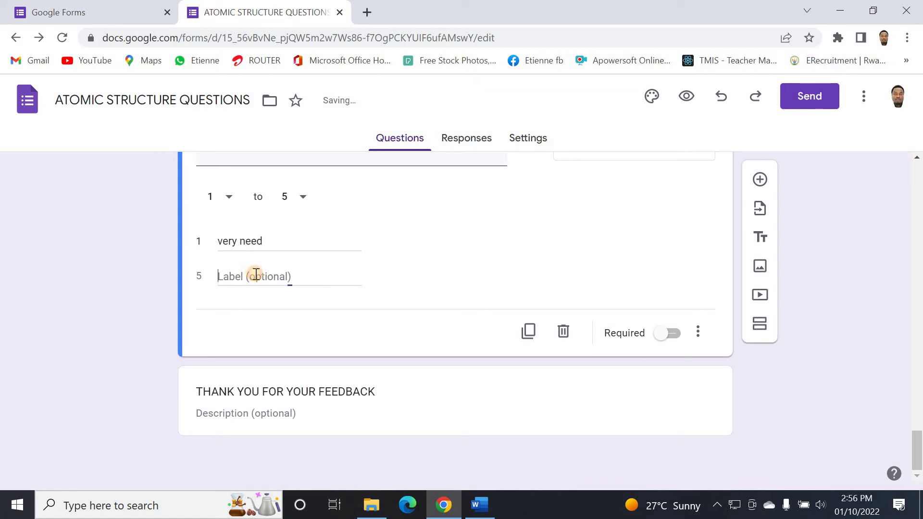
text(le)
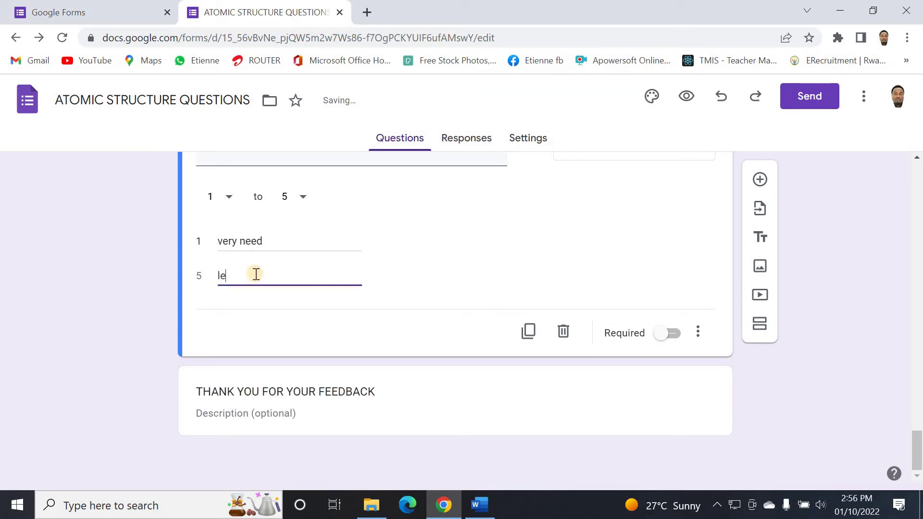
key(BackSpace)
key(BackSpace)
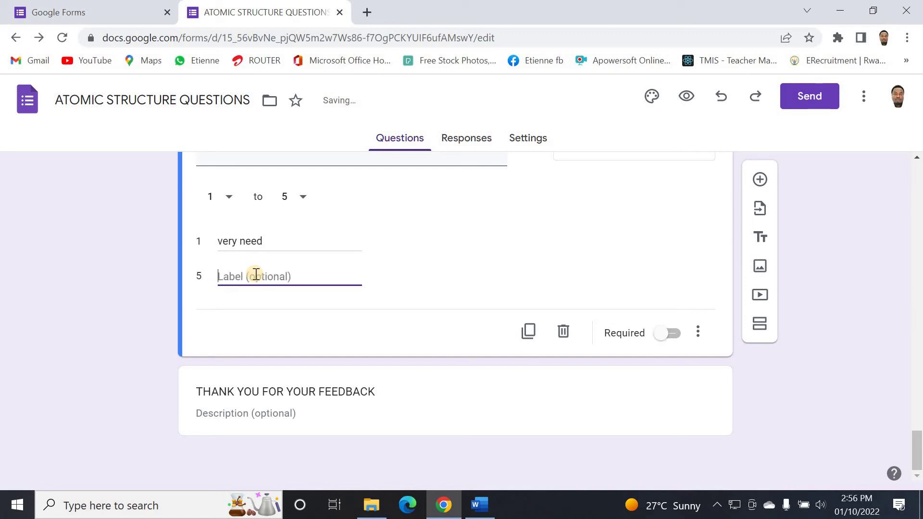
Replace the first word of the label for scale value 1 so that it reads "Not need"
triple_click(240, 242)
click(239, 242)
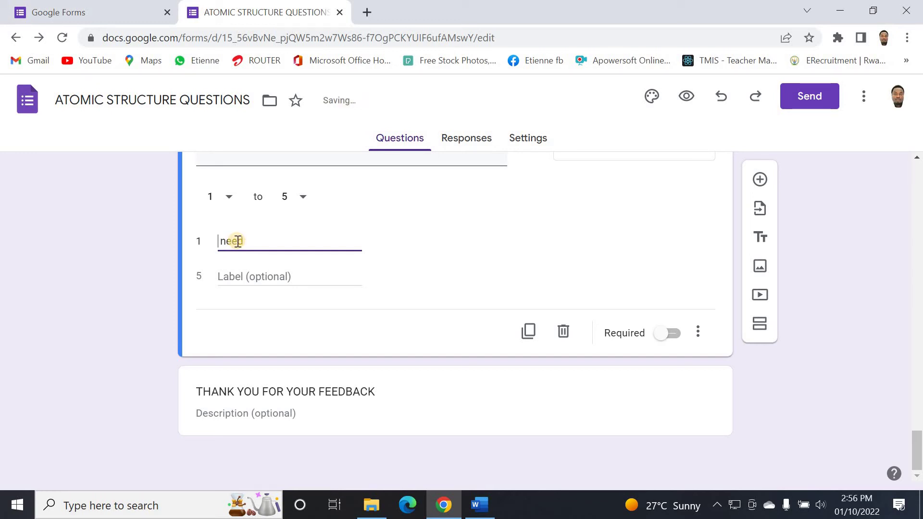
text(Not)
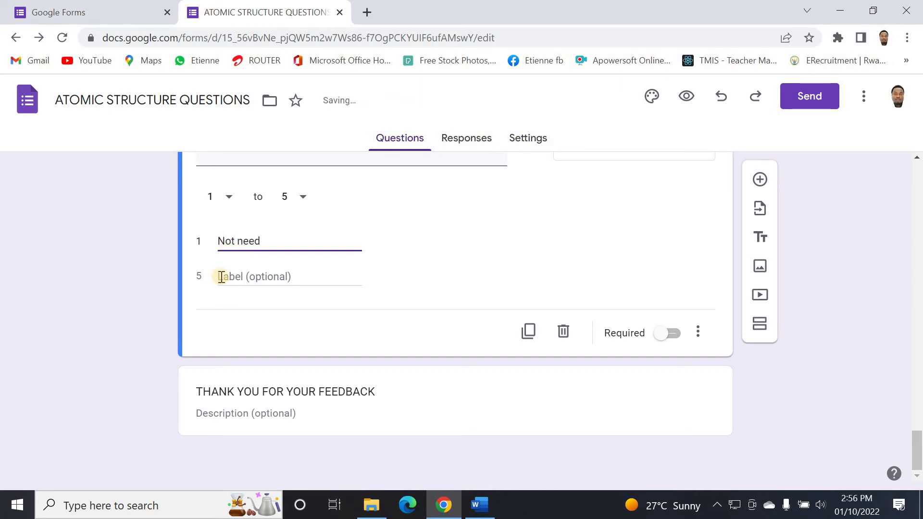
Label value 5 of the chemistry knowledge scale "Less needed"
click(219, 276)
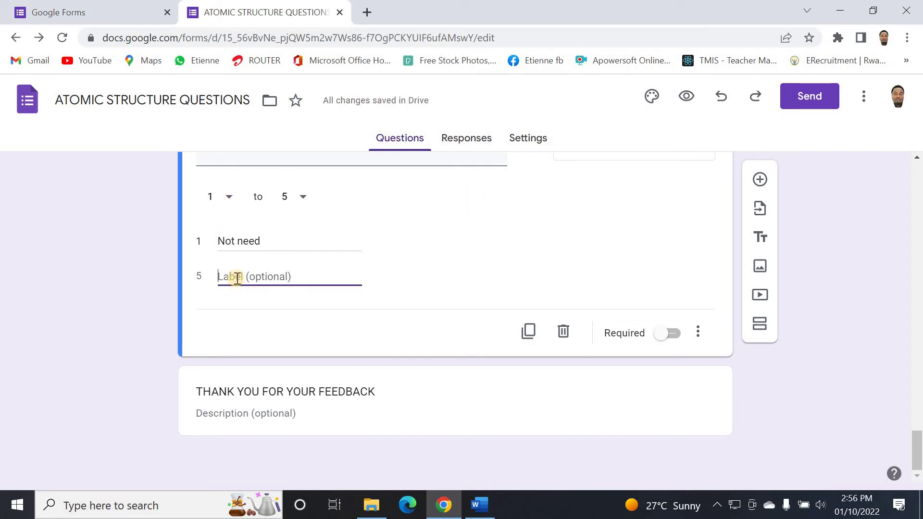
text(le)
key(BackSpace)
key(BackSpace)
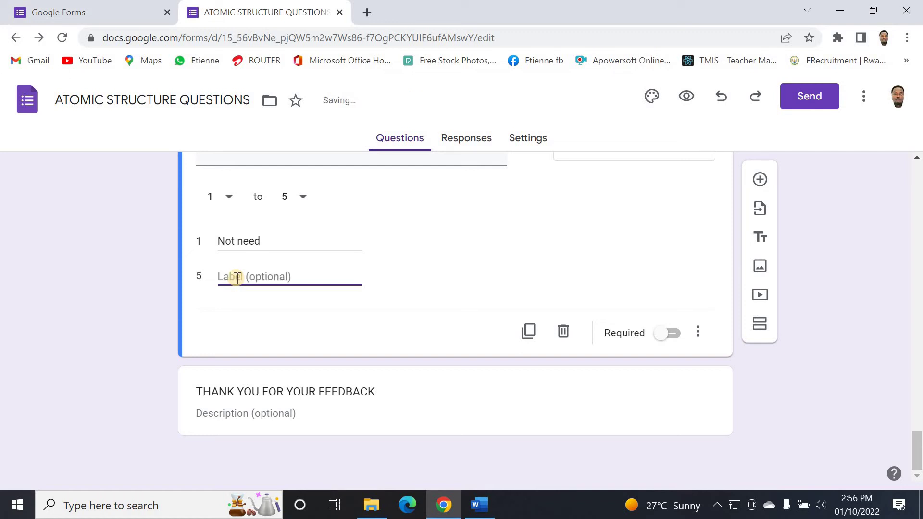
text(Less nee)
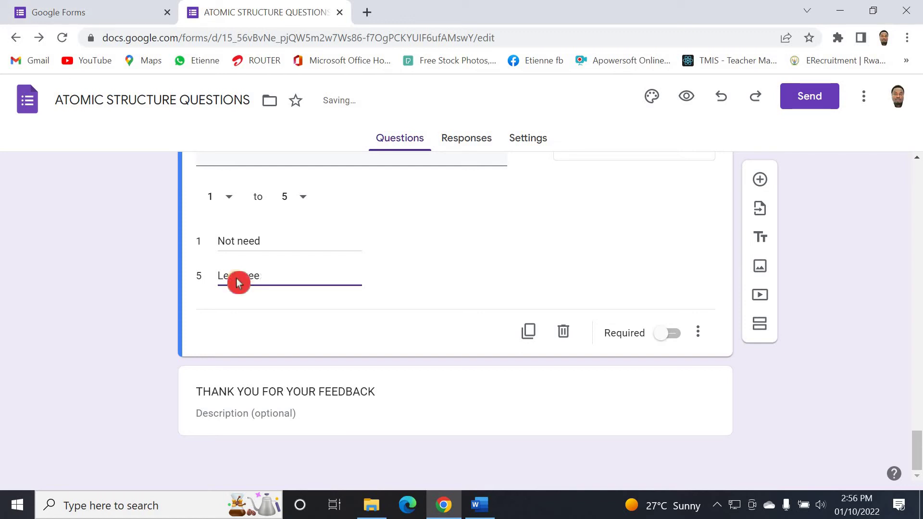
text(ded)
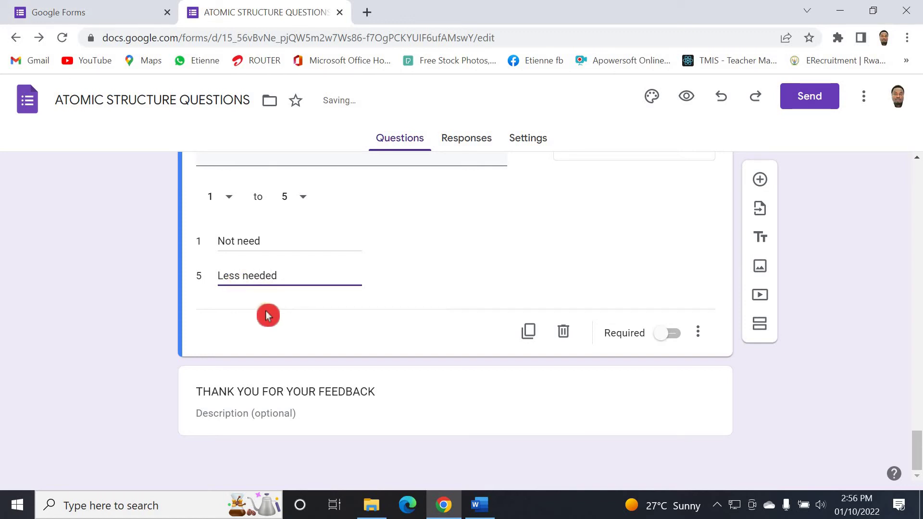
Change the label for scale value 5 to "very needed"
click(417, 288)
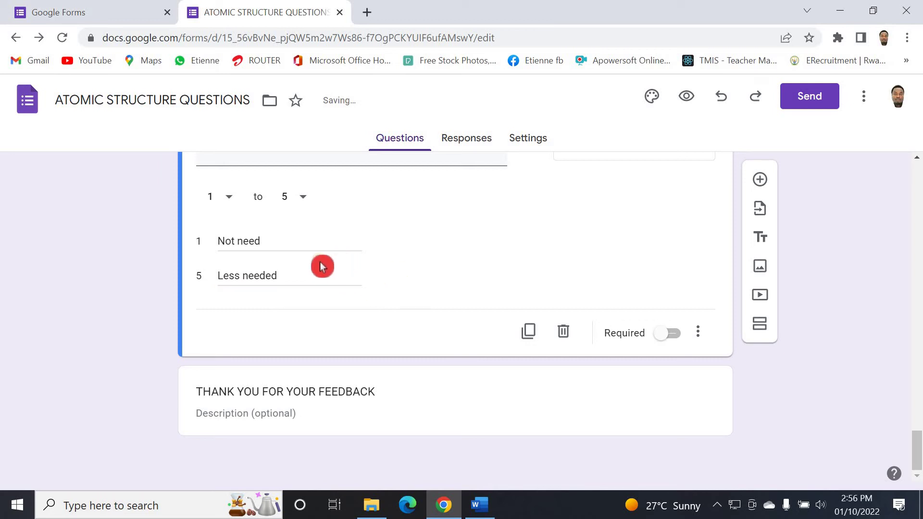
triple_click(290, 273)
click(290, 273)
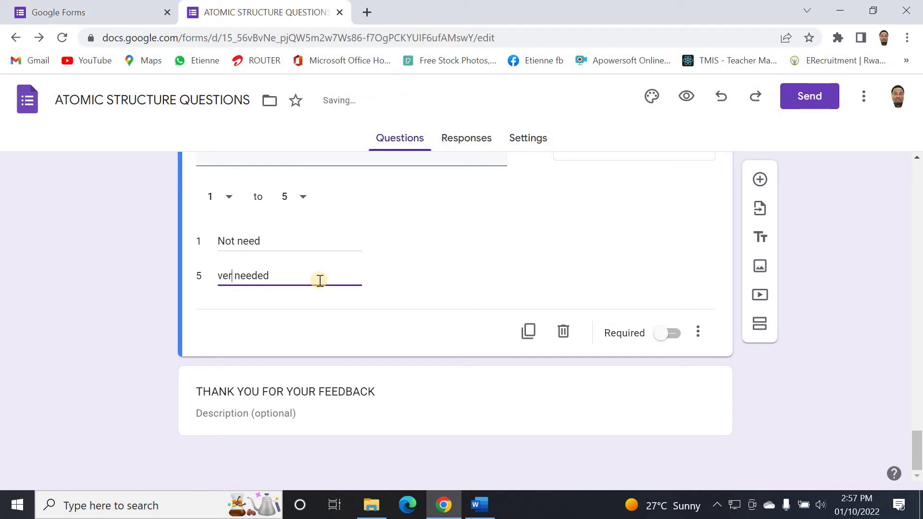
key(BackSpace)
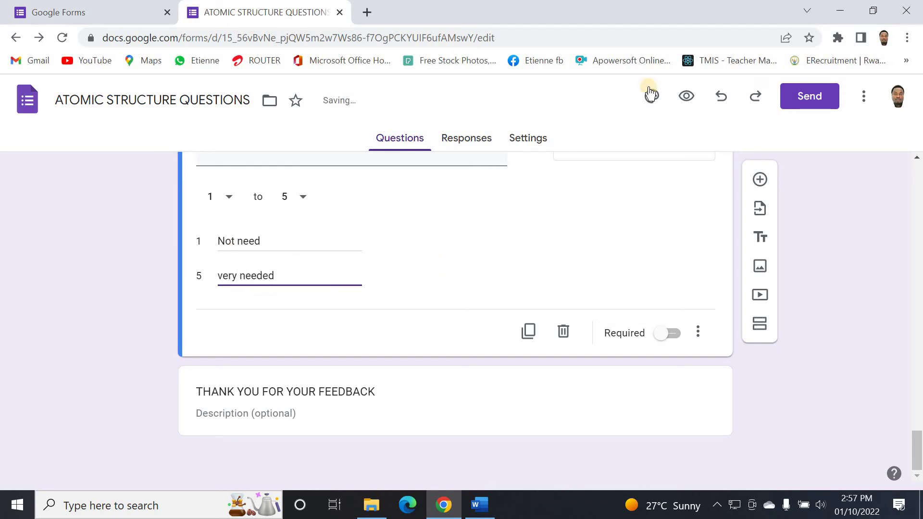
Preview the form, continue to the following section and examine the linear scale question about chemistry knowledge
click(688, 98)
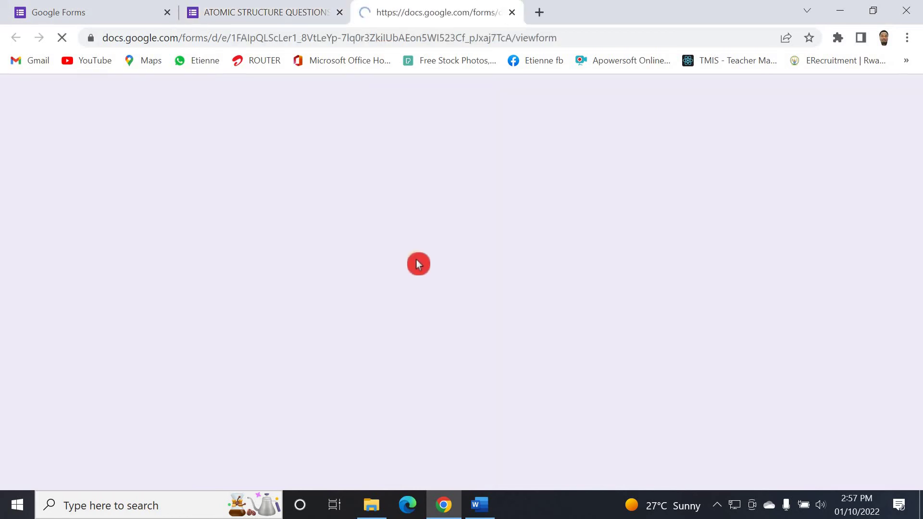
scroll(337, 385, down, 2)
scroll(340, 373, down, 1)
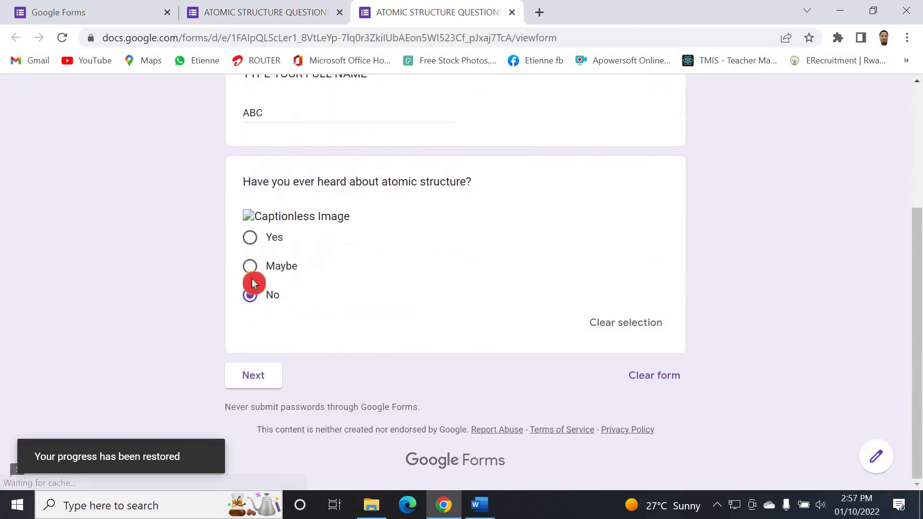
click(254, 375)
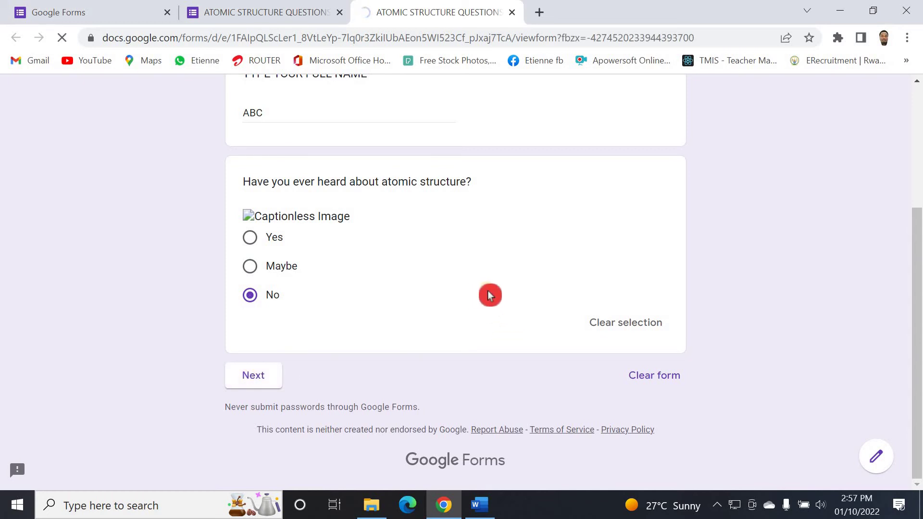
scroll(492, 301, down, 10)
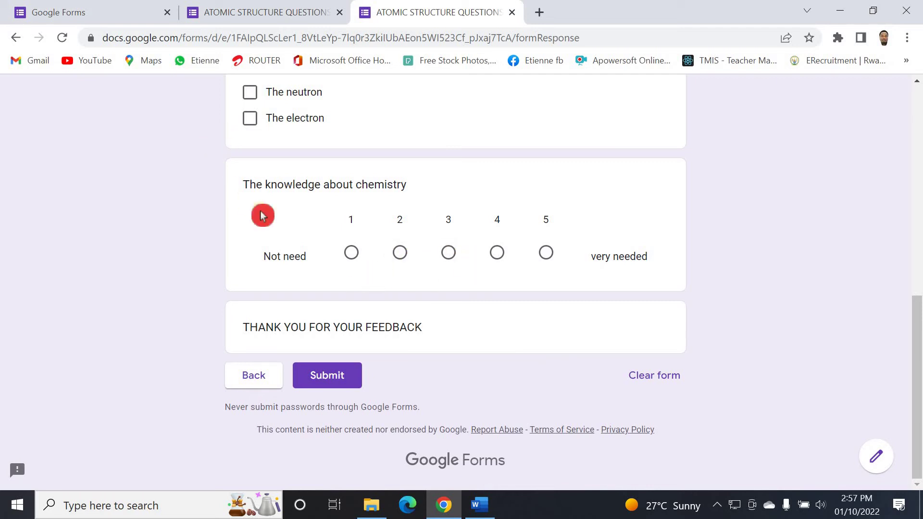
click(281, 231)
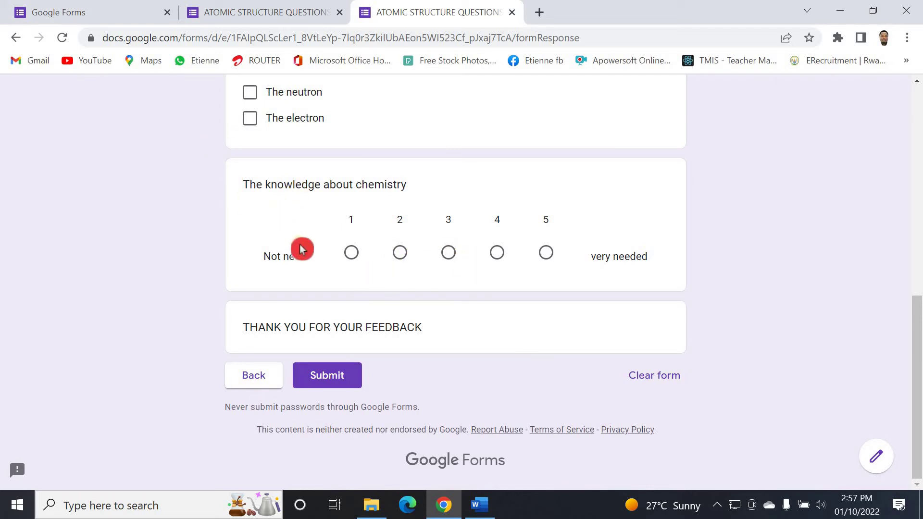
click(430, 276)
click(520, 284)
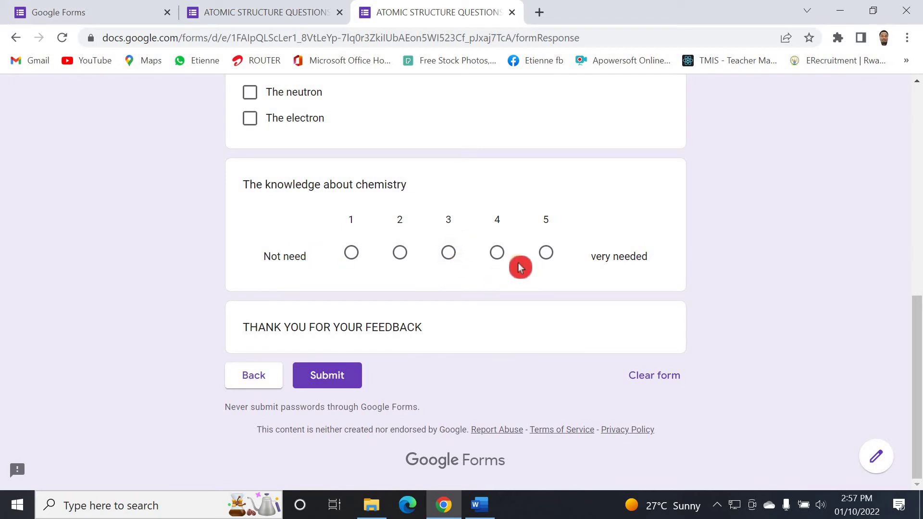
Test the ratings from 1 to 5 on the chemistry knowledge scale, ending on 5, and close the preview
click(369, 256)
click(351, 253)
click(418, 258)
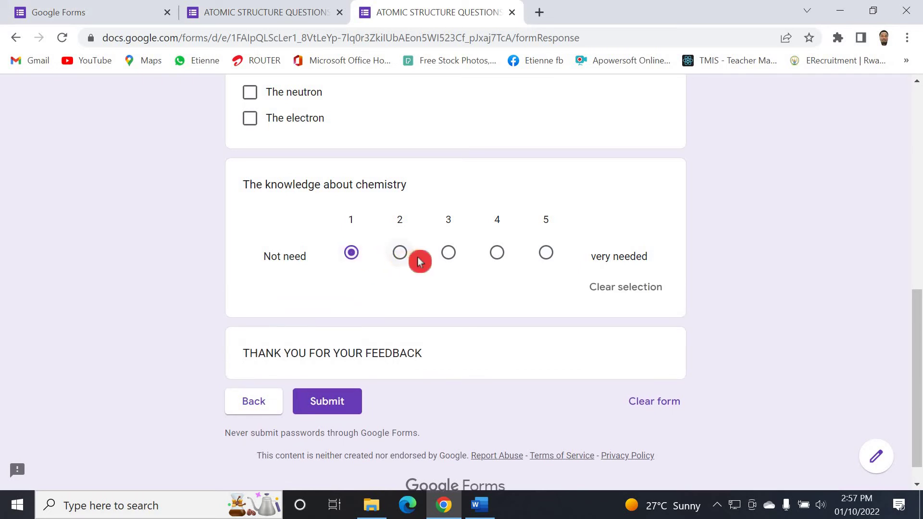
click(400, 254)
click(444, 255)
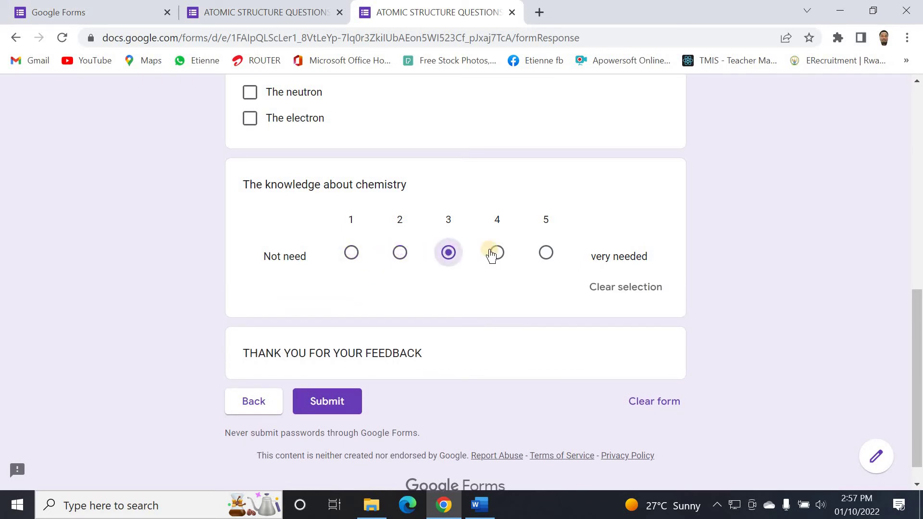
click(496, 252)
click(437, 239)
click(548, 232)
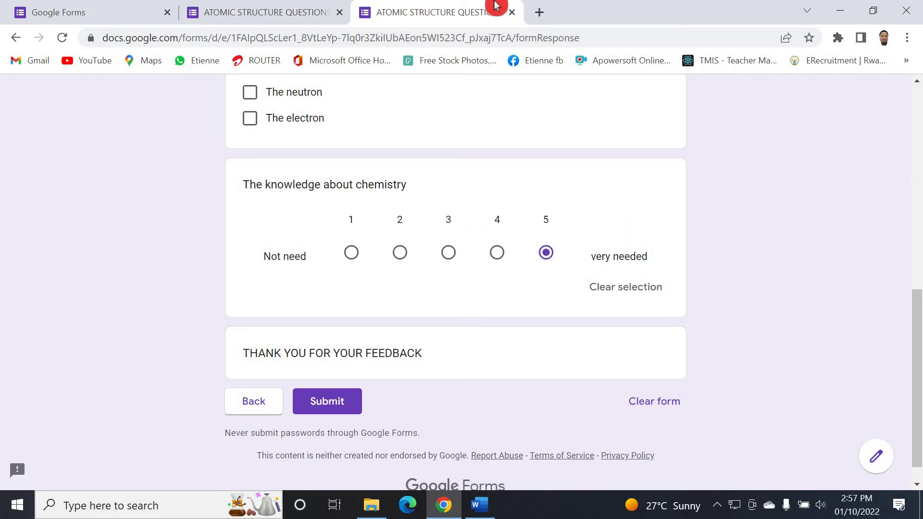
click(511, 13)
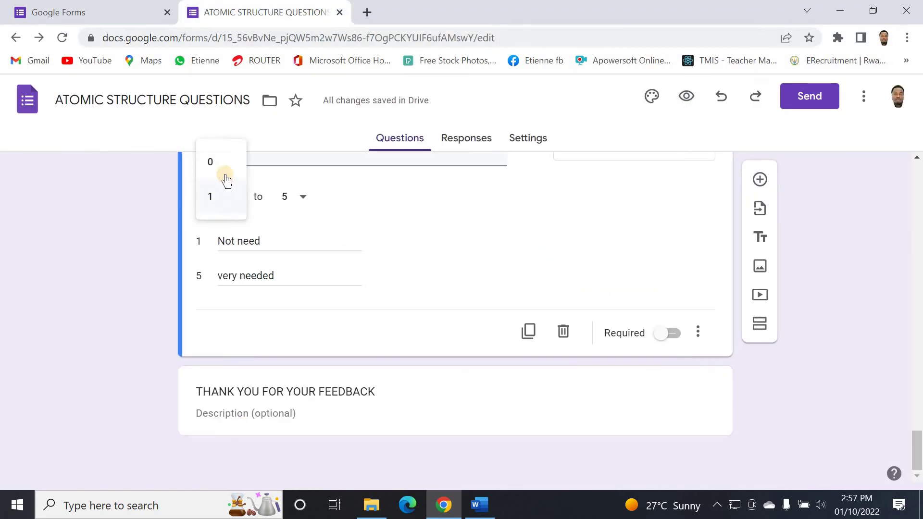
Set the chemistry knowledge question's linear scale to run from 0 to 10
click(219, 164)
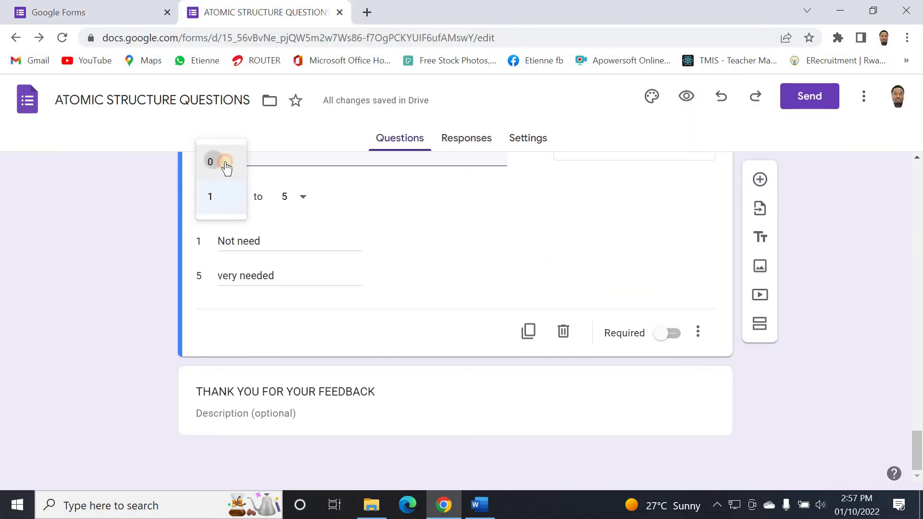
click(305, 197)
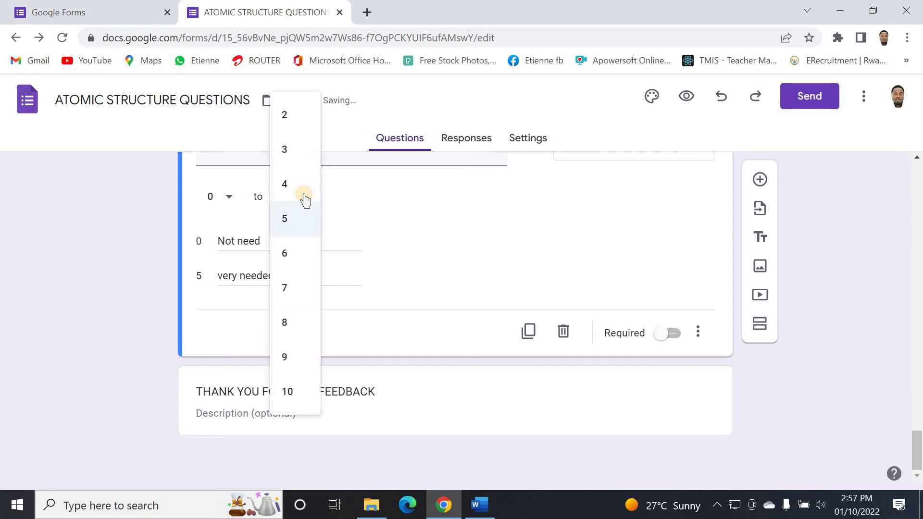
click(293, 383)
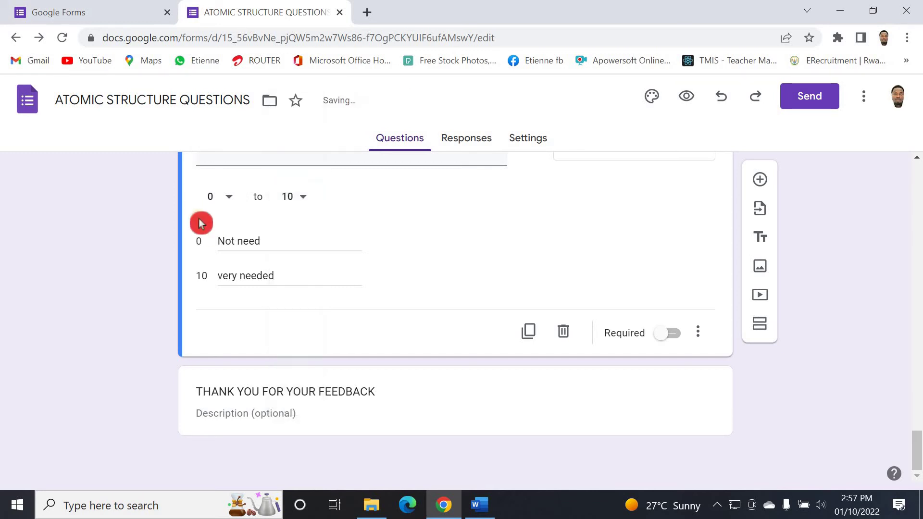
Preview the form, continue to the following section, examine the 0 to 10 chemistry knowledge scale and the closing text, and close the preview
click(688, 99)
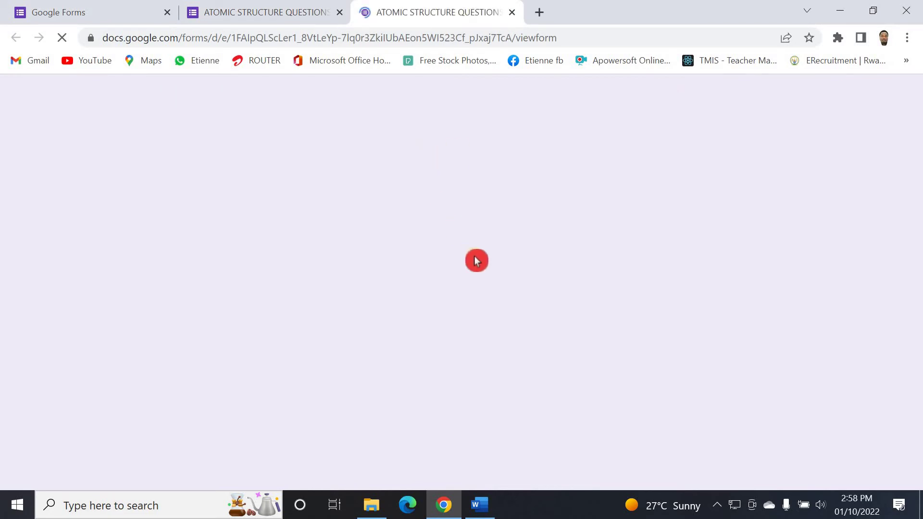
scroll(481, 263, down, 4)
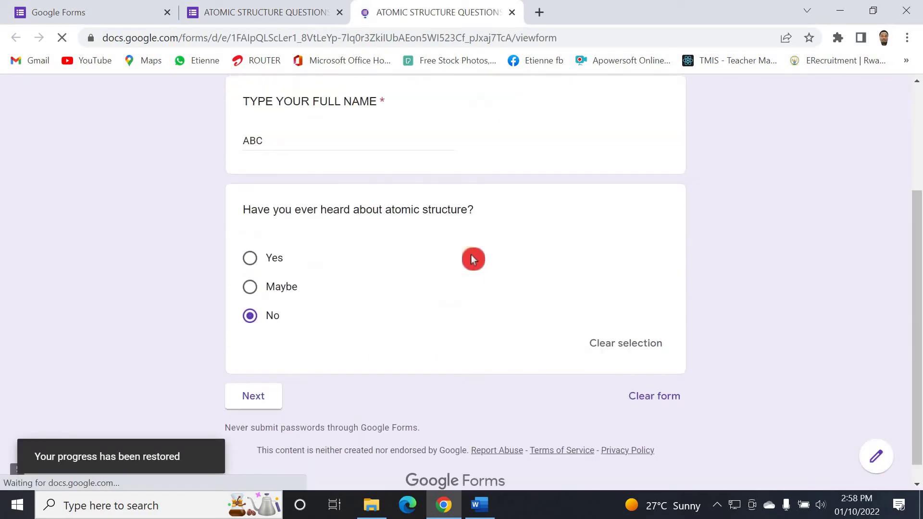
click(254, 377)
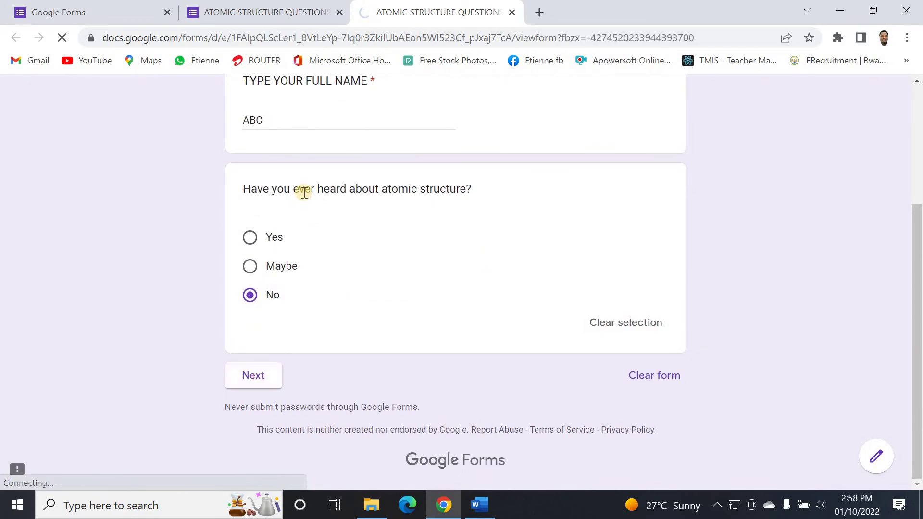
scroll(449, 346, down, 10)
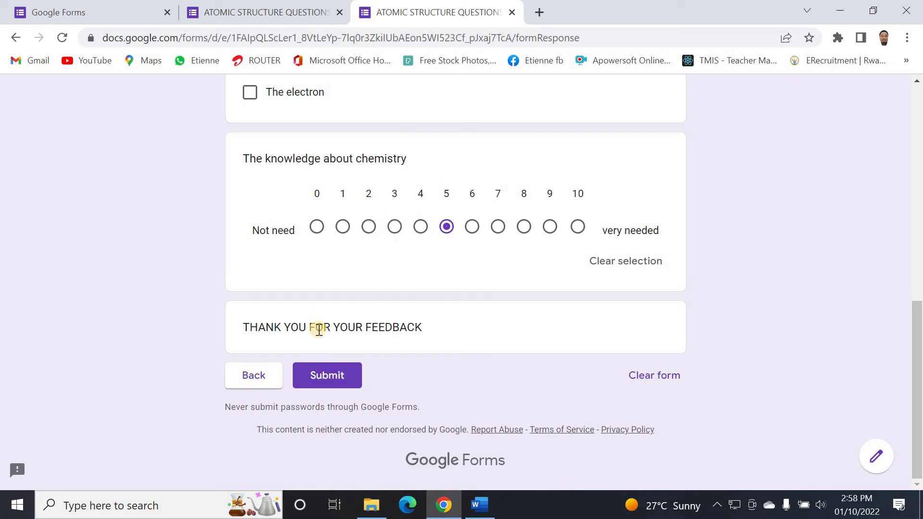
drag(434, 342, 244, 326)
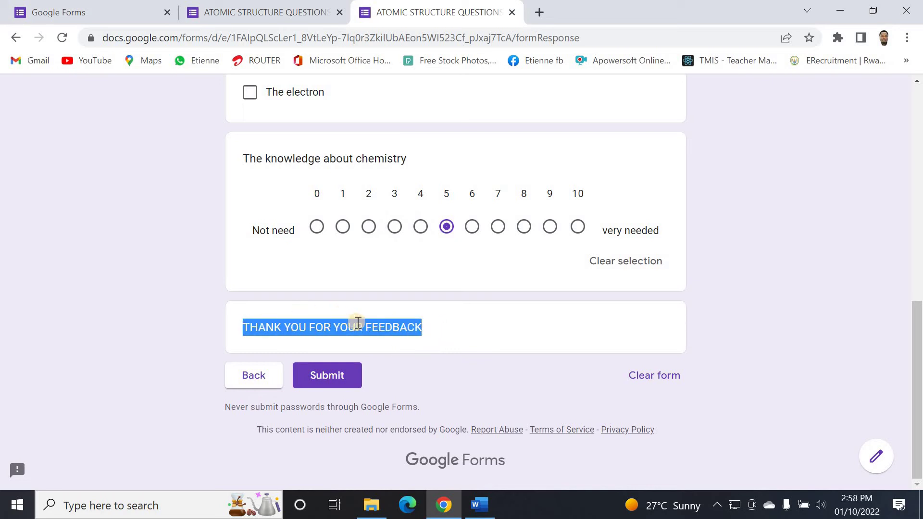
click(470, 342)
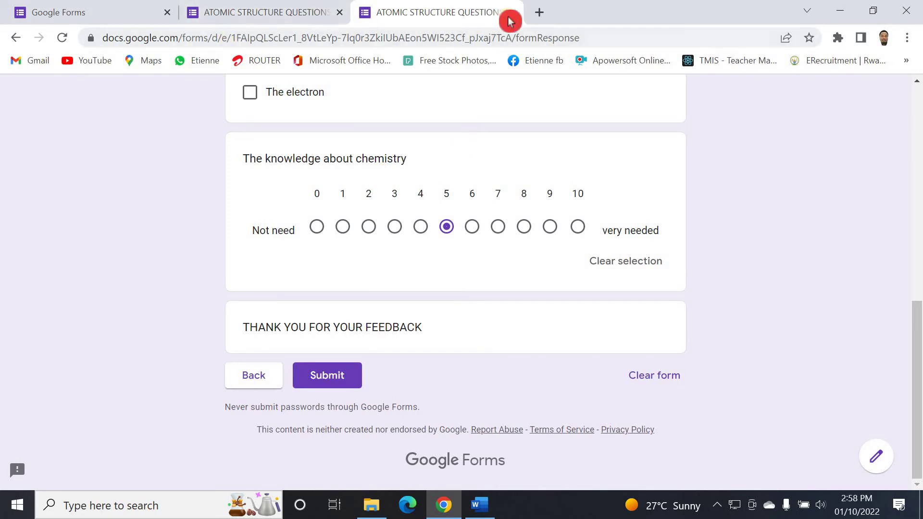
key(ctrl+w)
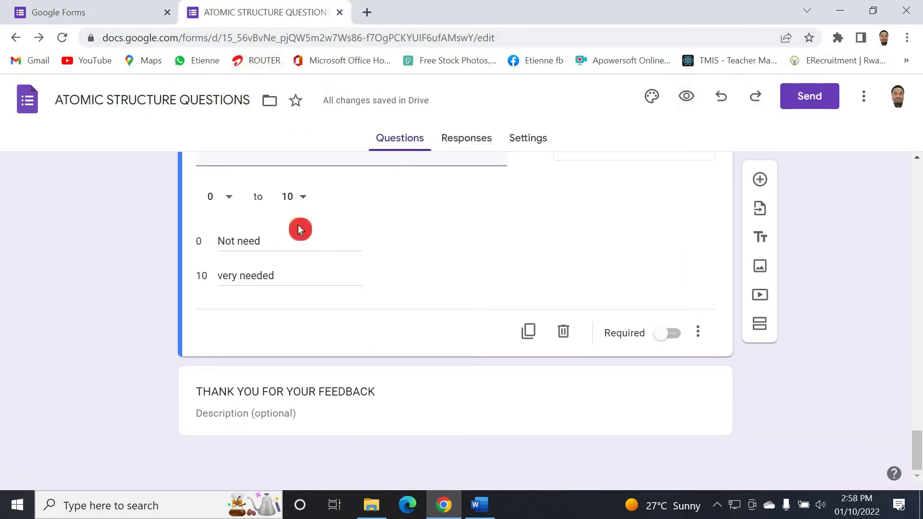
Look at the form's responses page and make the form a quiz in its settings
scroll(297, 225, up, 8)
scroll(296, 223, up, 15)
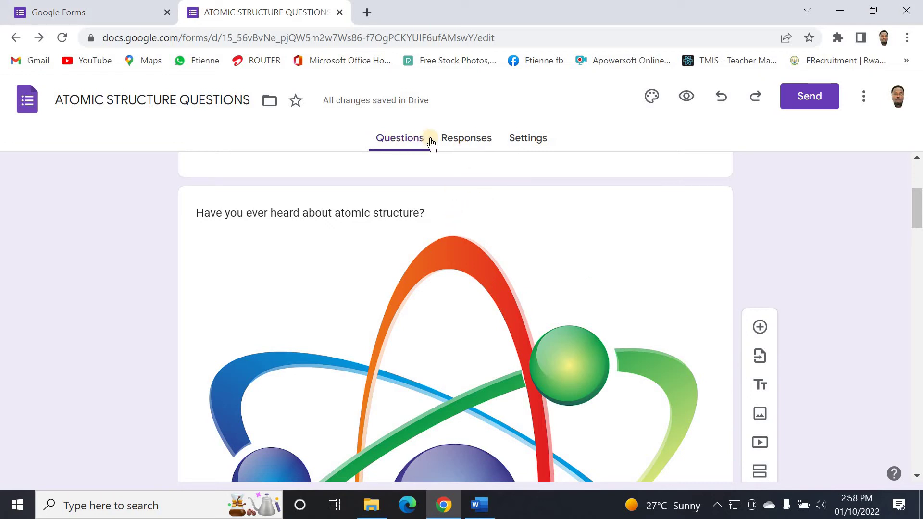
click(466, 140)
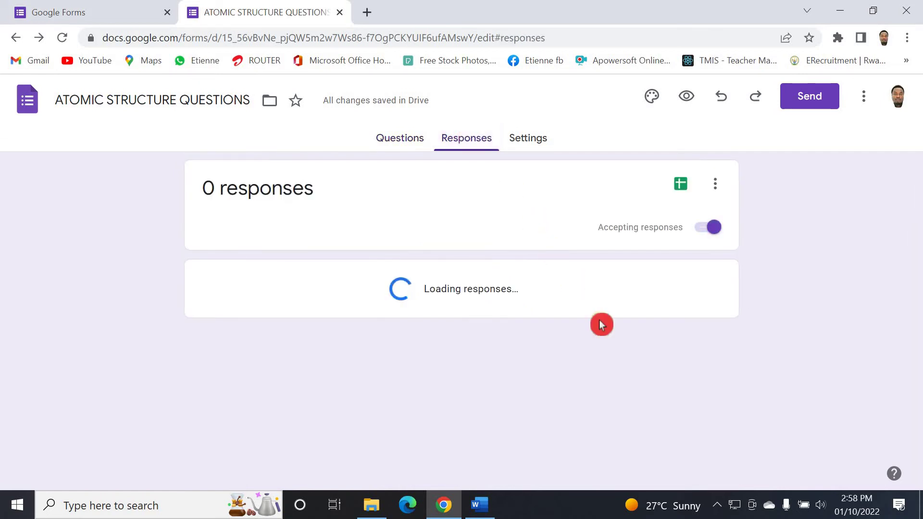
click(529, 138)
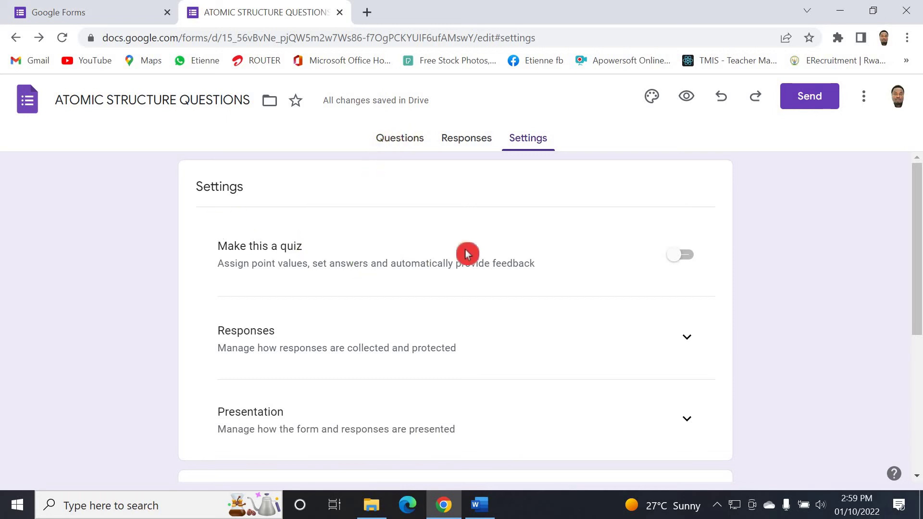
click(696, 259)
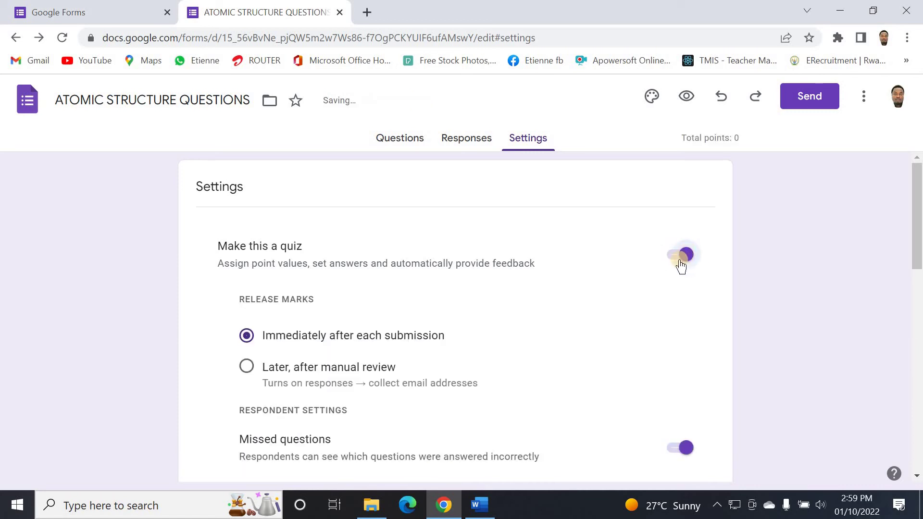
Look through the form's questions, including the one about the centre of an atom, for the quiz point and answer options
click(403, 138)
scroll(421, 234, down, 10)
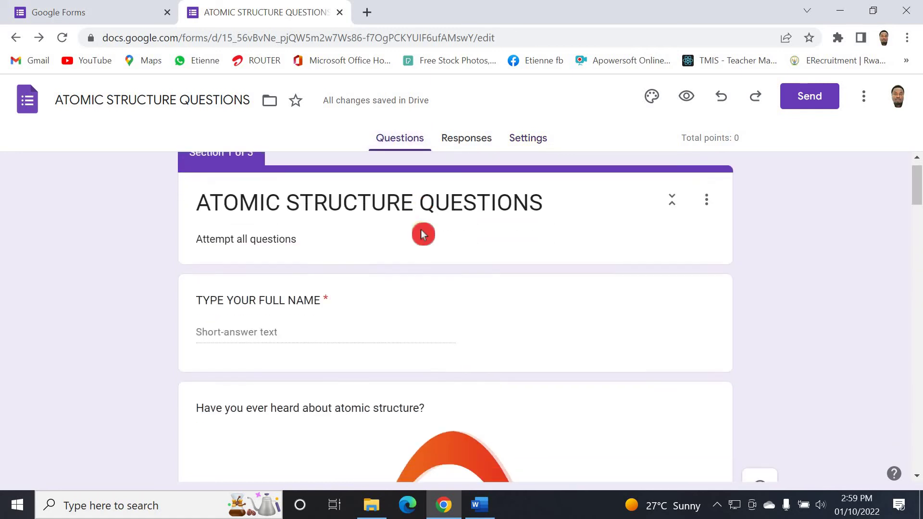
scroll(422, 234, down, 15)
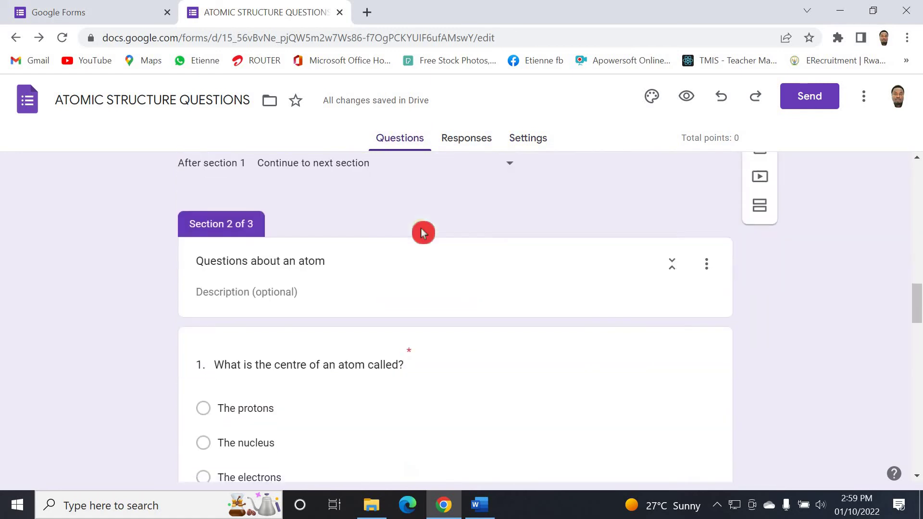
click(427, 228)
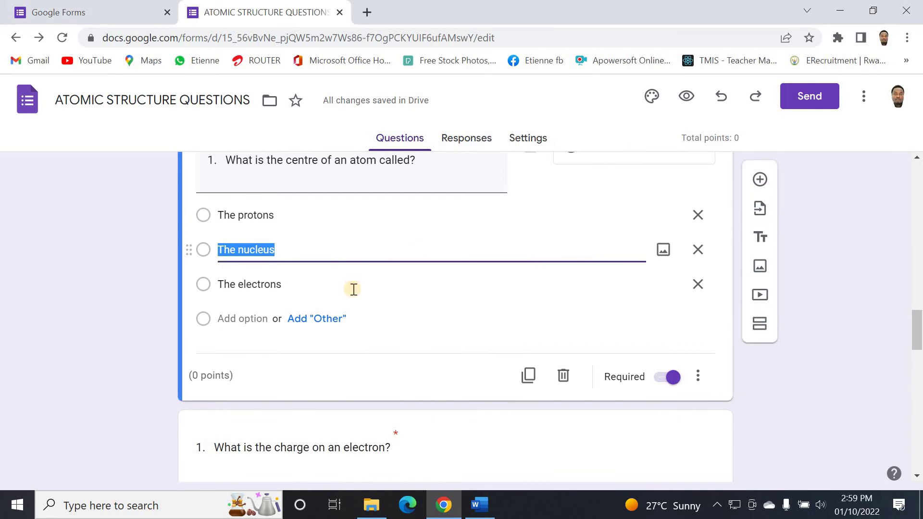
click(769, 373)
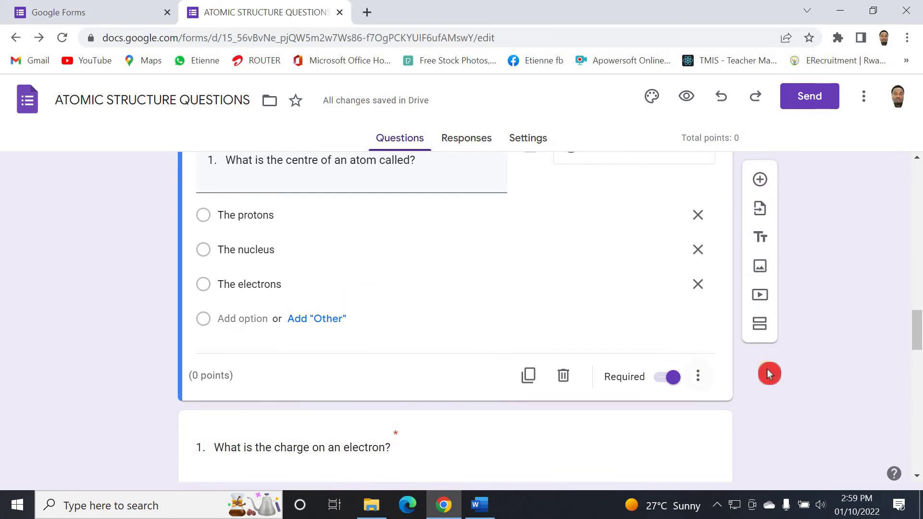
scroll(635, 304, up, 5)
scroll(618, 332, down, 12)
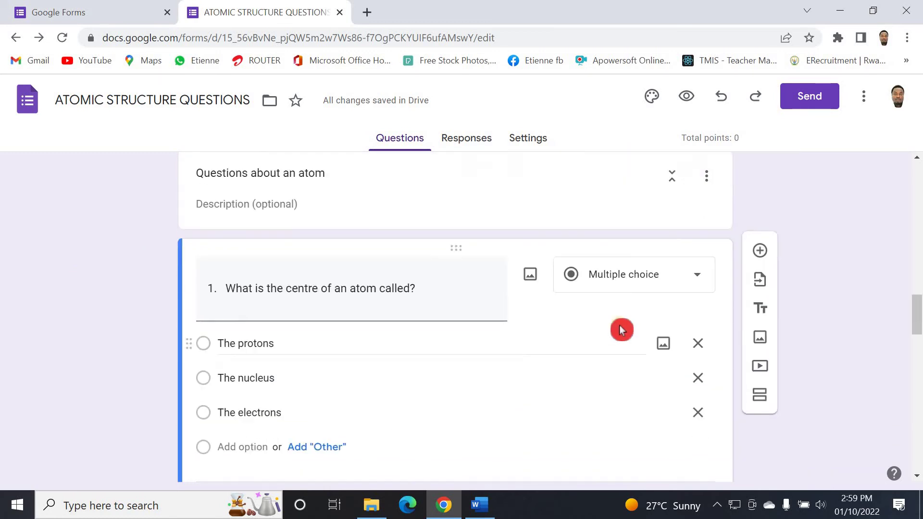
scroll(591, 338, up, 15)
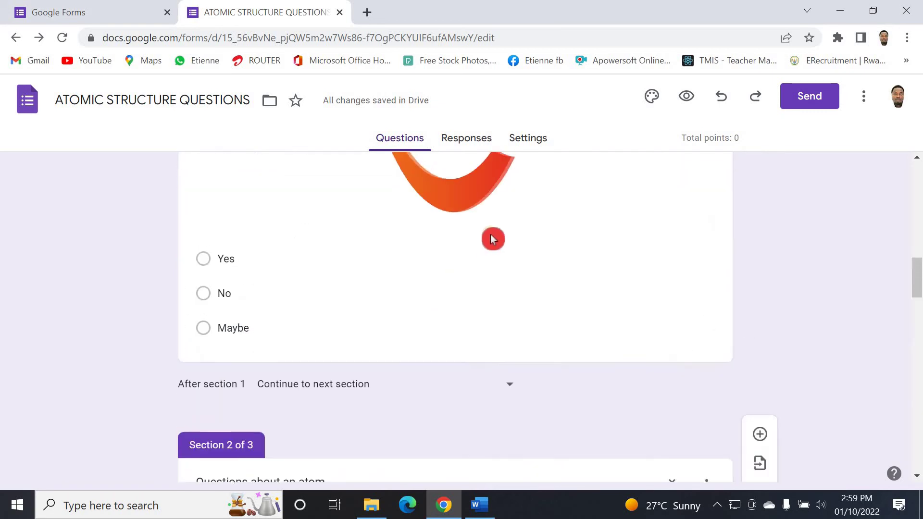
Review the quiz settings for releasing marks, respondent visibility and the default question point value
click(550, 138)
scroll(570, 181, down, 5)
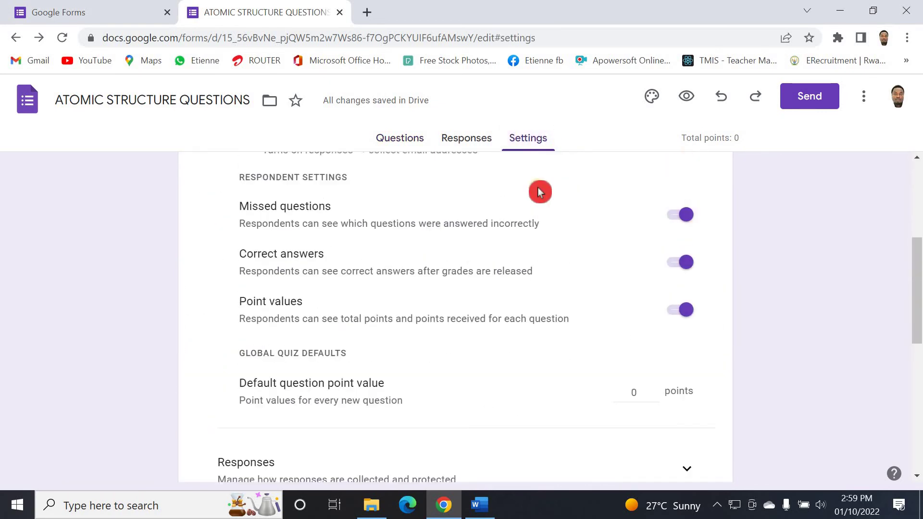
scroll(538, 188, up, 5)
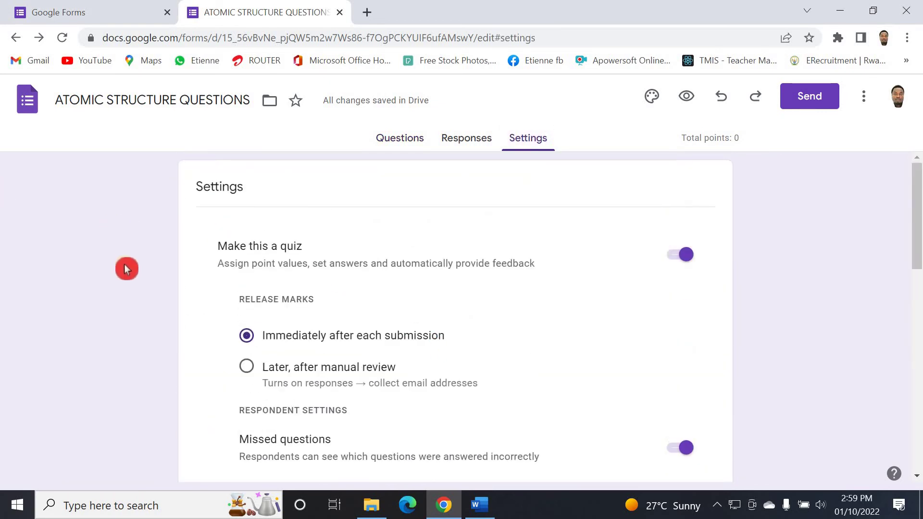
Reload the form editor, check the first question's answer key option and the quiz setting, and return to the questions
click(390, 142)
click(67, 42)
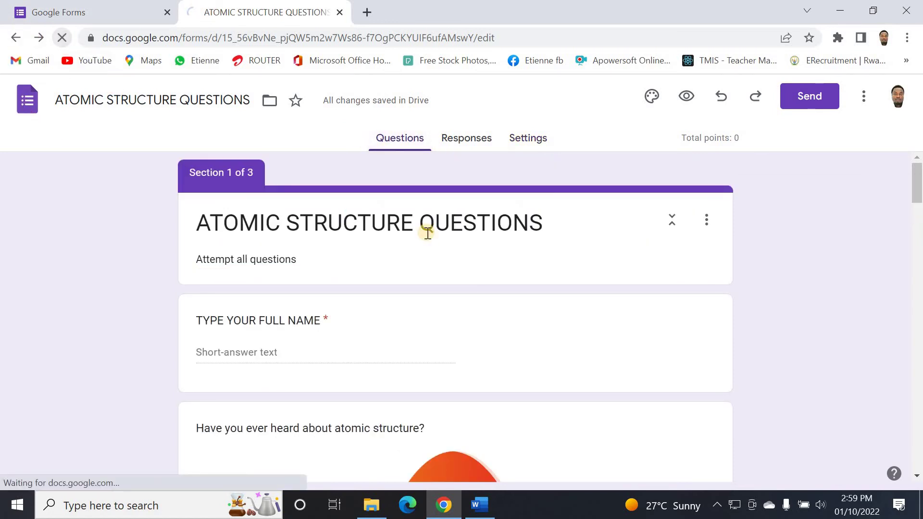
scroll(458, 233, down, 3)
scroll(458, 232, down, 10)
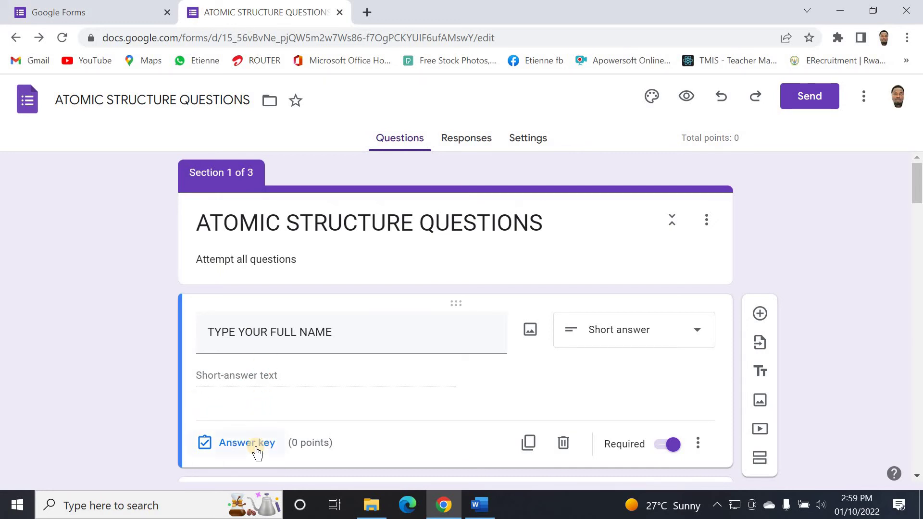
click(529, 140)
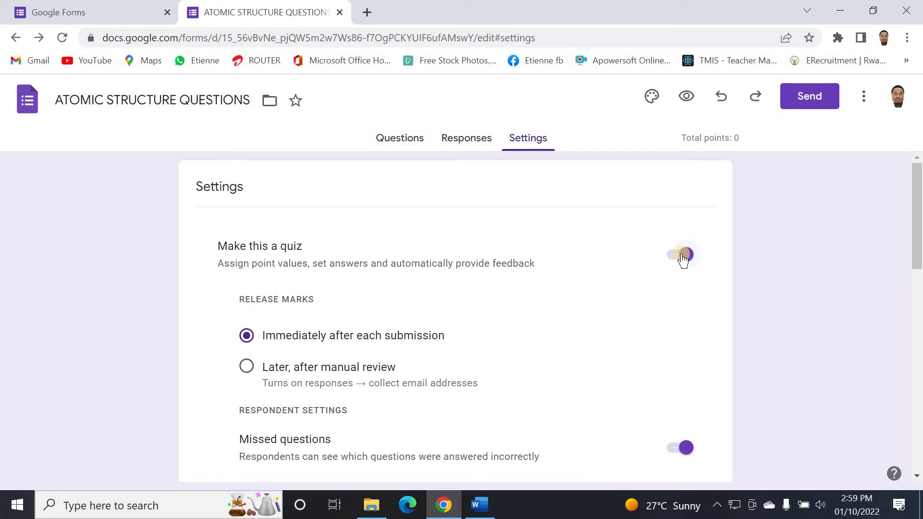
click(389, 140)
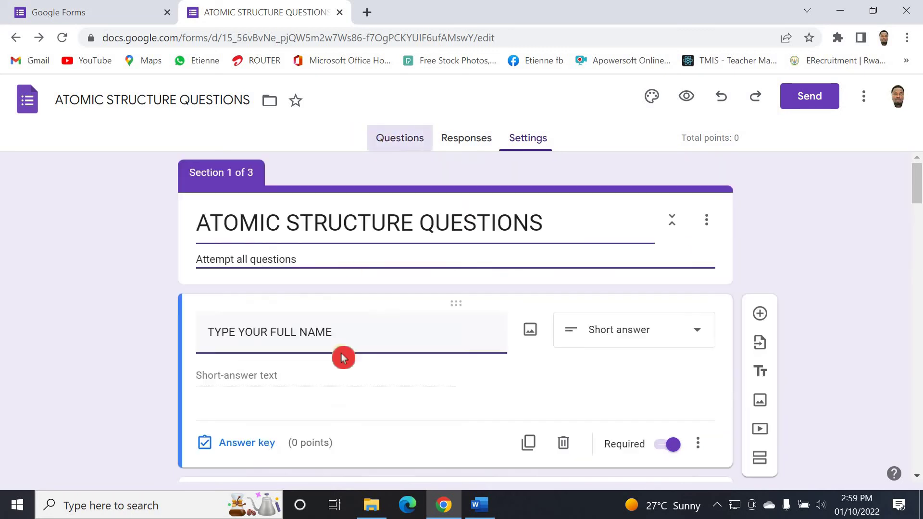
Open the answer key of the question "Have you ever heard about atomic structure?" and set its value to 10 points
scroll(266, 334, down, 3)
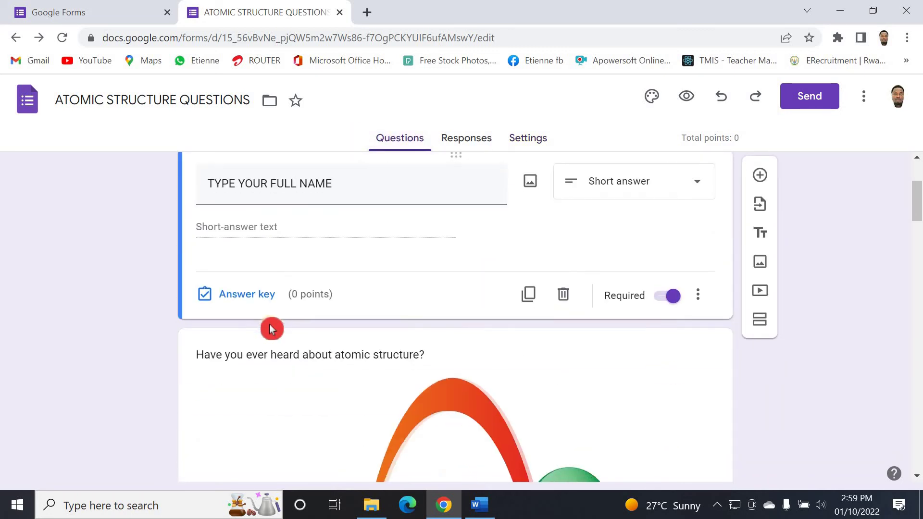
scroll(268, 332, down, 12)
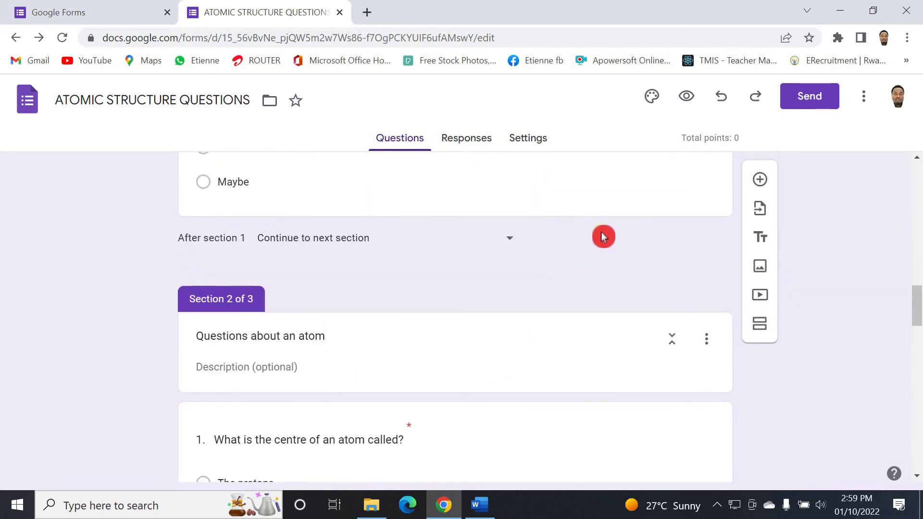
scroll(625, 269, up, 3)
click(659, 291)
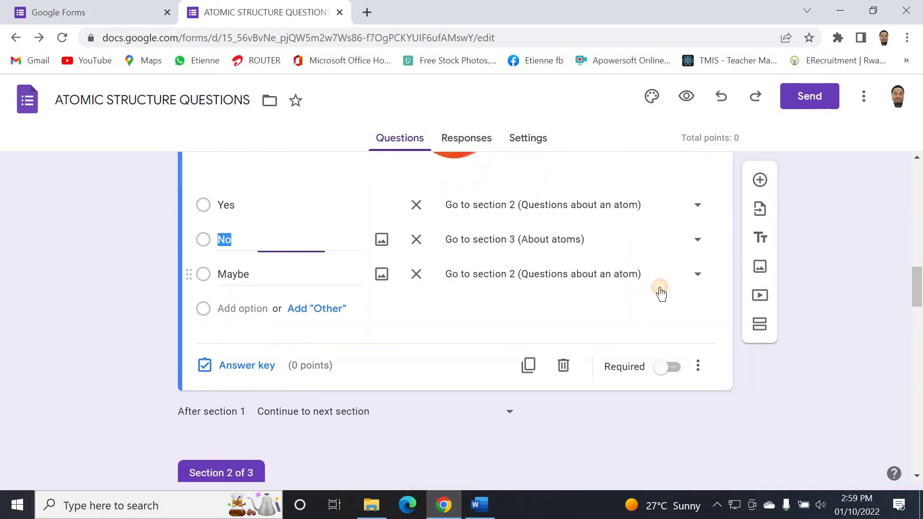
click(262, 367)
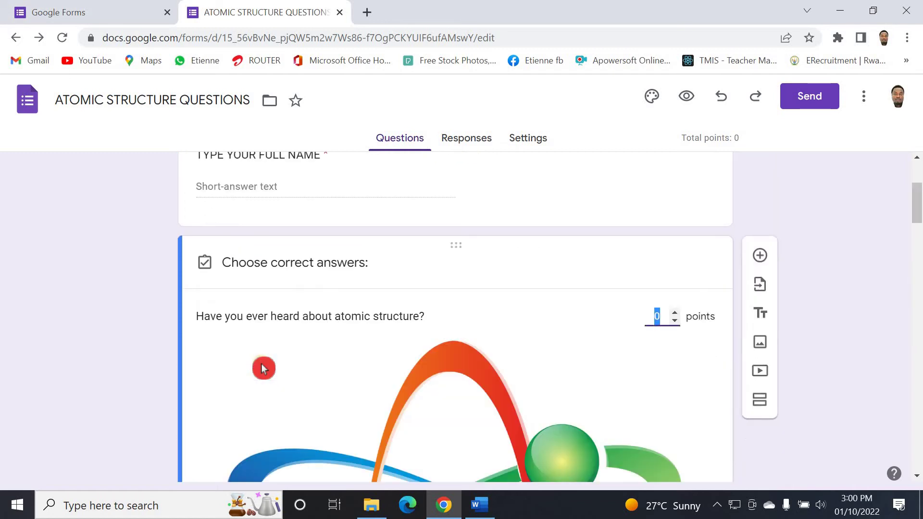
scroll(312, 360, down, 5)
click(657, 397)
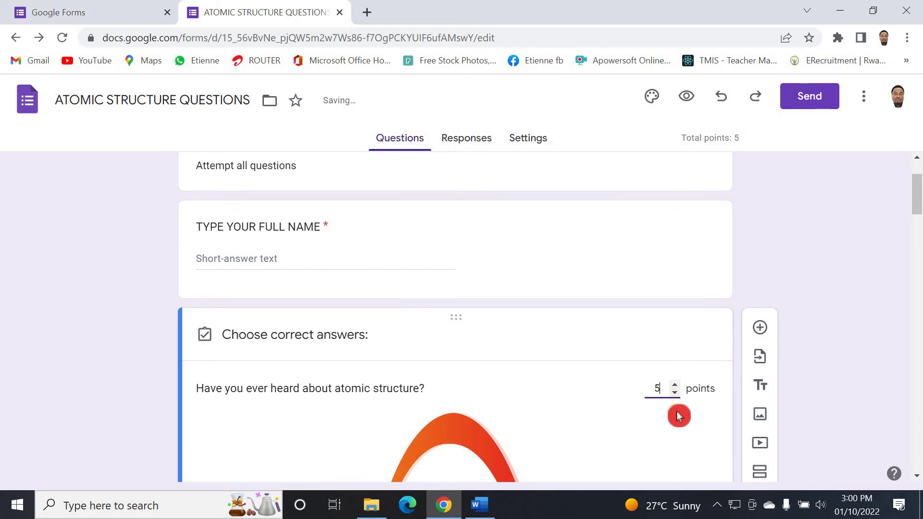
scroll(671, 406, down, 6)
scroll(683, 382, up, 4)
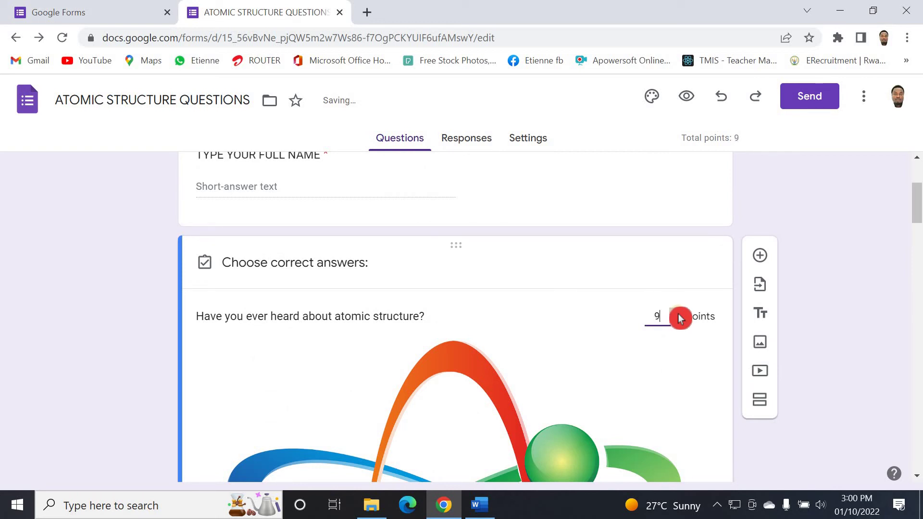
click(680, 319)
Mark "Yes" as the correct answer to the question about having heard of atomic structure
scroll(667, 396, down, 10)
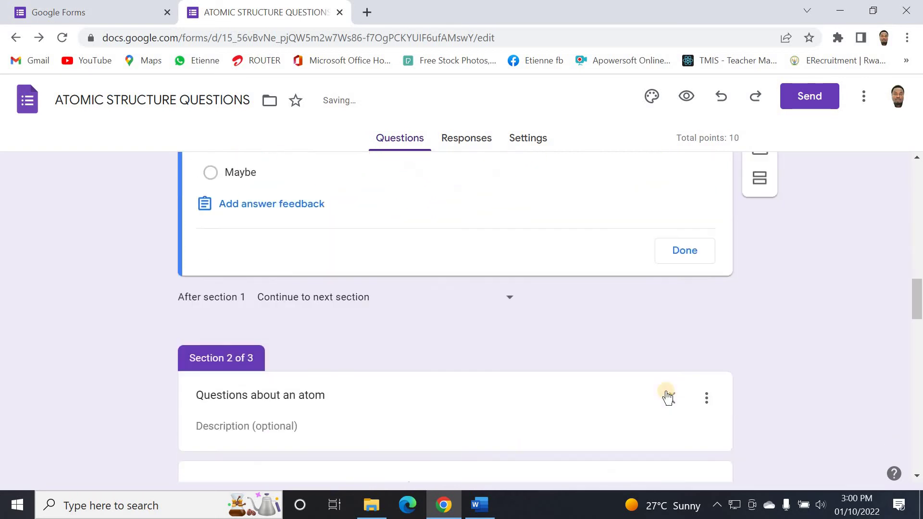
scroll(669, 398, up, 3)
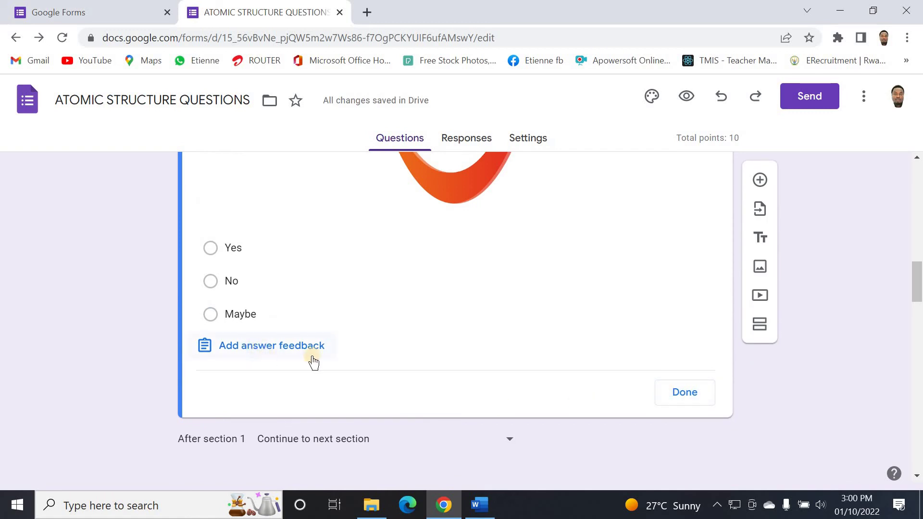
scroll(331, 338, up, 8)
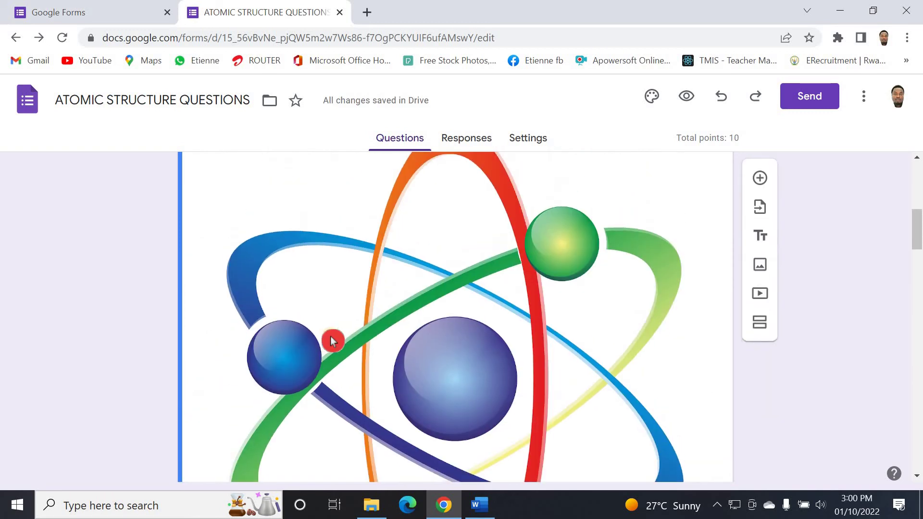
scroll(331, 336, down, 5)
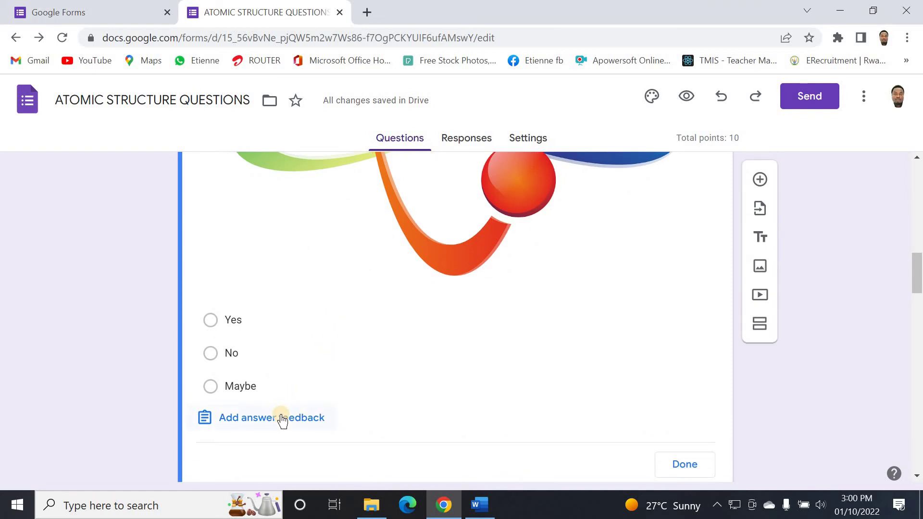
click(211, 321)
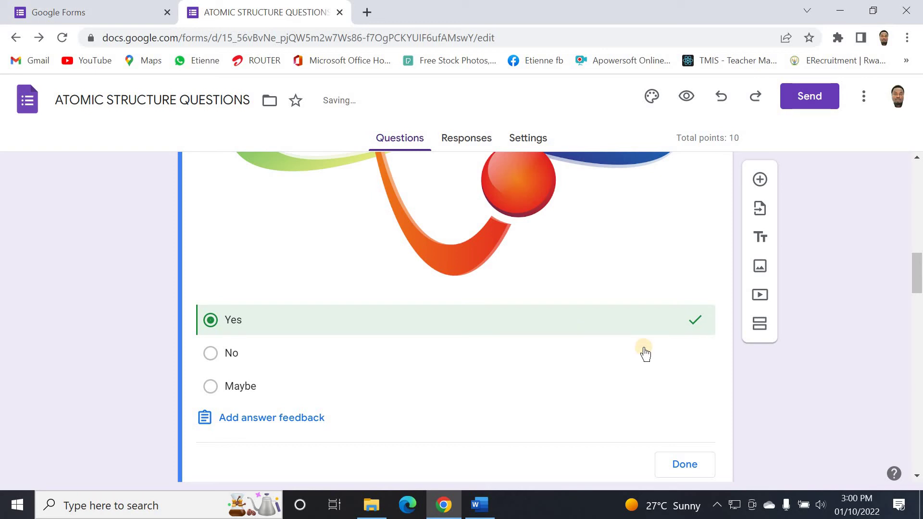
click(369, 370)
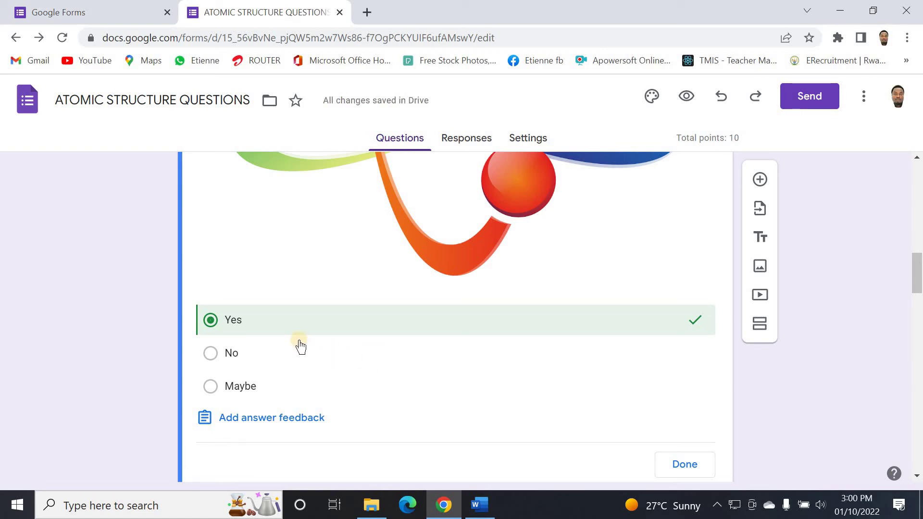
Mark "No" and "Maybe" as additional correct answers to the question about having heard of atomic structure
click(277, 243)
click(341, 304)
click(236, 362)
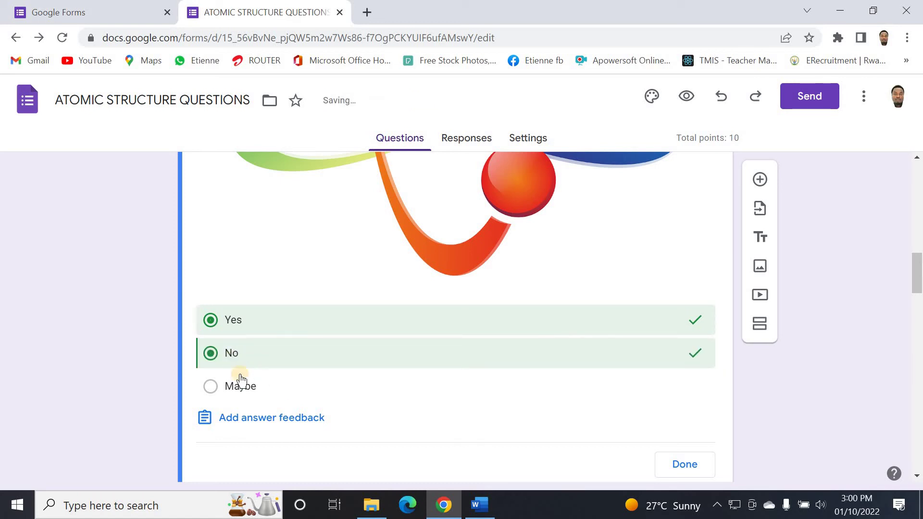
click(228, 388)
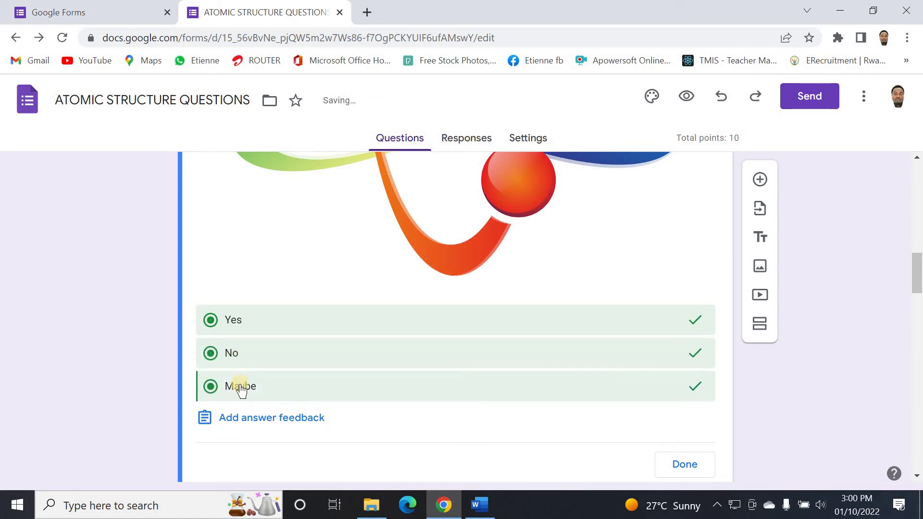
Clear the correct-answer marks from all three options and mark only "Yes" as correct
click(241, 390)
click(240, 358)
click(229, 321)
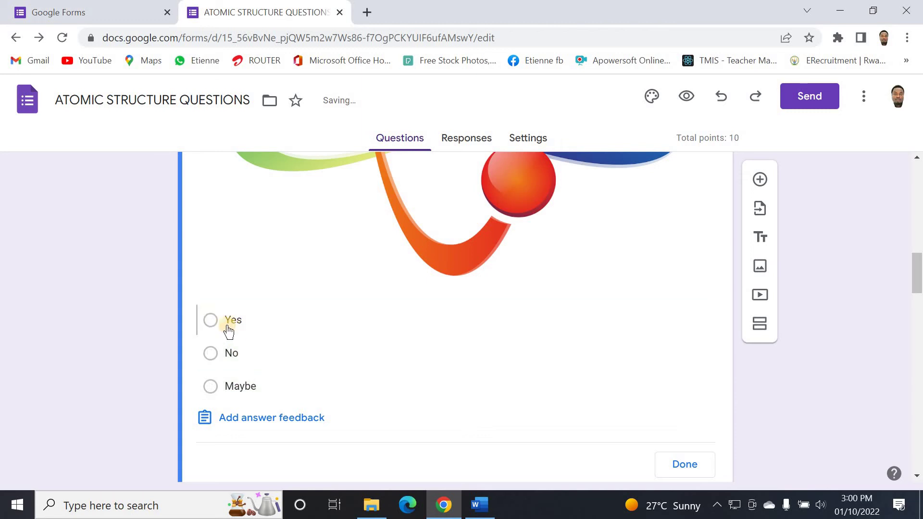
click(212, 323)
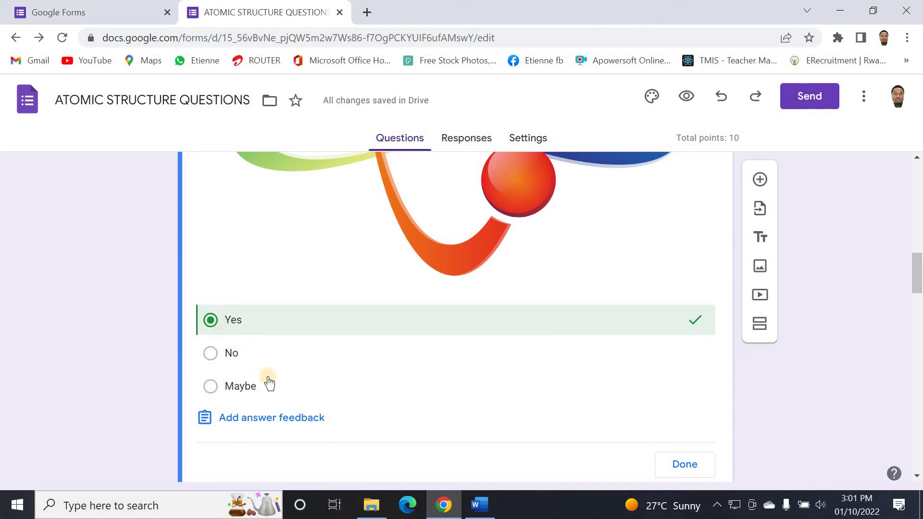
Add answer feedback "REVISE YOUR NOTES" for incorrect answers and "WOW" for correct answers, and save it
scroll(269, 373, down, 1)
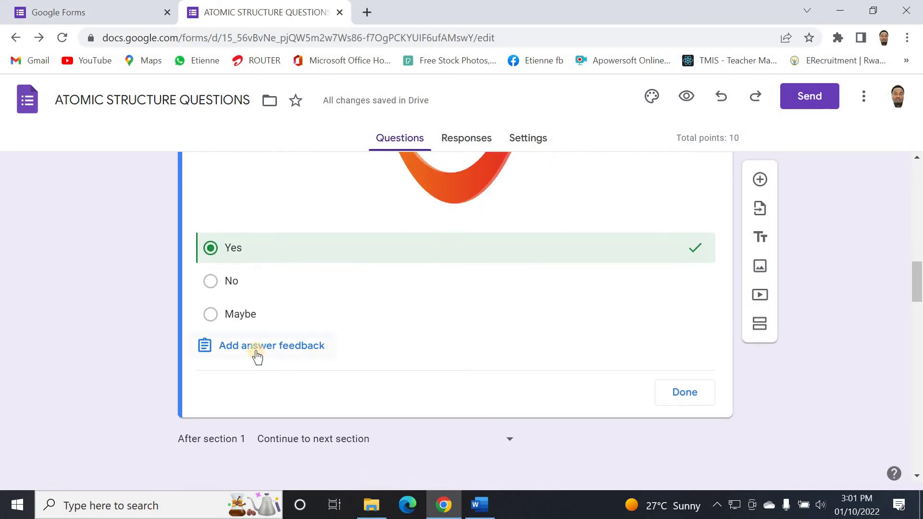
click(285, 356)
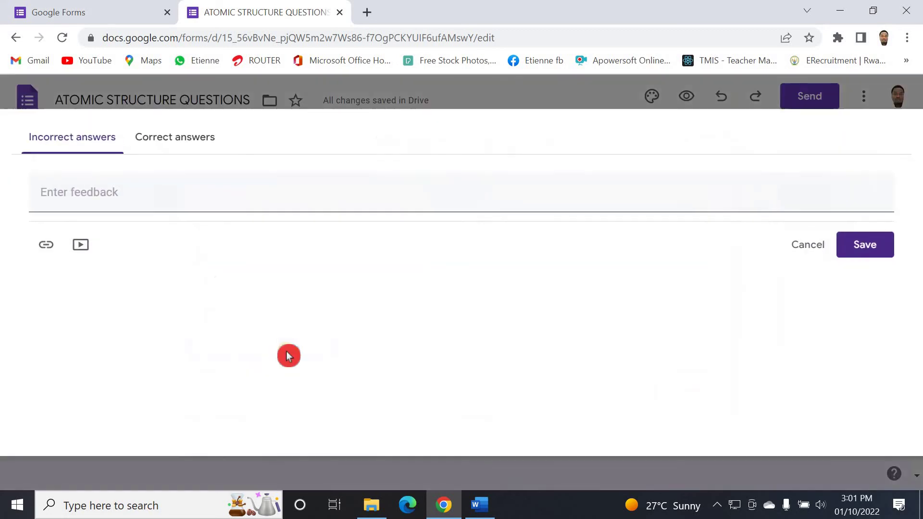
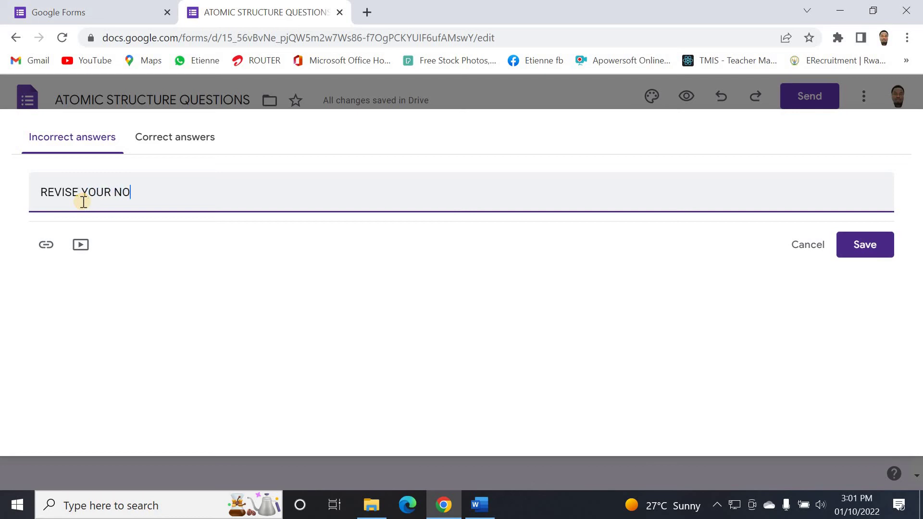
click(171, 139)
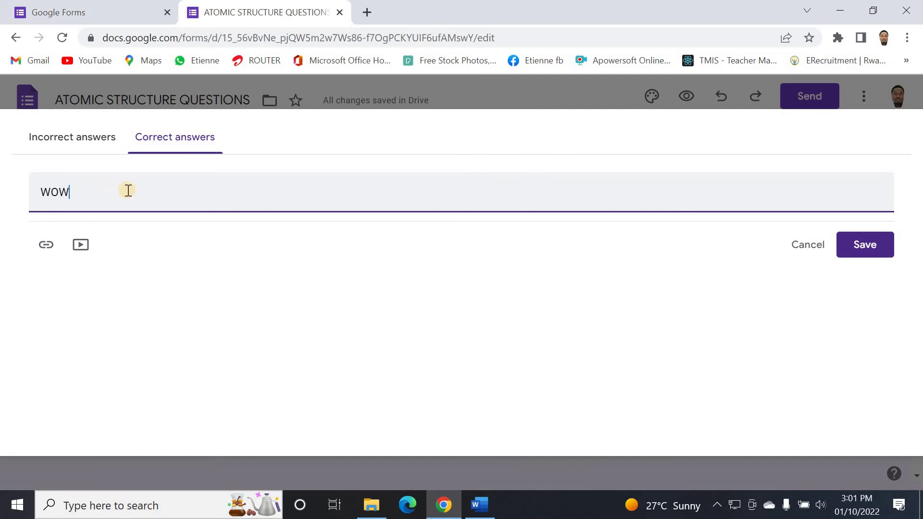
click(870, 256)
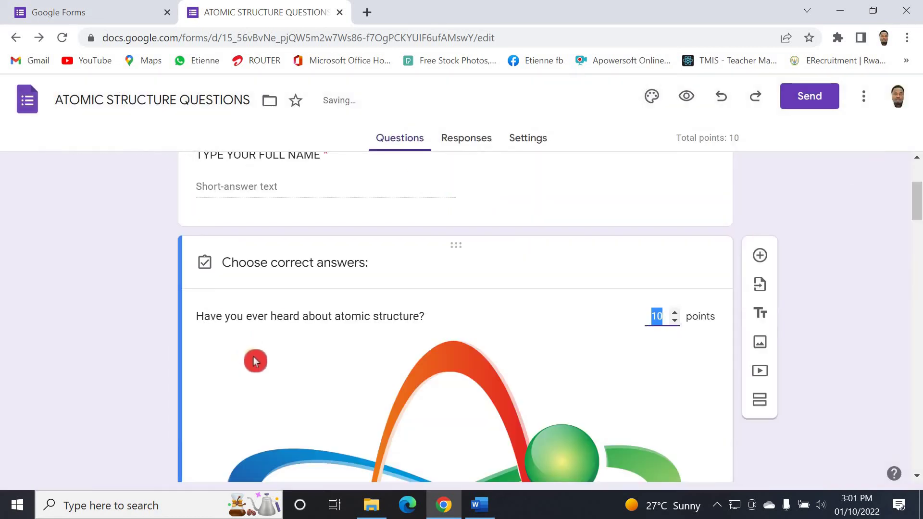
Review the points, correct answer and feedback in the atomic structure question's answer key, and close the key
scroll(288, 350, down, 13)
scroll(289, 346, up, 6)
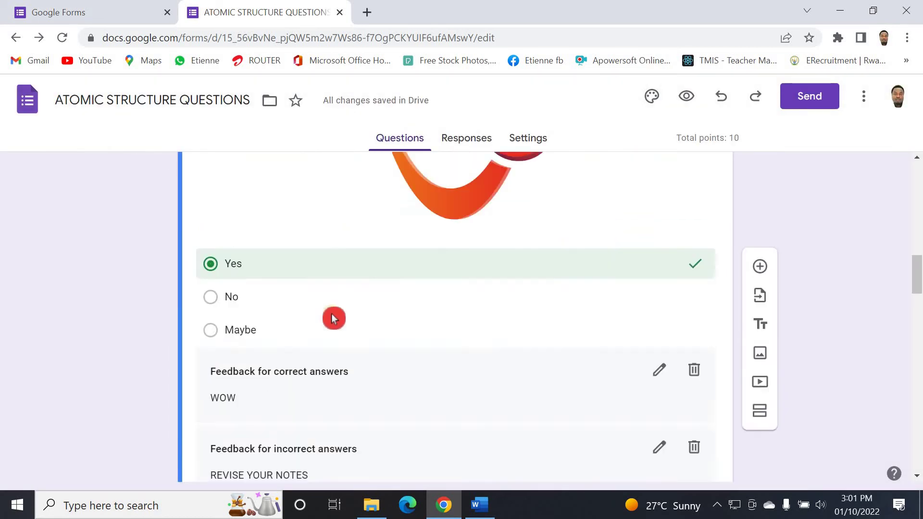
scroll(595, 217, up, 5)
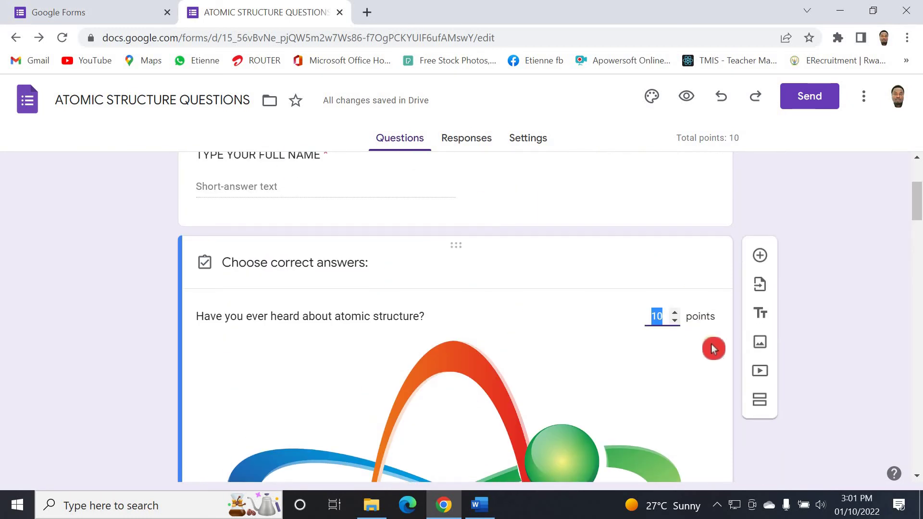
scroll(566, 348, down, 12)
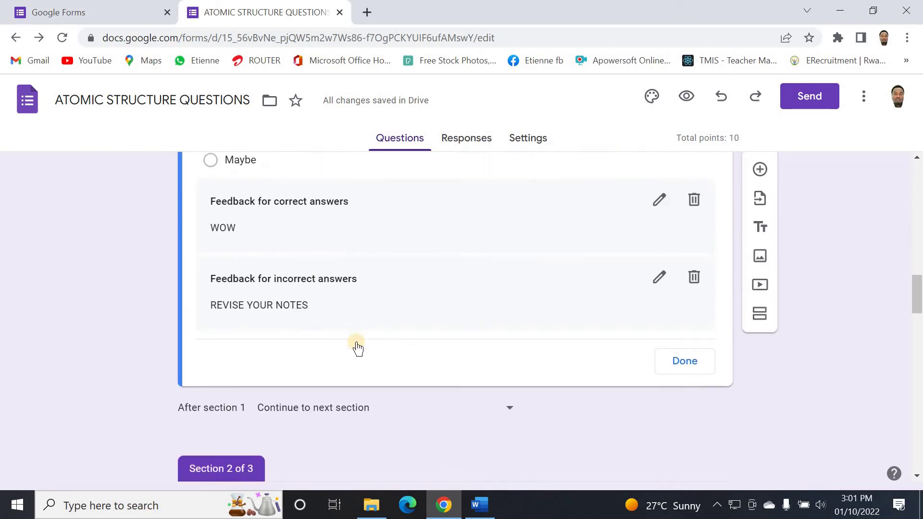
scroll(352, 274, up, 3)
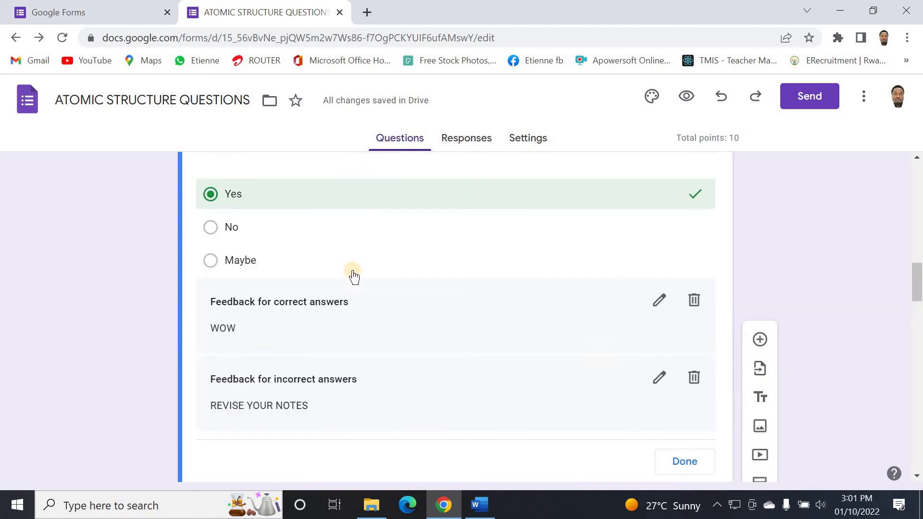
scroll(352, 273, down, 3)
scroll(352, 270, up, 3)
scroll(353, 272, down, 2)
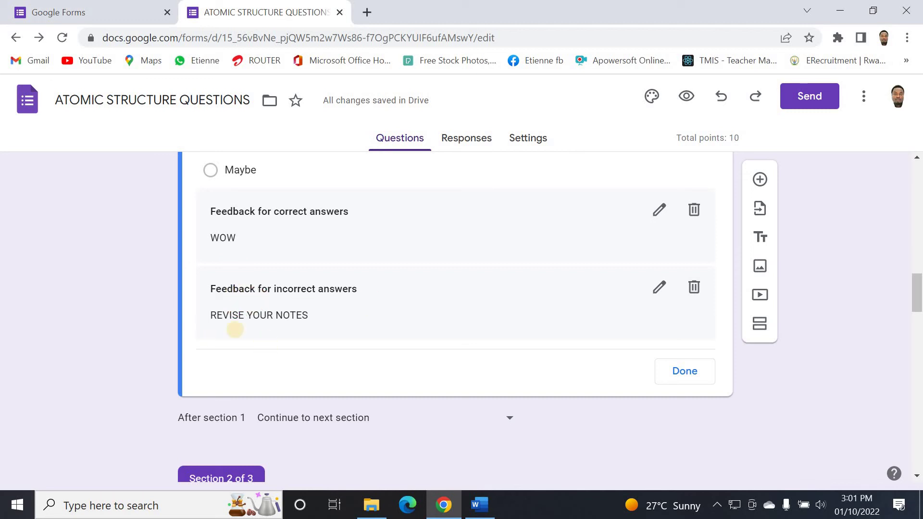
click(695, 378)
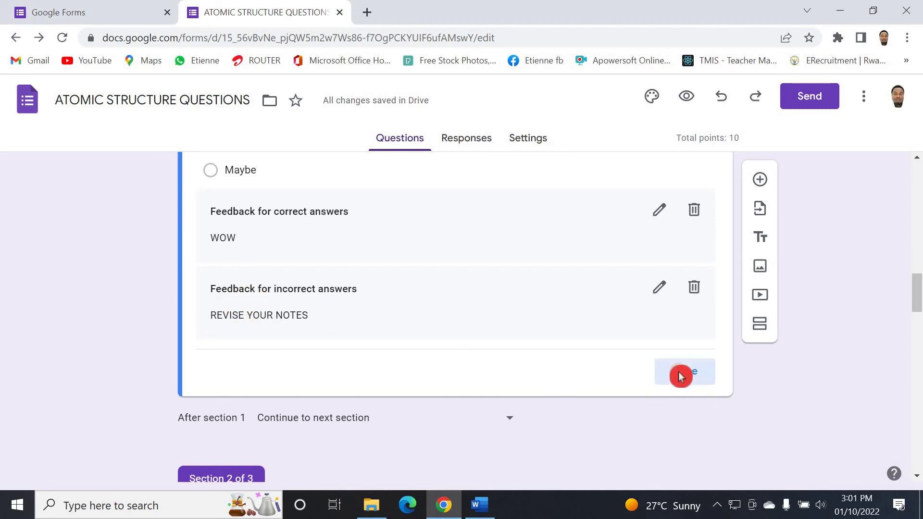
Preview the form, answer "Yes" to the question about having heard of atomic structure, and continue to the following section
scroll(507, 372, down, 5)
scroll(508, 371, down, 8)
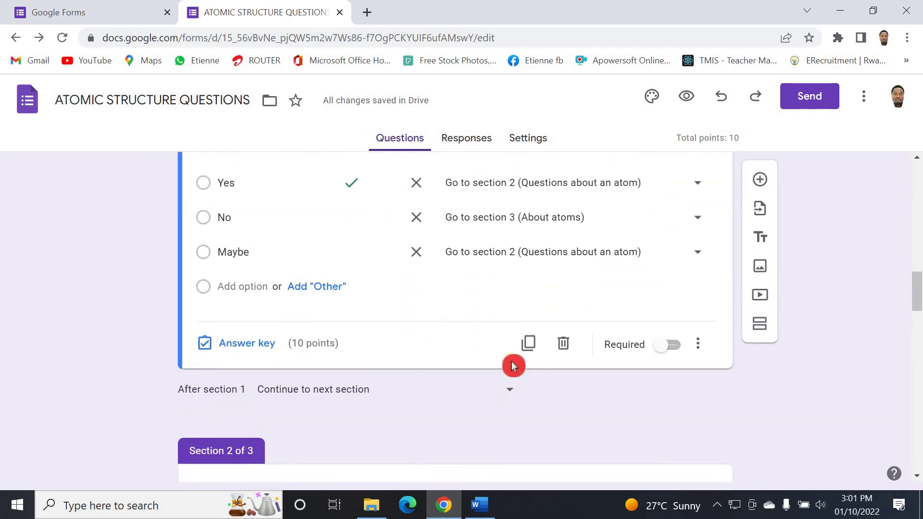
scroll(511, 364, down, 7)
scroll(553, 279, up, 7)
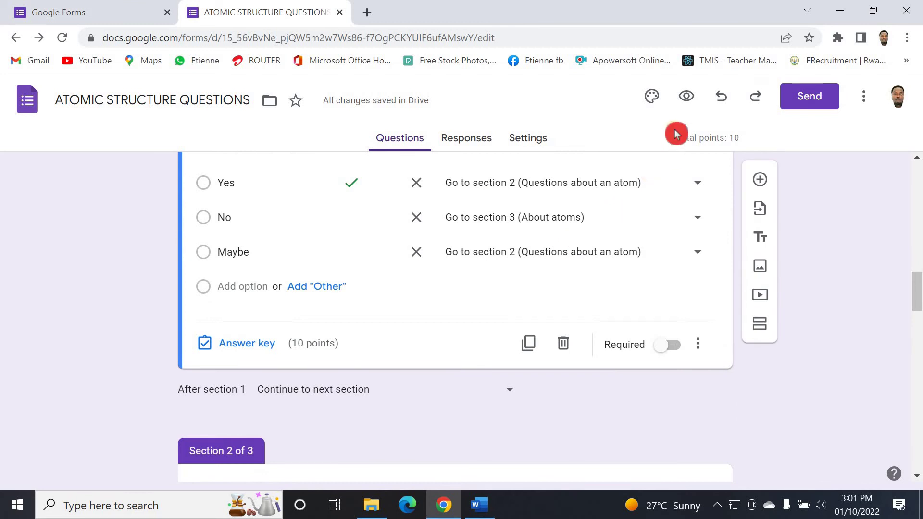
click(686, 97)
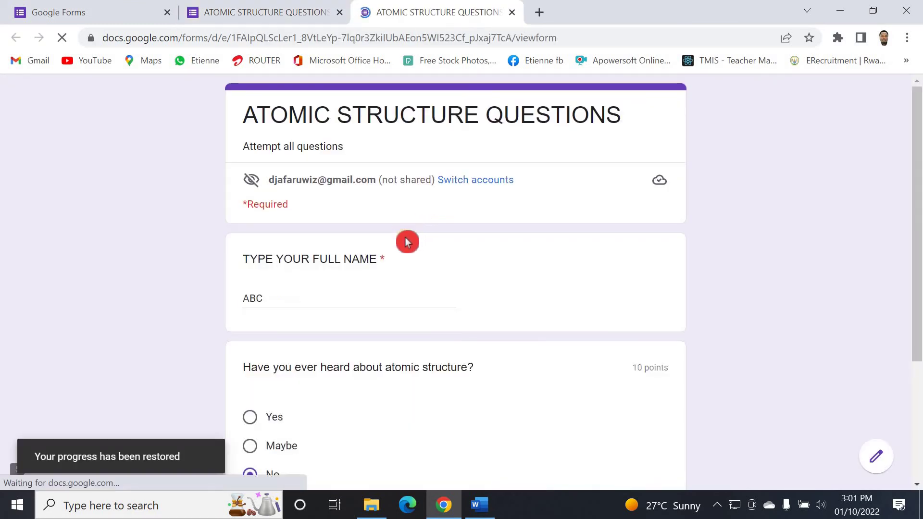
scroll(406, 241, down, 4)
scroll(324, 263, up, 4)
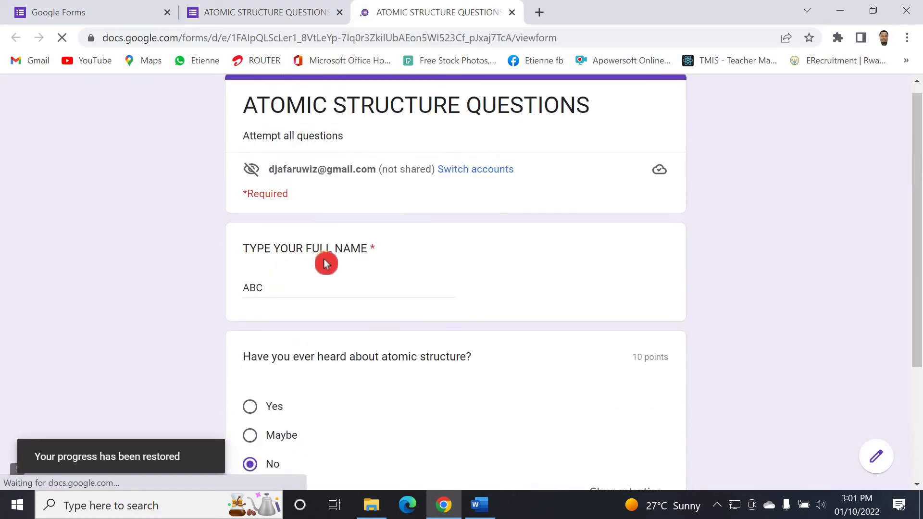
scroll(325, 263, down, 4)
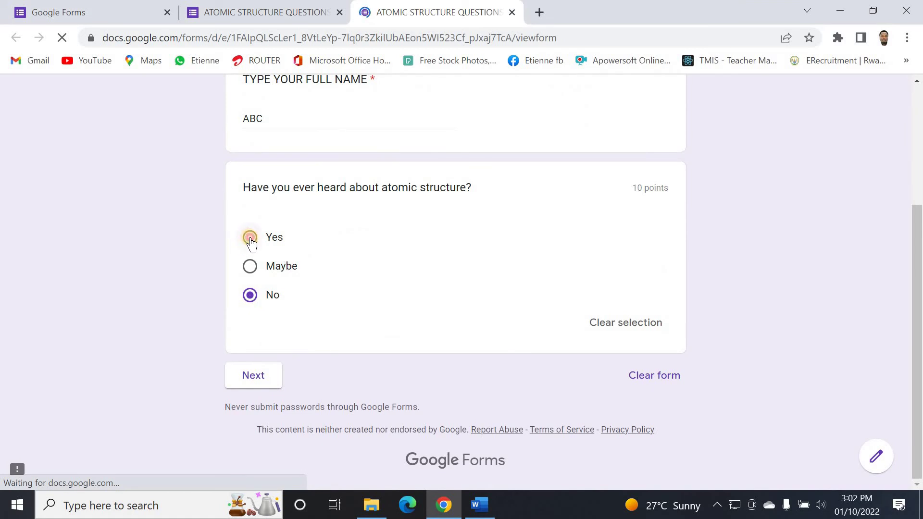
click(250, 237)
click(267, 380)
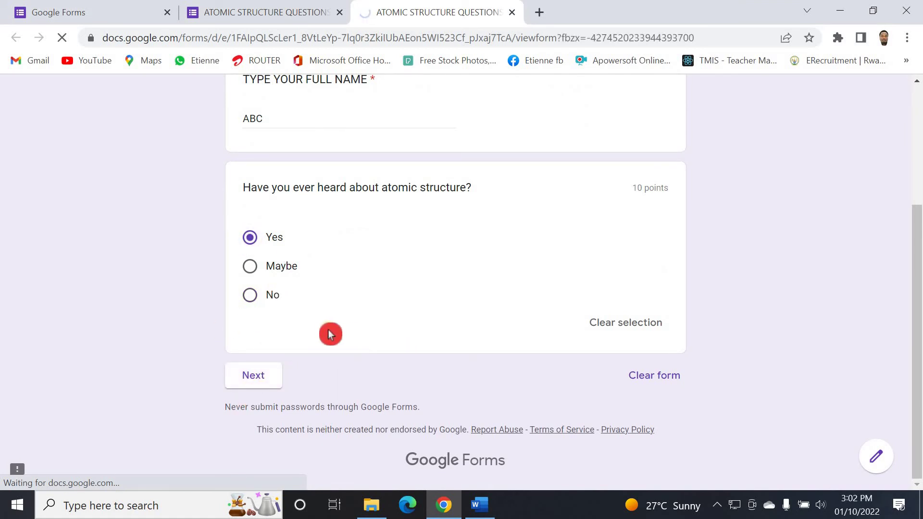
Check the "Questions about an atom" section for point values, return to the first section and close the preview
scroll(383, 328, down, 4)
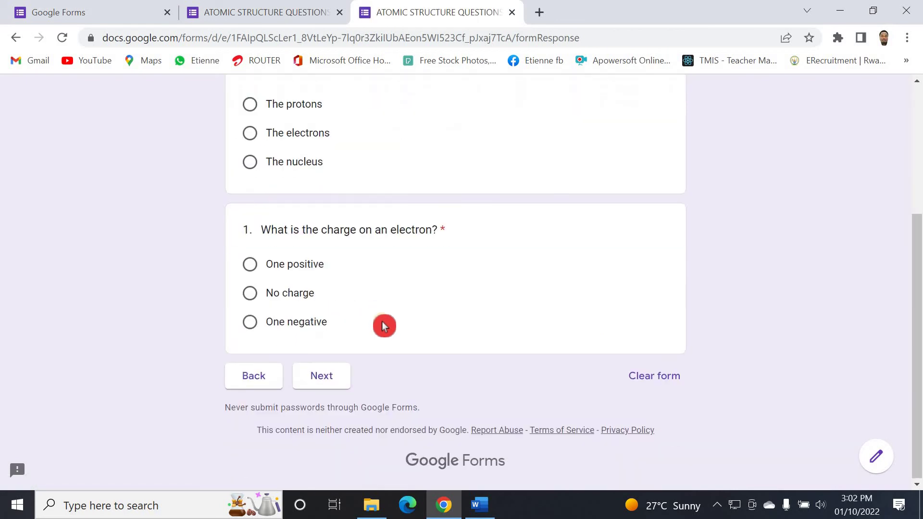
scroll(385, 326, up, 4)
scroll(385, 326, down, 3)
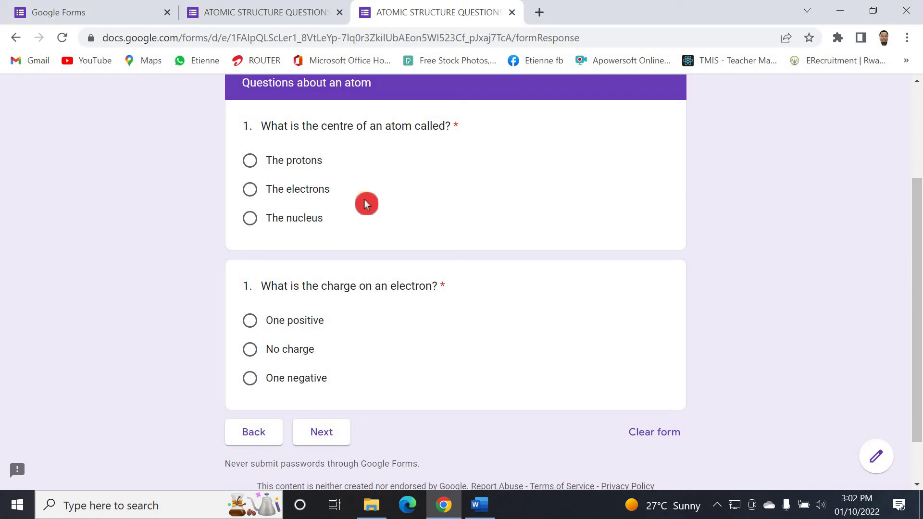
scroll(308, 207, up, 3)
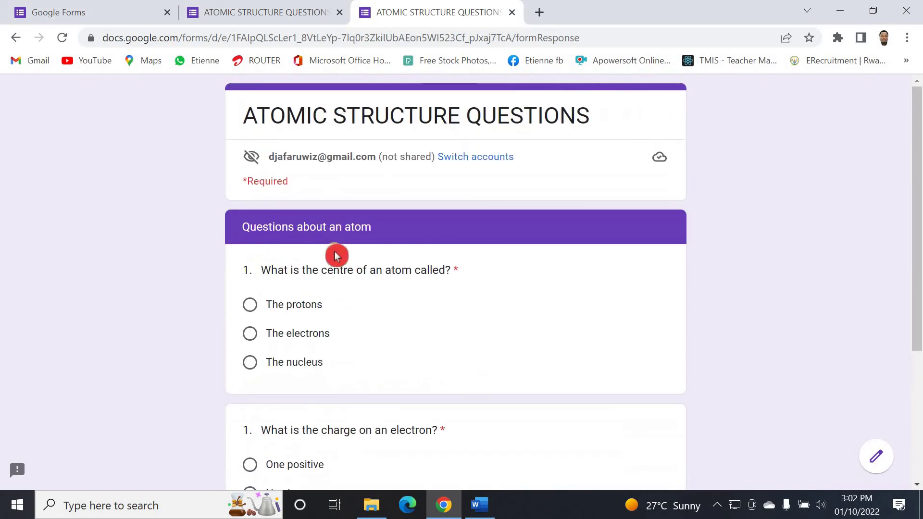
scroll(335, 255, down, 4)
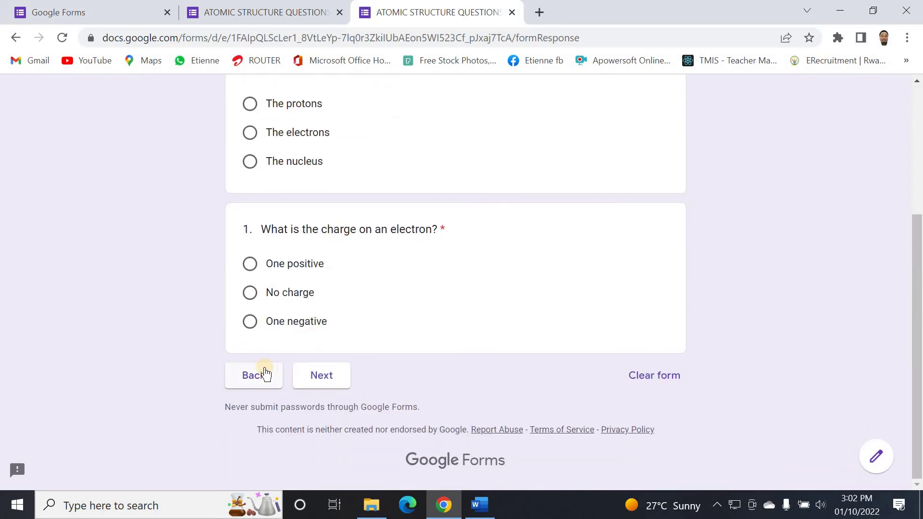
click(253, 376)
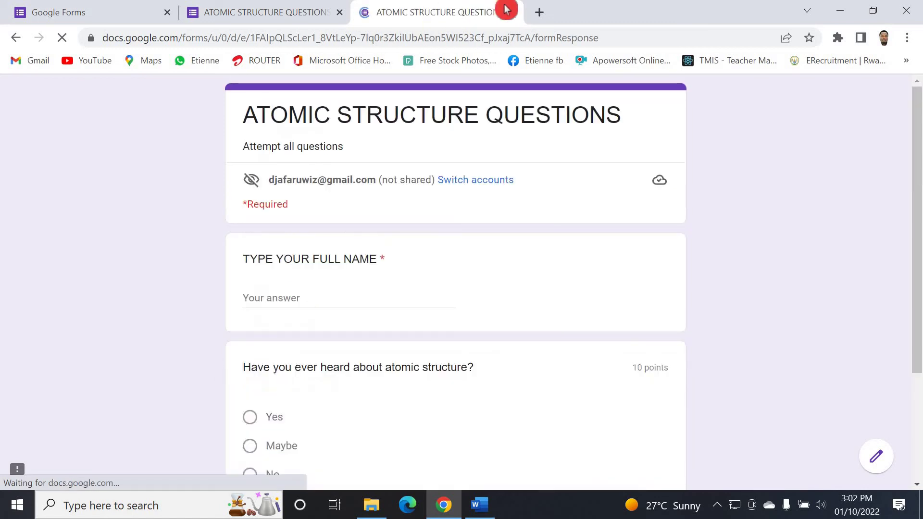
click(515, 19)
Open the answer key of "What is the charge on an electron?" and mark "One negative" as the correct answer
scroll(365, 204, down, 1)
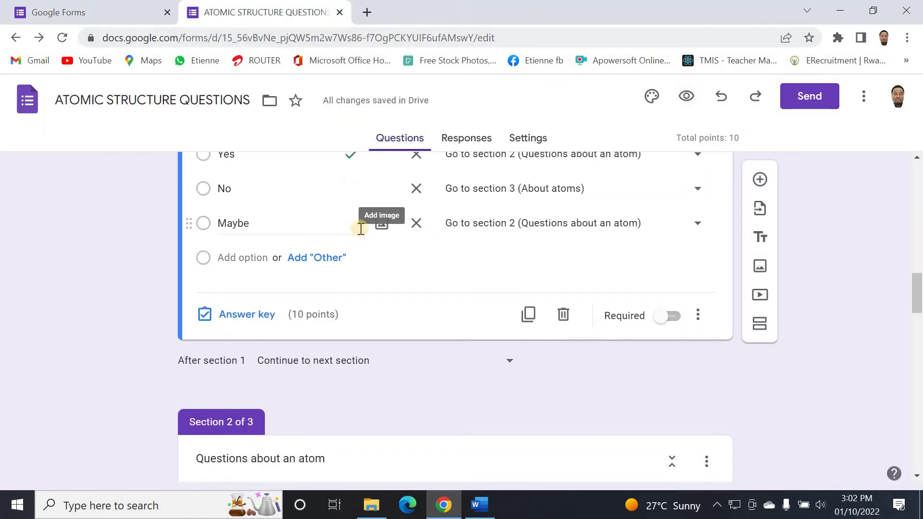
scroll(380, 219, down, 3)
scroll(390, 219, up, 10)
scroll(380, 214, down, 20)
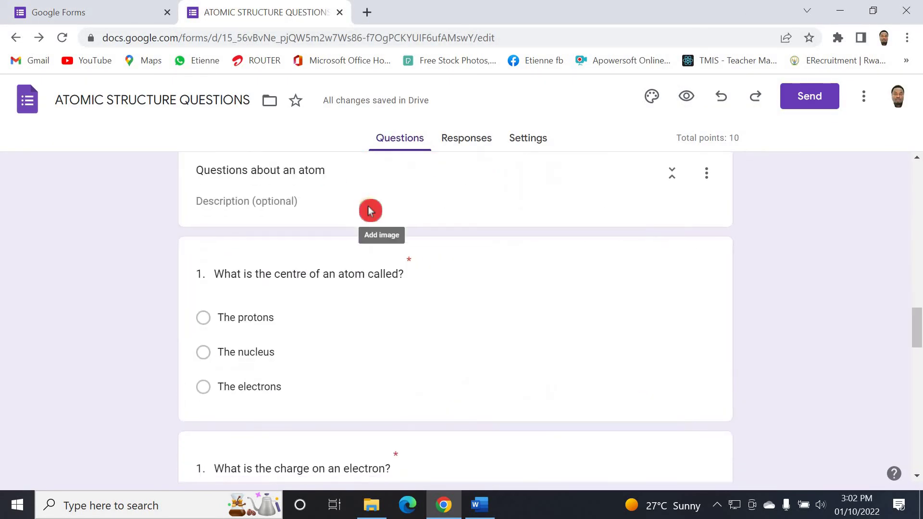
scroll(368, 208, up, 1)
scroll(322, 224, down, 1)
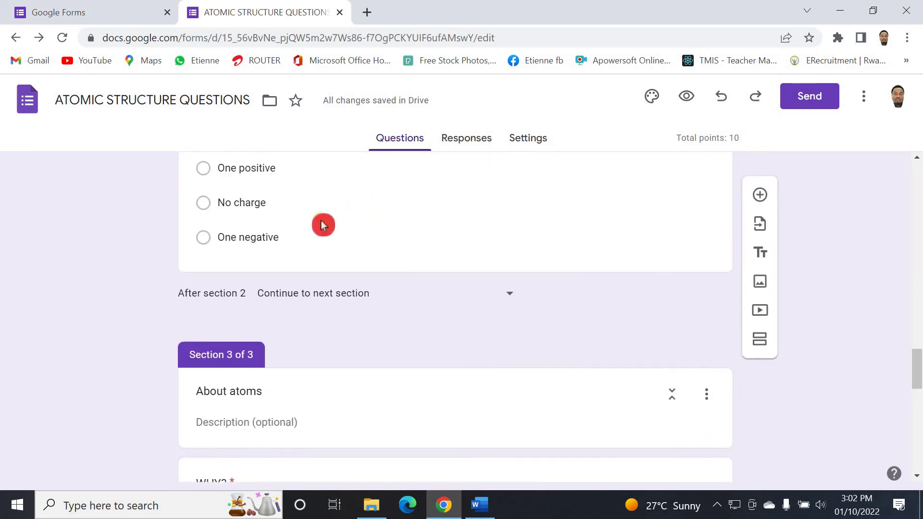
scroll(322, 222, up, 5)
scroll(321, 219, down, 4)
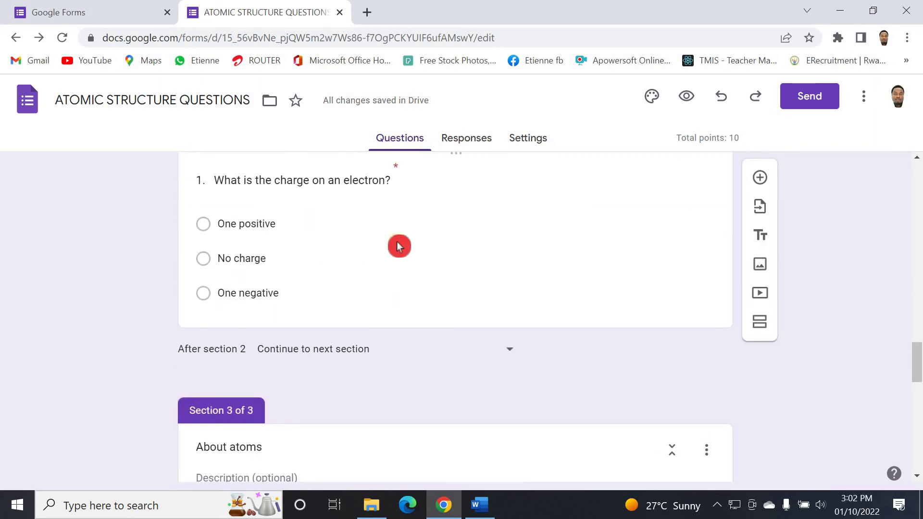
click(410, 267)
click(255, 301)
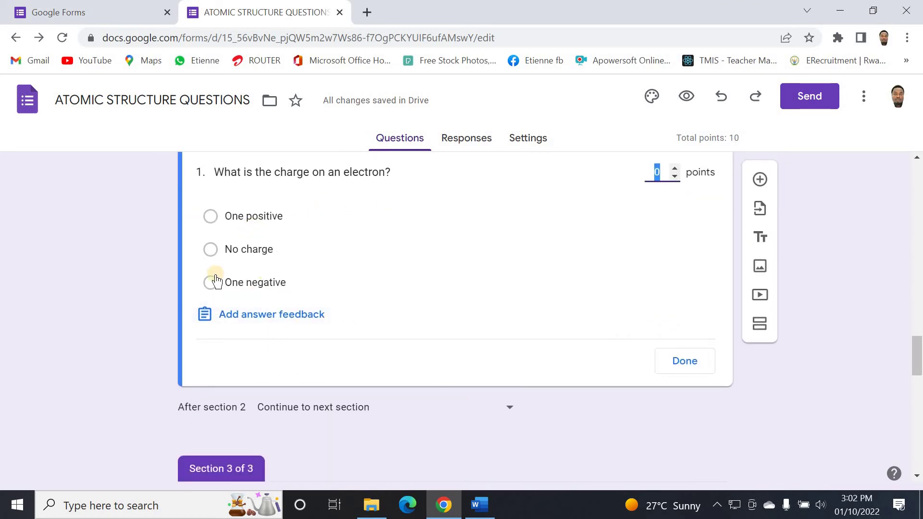
click(219, 291)
Set the electron charge question's value to 5 points and finish its answer key
scroll(646, 264, down, 1)
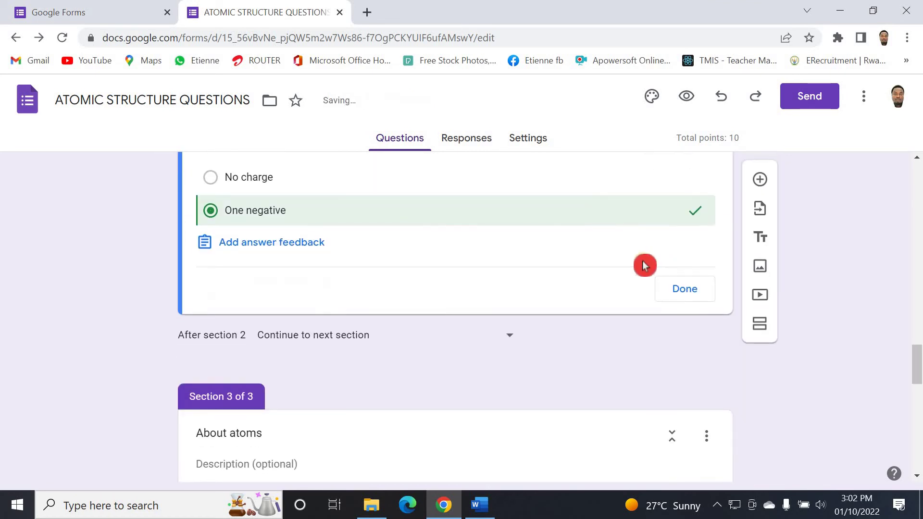
scroll(666, 250, up, 3)
click(671, 248)
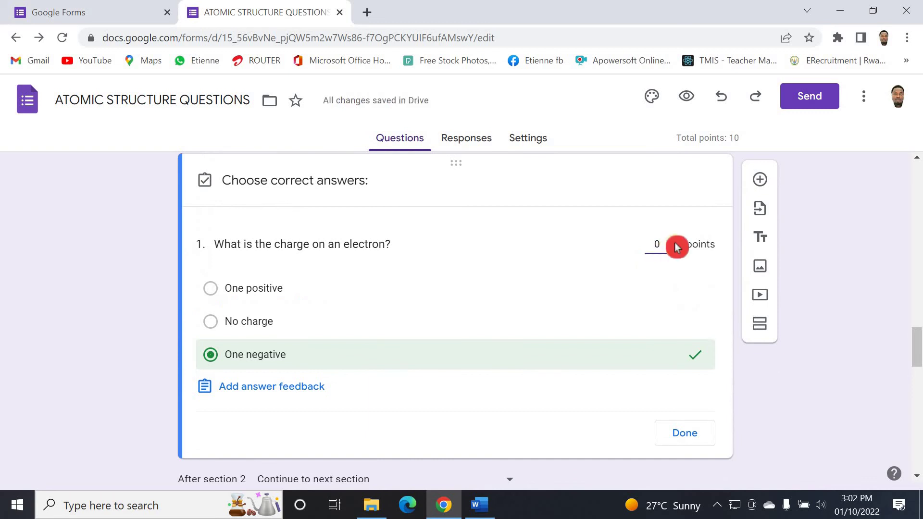
text(3)
double_click(675, 242)
scroll(301, 261, down, 3)
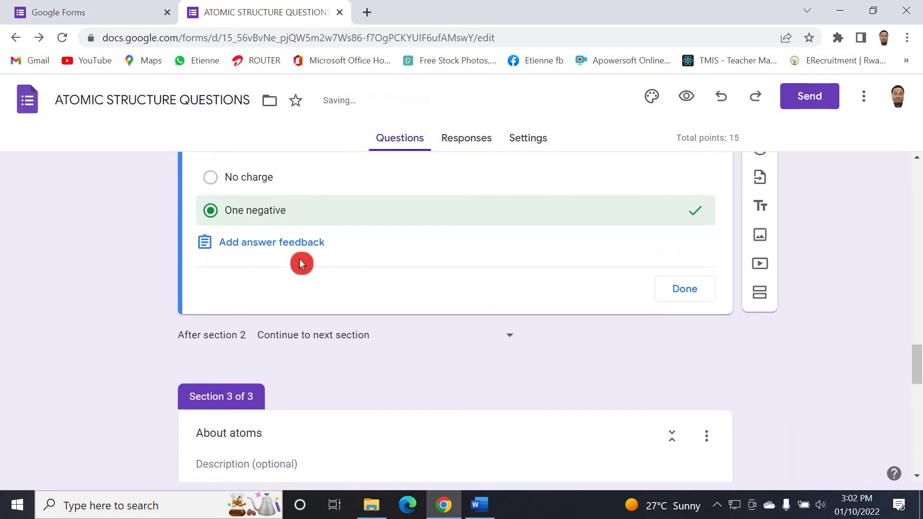
click(693, 294)
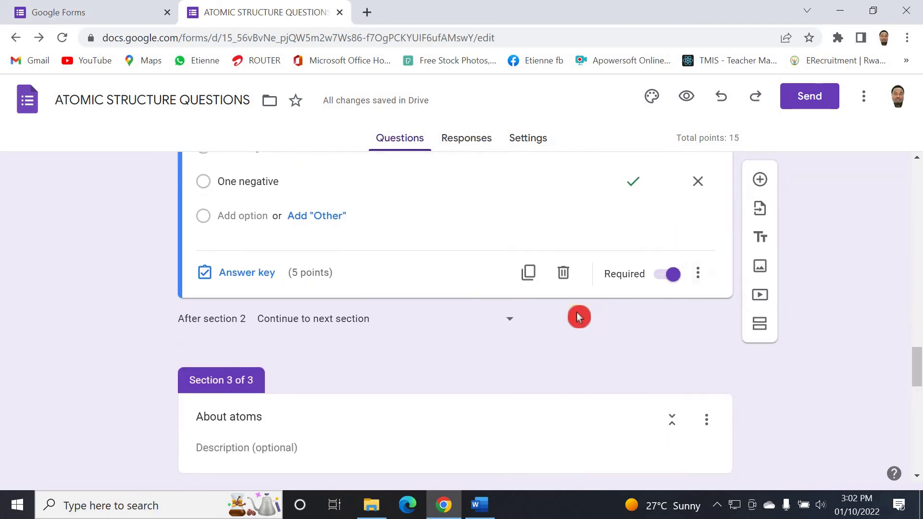
Look through the questions in all three sections of the form, down to the closing thank-you text
scroll(572, 313, up, 10)
scroll(561, 307, up, 4)
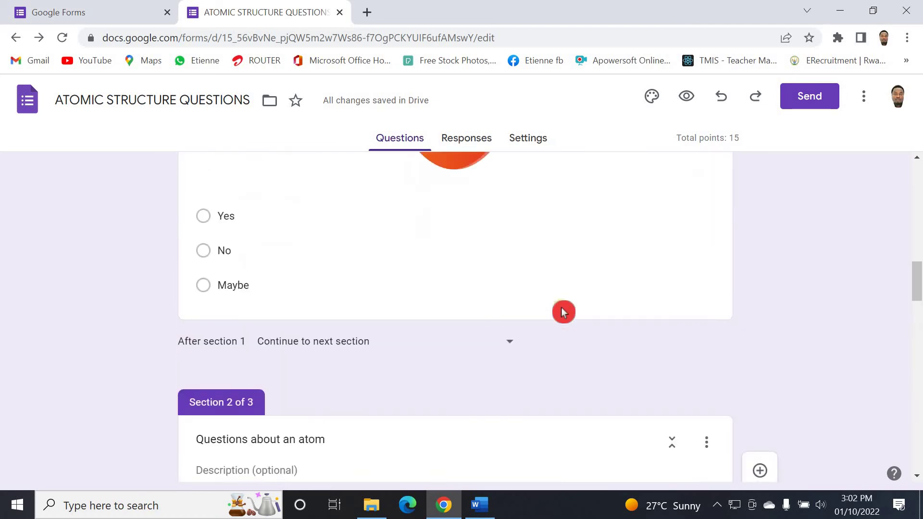
scroll(561, 307, down, 6)
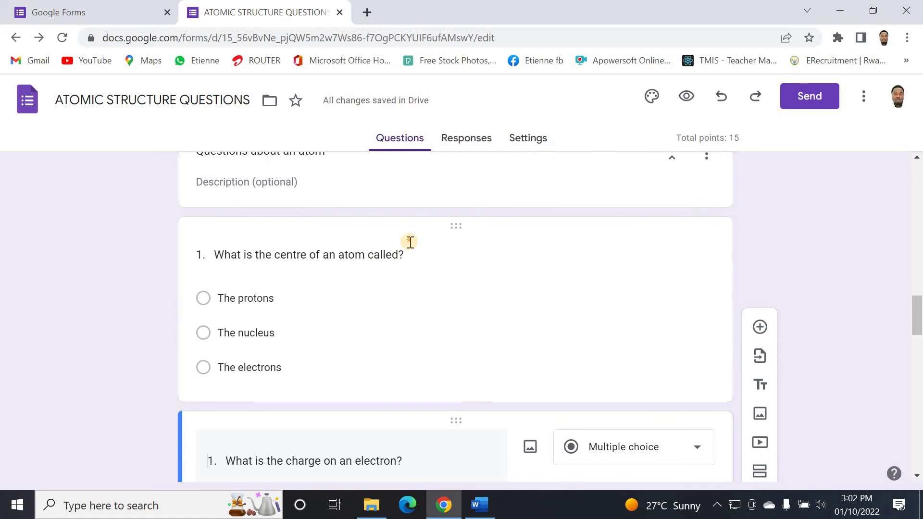
scroll(412, 255, down, 10)
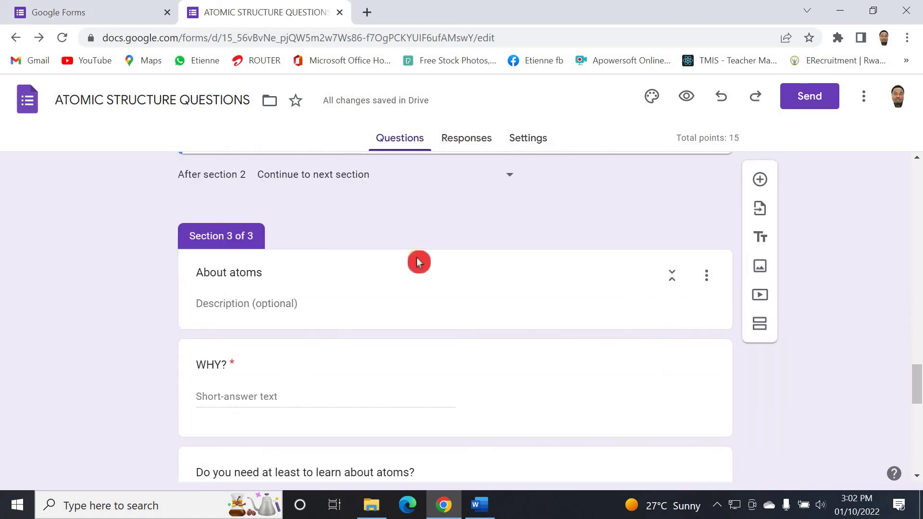
scroll(417, 262, down, 12)
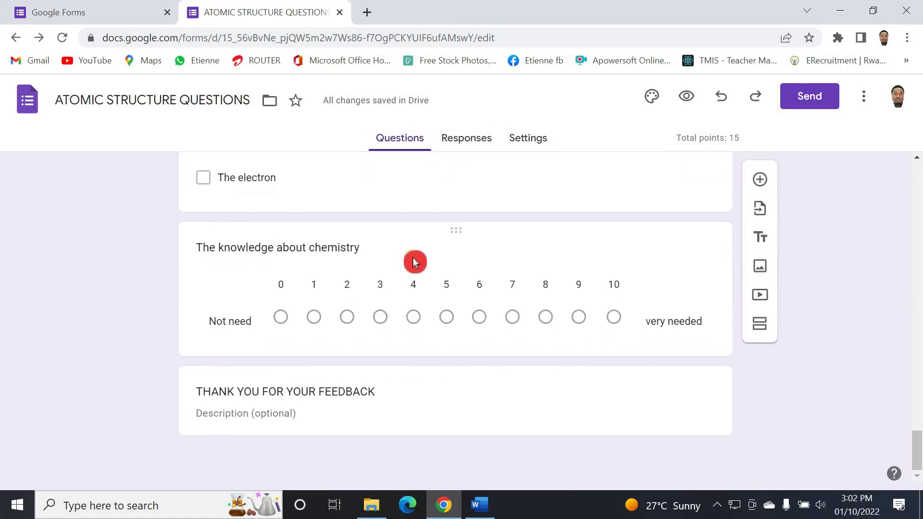
scroll(417, 262, up, 15)
Open the form's settings and choose to release marks immediately after each submission
click(539, 138)
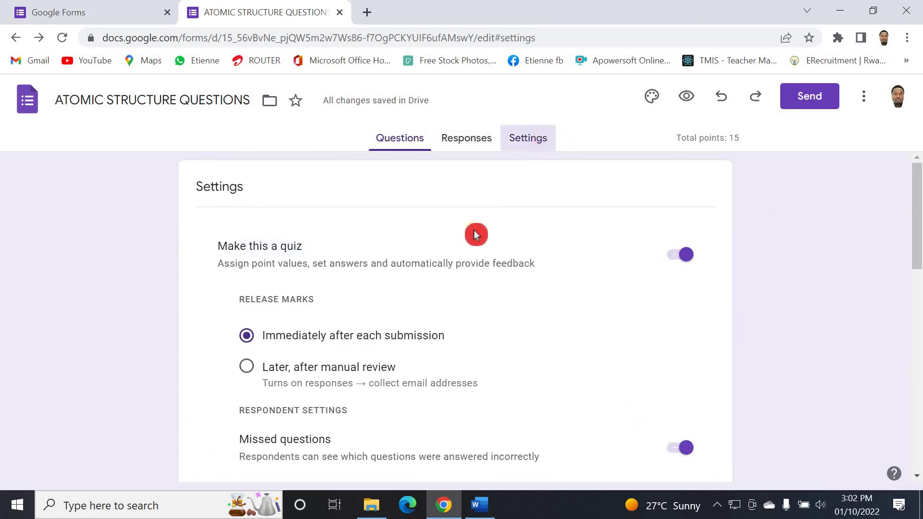
scroll(461, 247, down, 5)
scroll(394, 245, up, 2)
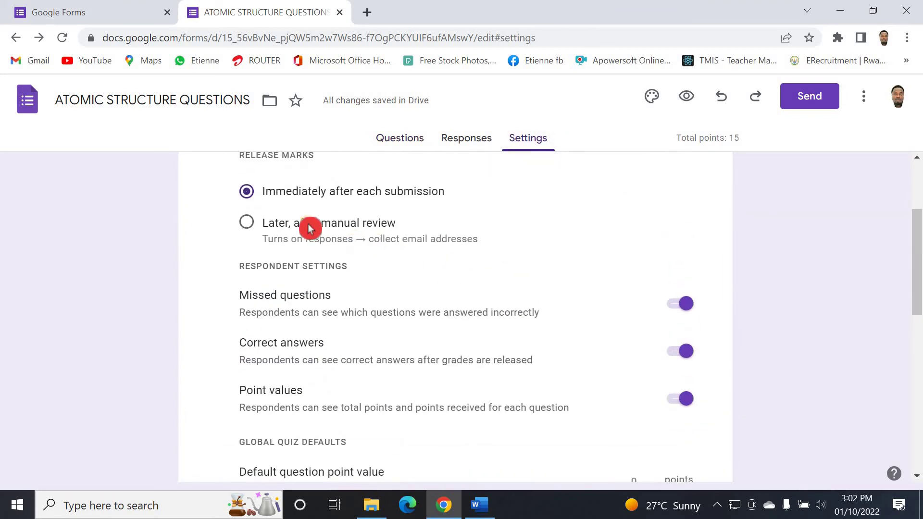
scroll(308, 223, up, 2)
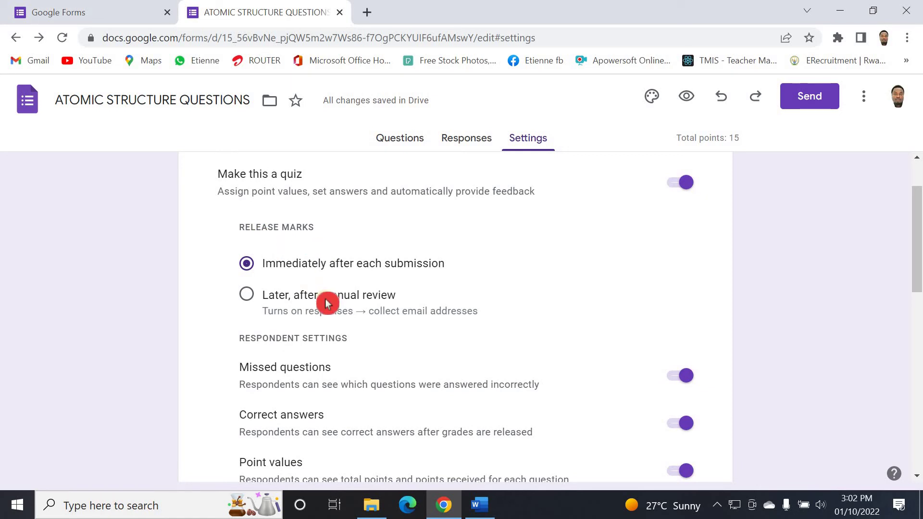
scroll(350, 301, down, 3)
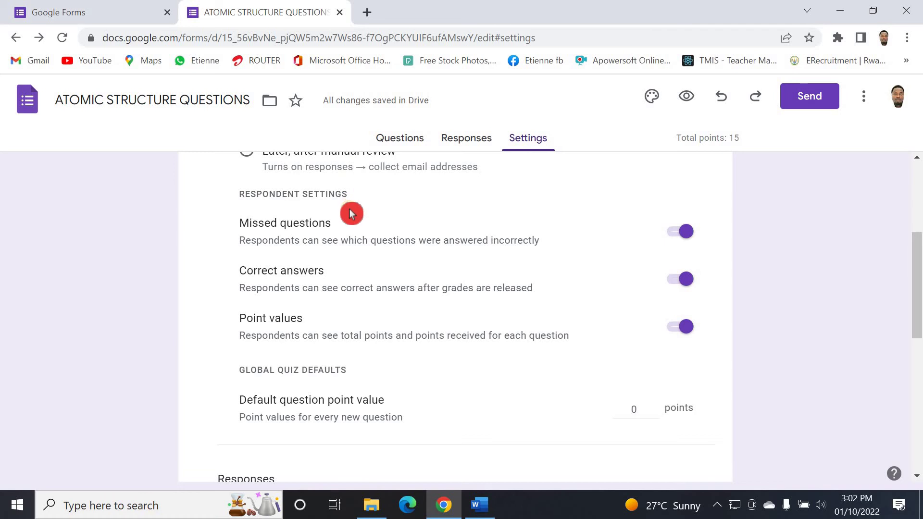
scroll(260, 208, up, 2)
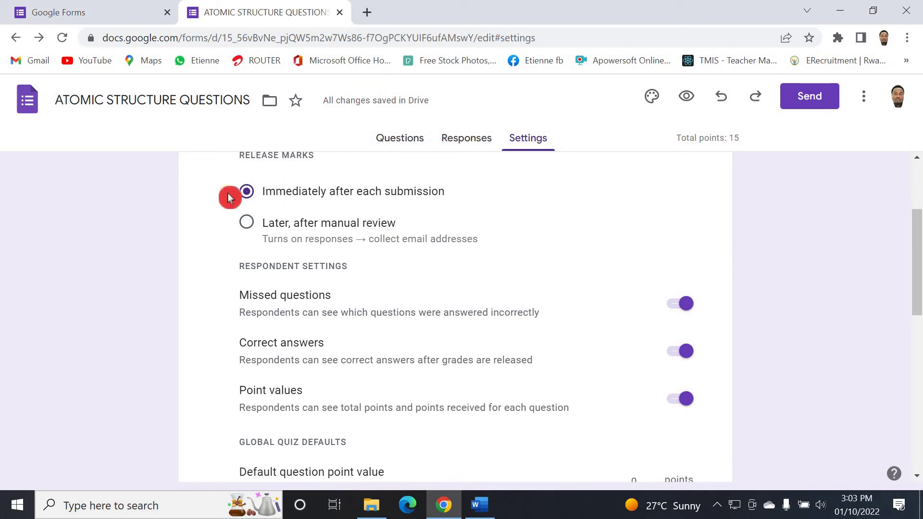
click(247, 192)
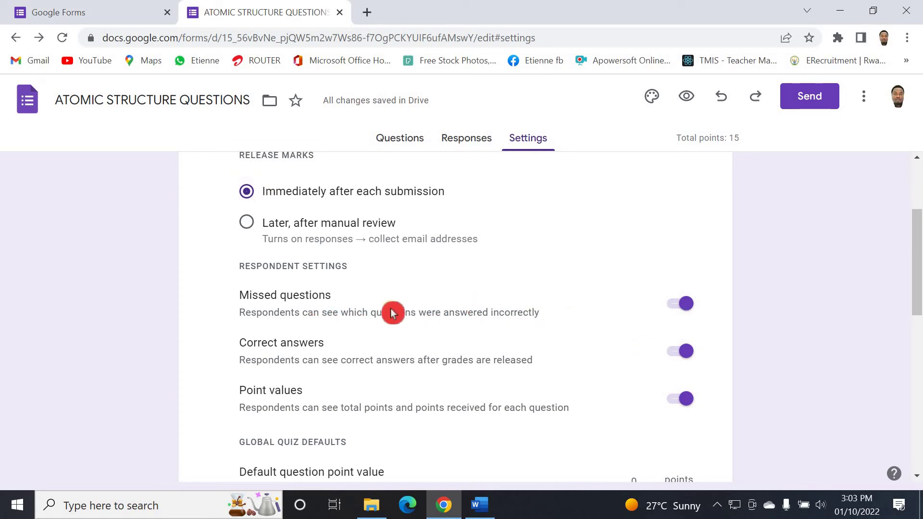
Review the remaining settings: respondent options, global quiz defaults, responses, presentation, form defaults and question defaults
scroll(392, 313, down, 3)
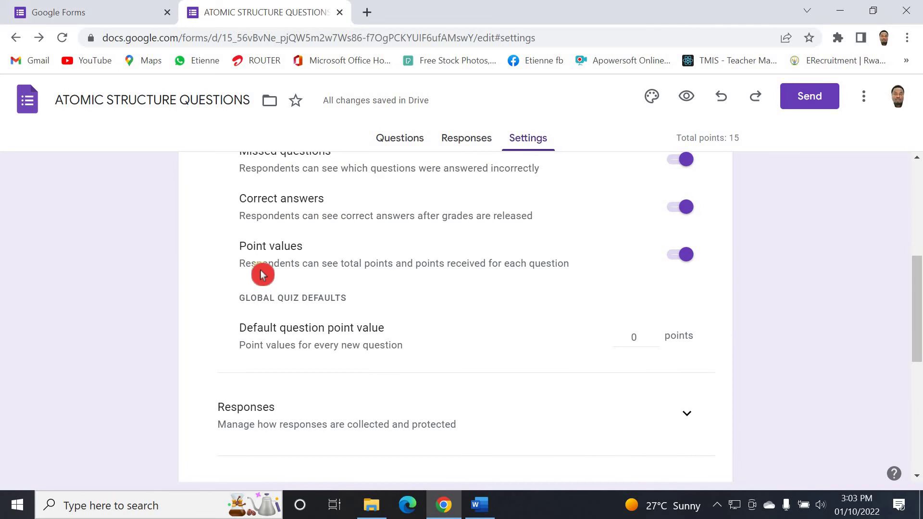
scroll(328, 266, down, 5)
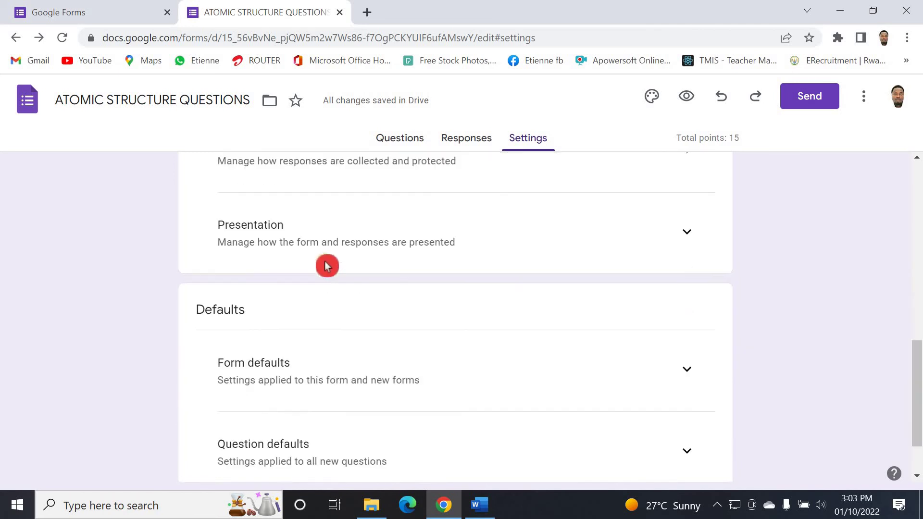
scroll(328, 266, up, 3)
scroll(328, 266, down, 4)
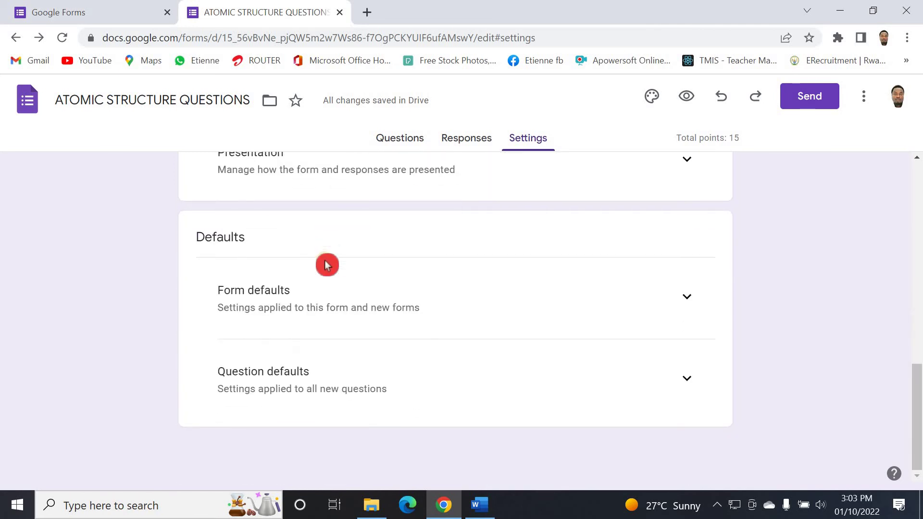
scroll(327, 265, up, 12)
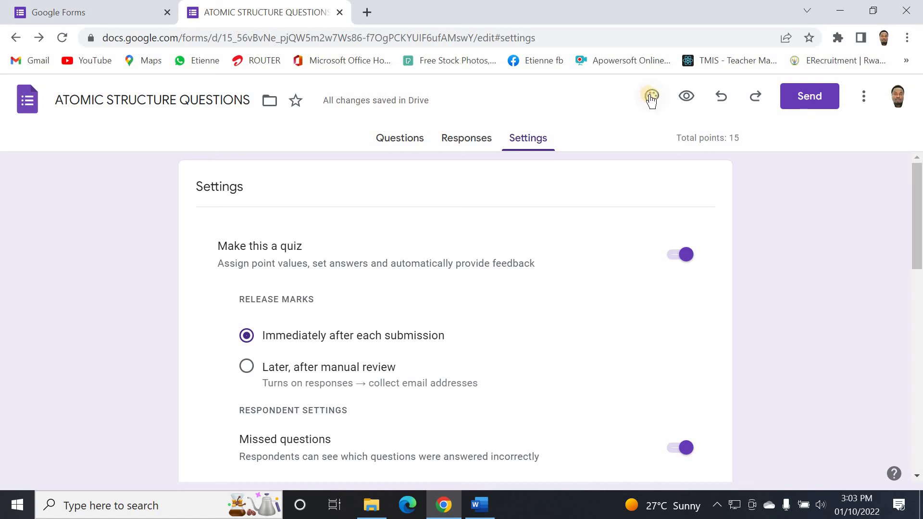
click(595, 177)
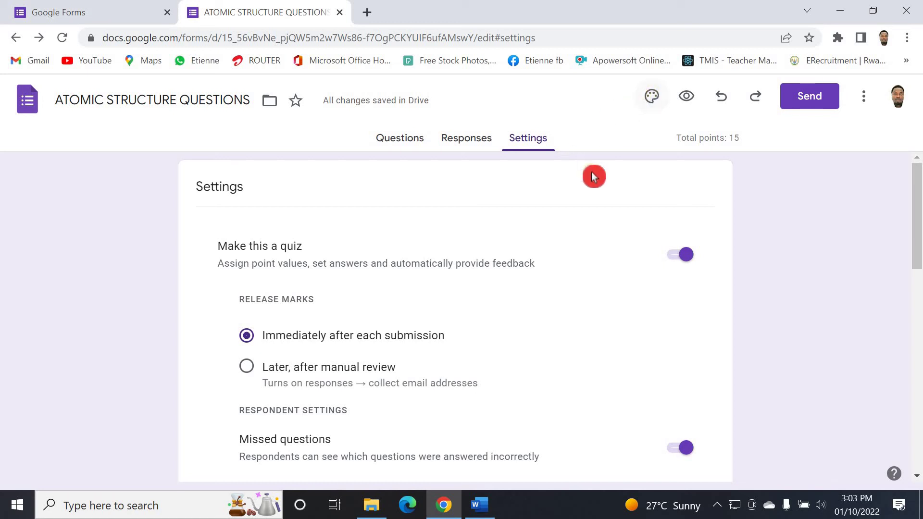
scroll(577, 217, up, 10)
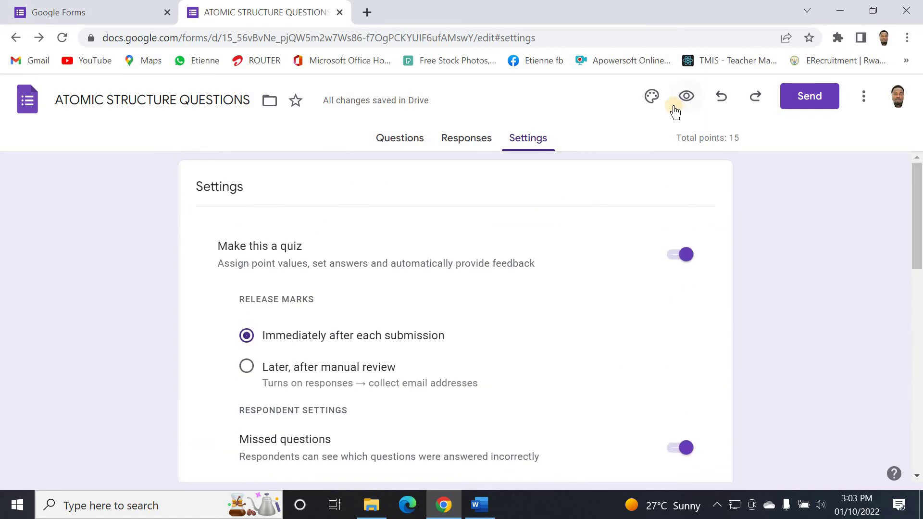
Reload the form editor page and return to the form's questions
click(653, 96)
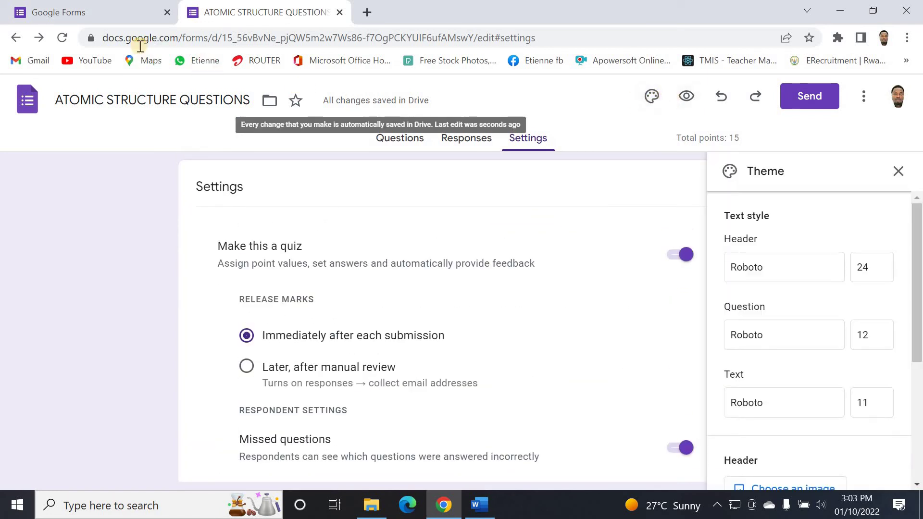
click(63, 33)
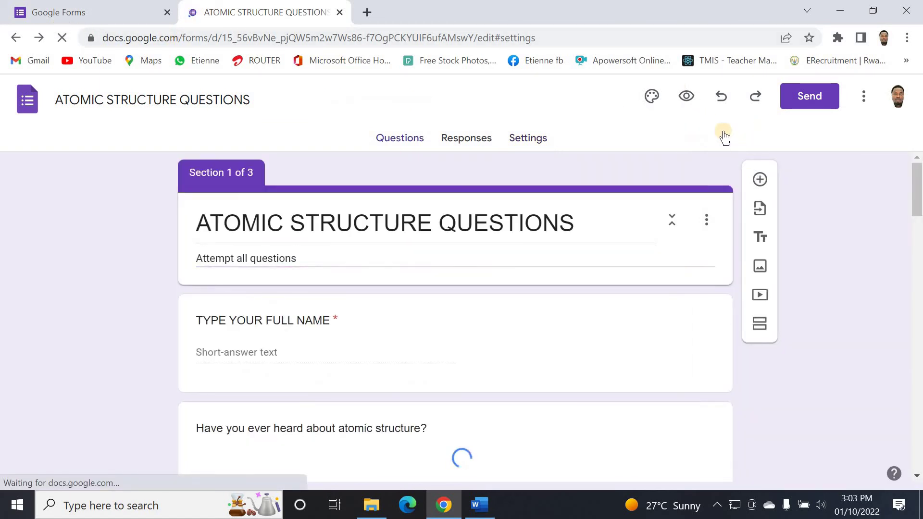
click(557, 154)
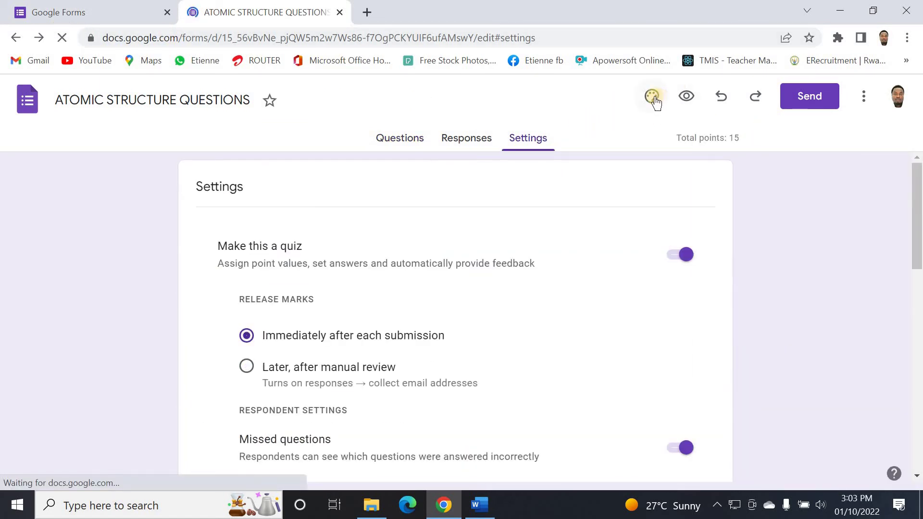
click(336, 111)
click(421, 144)
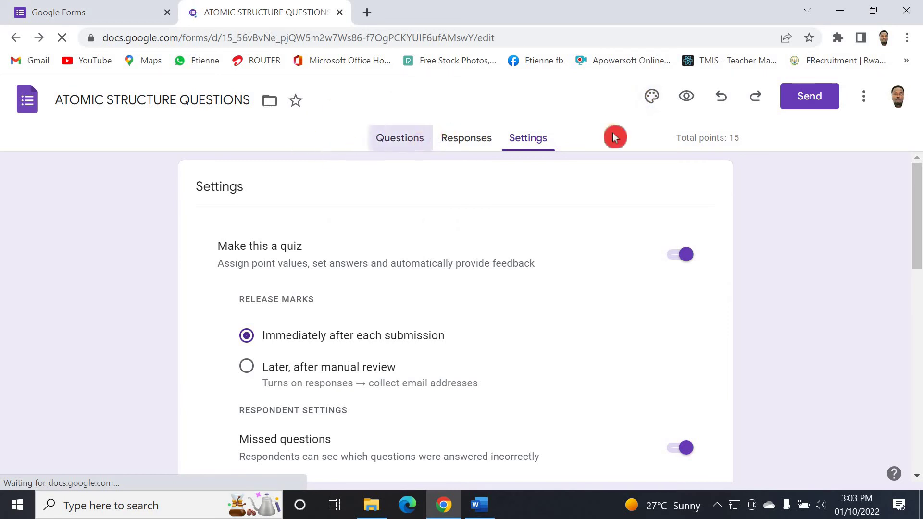
Open the theme options and examine the text style, header image, colour and background choices
click(657, 102)
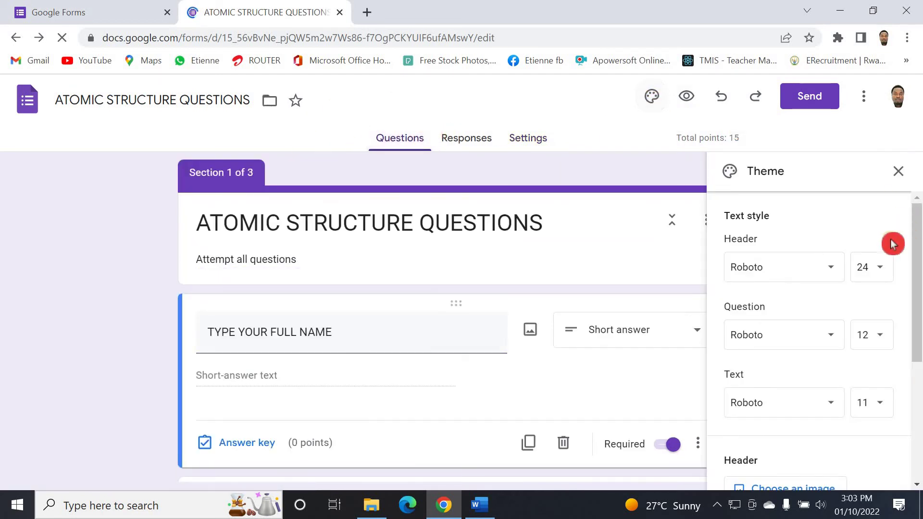
scroll(810, 299, down, 3)
scroll(808, 299, down, 2)
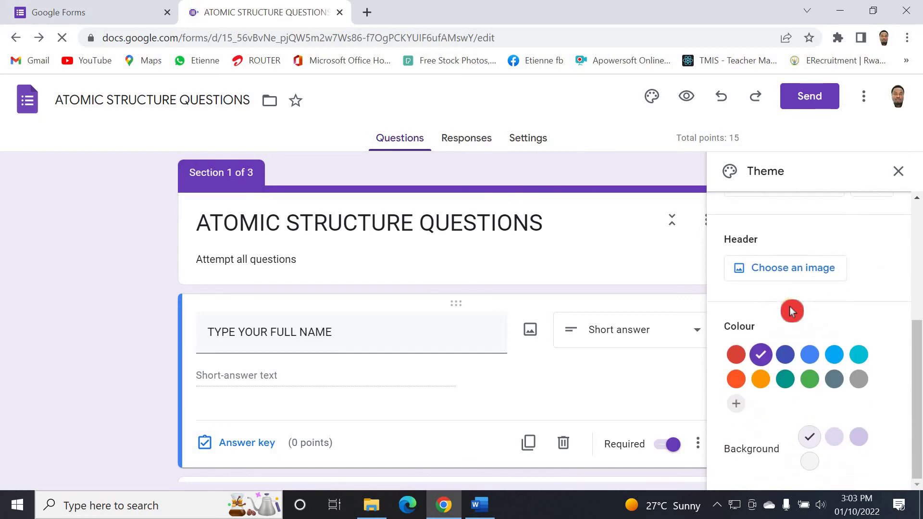
scroll(788, 317, up, 3)
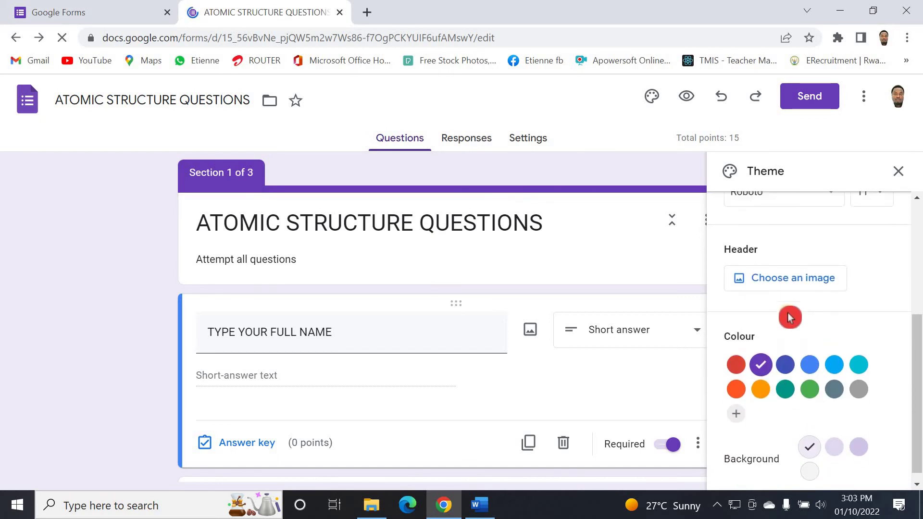
click(760, 391)
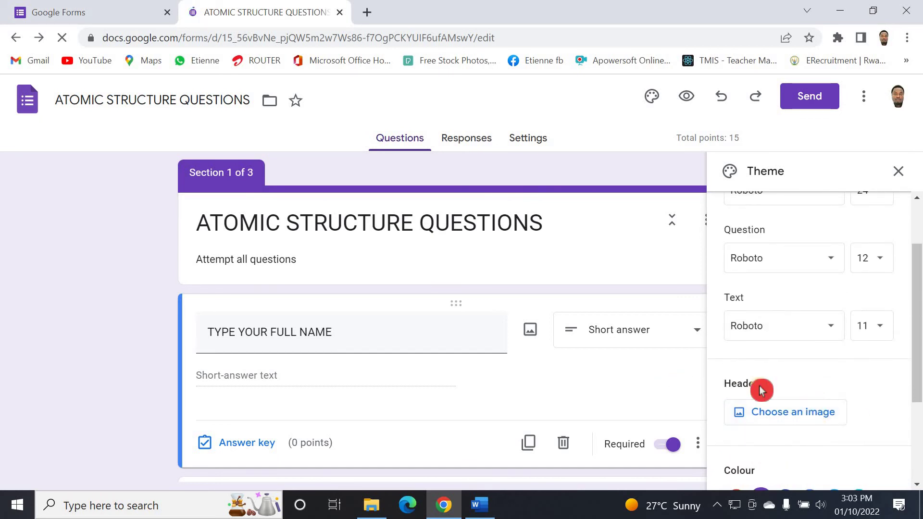
scroll(755, 267, up, 2)
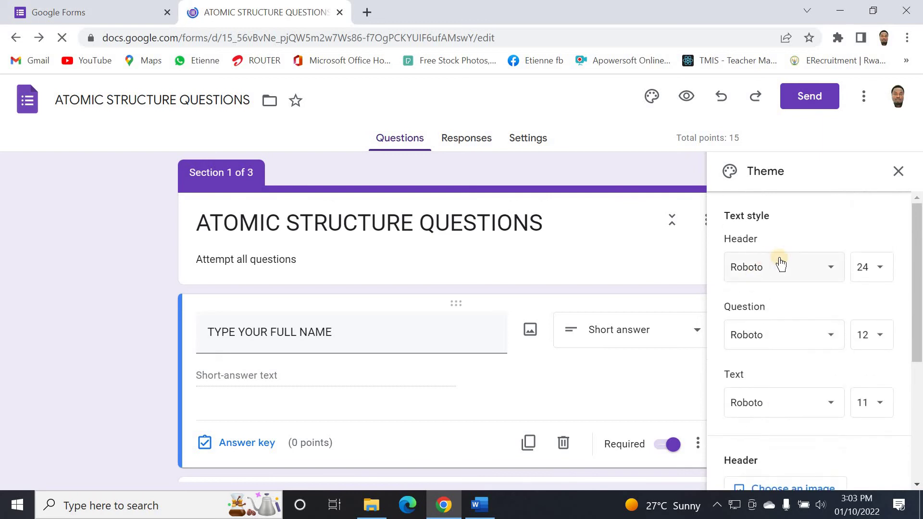
click(763, 245)
click(769, 244)
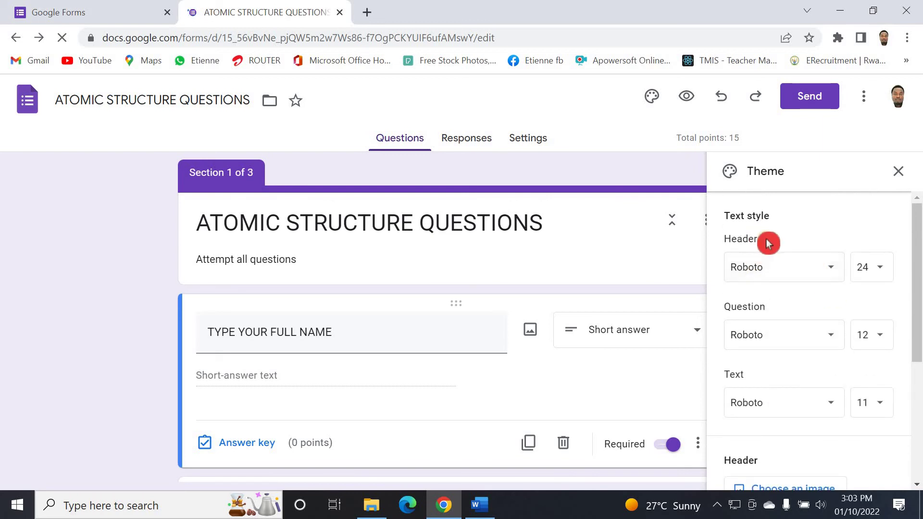
click(801, 295)
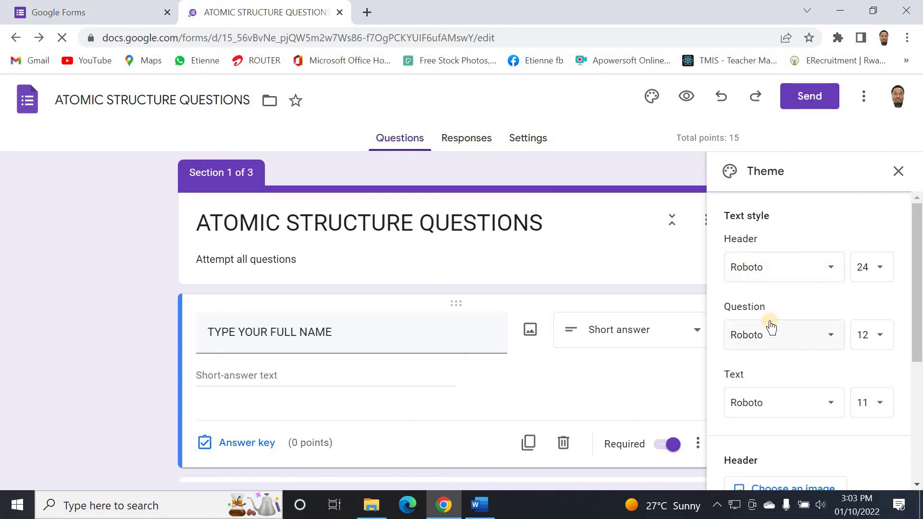
scroll(893, 326, down, 4)
scroll(897, 337, up, 2)
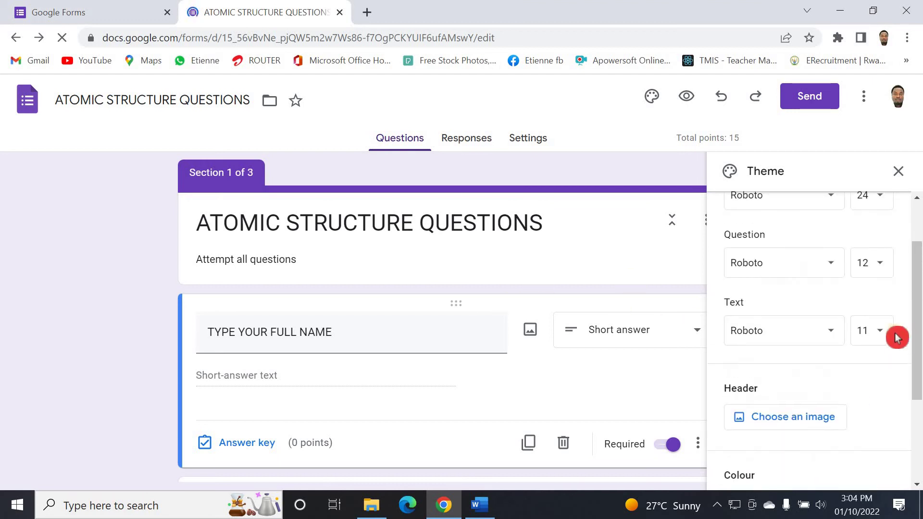
Check which font sizes and fonts are available for the theme's Text style, leaving the style as it is
click(882, 332)
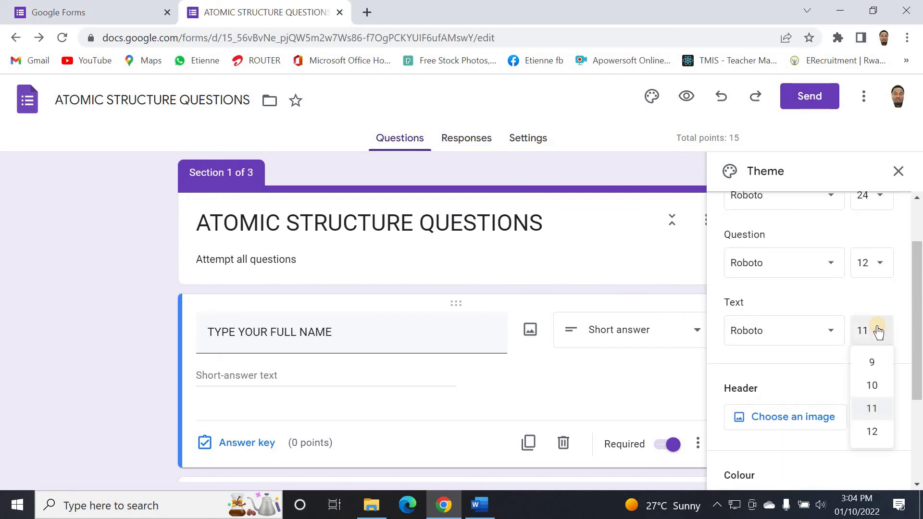
click(828, 332)
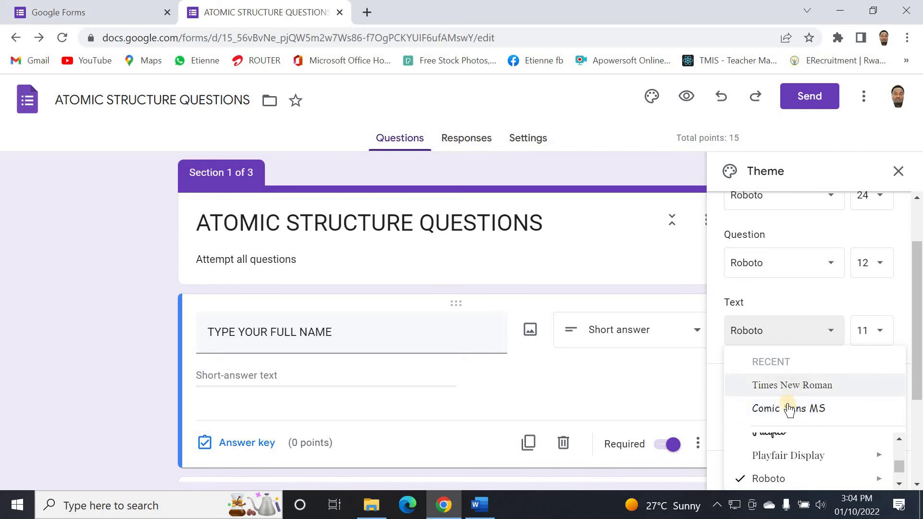
click(711, 355)
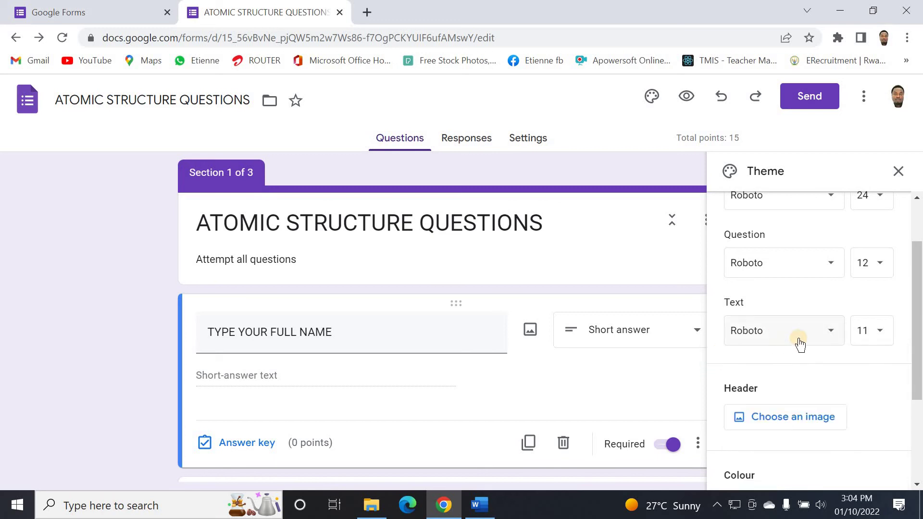
Set the form's theme colour to orange-red and its background to the darkest matching shade
scroll(786, 348, down, 3)
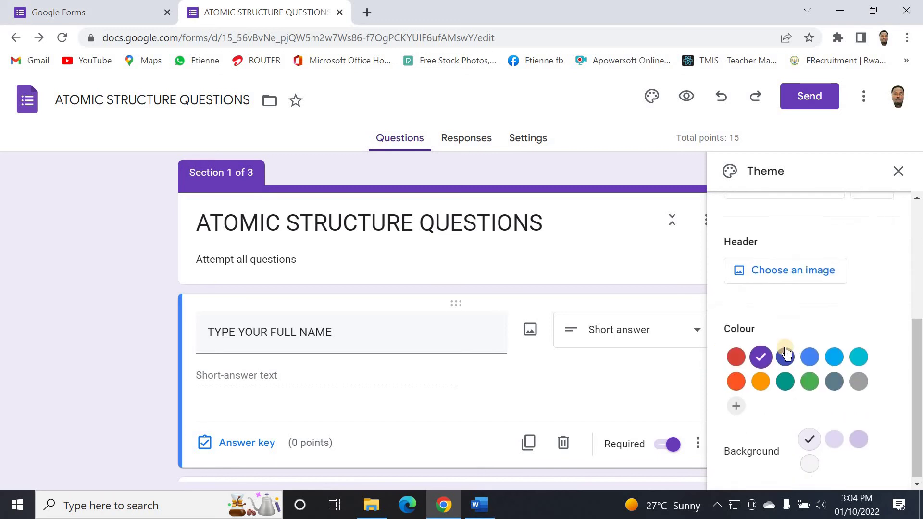
click(736, 355)
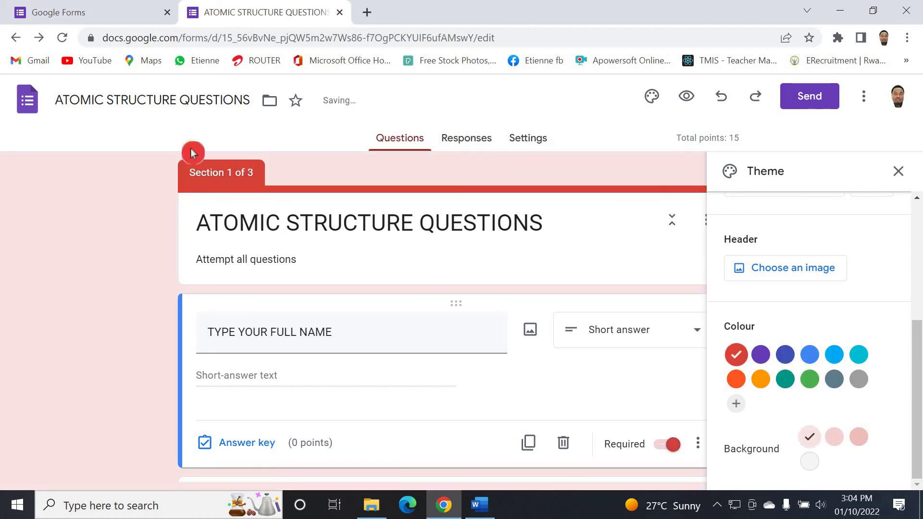
click(737, 379)
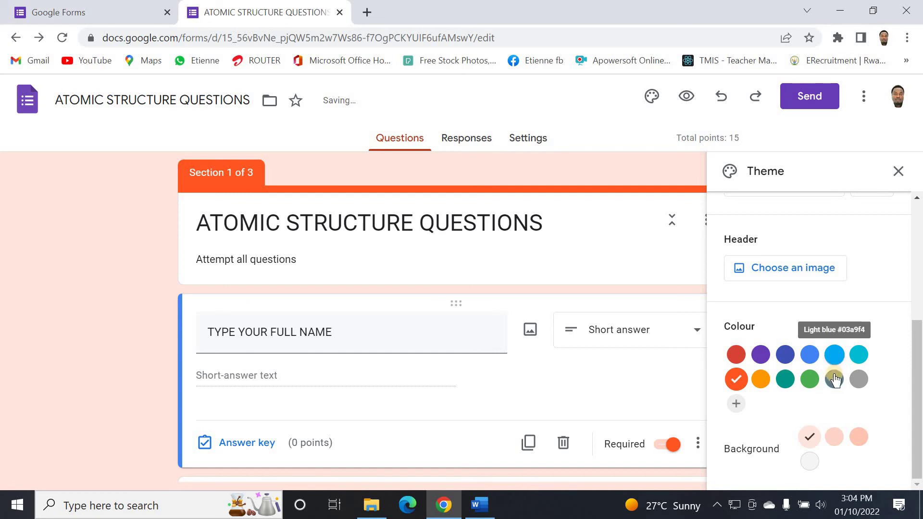
click(858, 437)
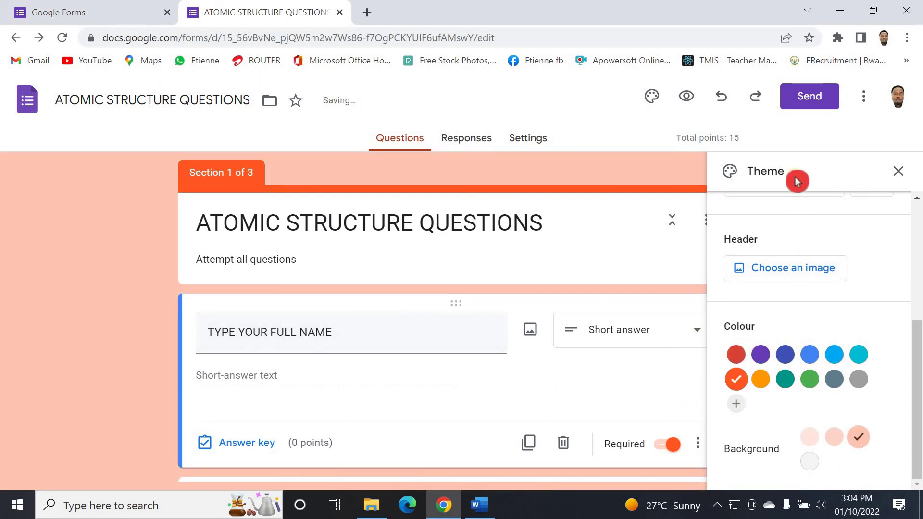
Close the theme options, preview the form with its new orange-red theme, and close the preview
click(898, 171)
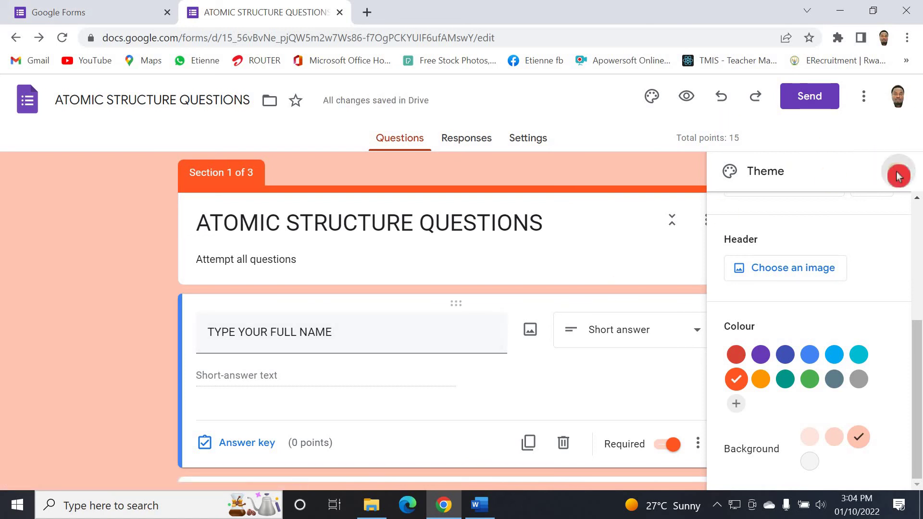
click(686, 97)
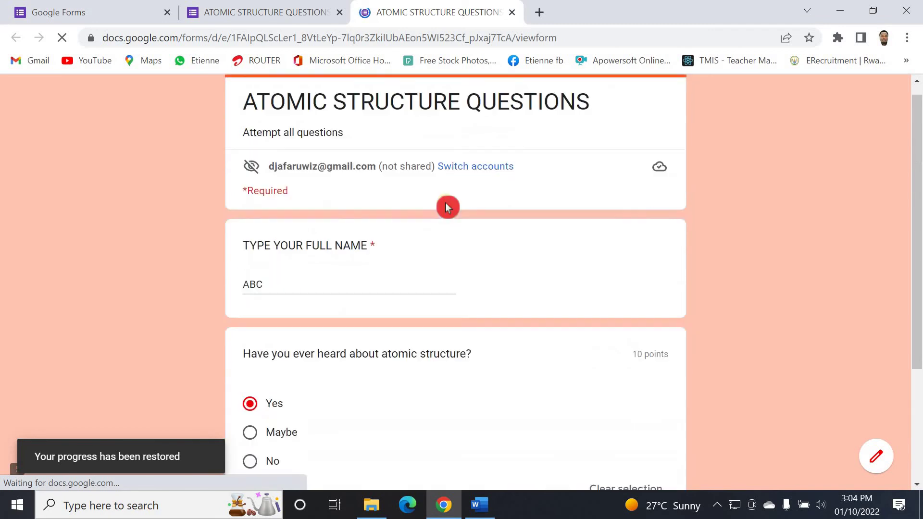
click(308, 14)
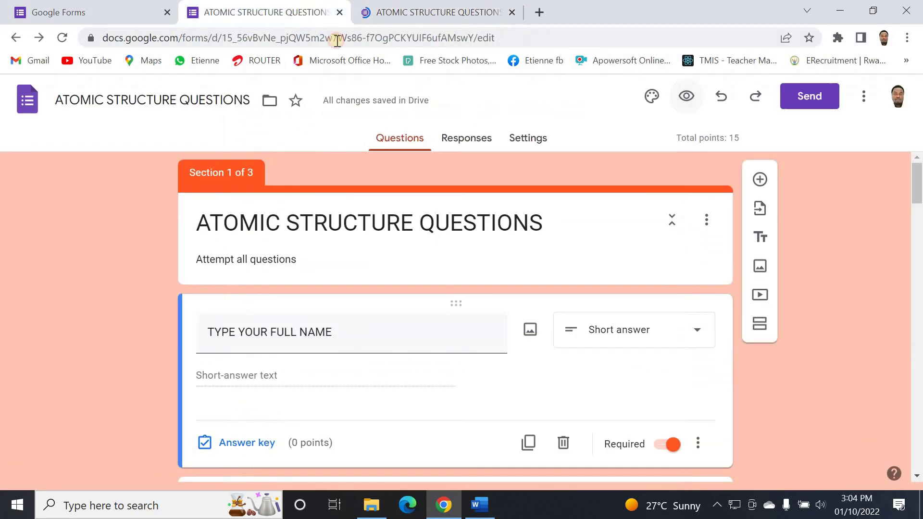
click(511, 12)
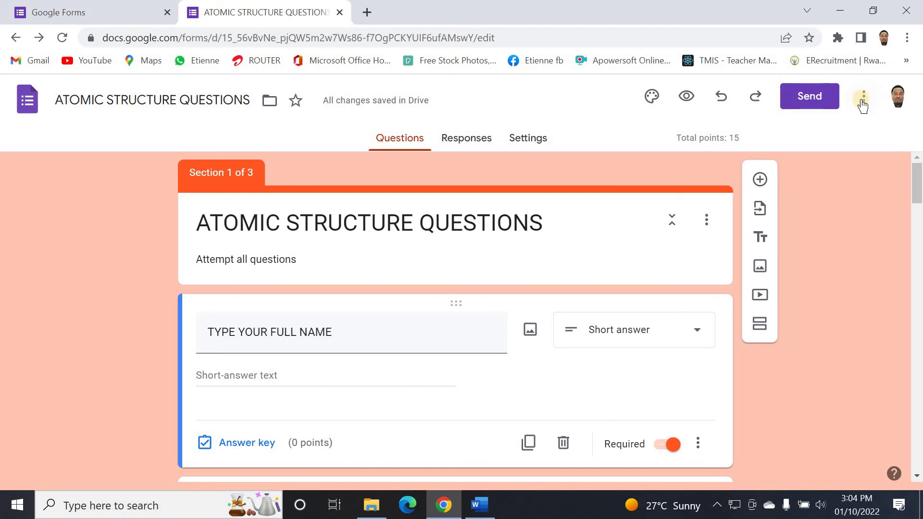
Open the form's sending options, shorten its share link, check the Embed HTML option, and copy the shortened link
click(823, 98)
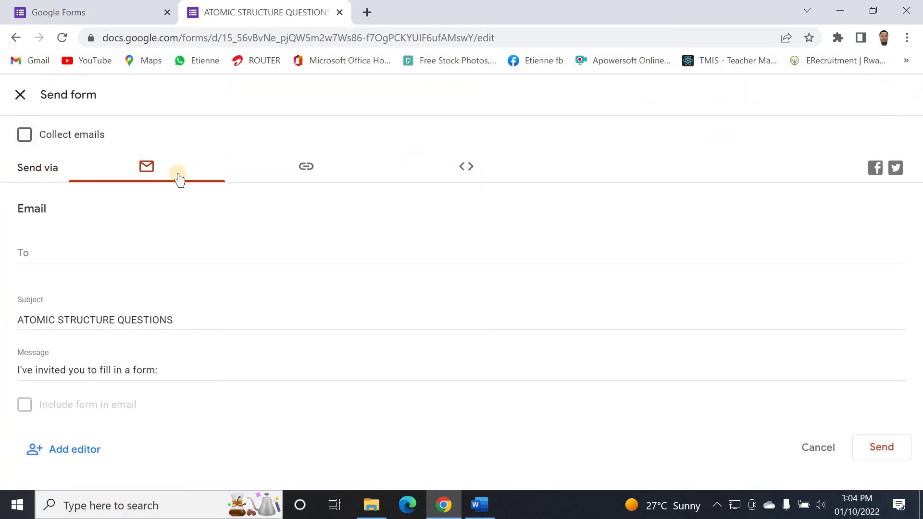
click(305, 174)
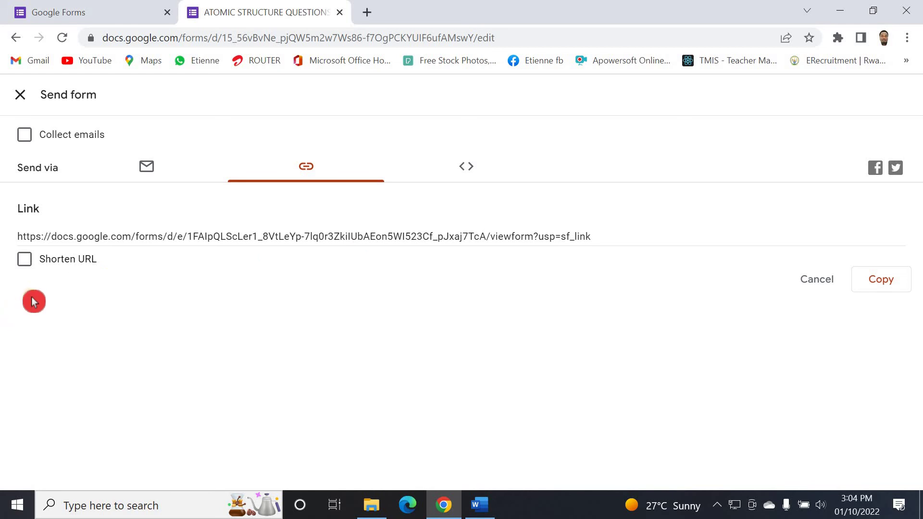
click(24, 260)
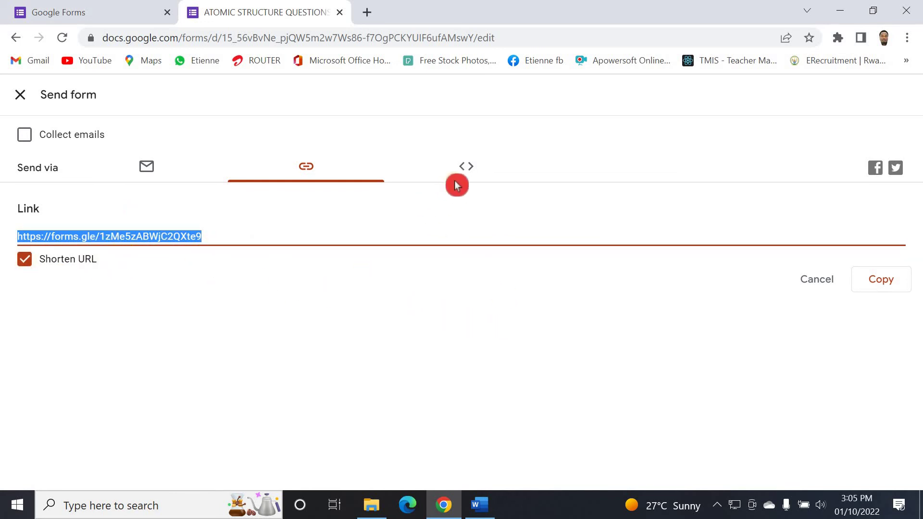
click(467, 174)
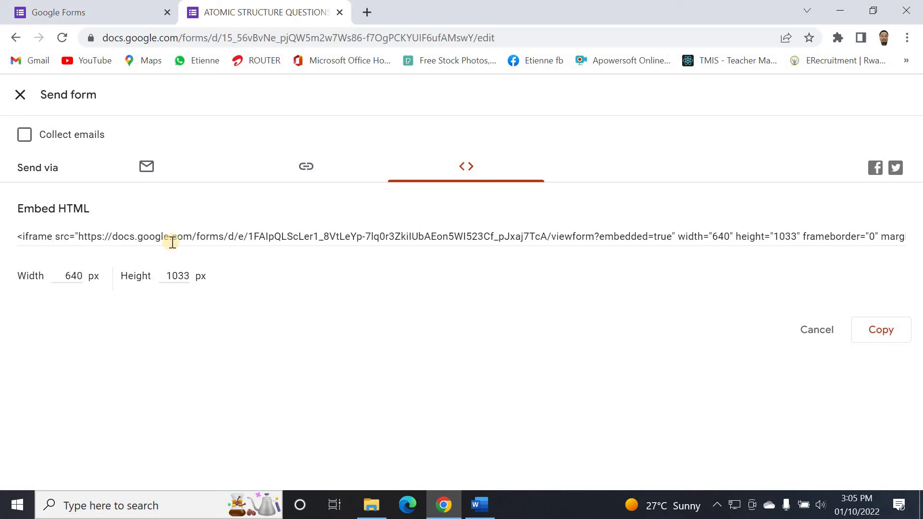
click(307, 168)
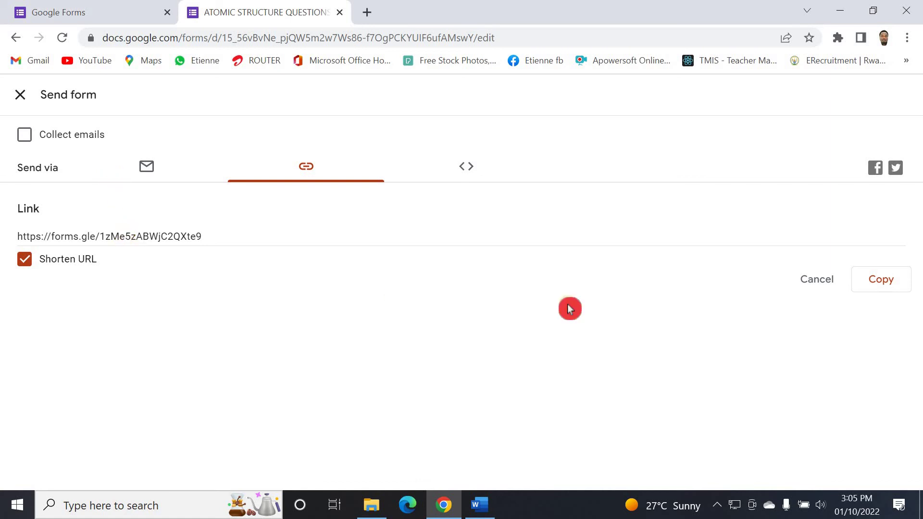
click(864, 279)
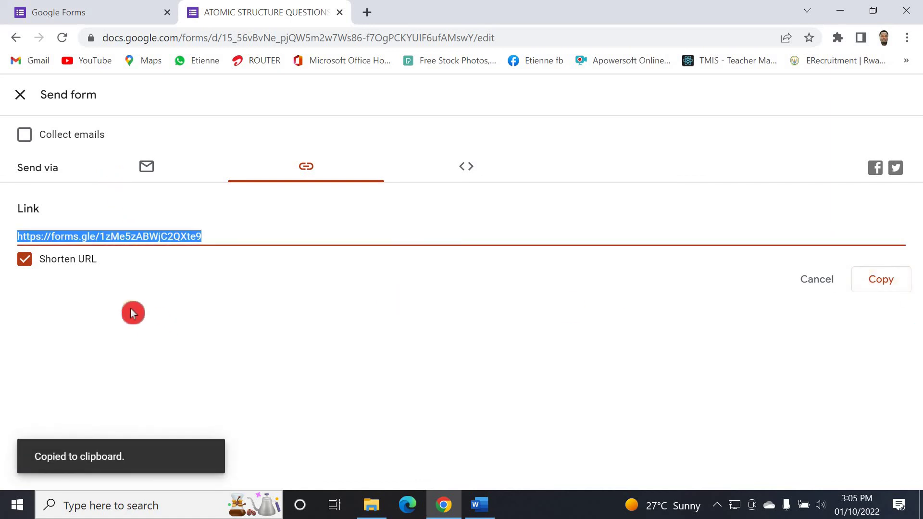
Open the copied form link in a new browser tab and look through the form's first section
click(367, 13)
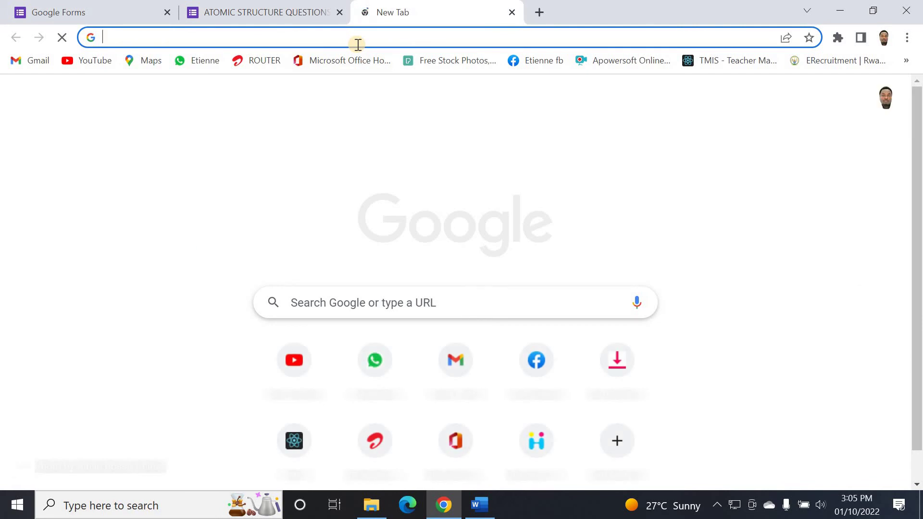
key(ctrl+v)
key(Return)
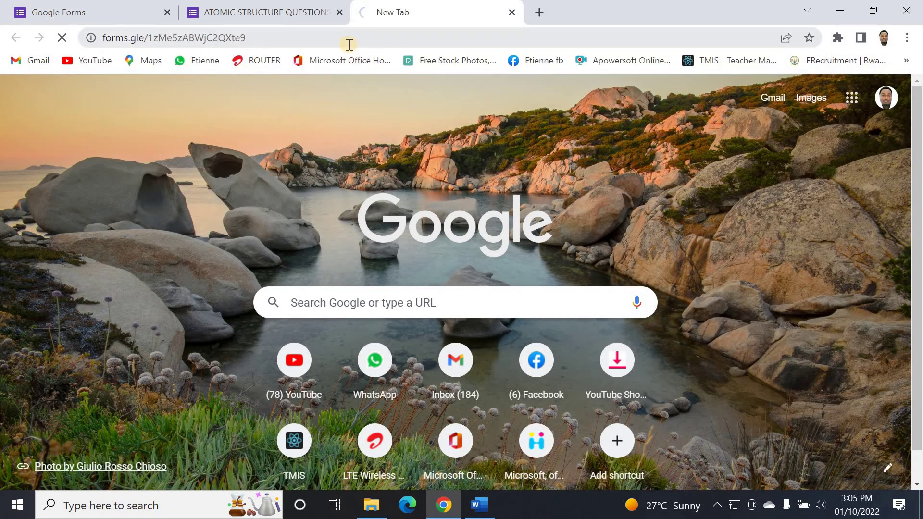
click(288, 6)
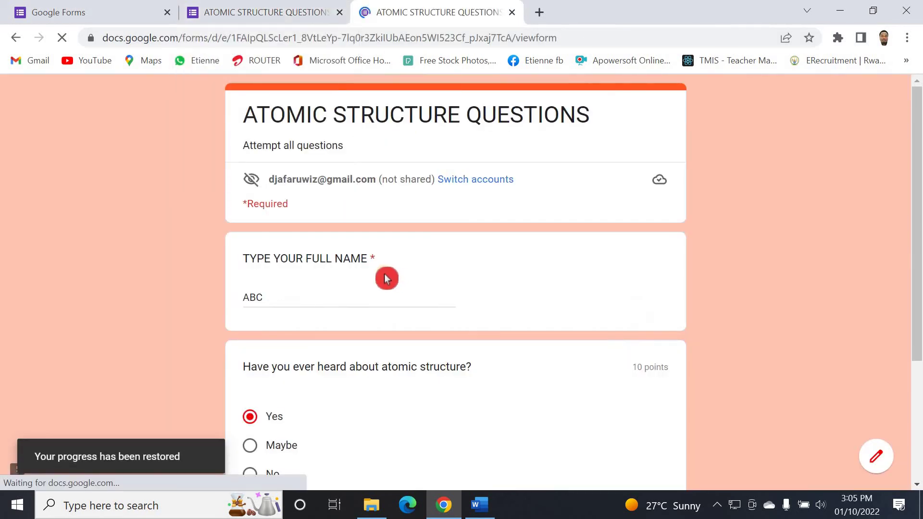
scroll(385, 276, down, 3)
scroll(384, 274, up, 3)
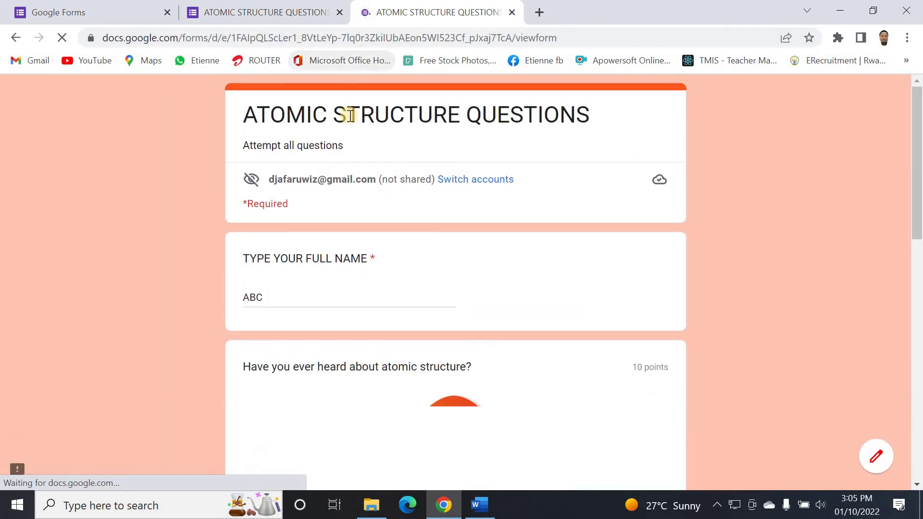
scroll(403, 264, down, 10)
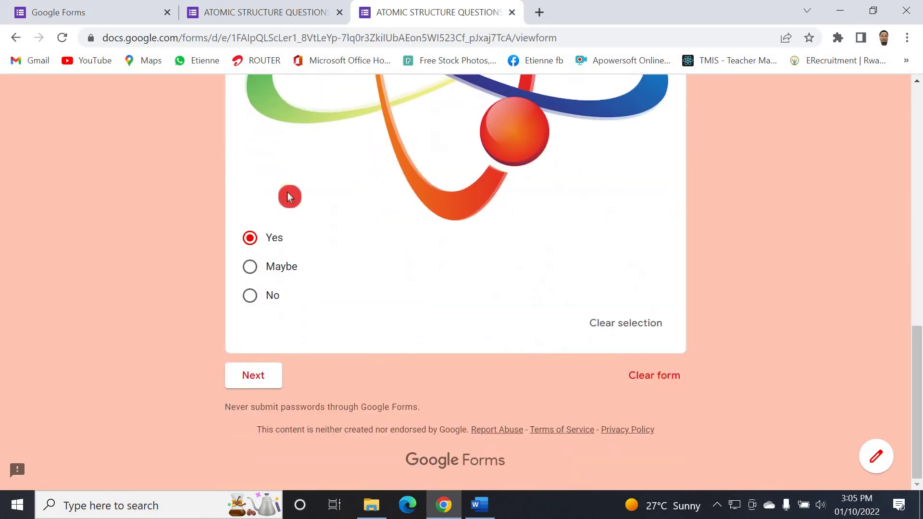
Switch to Microsoft Edge, maximize its window, and load the copied form link there
click(412, 503)
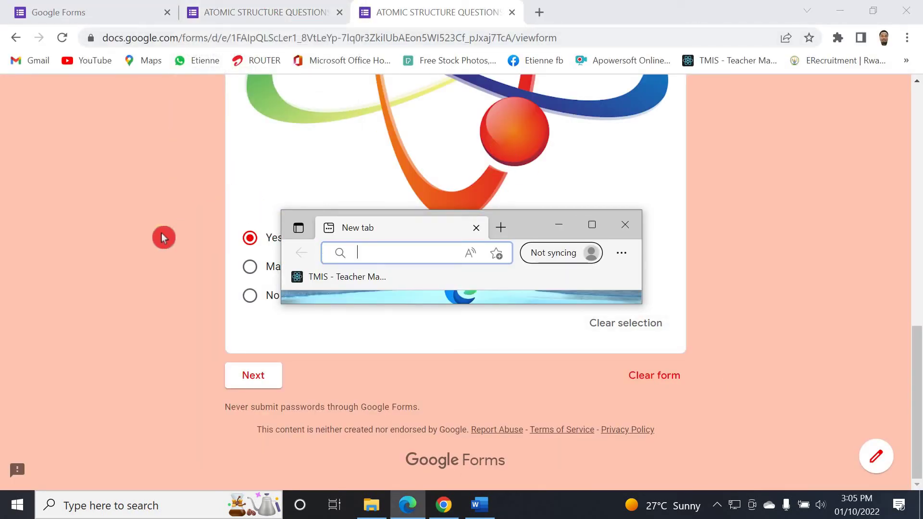
click(148, 232)
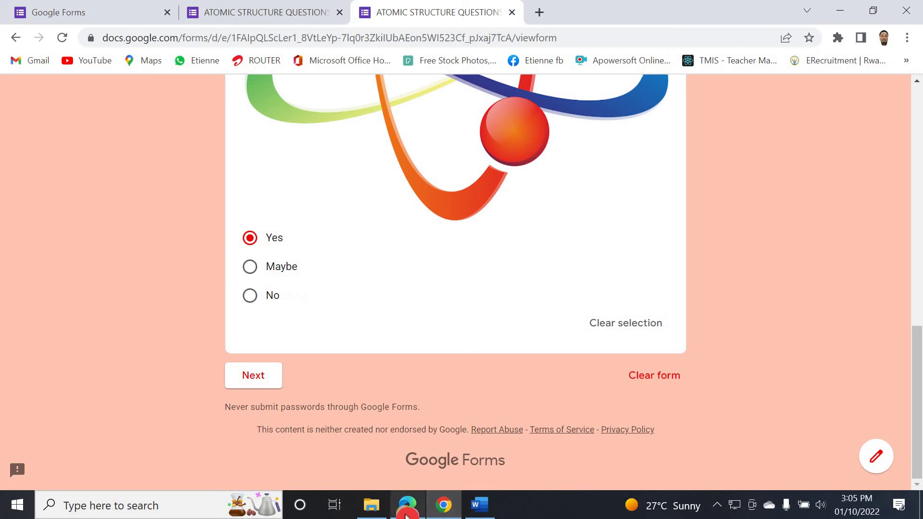
click(407, 505)
click(591, 228)
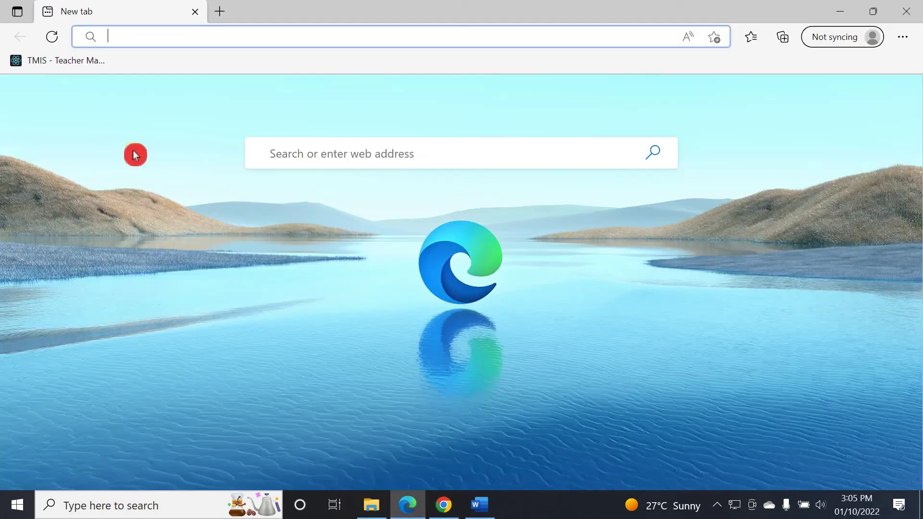
key(ctrl+v)
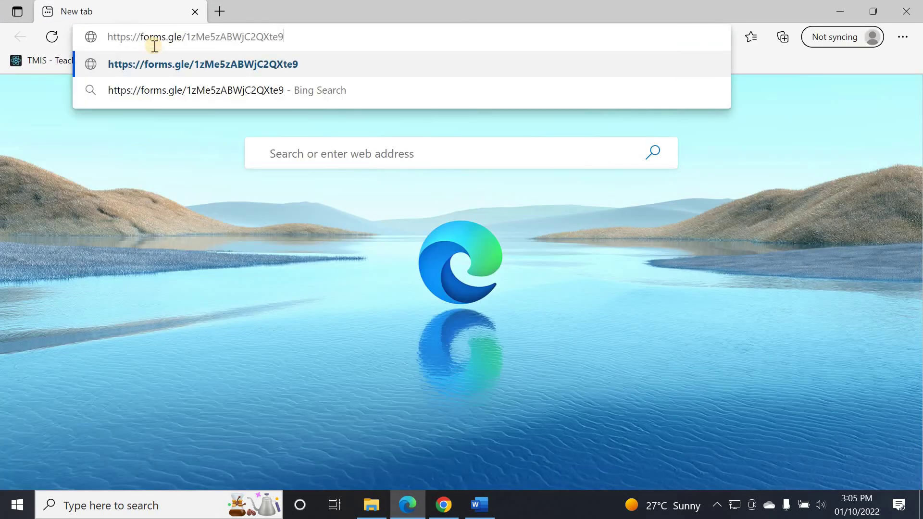
key(Return)
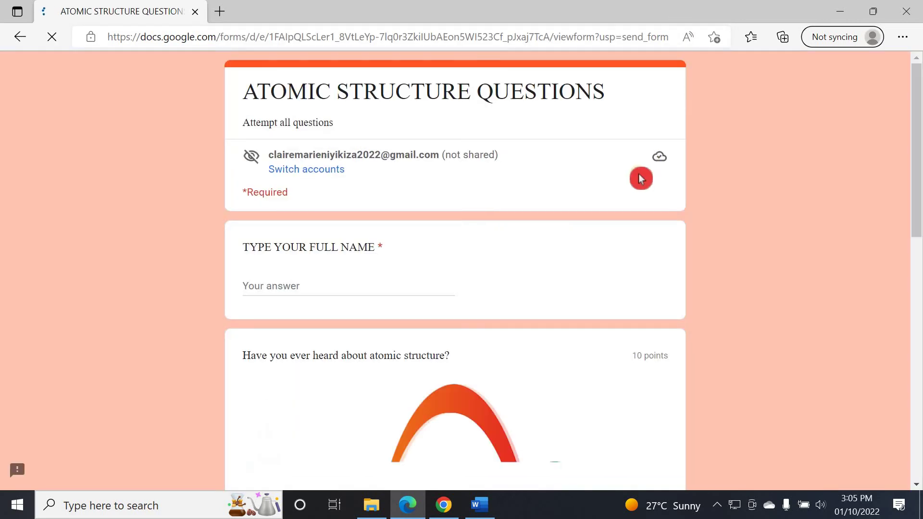
Examine the form's first section as a respondent sees it, from the name question to the answer choices
scroll(582, 264, down, 10)
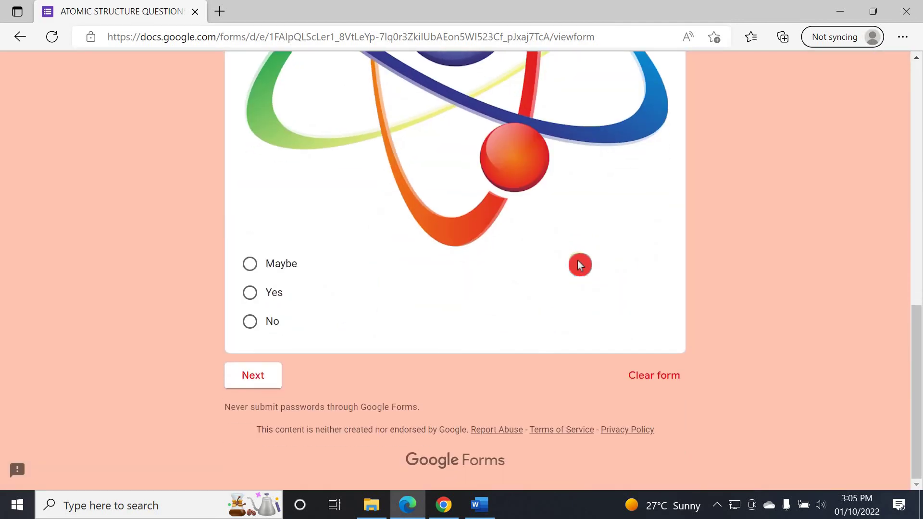
scroll(477, 280, up, 5)
scroll(478, 280, down, 5)
scroll(692, 288, up, 10)
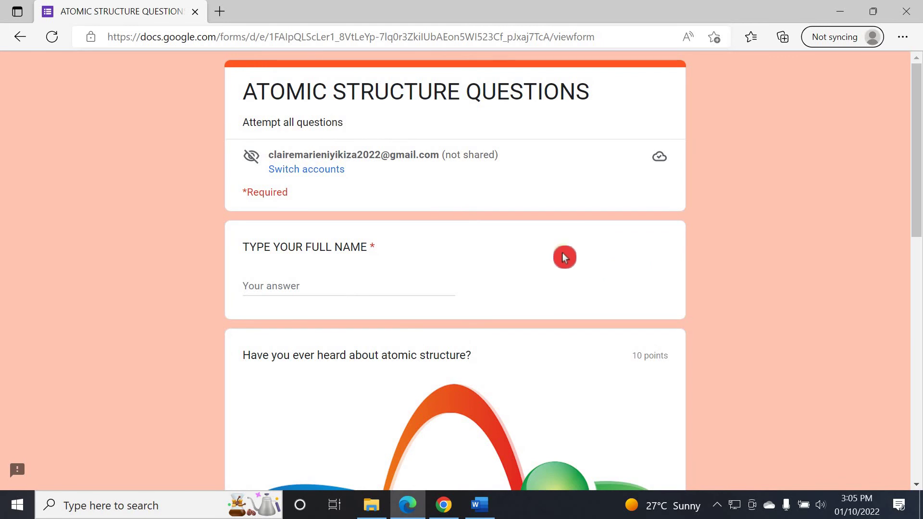
scroll(564, 257, down, 10)
scroll(339, 258, up, 1)
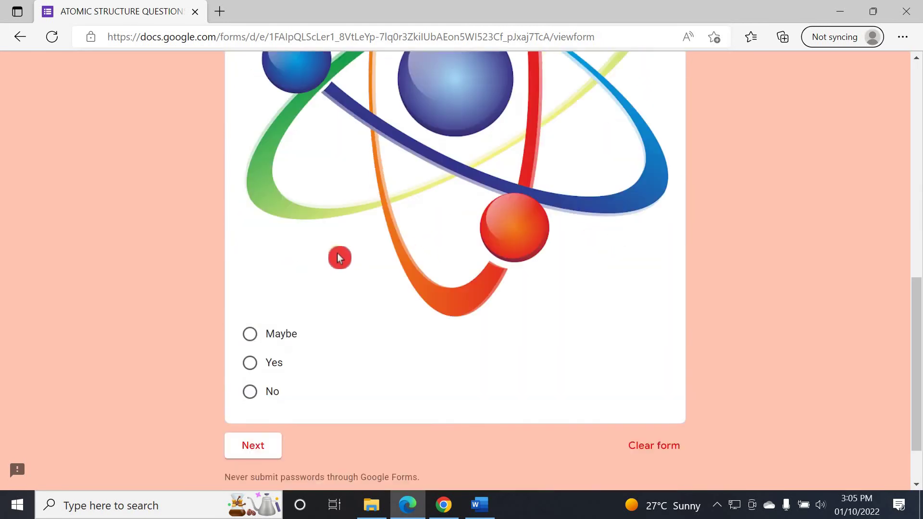
scroll(334, 252, up, 7)
scroll(260, 384, down, 9)
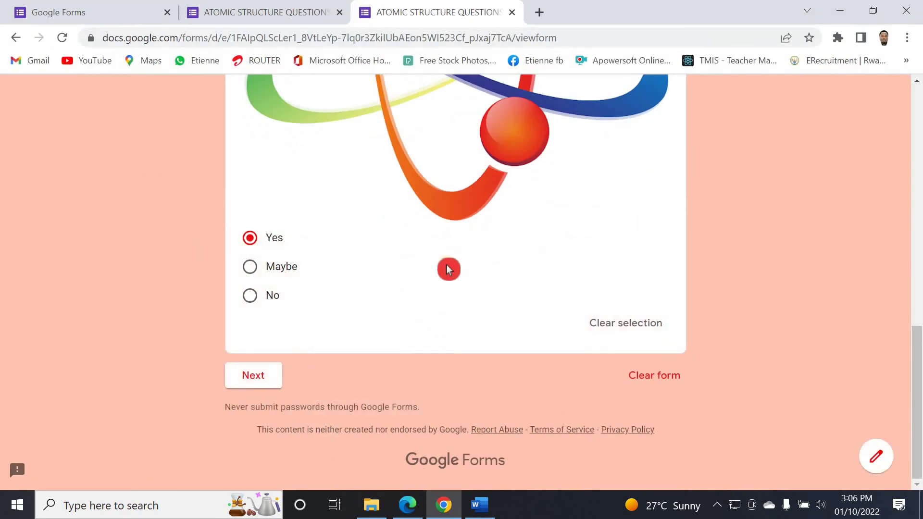
Return to Chrome, close the tab with the opened form, and leave the Send form dialog
scroll(450, 266, up, 10)
scroll(452, 264, up, 3)
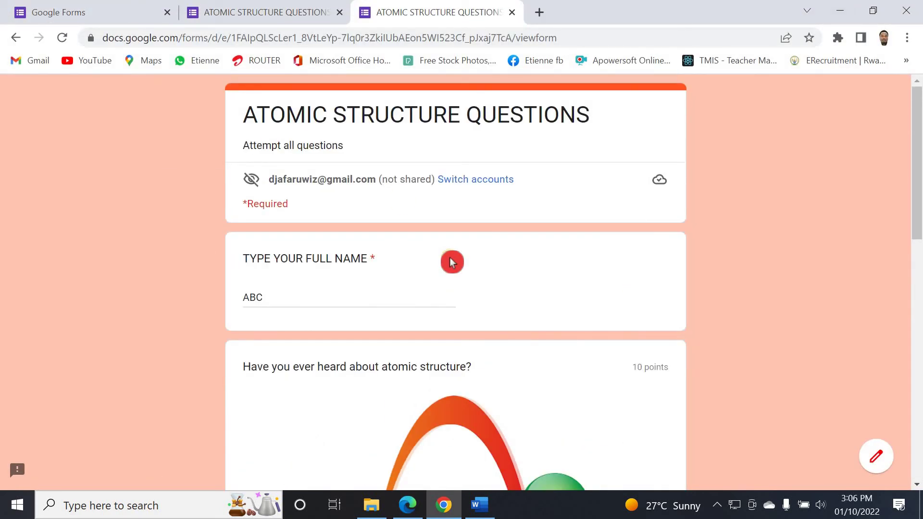
click(317, 13)
click(513, 12)
click(552, 243)
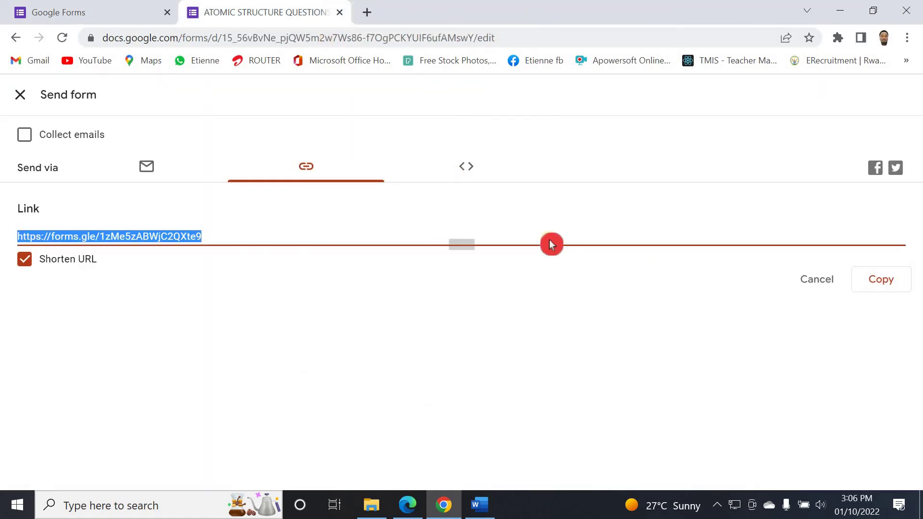
click(22, 96)
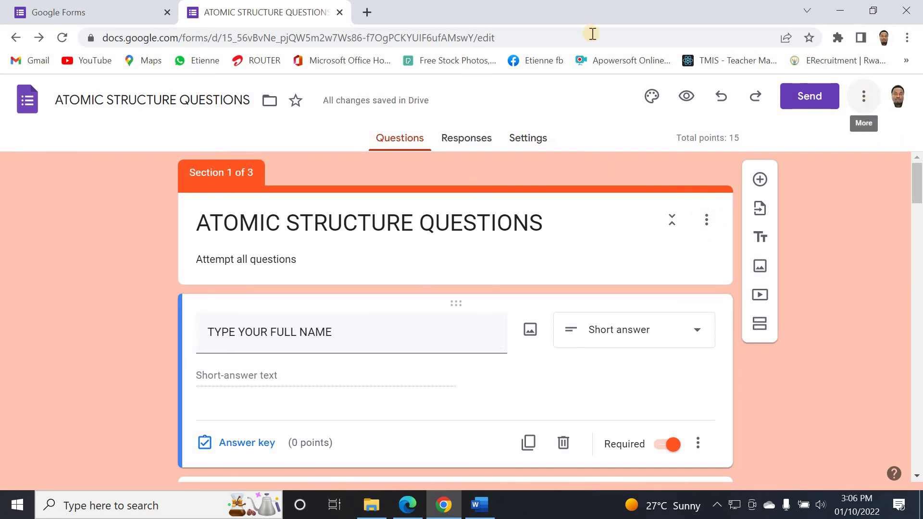
Examine the form's additional options, such as copying, printing, collaborators and add-ons, without choosing any
click(864, 97)
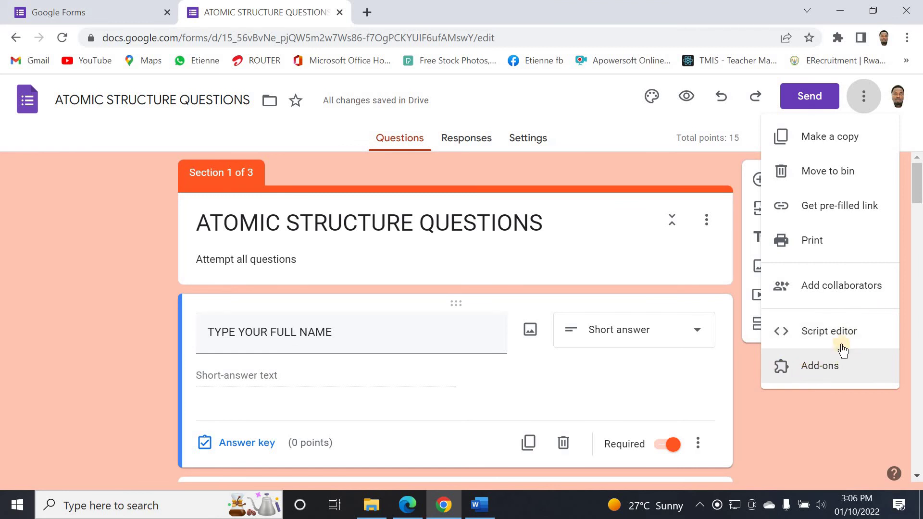
click(620, 157)
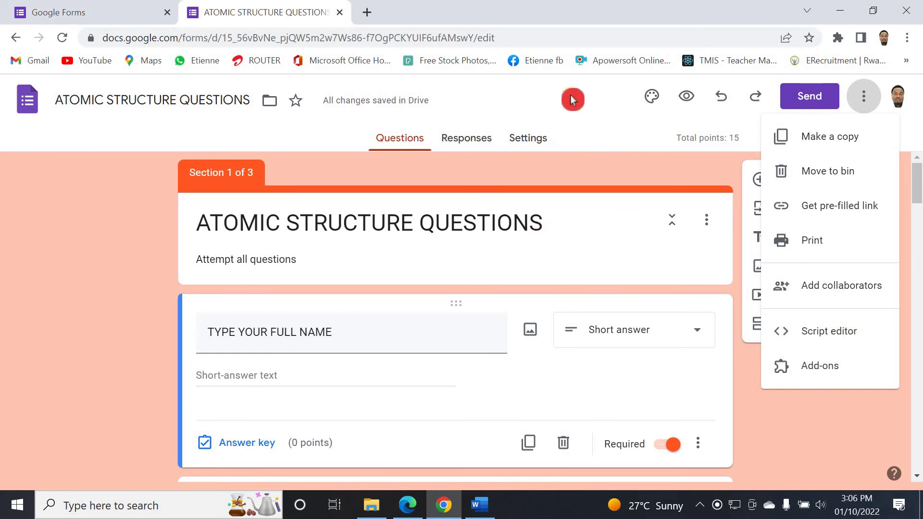
click(128, 169)
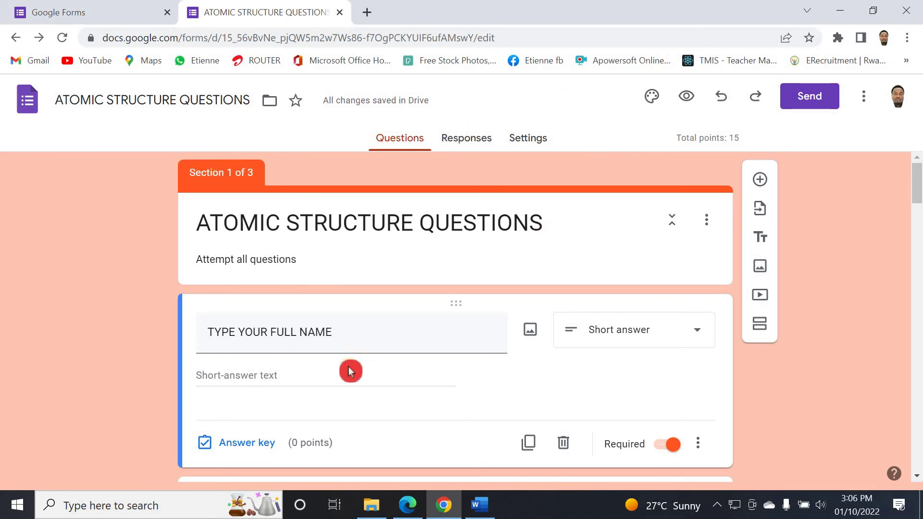
Switch to Microsoft Edge, answer Yes to having heard about atomic structure, and enter ABCD in the required full name question
click(413, 504)
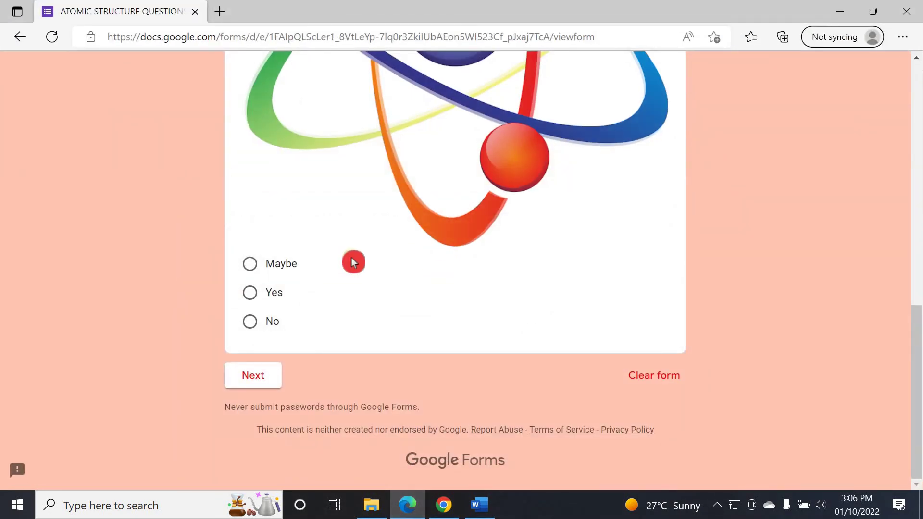
click(250, 294)
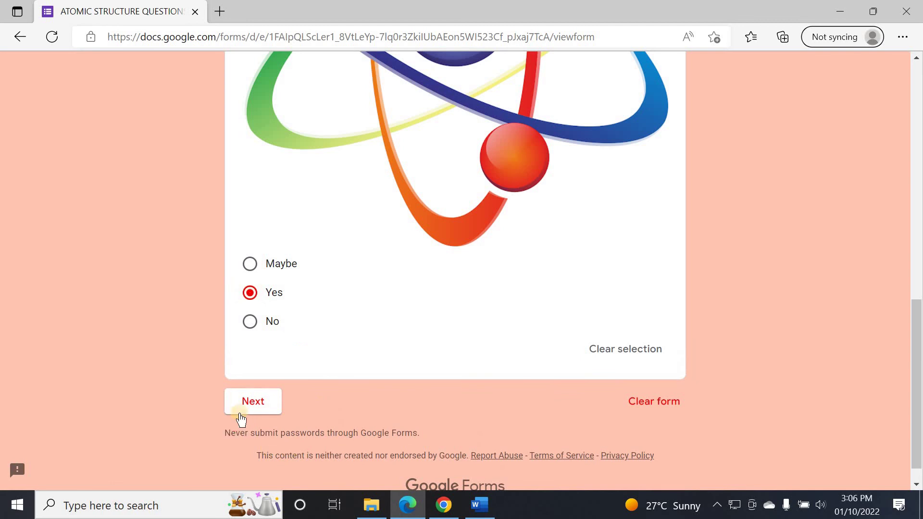
click(253, 402)
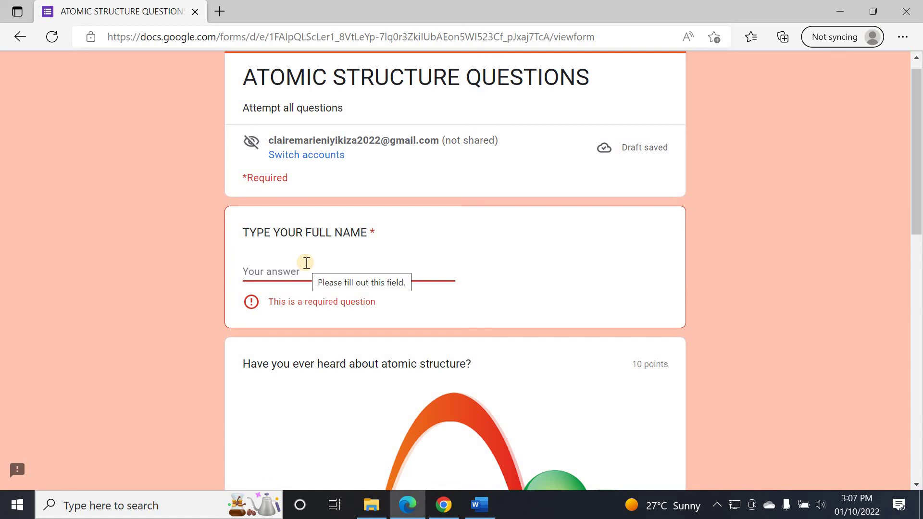
text(ABCD)
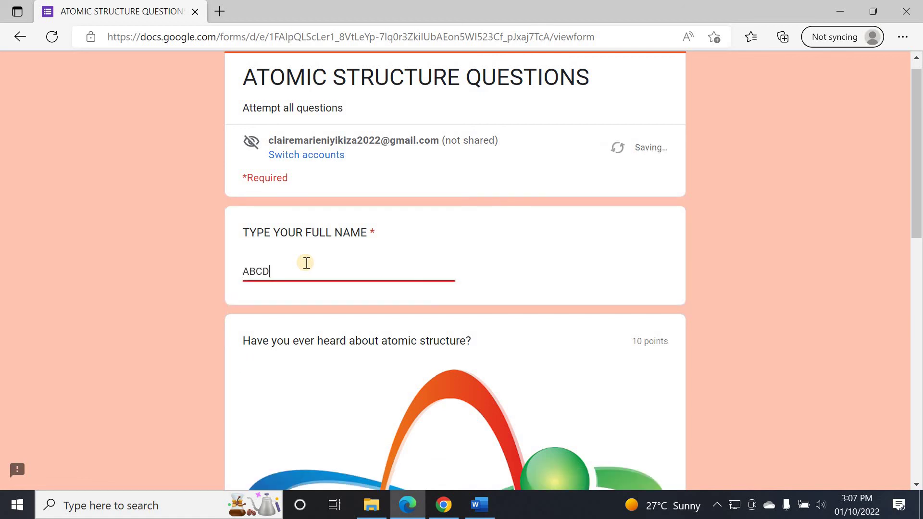
Review the first section, including the points for the atomic structure question, and continue to the next section
scroll(307, 263, down, 5)
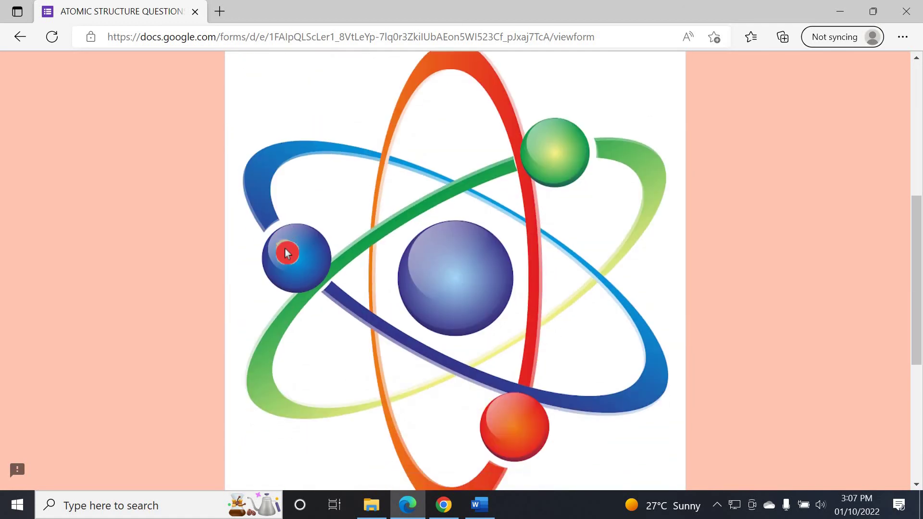
scroll(287, 254, up, 3)
scroll(286, 251, down, 5)
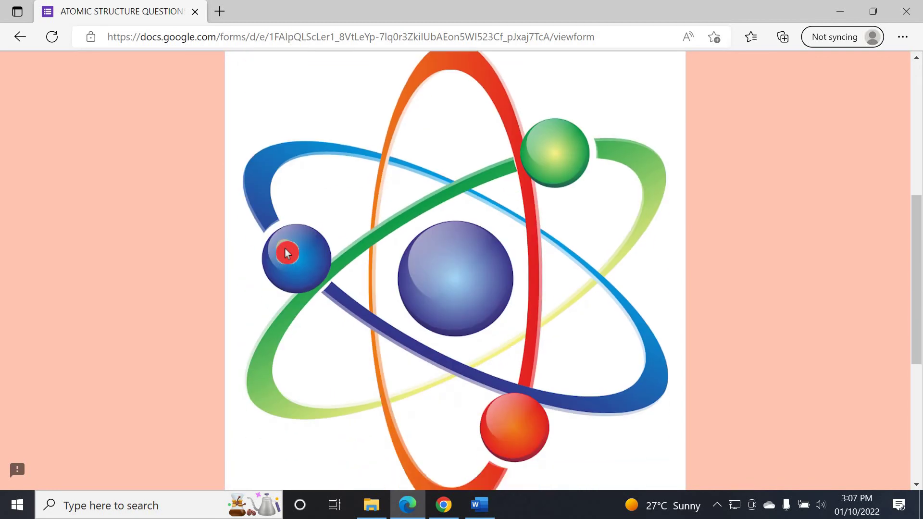
scroll(287, 248, up, 4)
scroll(309, 237, down, 3)
scroll(711, 243, up, 4)
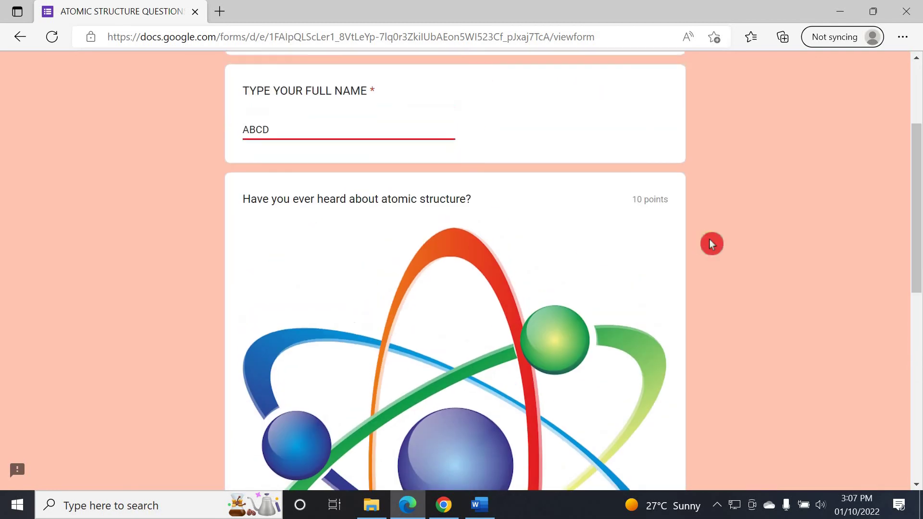
drag(628, 213, 678, 214)
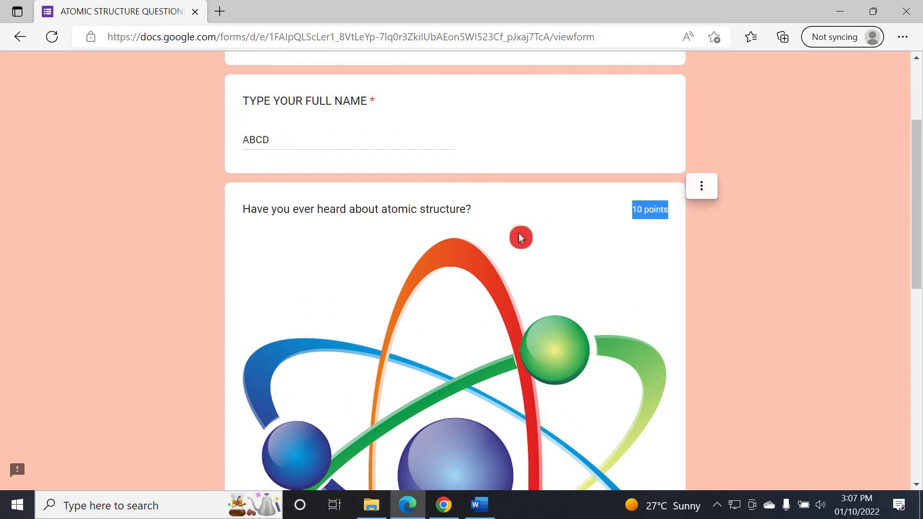
scroll(519, 235, down, 9)
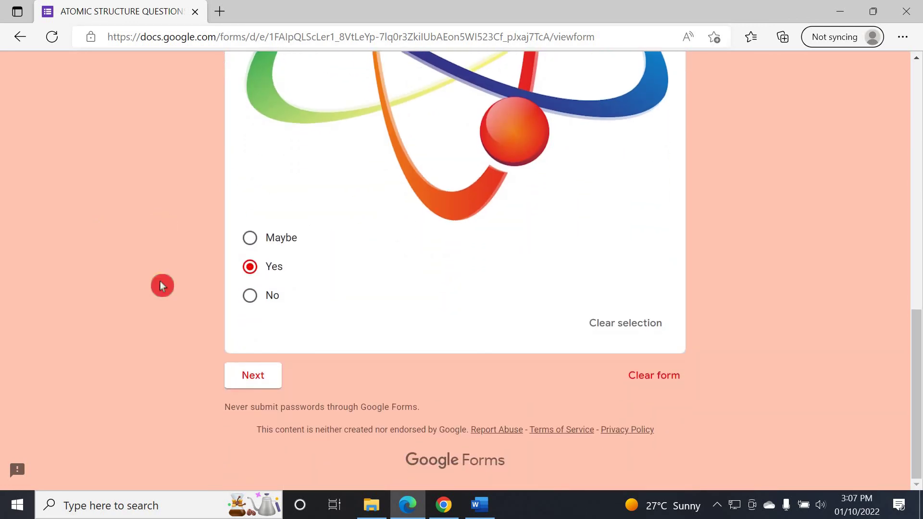
click(256, 380)
Answer "The nucleus" for the centre of an atom and "One negative" for the electron's charge, and continue to the next section
scroll(387, 241, down, 2)
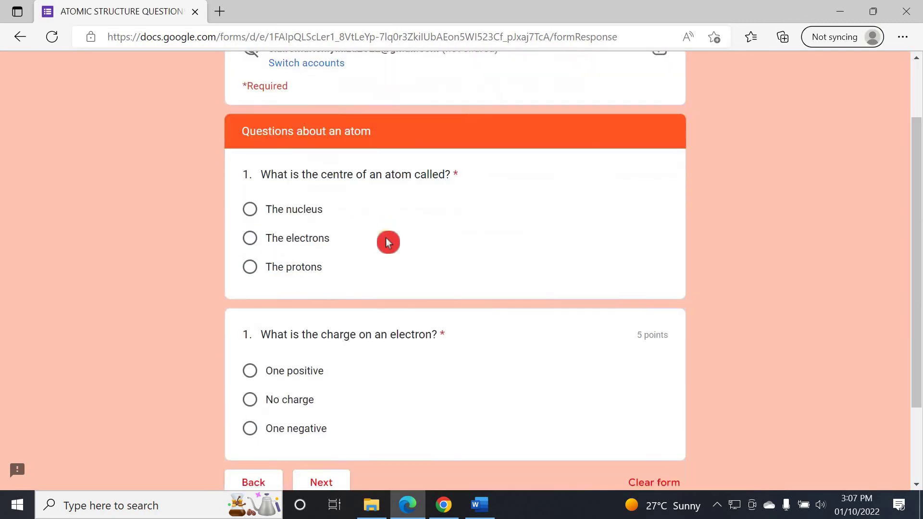
scroll(384, 238, up, 1)
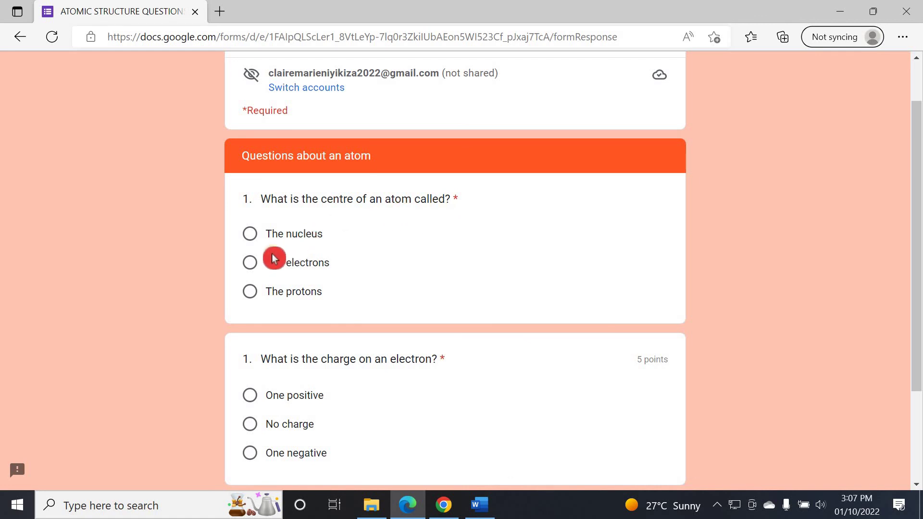
click(250, 234)
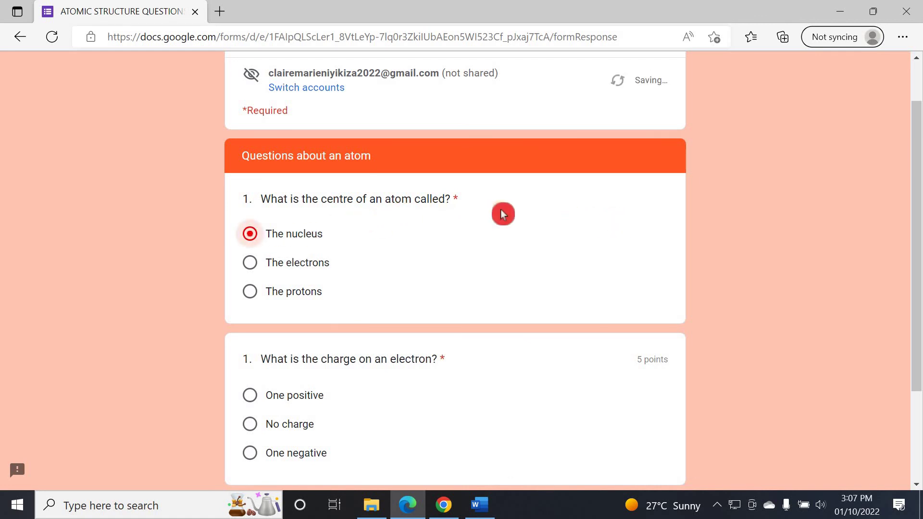
scroll(324, 222, down, 3)
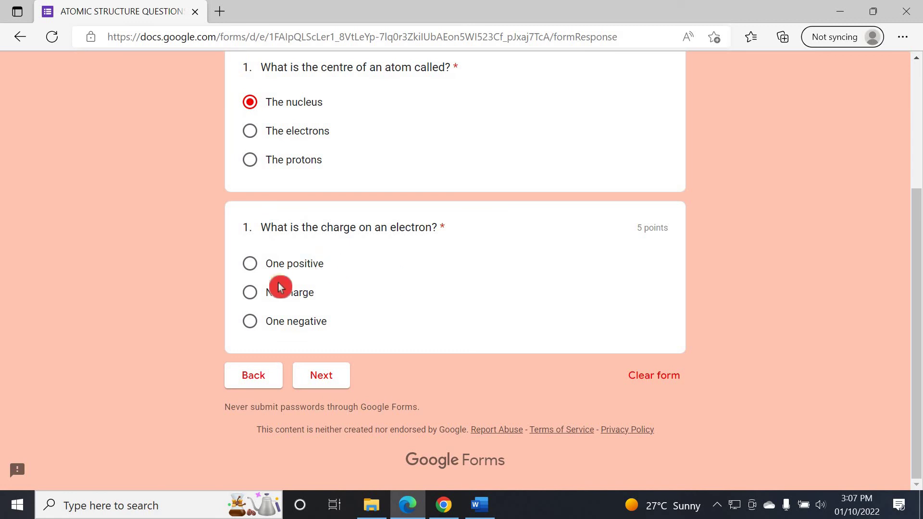
click(264, 319)
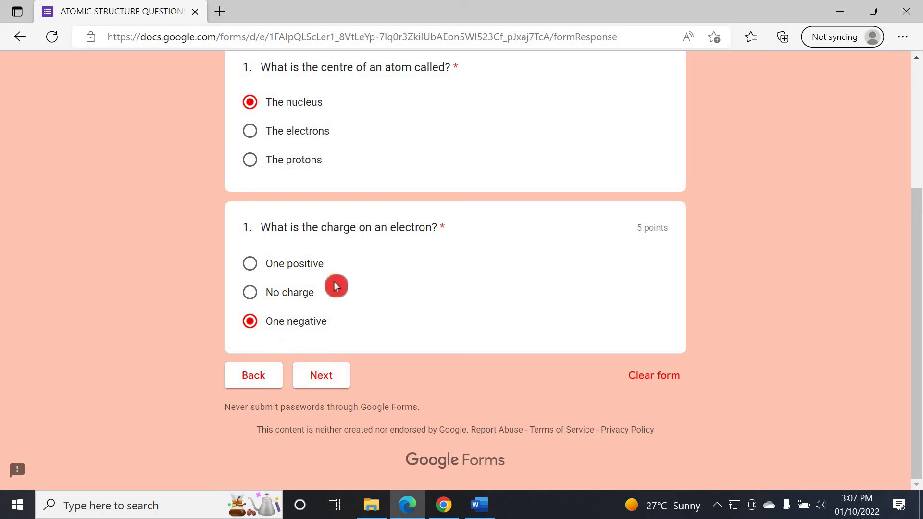
click(320, 375)
click(320, 375)
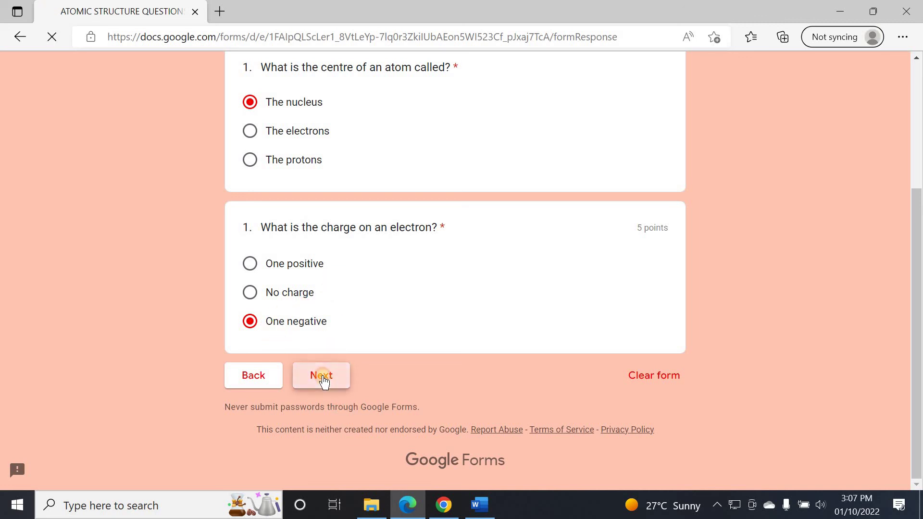
Examine all questions of the "About atoms" section, from WHY? down to the chemistry knowledge scale and the closing text
scroll(360, 348, down, 4)
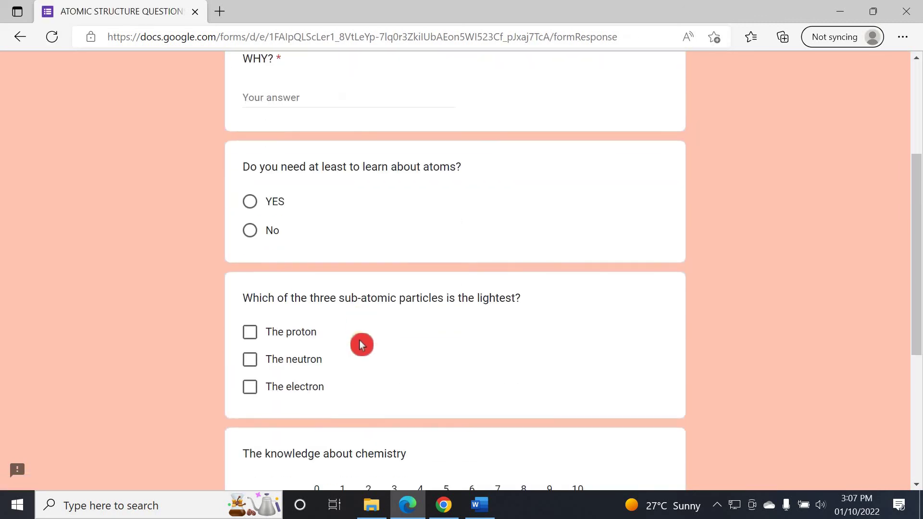
scroll(351, 336, up, 4)
scroll(361, 266, down, 7)
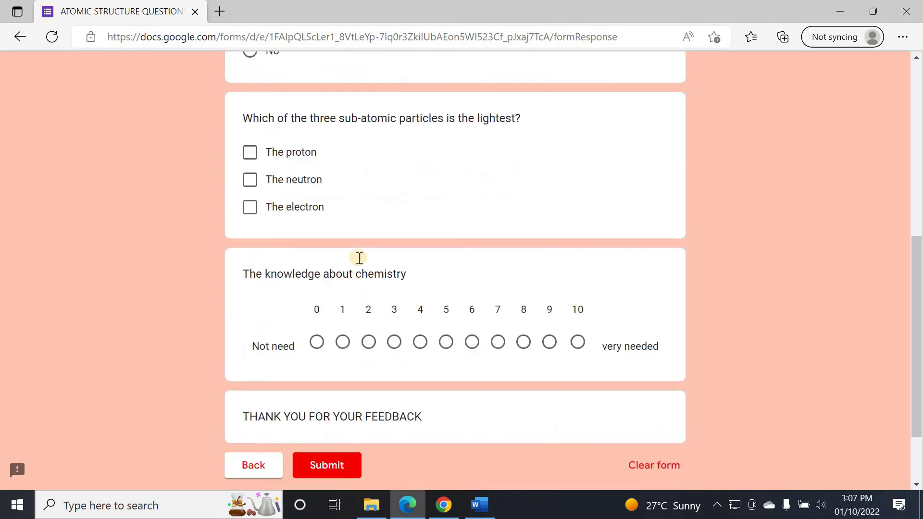
scroll(361, 259, up, 2)
scroll(361, 258, down, 2)
scroll(361, 258, up, 1)
scroll(363, 253, down, 3)
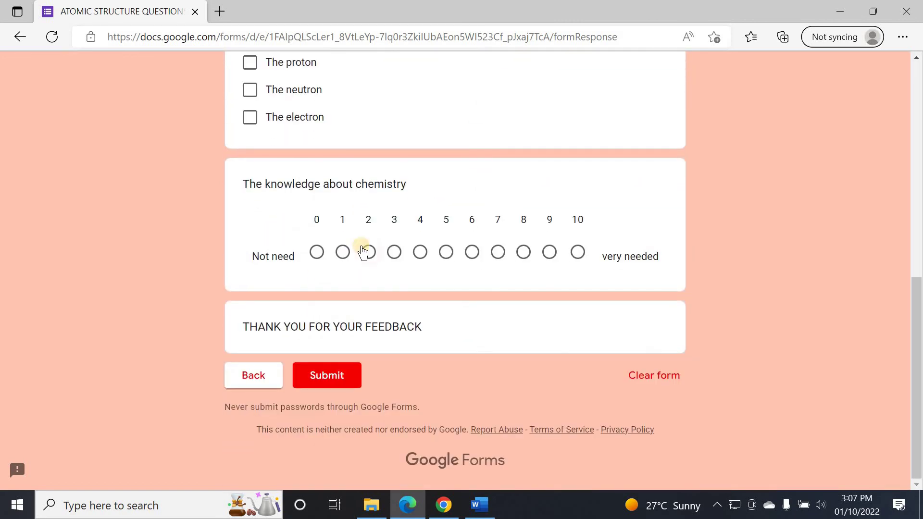
scroll(363, 251, up, 1)
scroll(361, 247, down, 1)
mouse_move(414, 236)
mouse_down()
mouse_move(360, 216)
mouse_move(218, 121)
mouse_up()
drag(385, 241, 354, 148)
scroll(357, 151, up, 10)
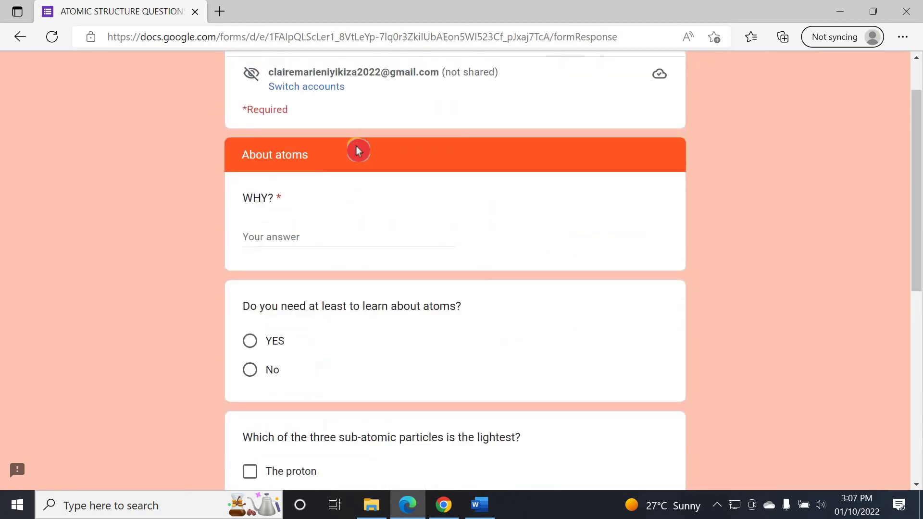
scroll(360, 149, down, 3)
scroll(360, 150, up, 3)
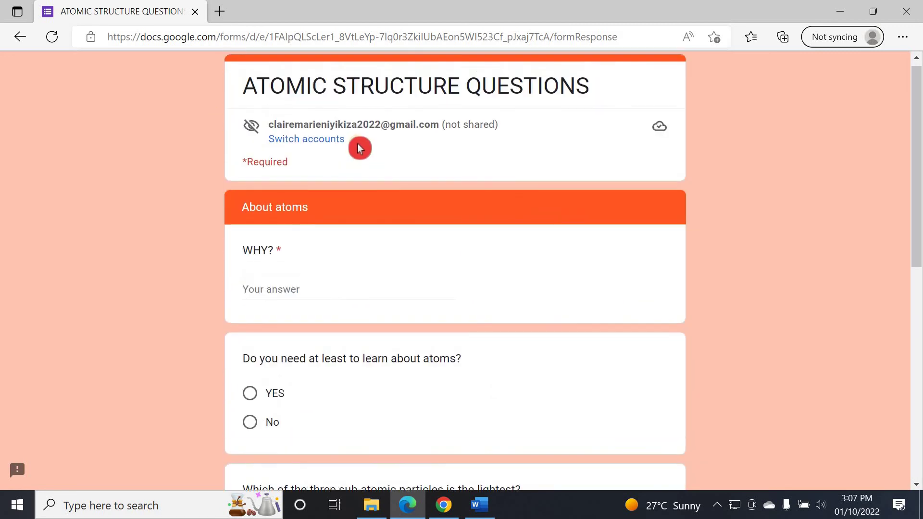
scroll(358, 149, down, 4)
scroll(356, 149, up, 3)
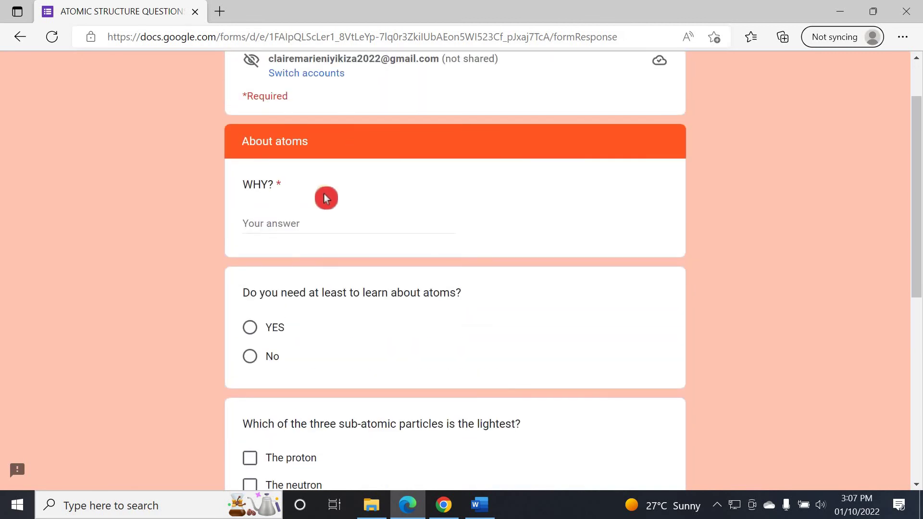
scroll(325, 198, down, 8)
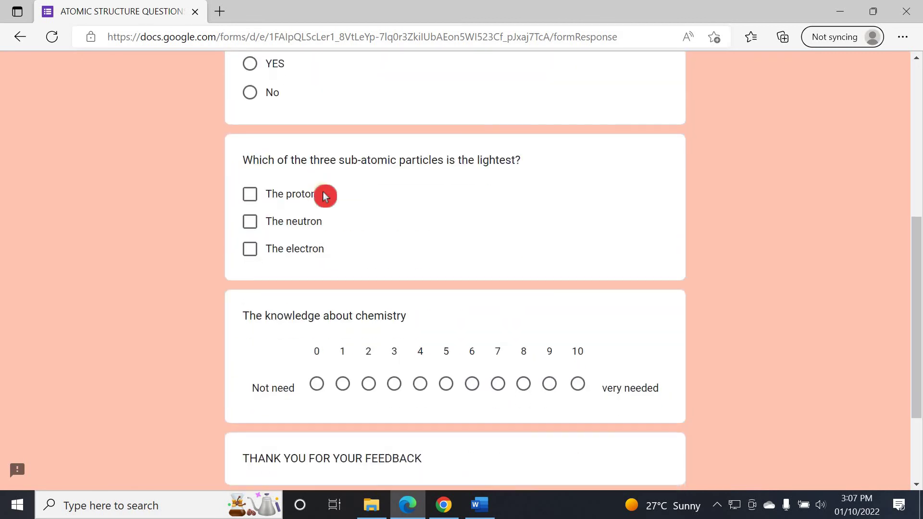
scroll(360, 246, up, 3)
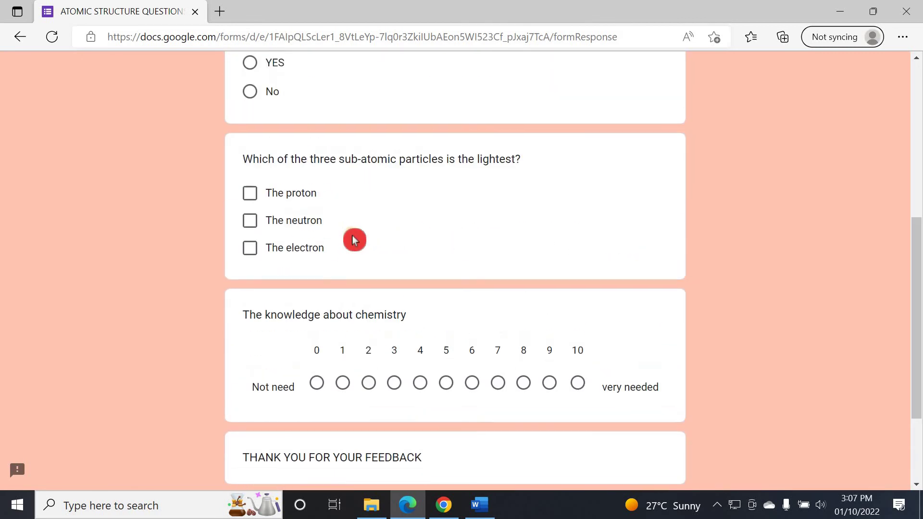
Answer YES to needing to learn about atoms, choose the proton and the neutron as lightest particles, and rate the knowledge about chemistry 9
scroll(354, 239, up, 2)
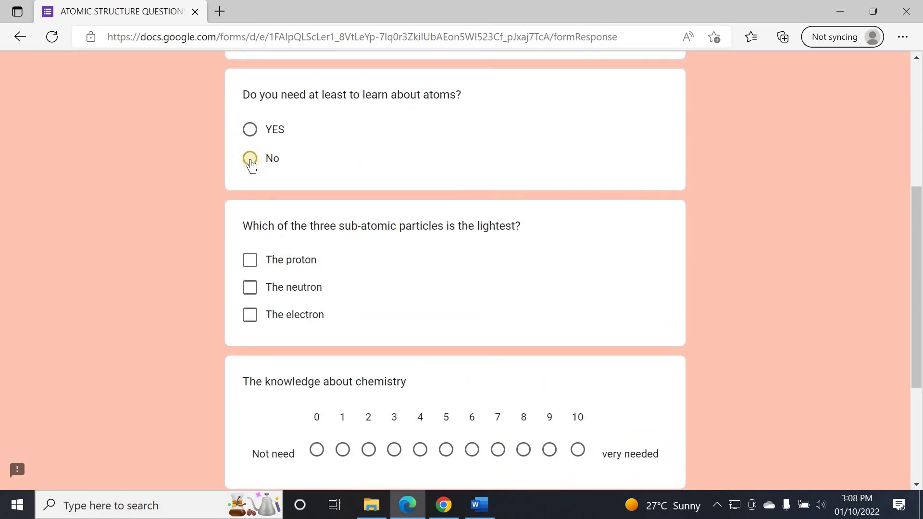
click(250, 160)
scroll(352, 207, down, 1)
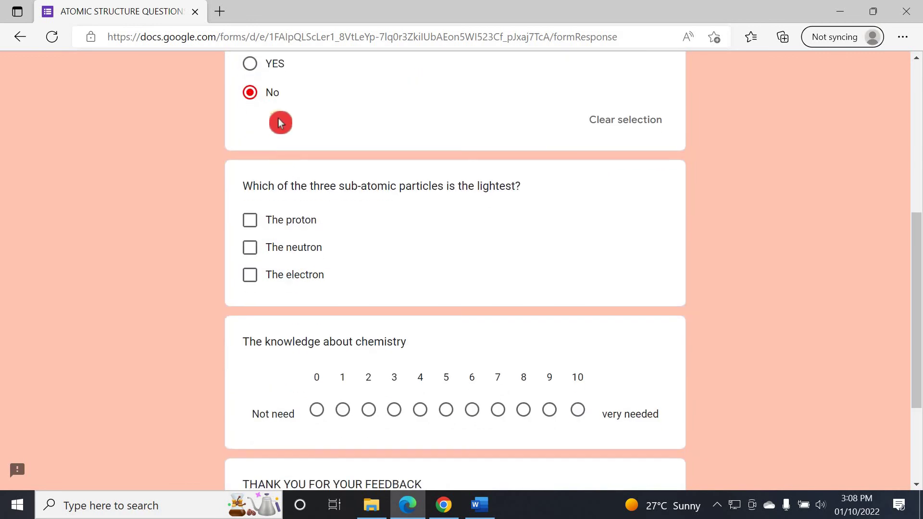
click(254, 67)
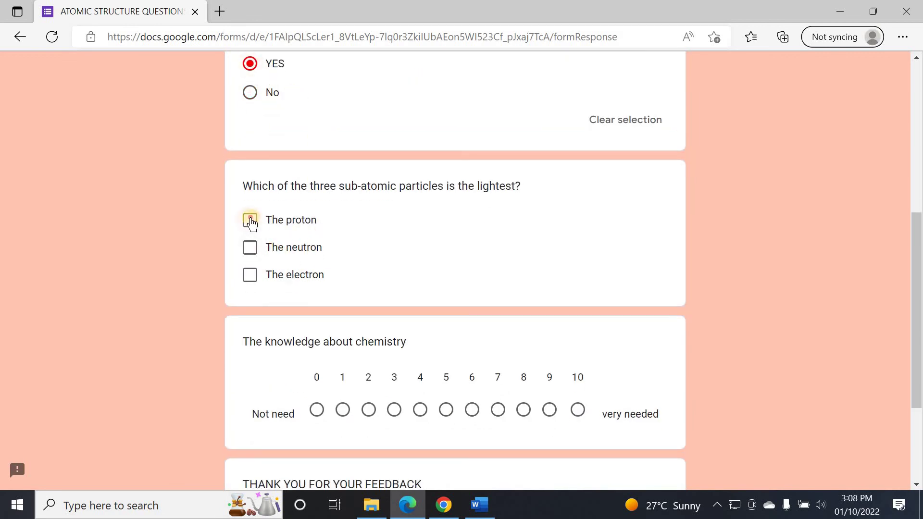
click(250, 222)
click(250, 248)
scroll(264, 175, down, 3)
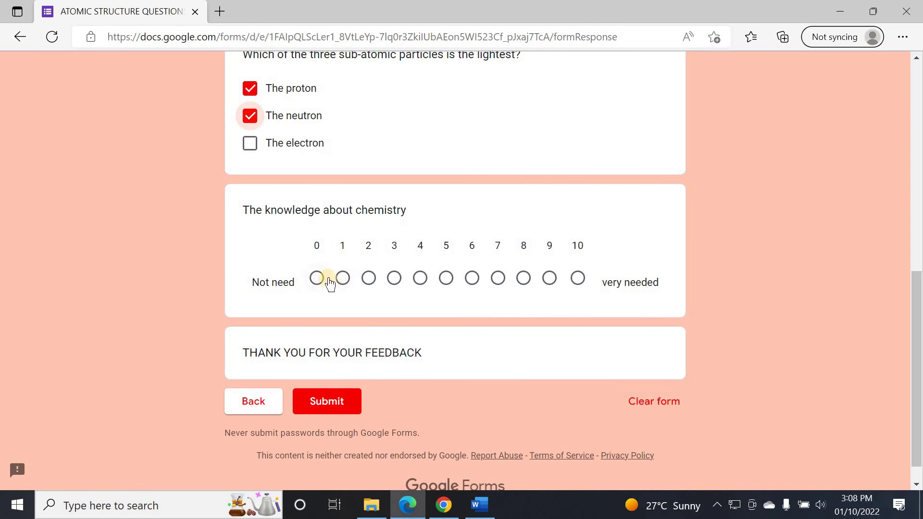
click(549, 278)
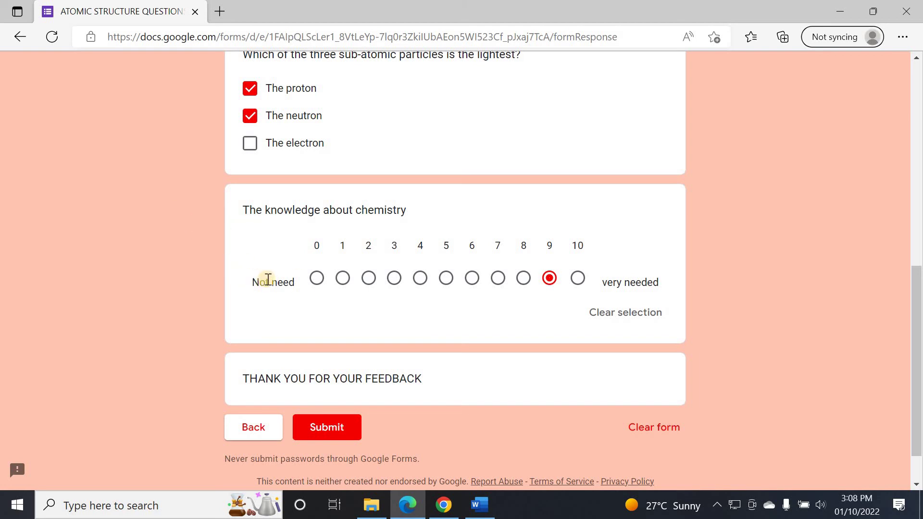
Fill in the required WHY? question with "YUAUSJSAISA" and submit the form
scroll(255, 279, down, 1)
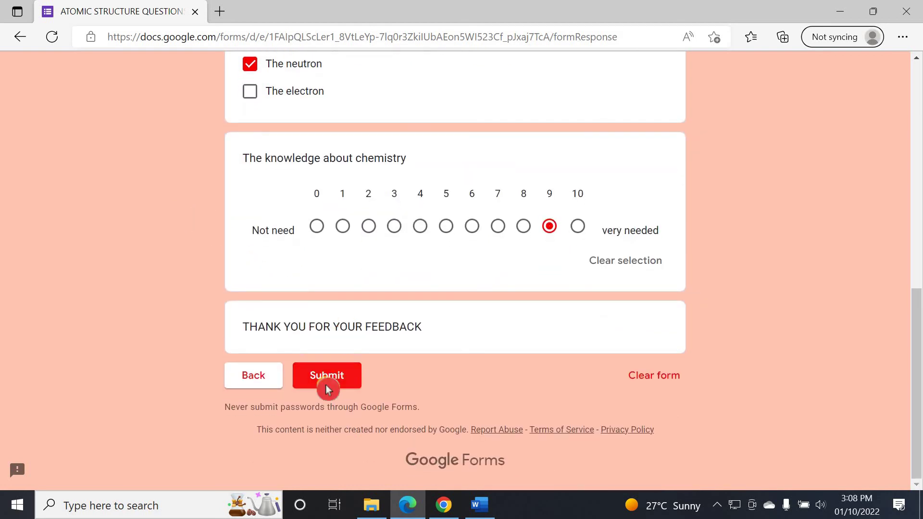
click(327, 389)
click(260, 274)
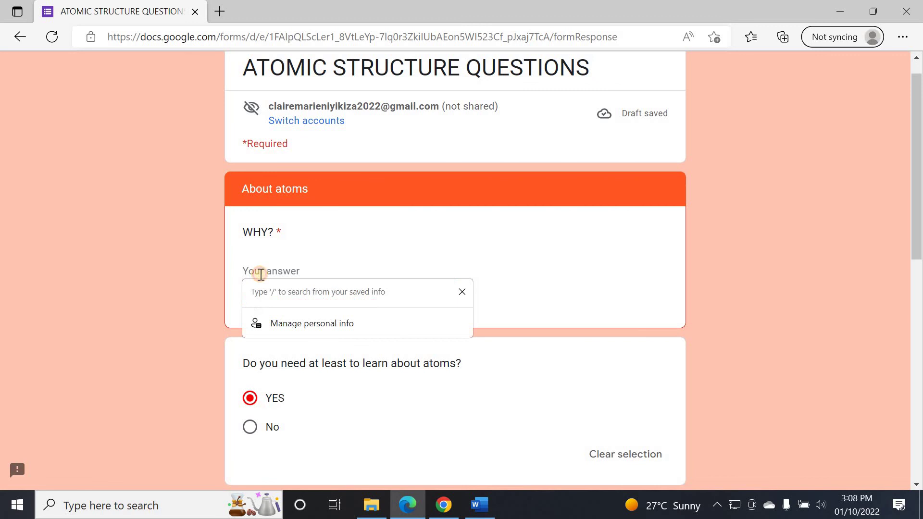
click(295, 264)
text(YUA)
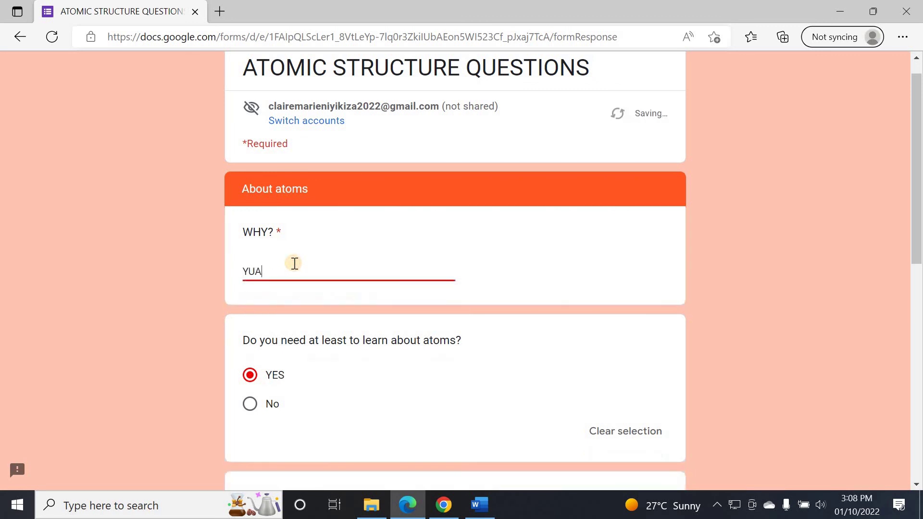
text(USJSAISA)
scroll(357, 320, down, 9)
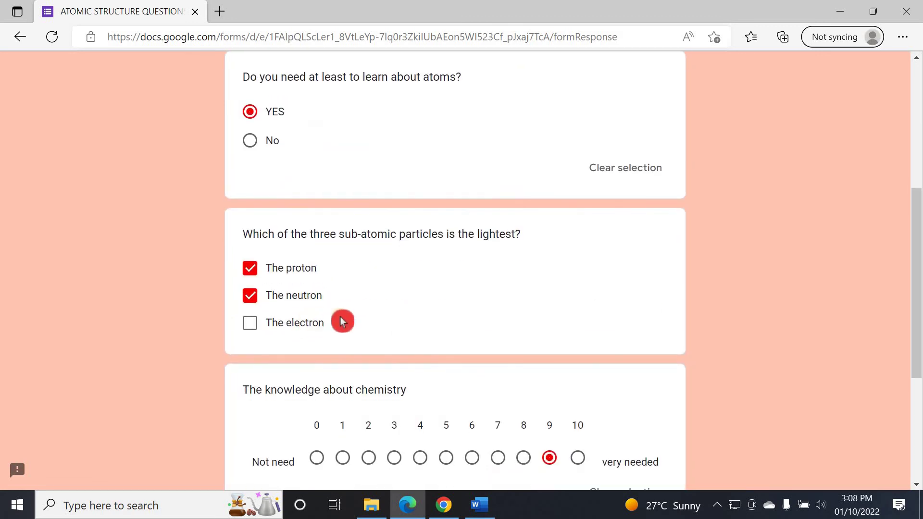
click(331, 375)
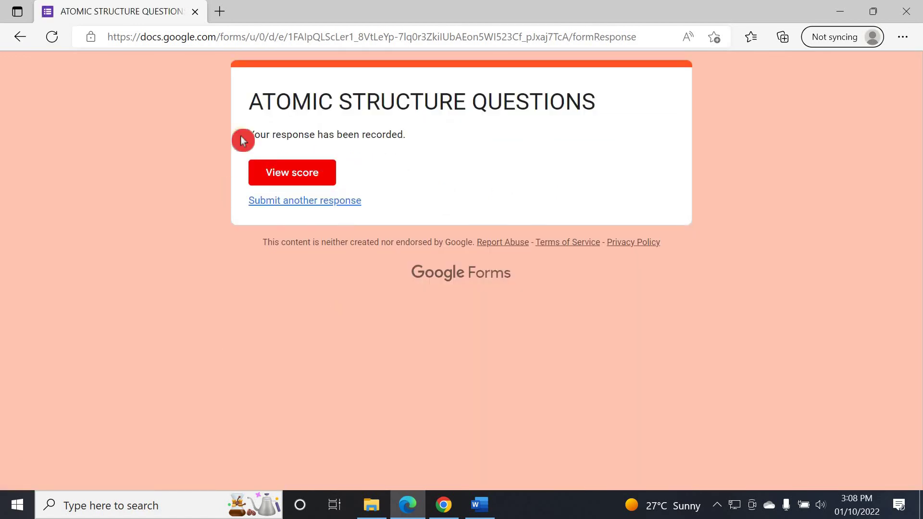
View the submitted response's score, examine the graded answers down to the "About atoms" section, and close the score page
click(294, 170)
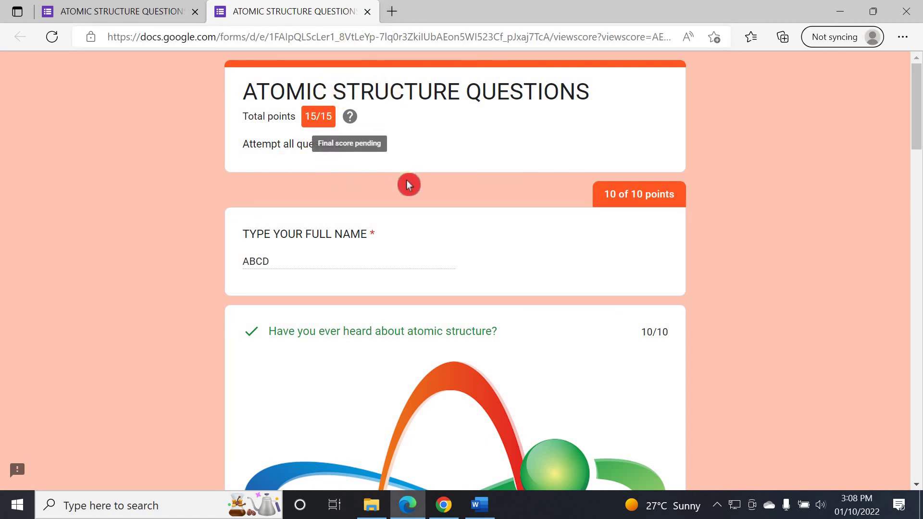
scroll(397, 237, down, 15)
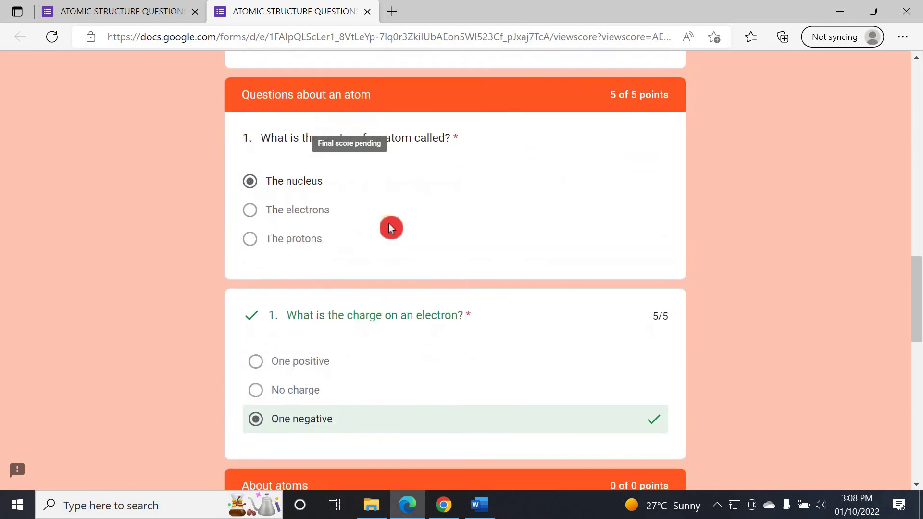
scroll(391, 227, down, 7)
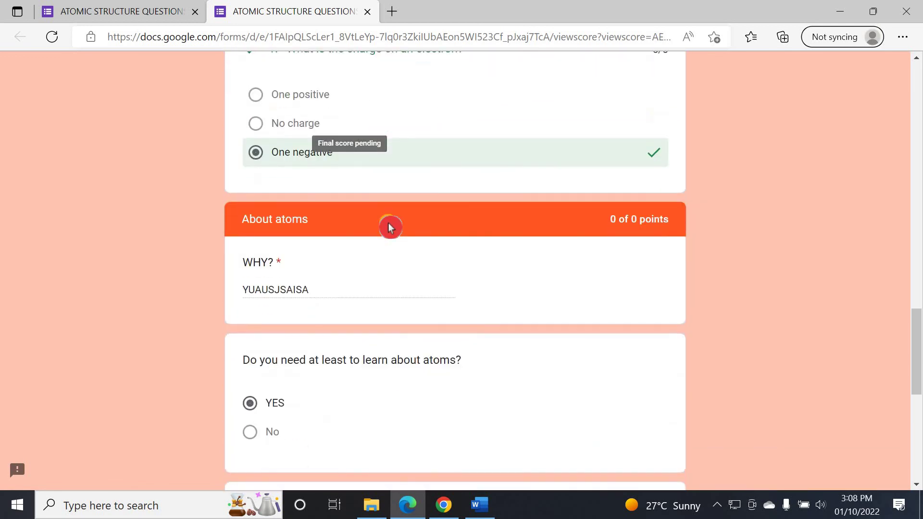
scroll(597, 216, down, 8)
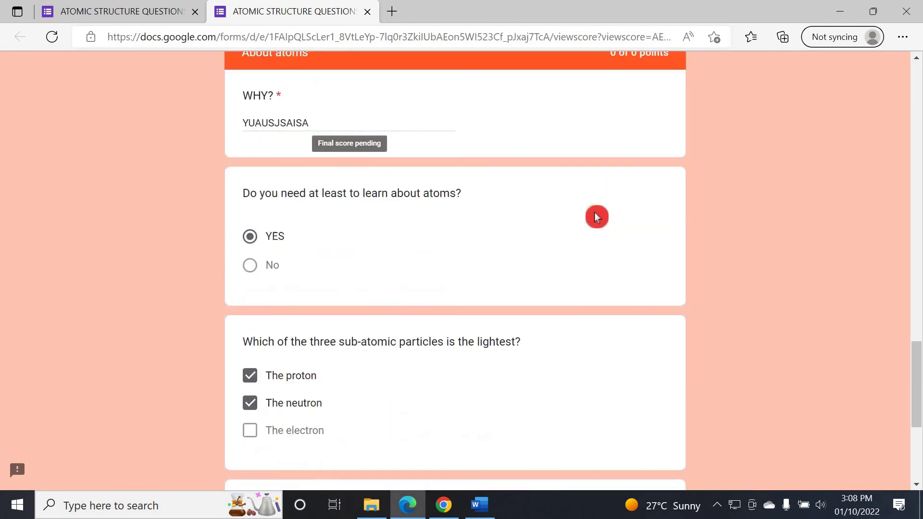
scroll(596, 216, up, 14)
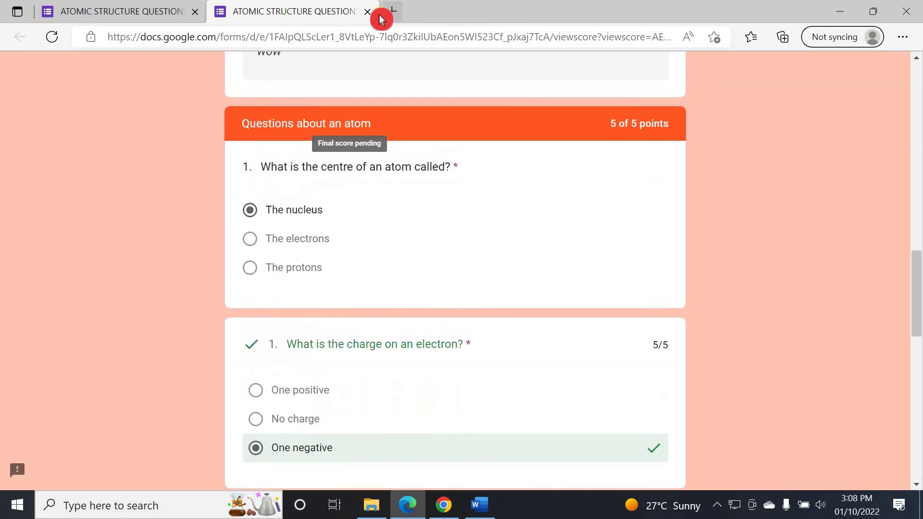
click(374, 16)
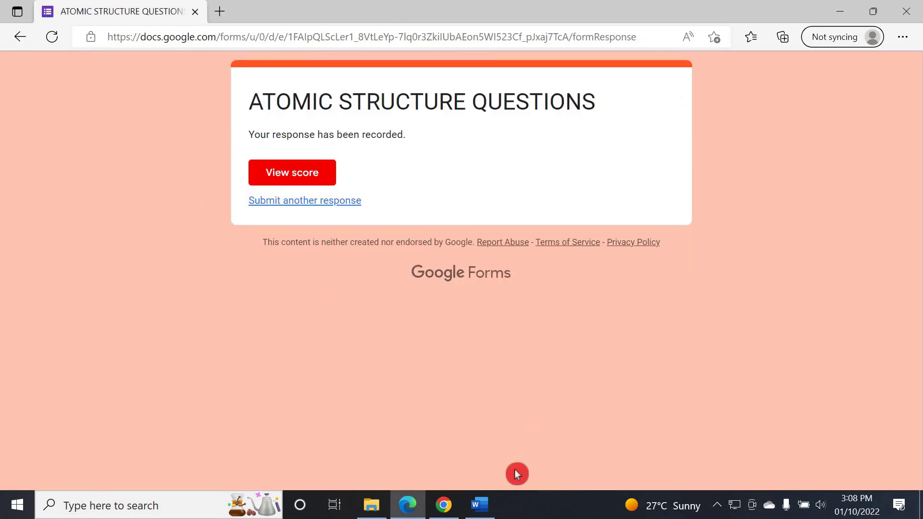
Start another response to the quiz and look over its first section, from the full name question to the atomic structure question
click(298, 214)
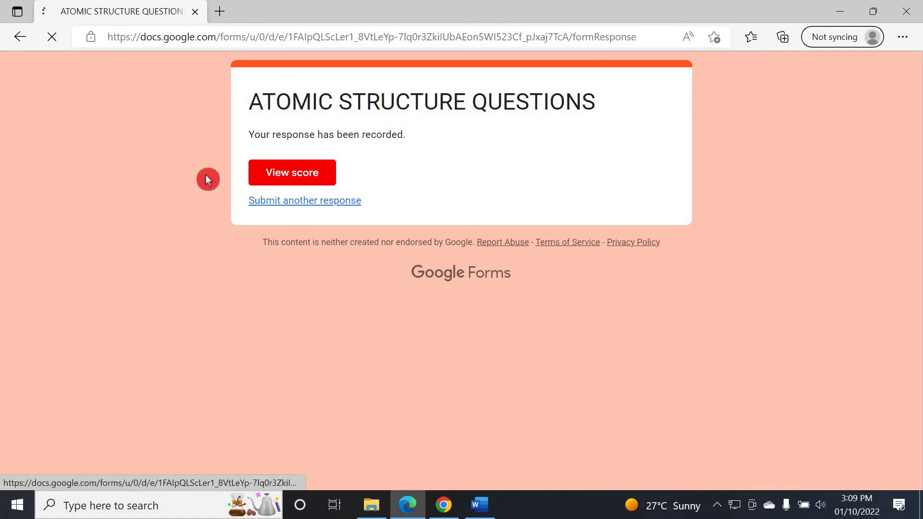
scroll(295, 232, down, 12)
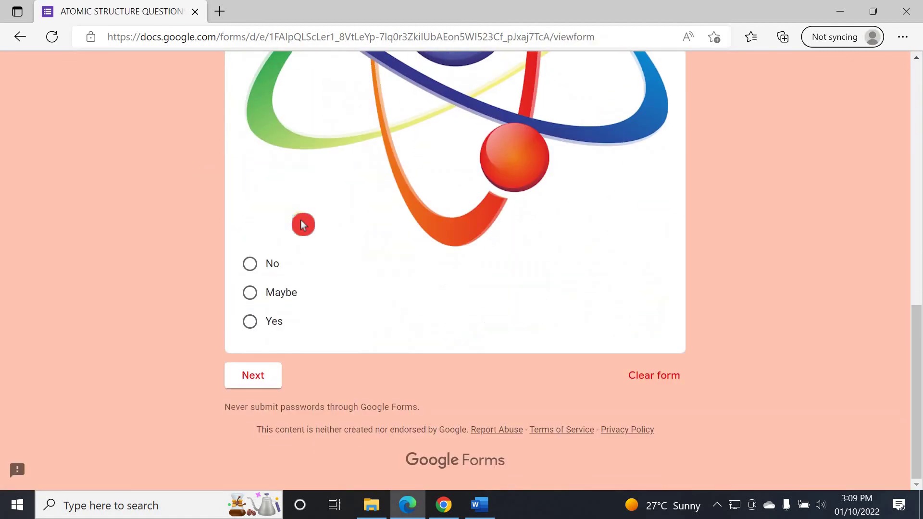
scroll(303, 222, up, 5)
scroll(303, 229, up, 7)
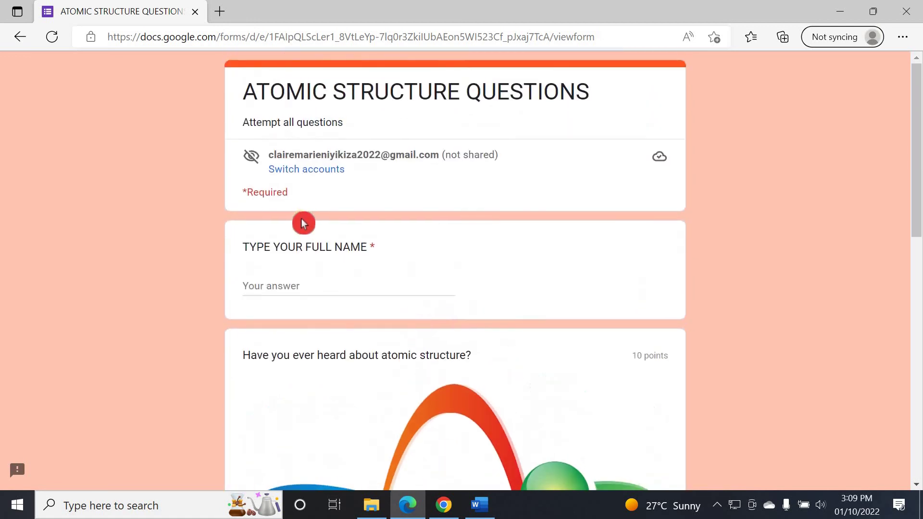
click(313, 262)
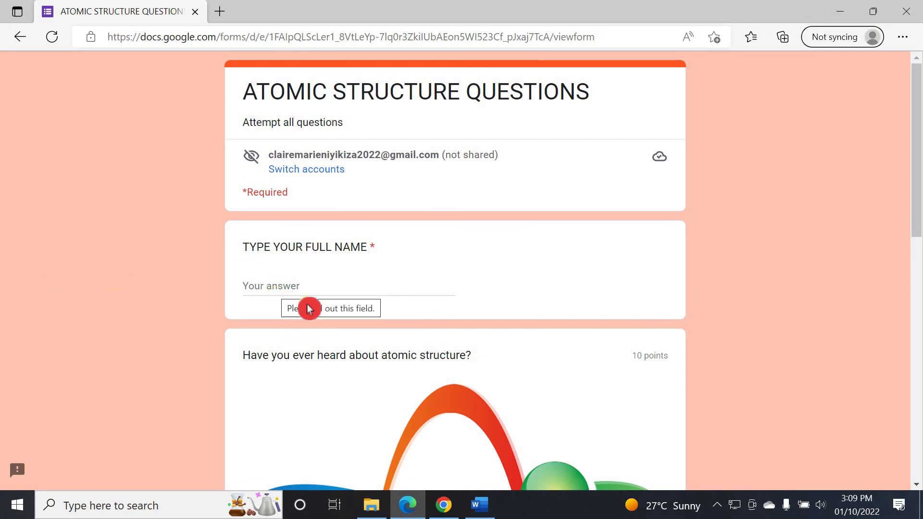
scroll(391, 330, down, 7)
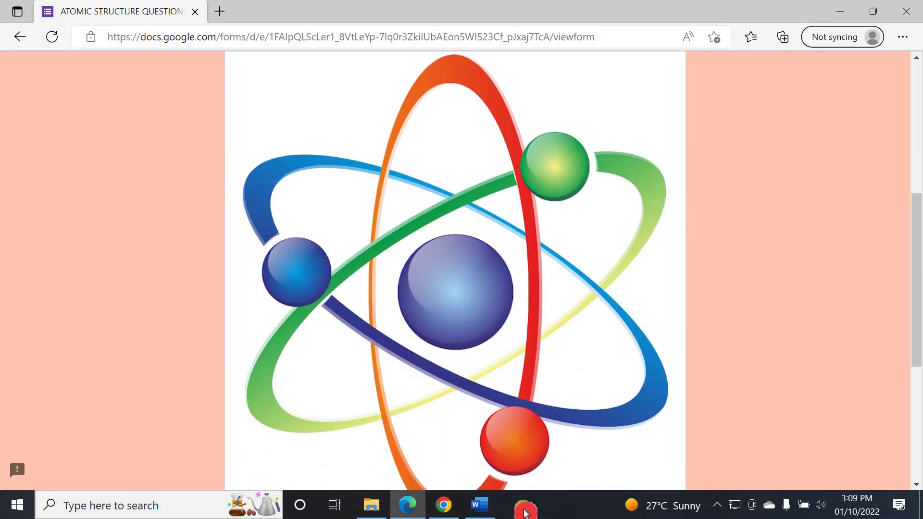
Switch to the form editor in Chrome and examine the responses summary with its insights and total points distribution
click(431, 495)
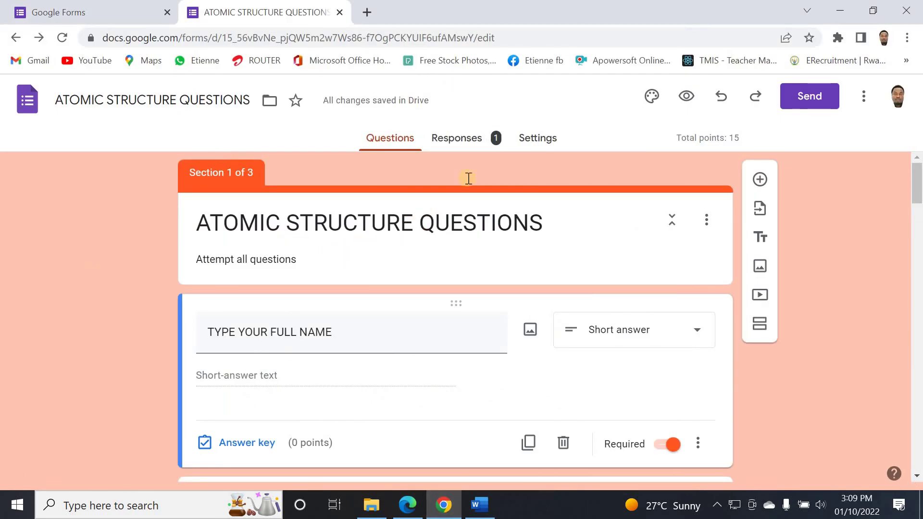
scroll(468, 178, down, 3)
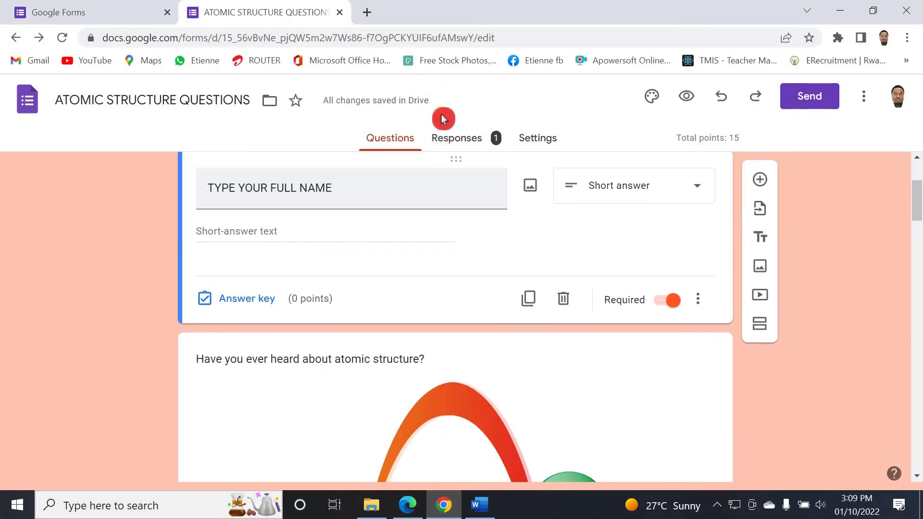
click(469, 139)
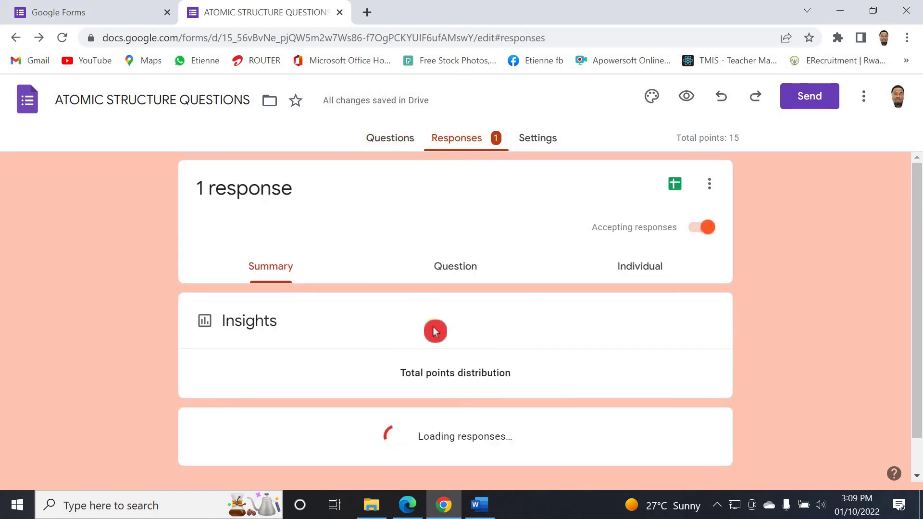
scroll(344, 333, down, 3)
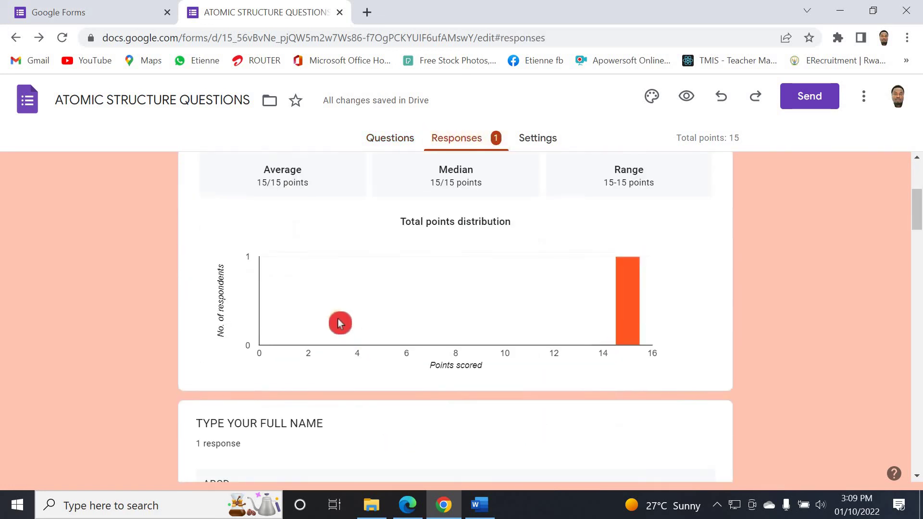
scroll(340, 323, up, 4)
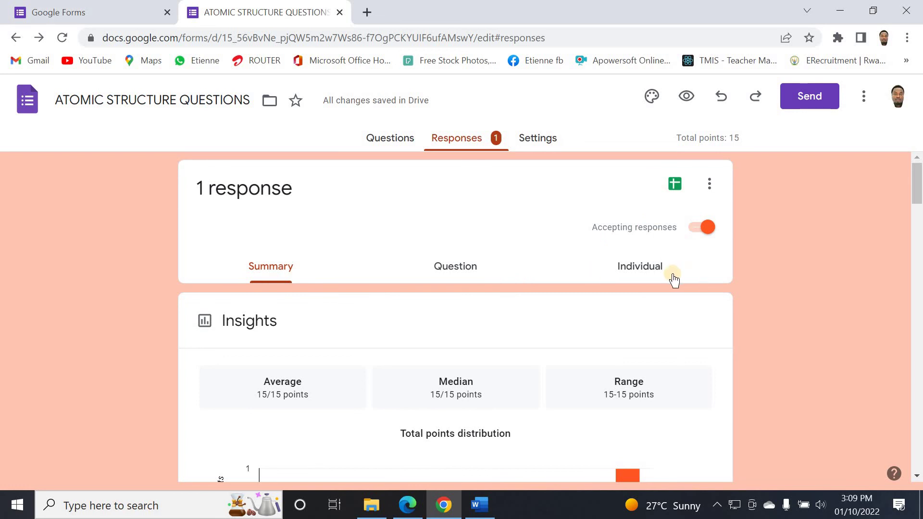
Try out stopping the form from accepting responses, and set it back to accepting responses
click(702, 234)
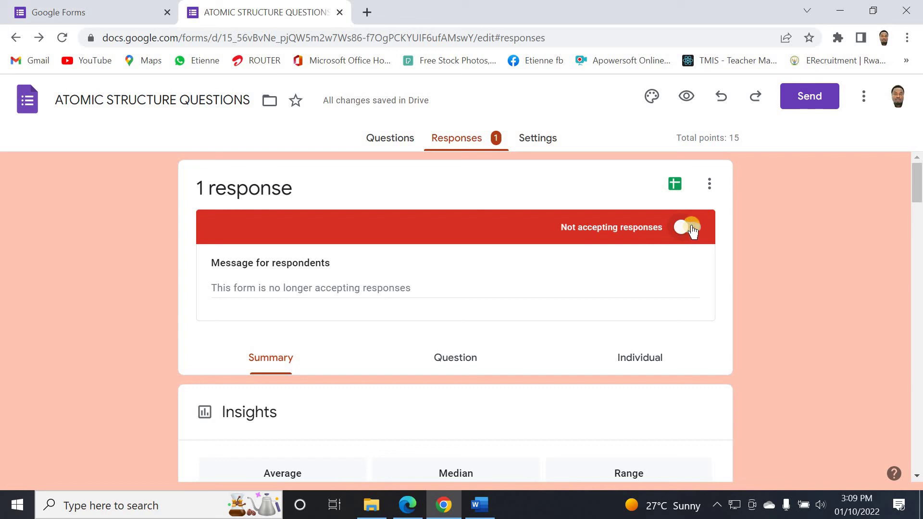
click(693, 230)
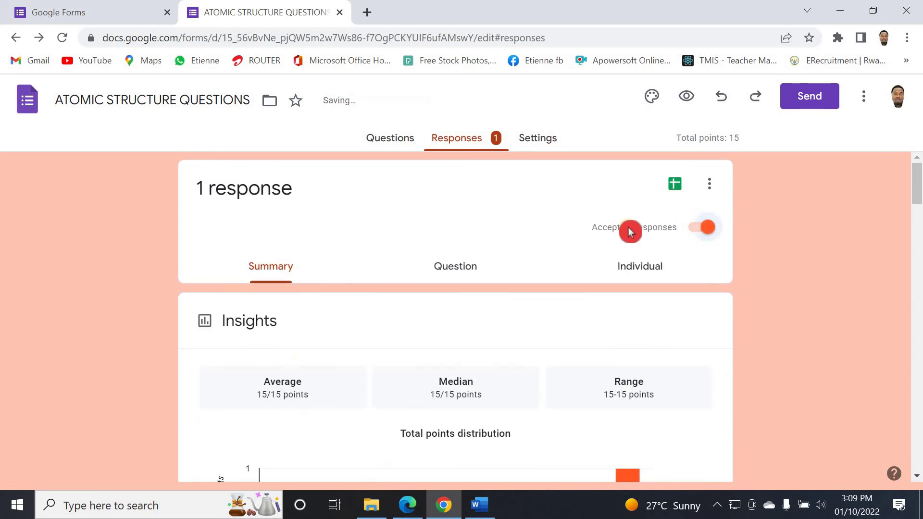
click(702, 230)
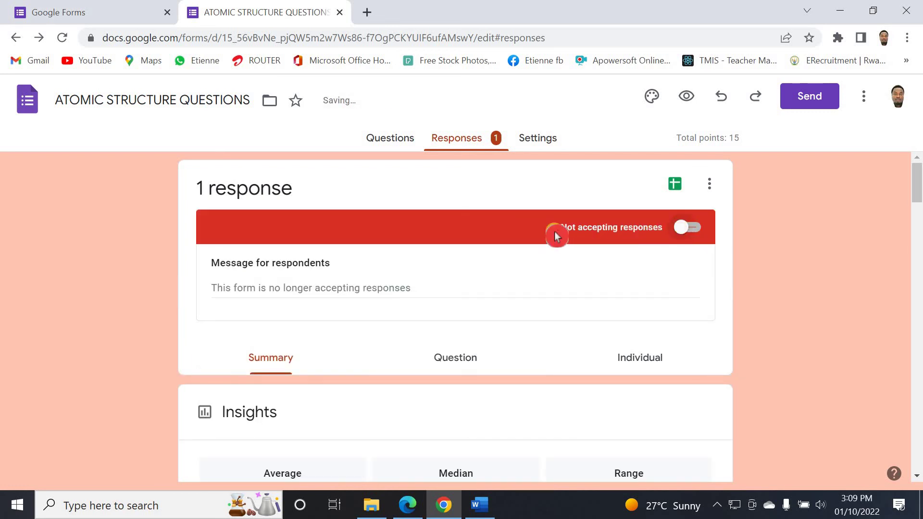
click(698, 229)
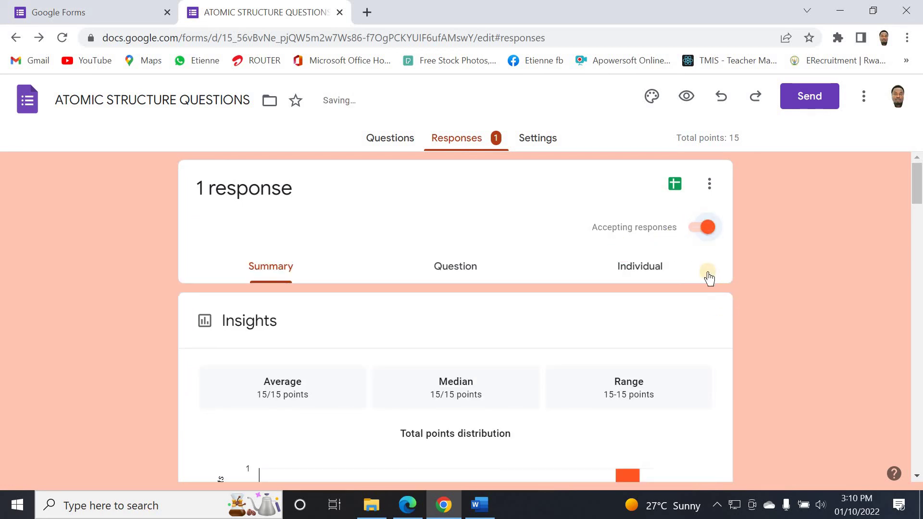
View the responses by question and examine the answer to "Have you ever heard about atomic structure?"
scroll(502, 336, down, 3)
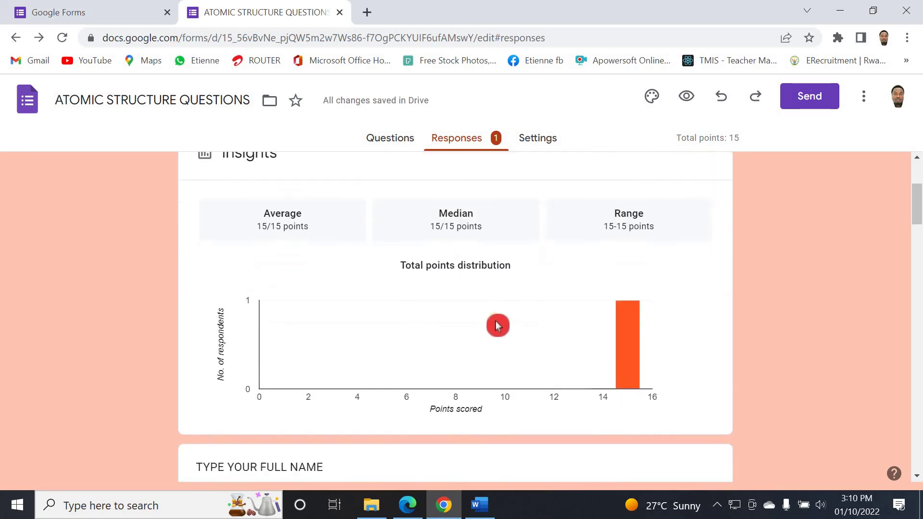
scroll(269, 290, up, 3)
scroll(476, 268, down, 2)
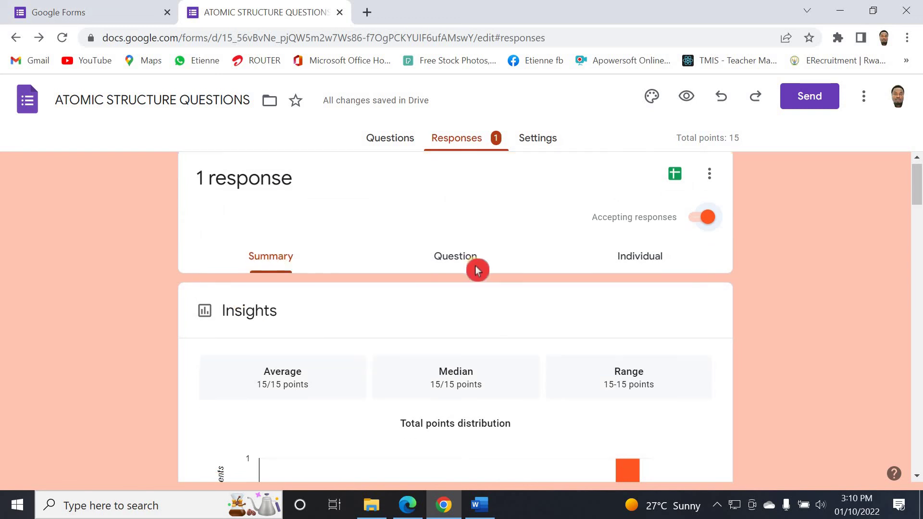
click(467, 199)
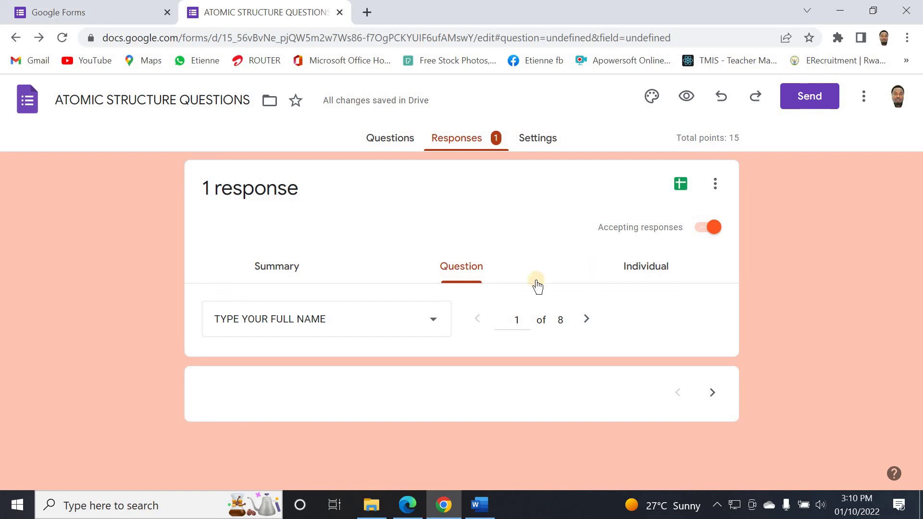
click(582, 320)
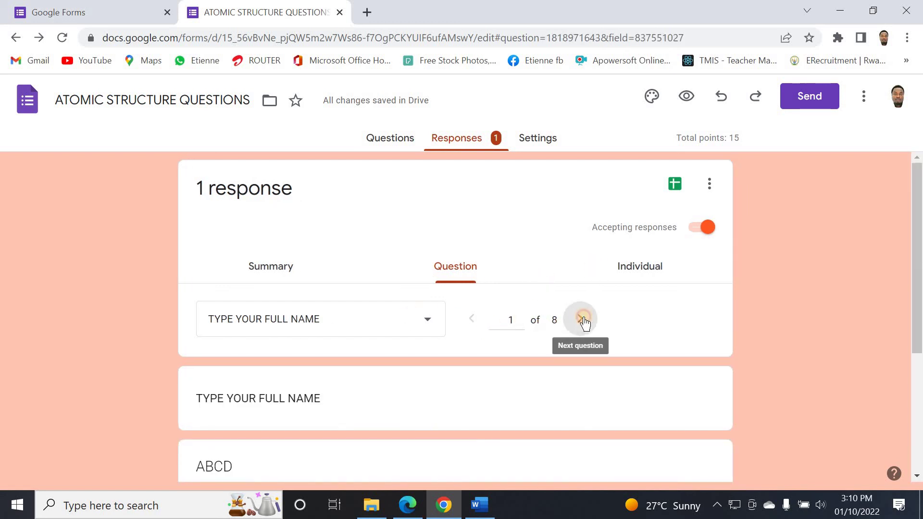
scroll(357, 422, down, 5)
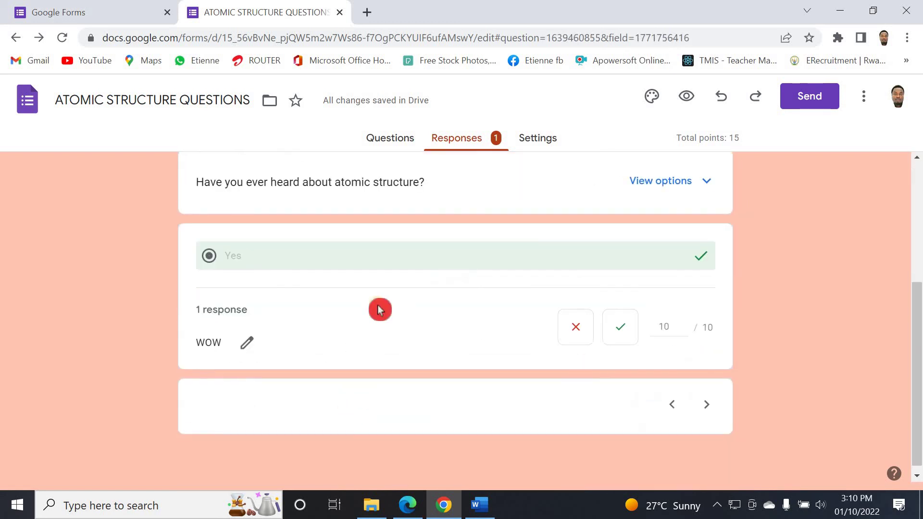
scroll(449, 353, up, 5)
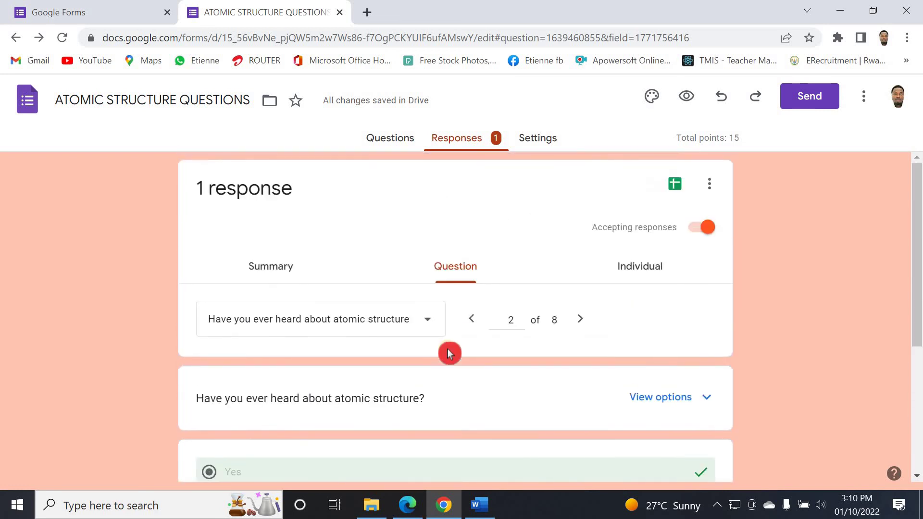
View the individual response and examine its score, full name answer and feedback option
click(651, 274)
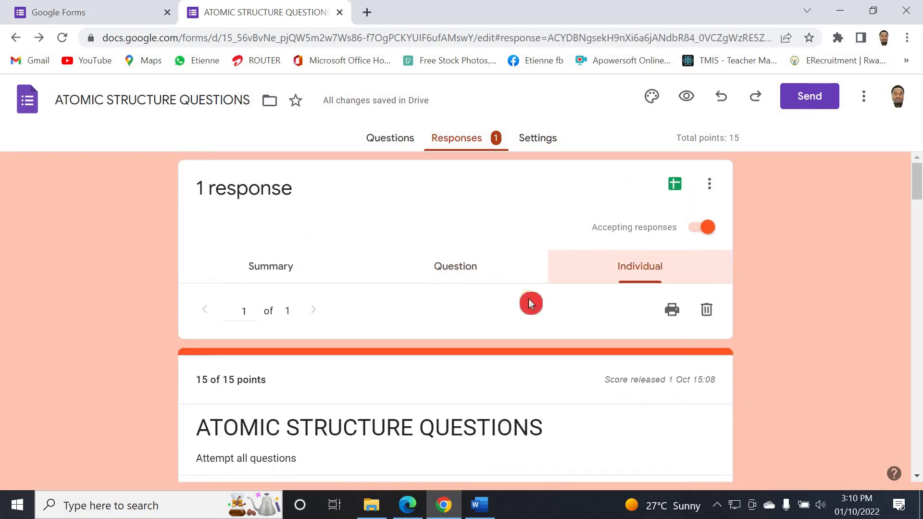
scroll(435, 301, down, 6)
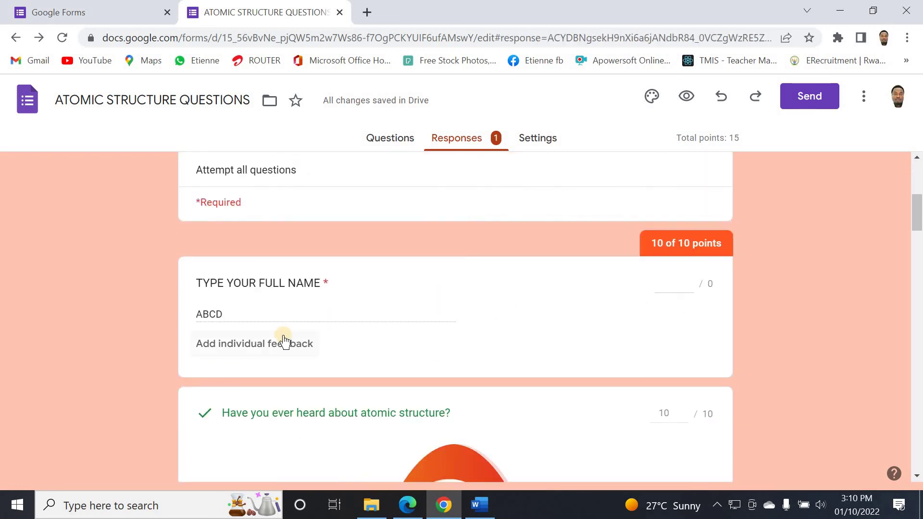
scroll(285, 337, down, 3)
scroll(286, 338, up, 8)
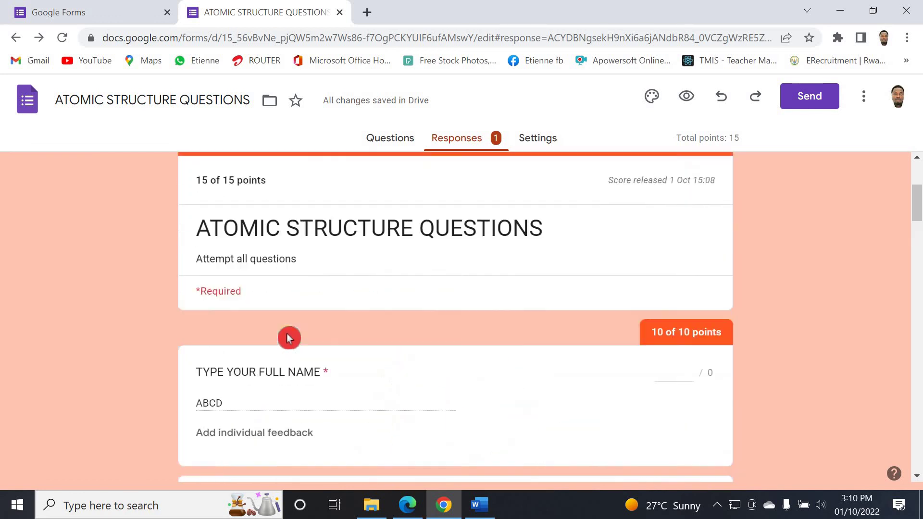
scroll(301, 342, down, 5)
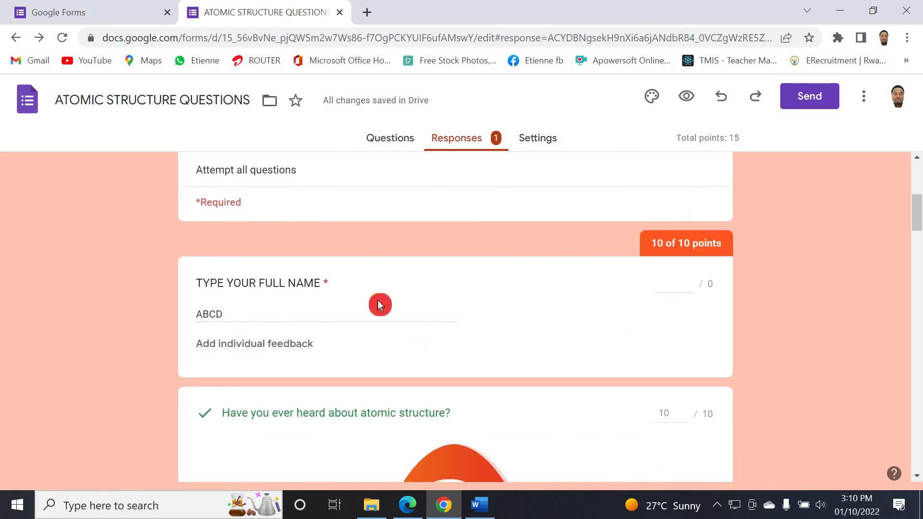
scroll(434, 336, down, 3)
scroll(435, 337, up, 9)
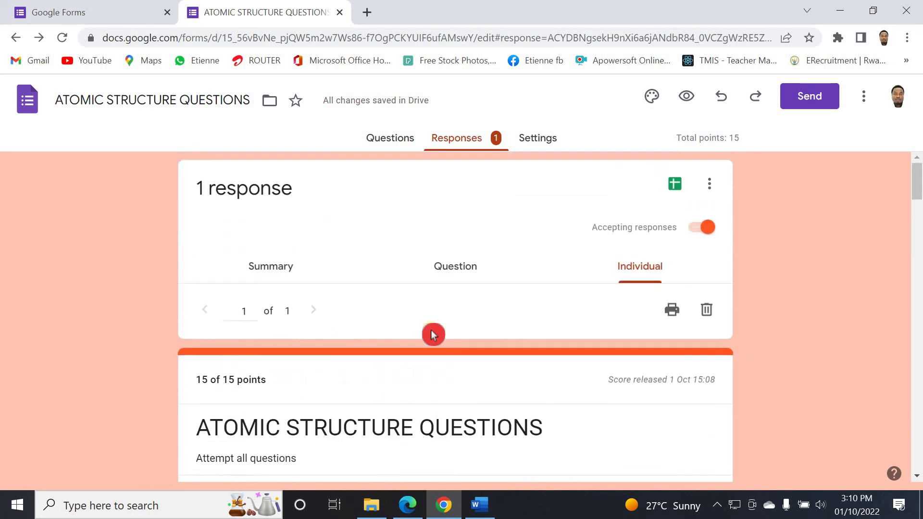
Return to the responses summary and examine the charts of all questions down to the chemistry knowledge scale
click(260, 271)
scroll(315, 275, down, 14)
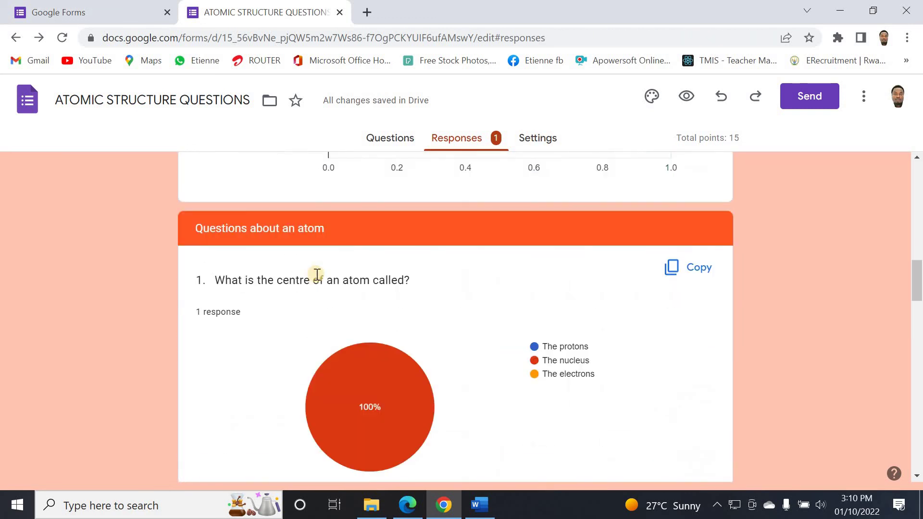
scroll(318, 274, down, 13)
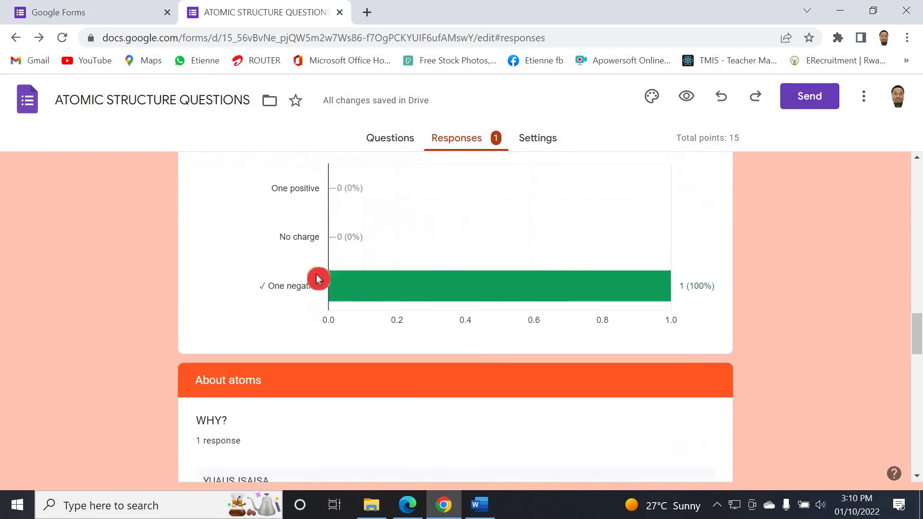
scroll(317, 277, down, 15)
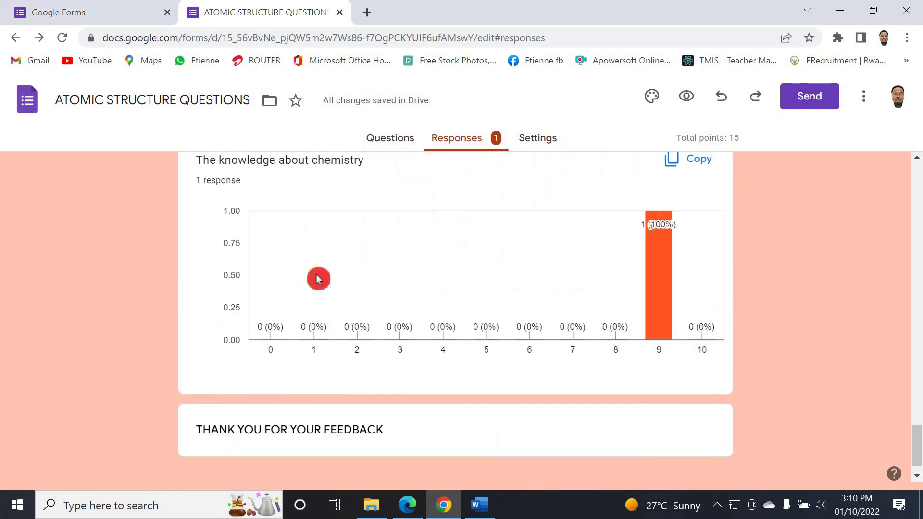
scroll(367, 307, up, 10)
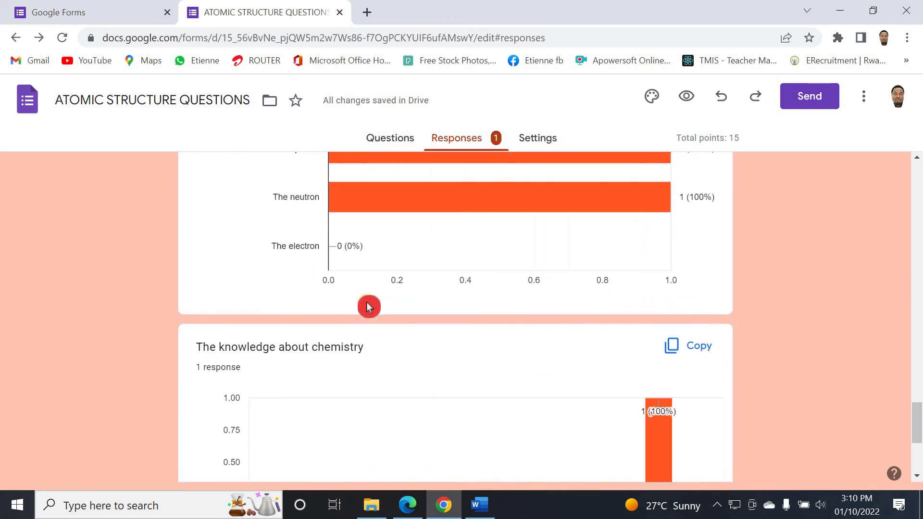
Open the form's collected responses as a Google Sheets spreadsheet and decline offline access
scroll(365, 299, up, 12)
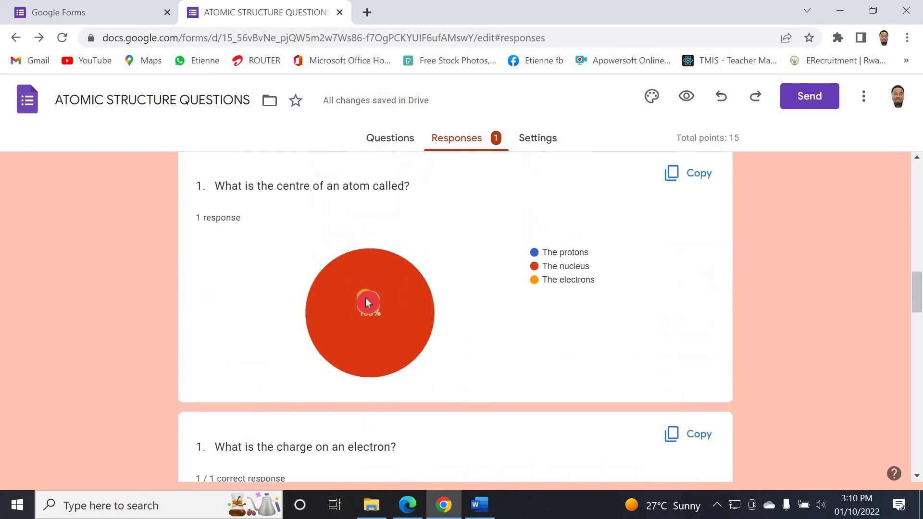
scroll(367, 300, down, 3)
scroll(368, 300, down, 15)
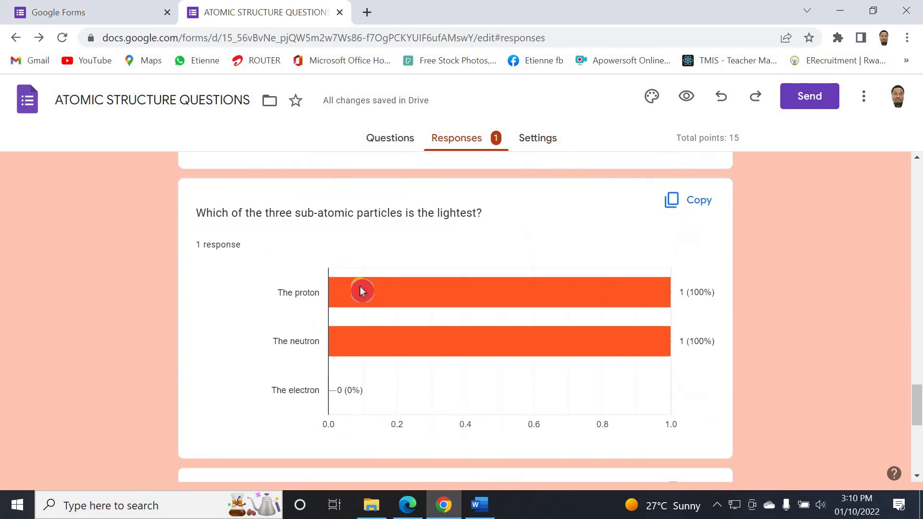
scroll(361, 290, up, 15)
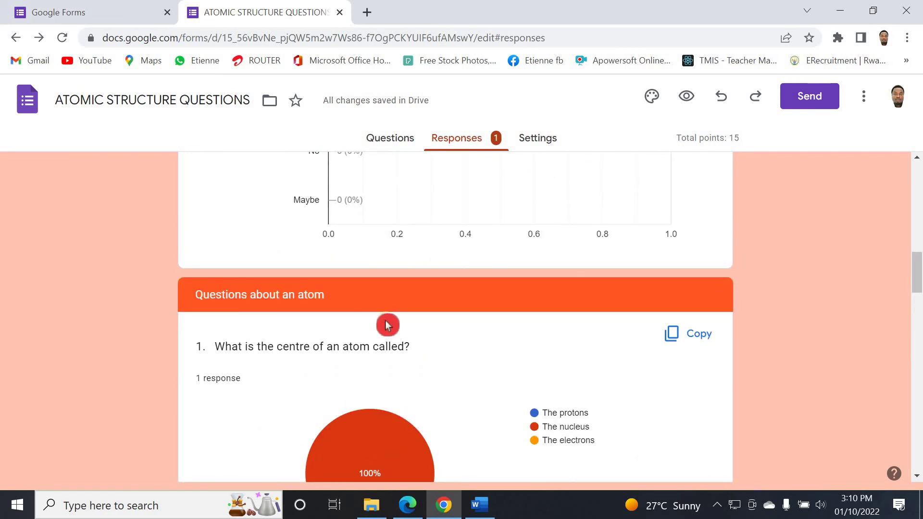
scroll(387, 317, up, 10)
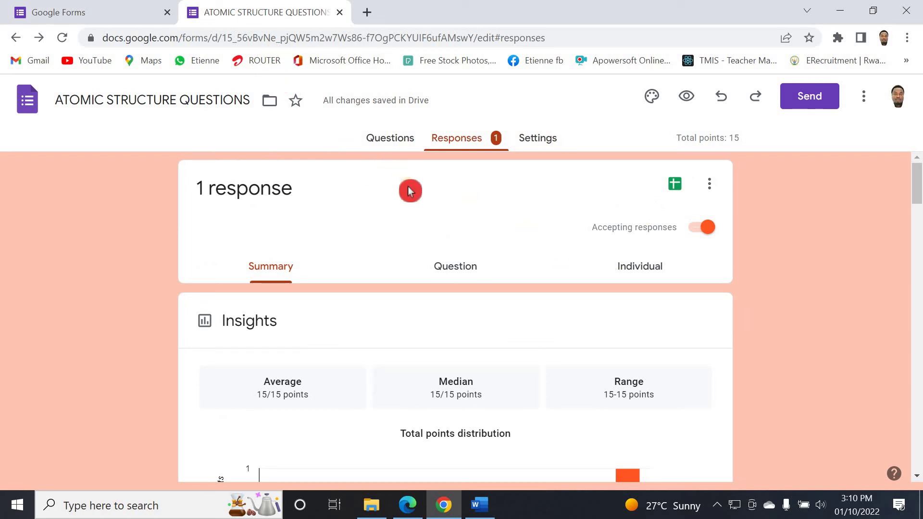
click(675, 185)
click(875, 95)
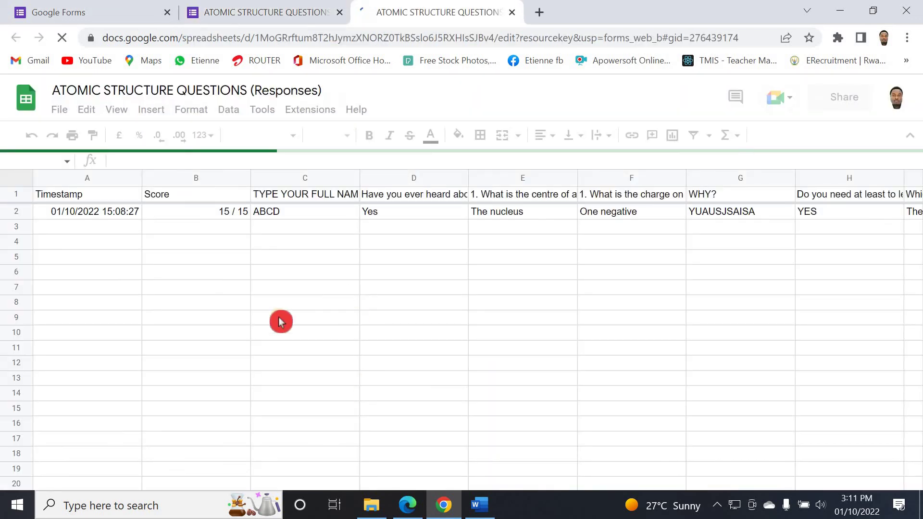
click(195, 210)
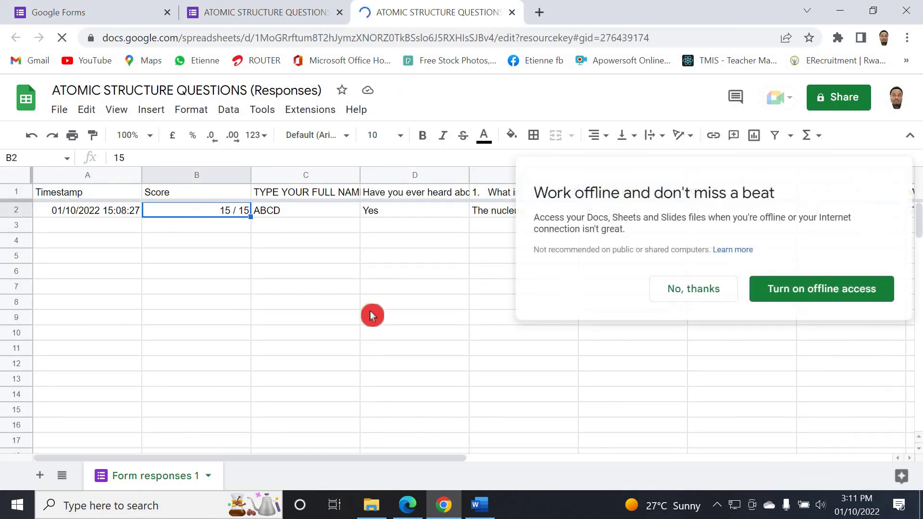
click(672, 289)
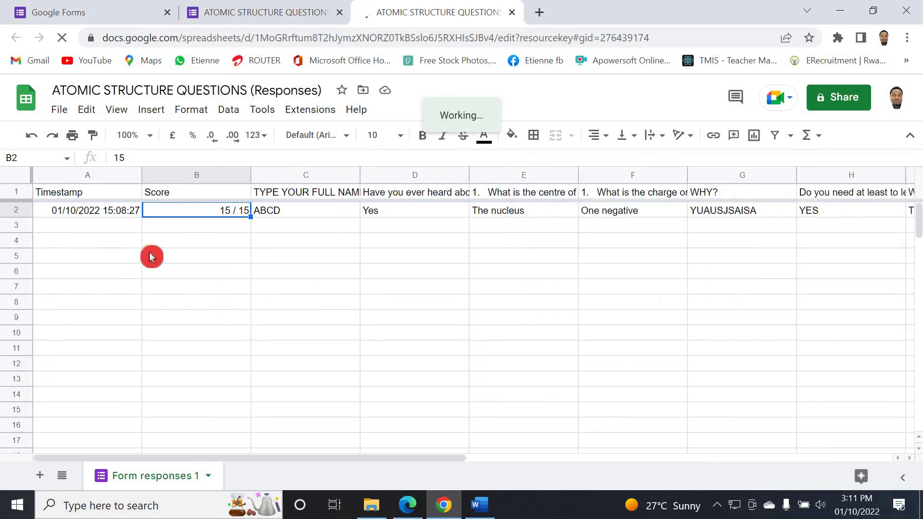
Examine the timestamp, score and answers recorded for the respondent in the responses spreadsheet
click(276, 303)
click(316, 321)
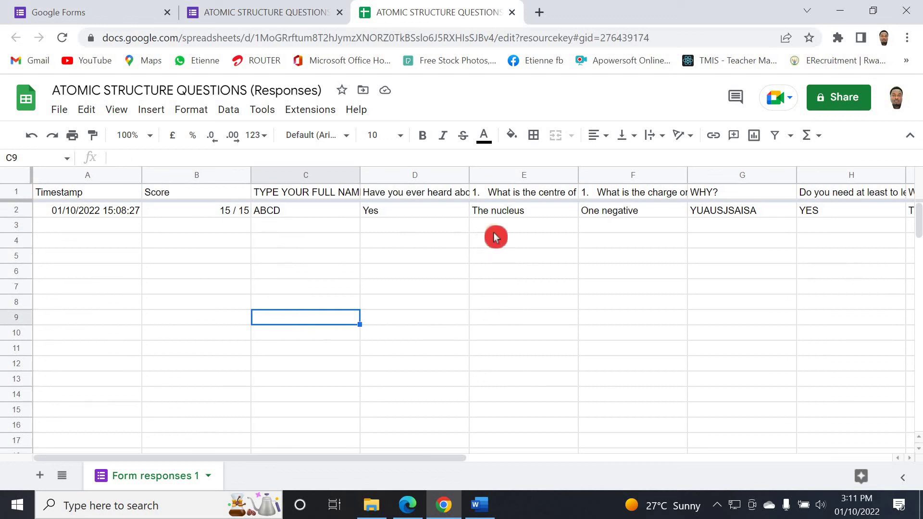
click(607, 226)
click(749, 270)
click(304, 319)
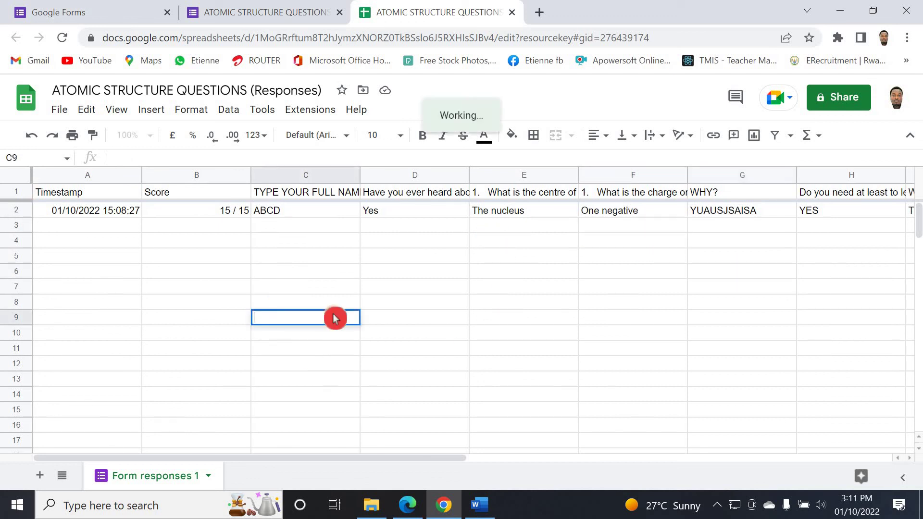
click(270, 366)
click(266, 410)
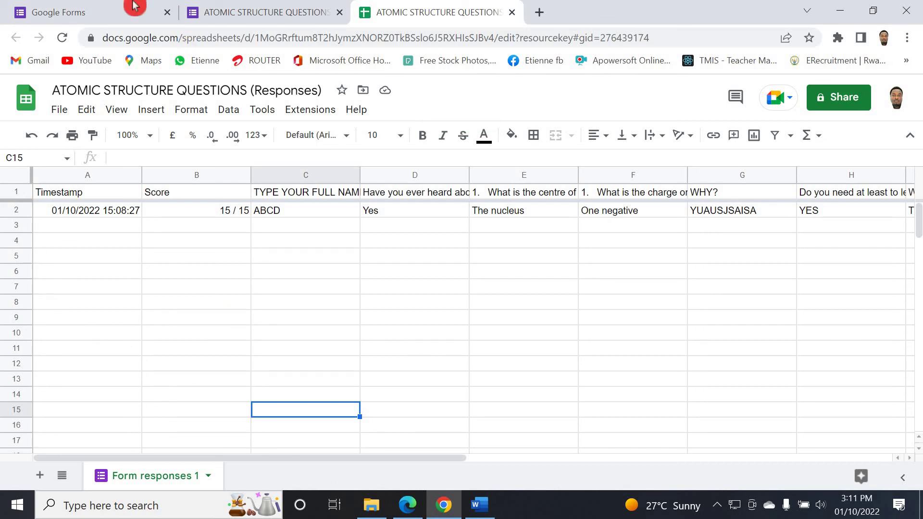
Show the file formats in which the responses spreadsheet can be downloaded, and leave without downloading it
click(87, 110)
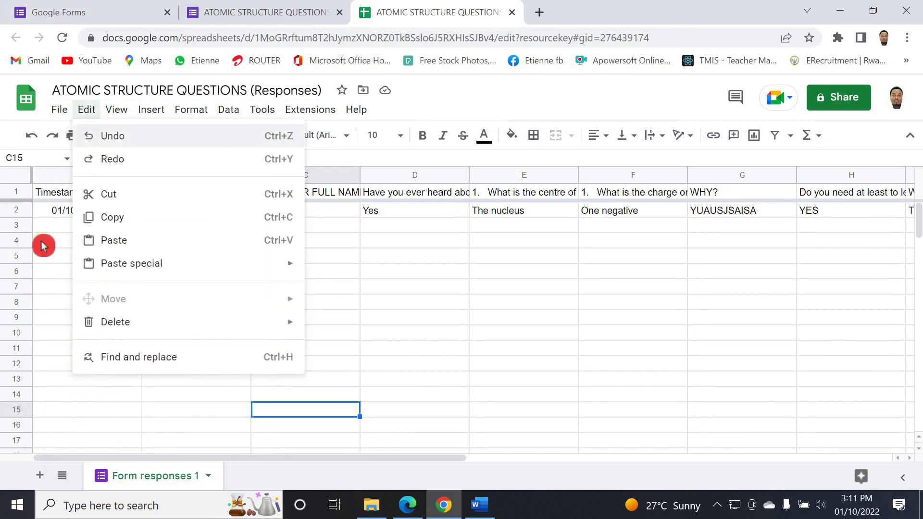
click(59, 110)
mouse_move(184, 294)
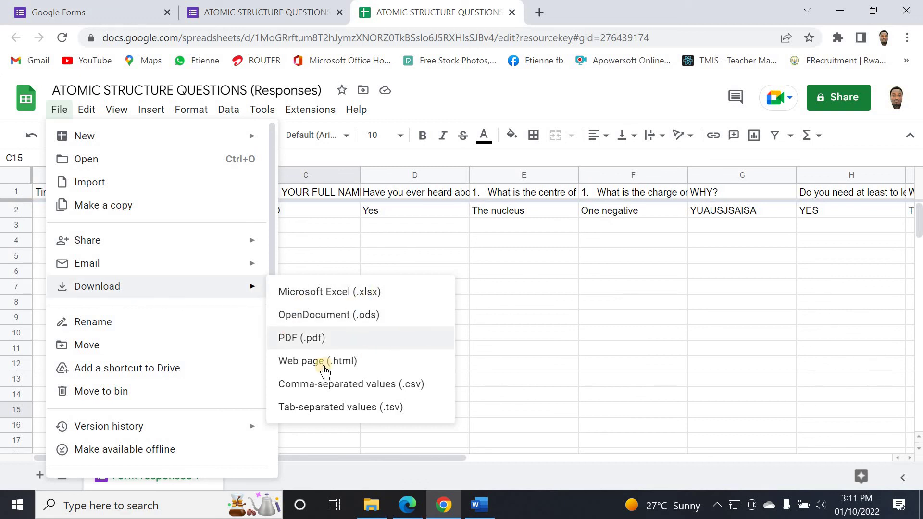
click(572, 260)
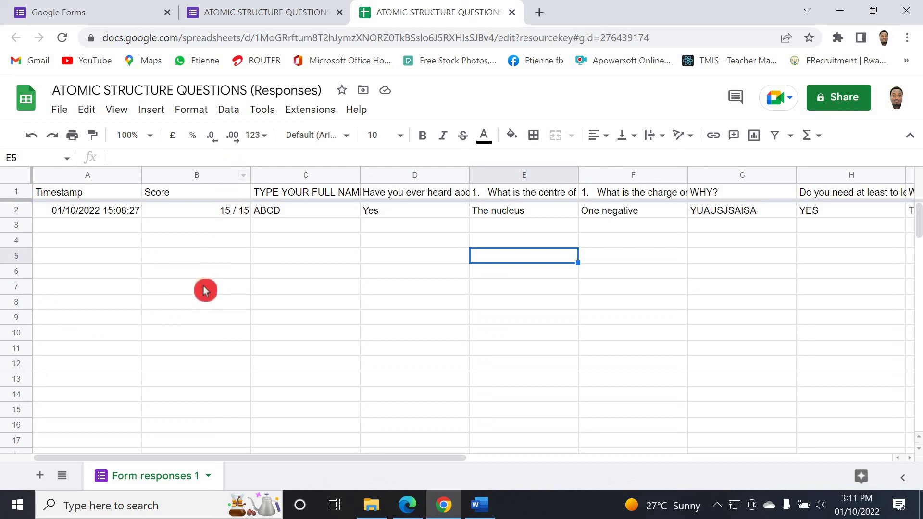
Return to the quiz form and look over its settings, response insights and questions
click(231, 13)
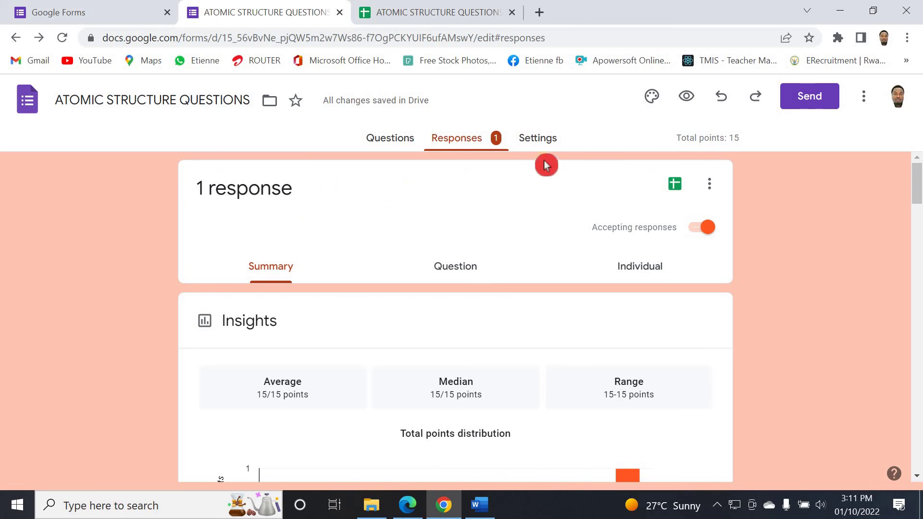
click(535, 138)
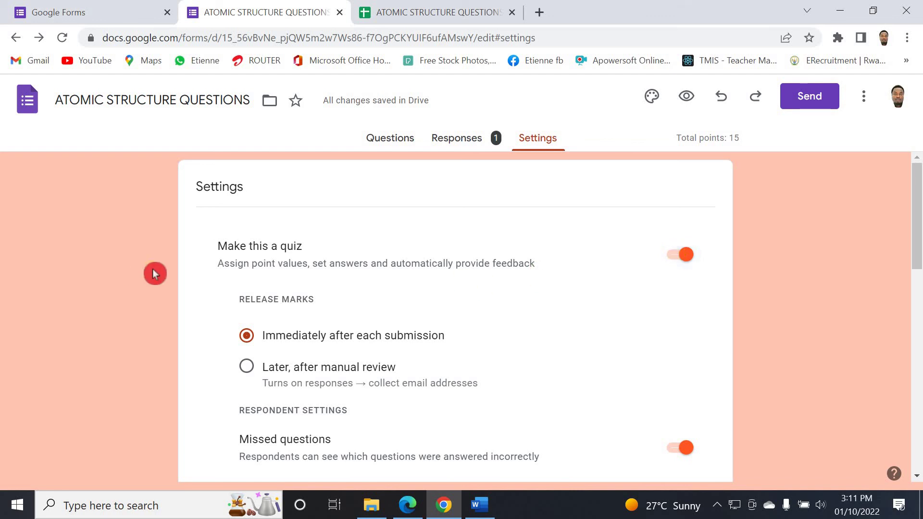
click(462, 141)
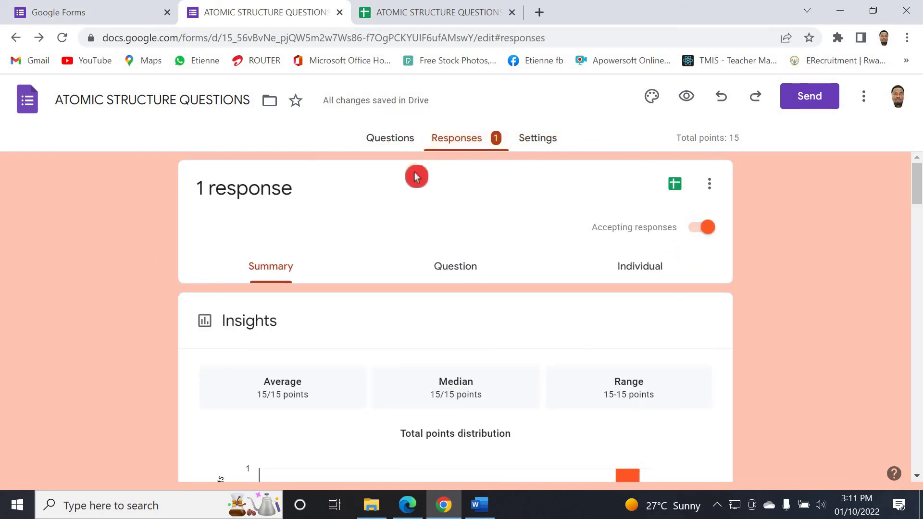
scroll(399, 269, down, 3)
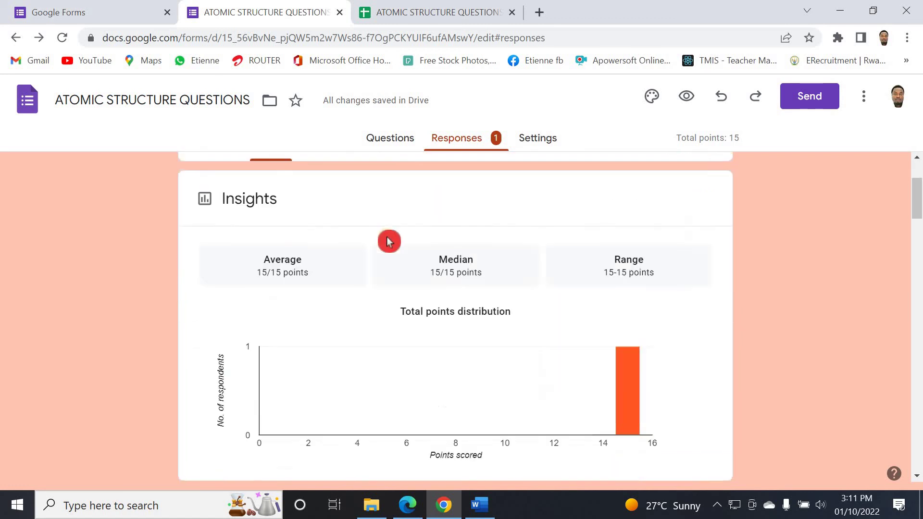
scroll(394, 217, up, 3)
click(403, 135)
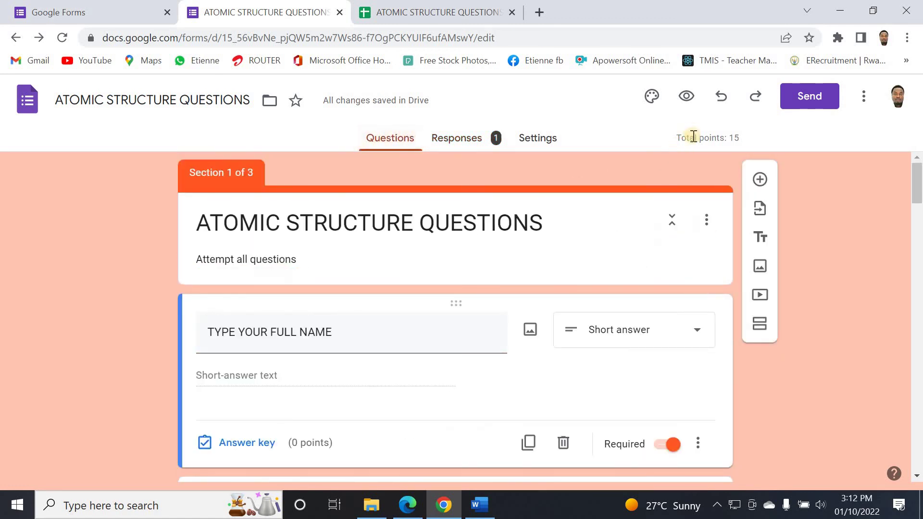